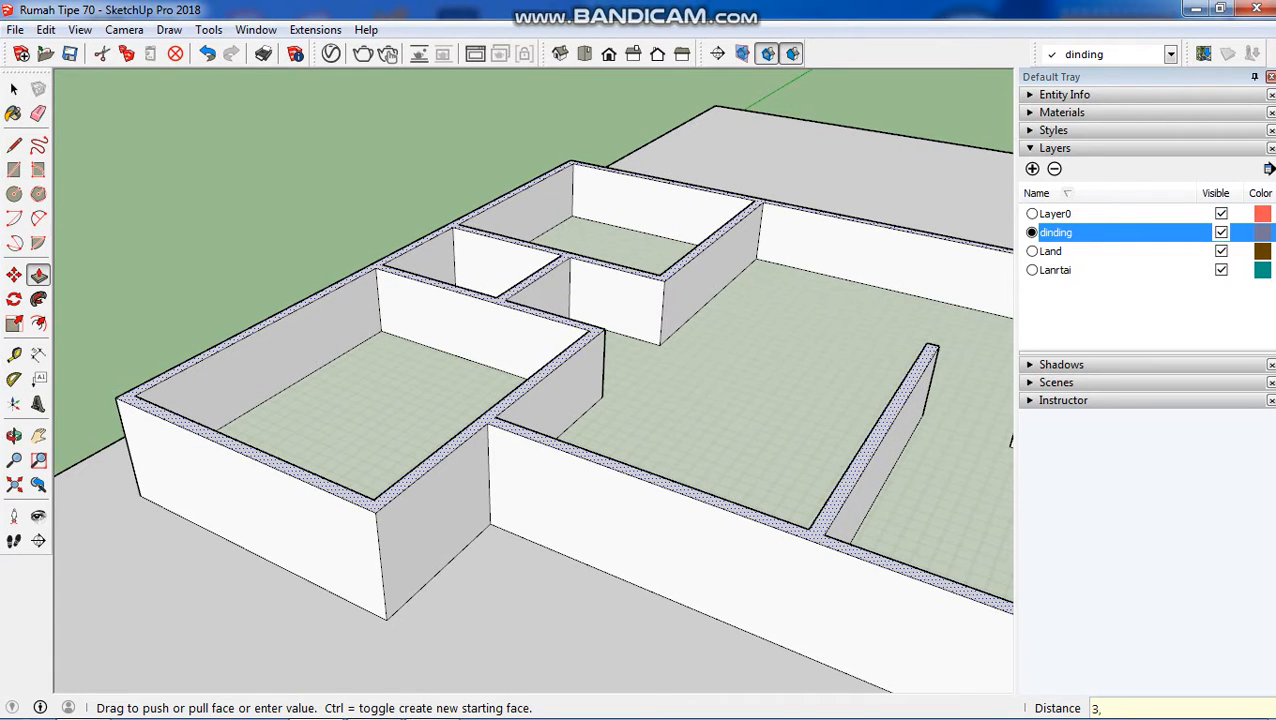
Extrude the house wall outline upward to a height of 3,50 m.
{"action": "key", "text": "Return"}
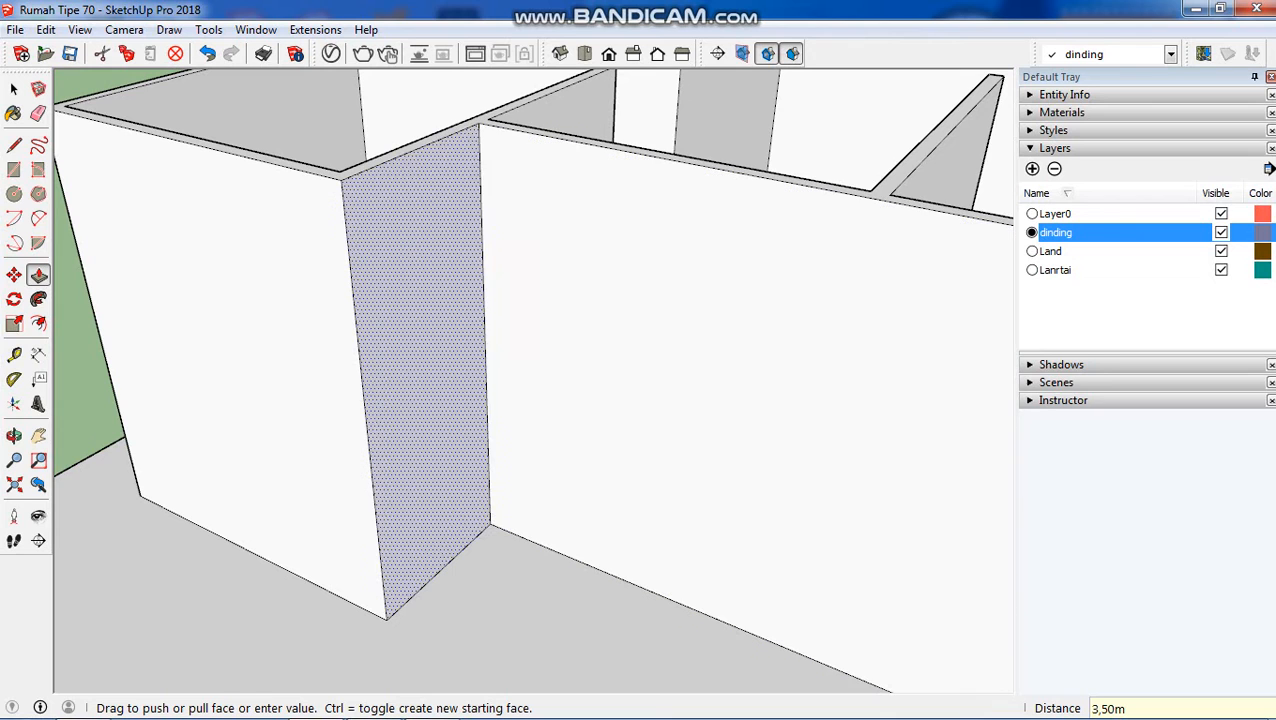
{"action": "scroll", "coordinate": [458, 442], "scroll_direction": "down", "scroll_amount": 3}
{"action": "scroll", "coordinate": [404, 432], "scroll_direction": "down", "scroll_amount": 2}
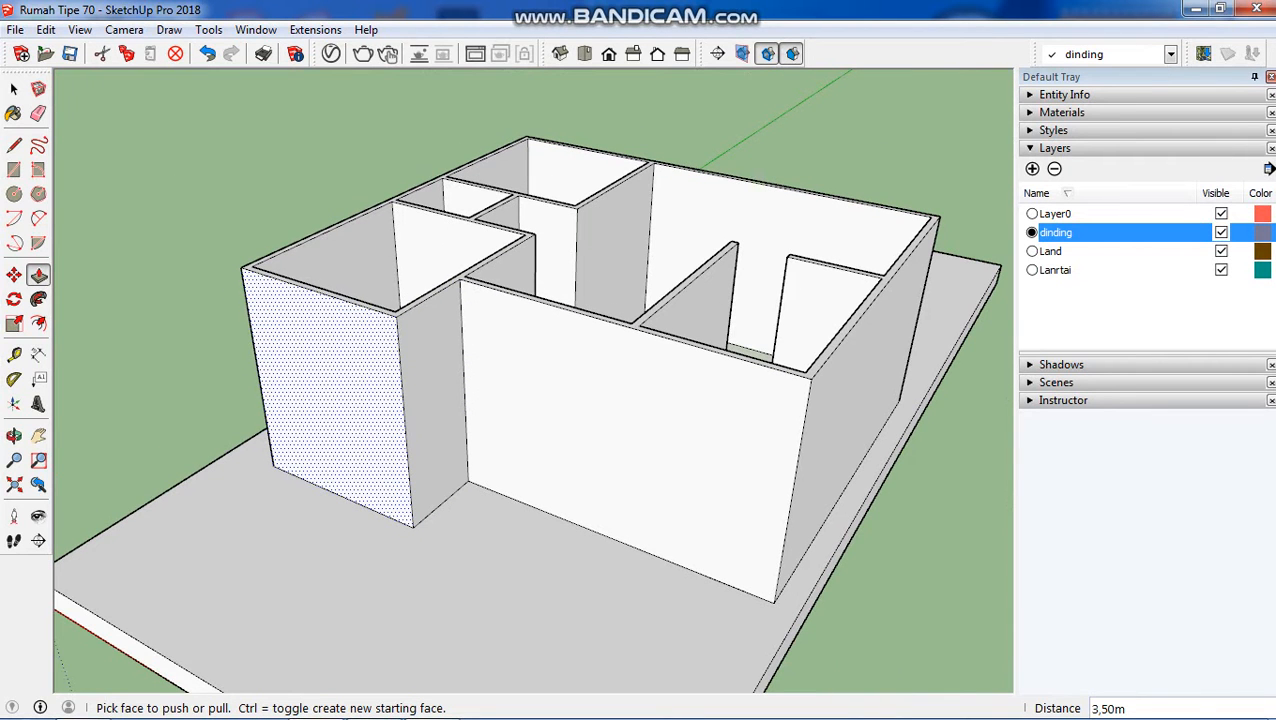
Select the long front wall face beside the protruding front room.
{"action": "left_click", "coordinate": [14, 436]}
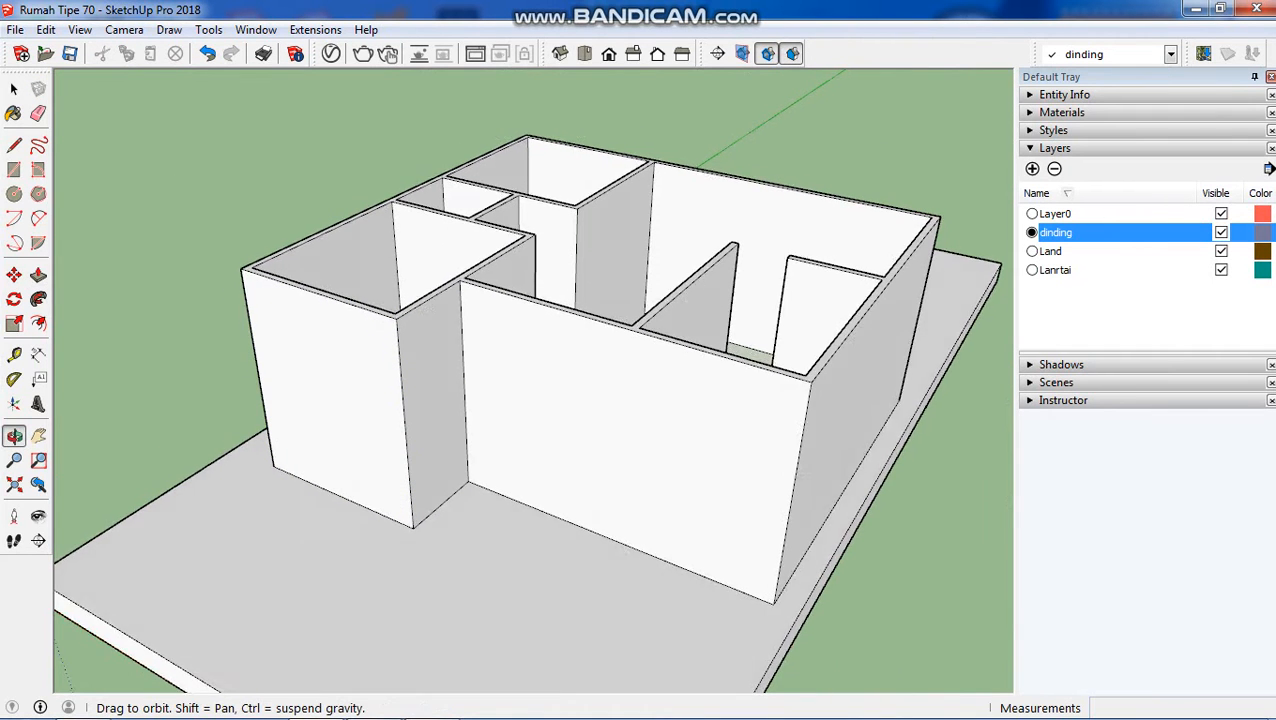
{"action": "left_click_drag", "start_coordinate": [390, 340], "coordinate": [489, 384]}
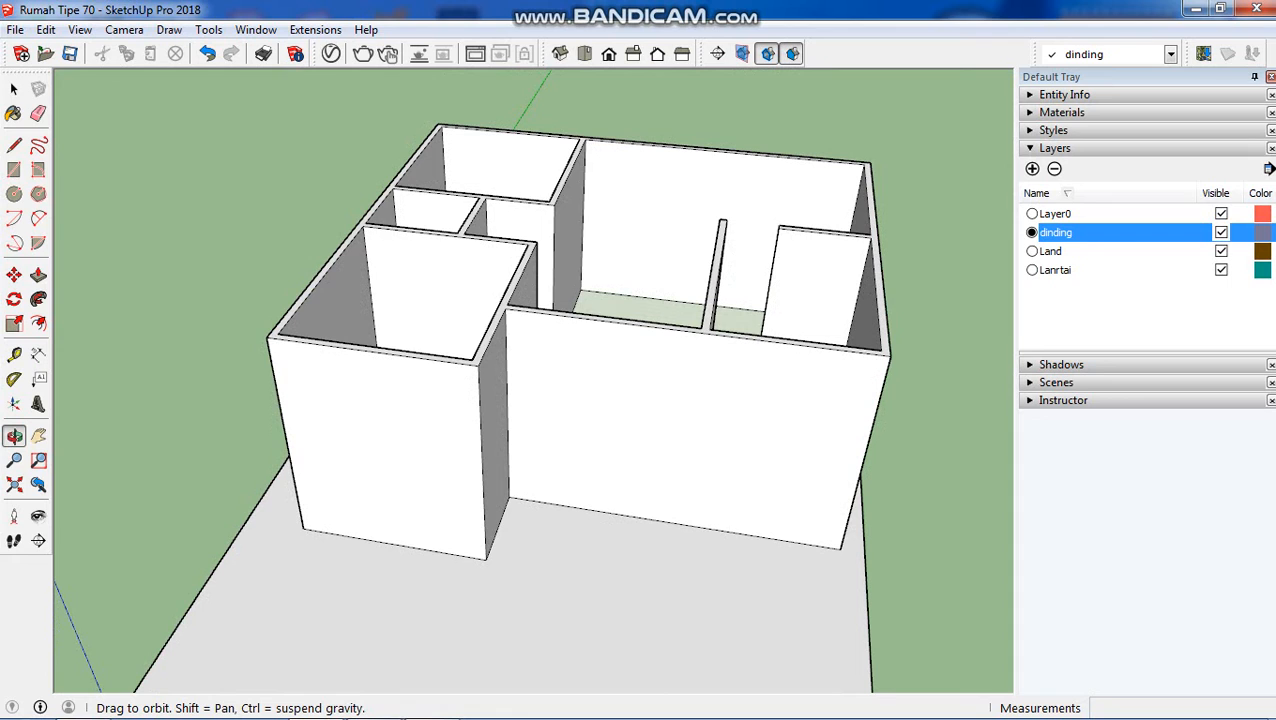
{"action": "left_click", "coordinate": [14, 89]}
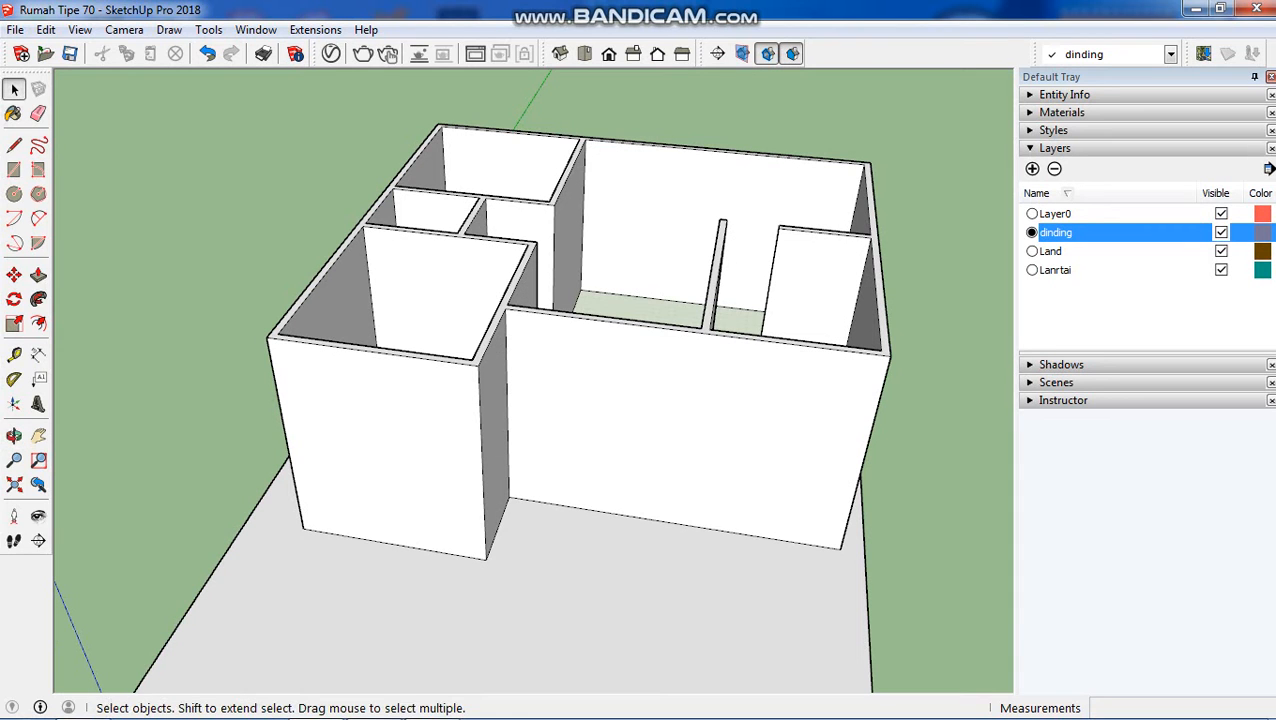
{"action": "scroll", "coordinate": [533, 380], "scroll_direction": "up", "scroll_amount": 3}
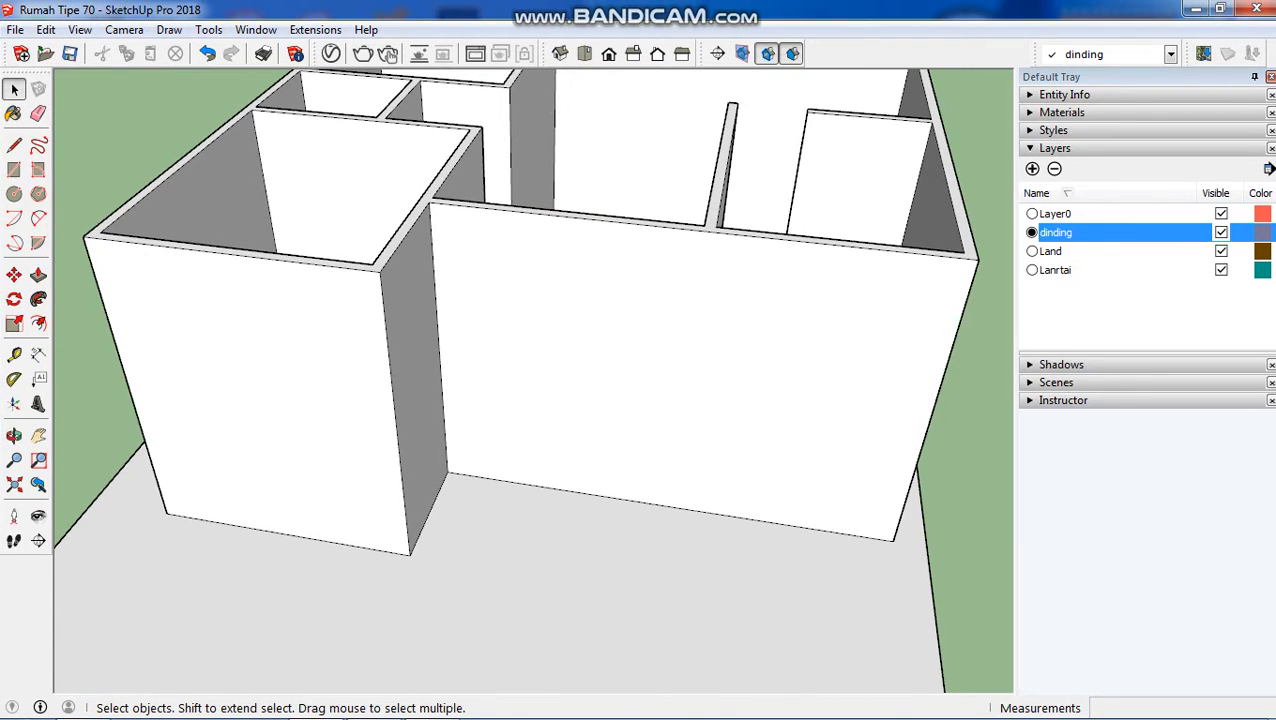
{"action": "left_click", "coordinate": [14, 436]}
{"action": "left_click_drag", "start_coordinate": [486, 420], "coordinate": [490, 372]}
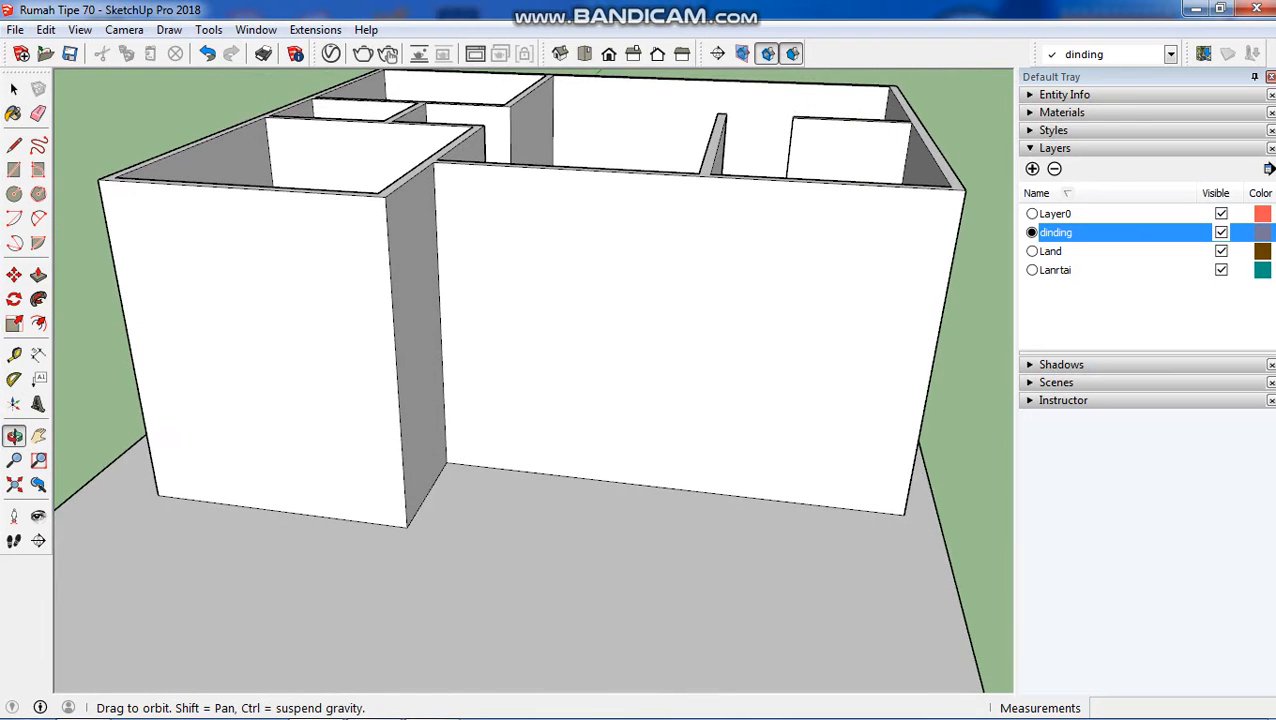
{"action": "left_click", "coordinate": [14, 89]}
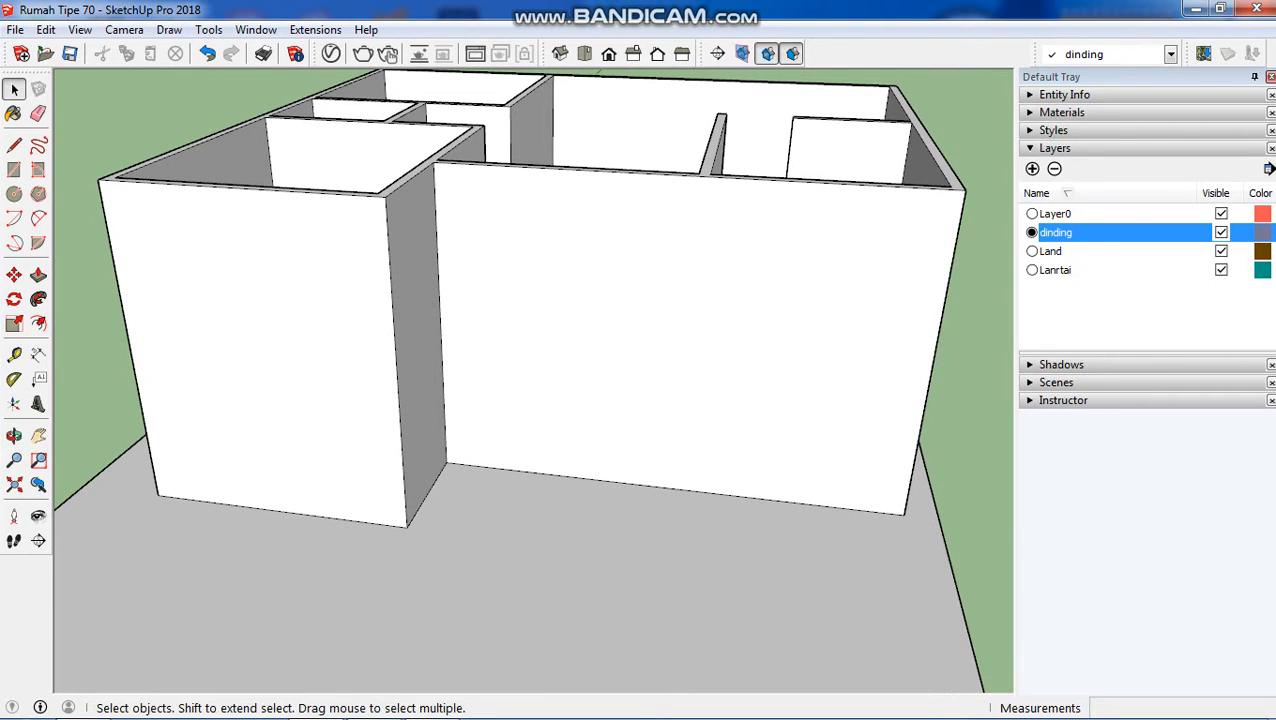
{"action": "left_click", "coordinate": [500, 268]}
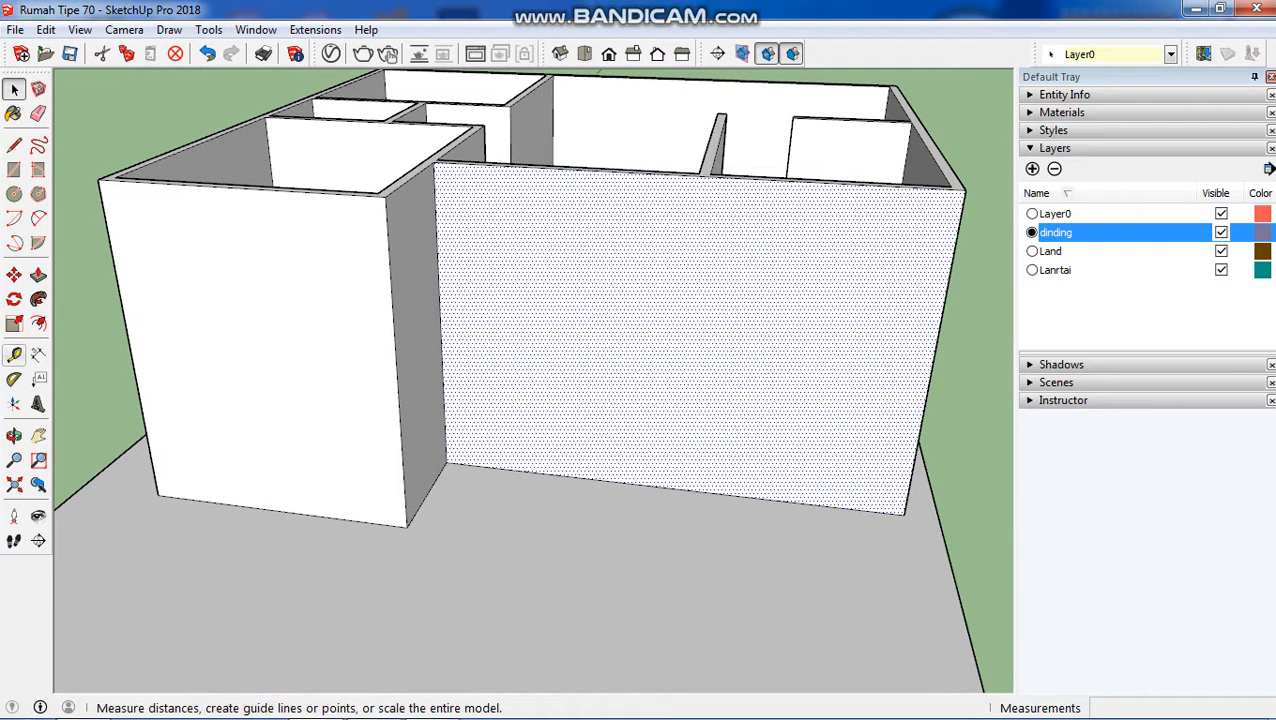
Place a horizontal guide line 0,3 m above the bottom edge of the selected front wall face.
{"action": "left_click", "coordinate": [14, 355]}
{"action": "scroll", "coordinate": [512, 477], "scroll_direction": "up", "scroll_amount": 2}
{"action": "left_click", "coordinate": [451, 460]}
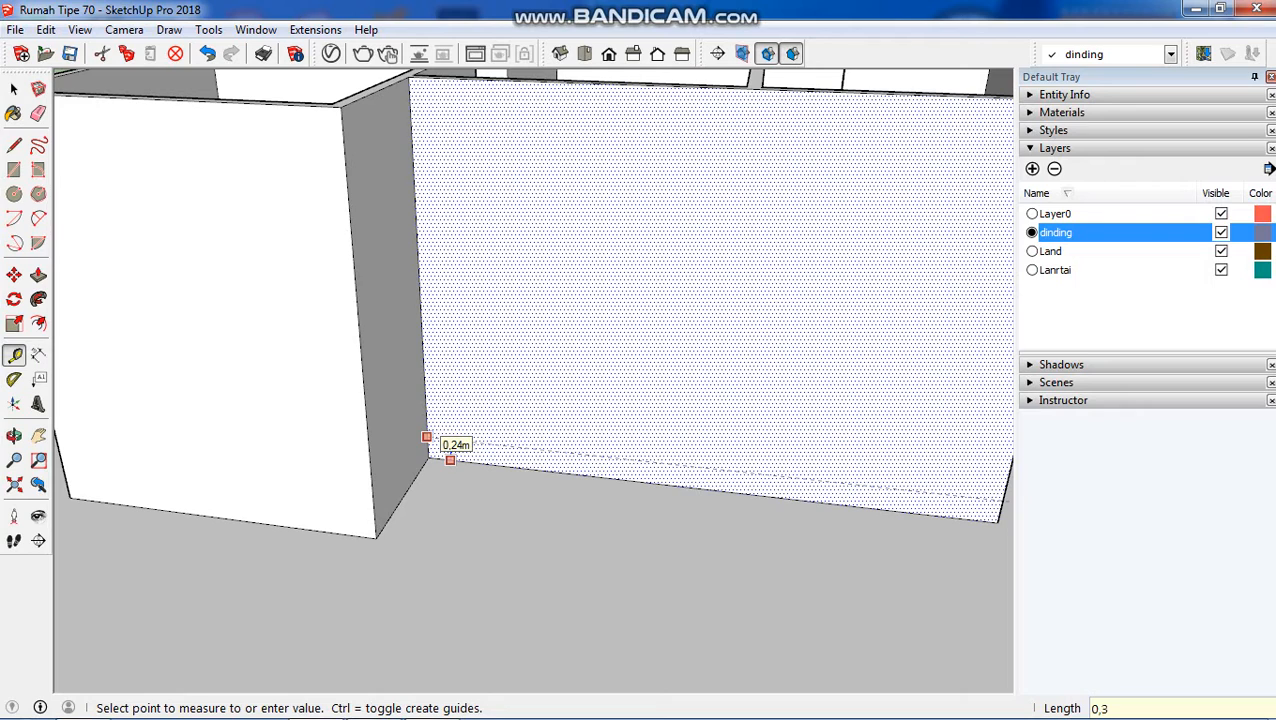
{"action": "key", "text": "Return"}
{"action": "scroll", "coordinate": [430, 440], "scroll_direction": "down", "scroll_amount": 3}
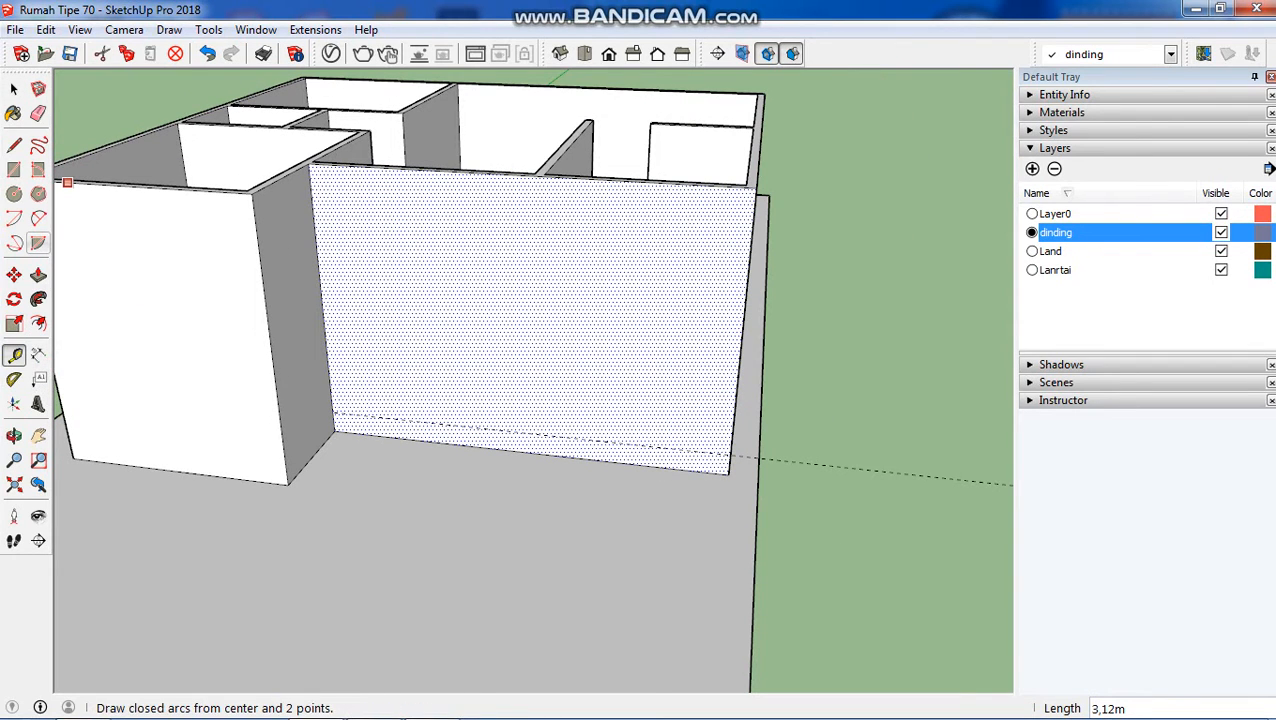
Copy the selected front wall face sideways along the guide line, clear of the house and the land slab.
{"action": "left_click", "coordinate": [14, 275]}
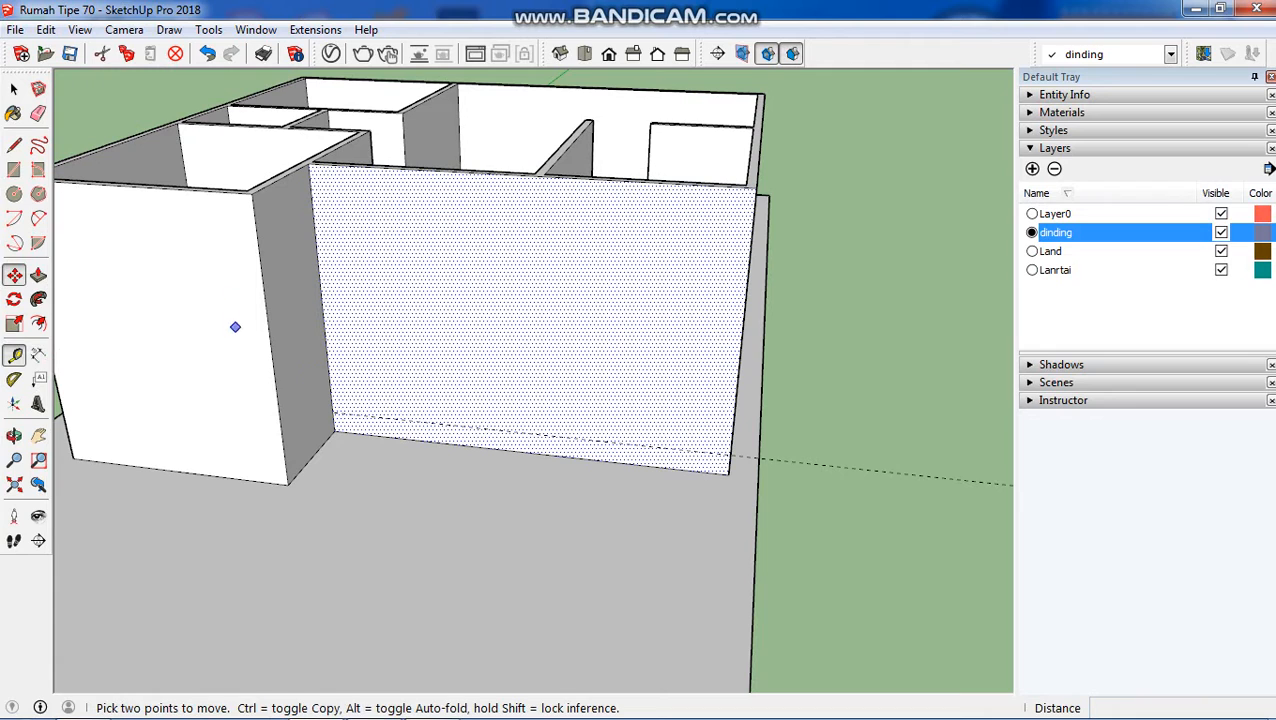
{"action": "key", "text": "ctrl"}
{"action": "left_click", "coordinate": [334, 413]}
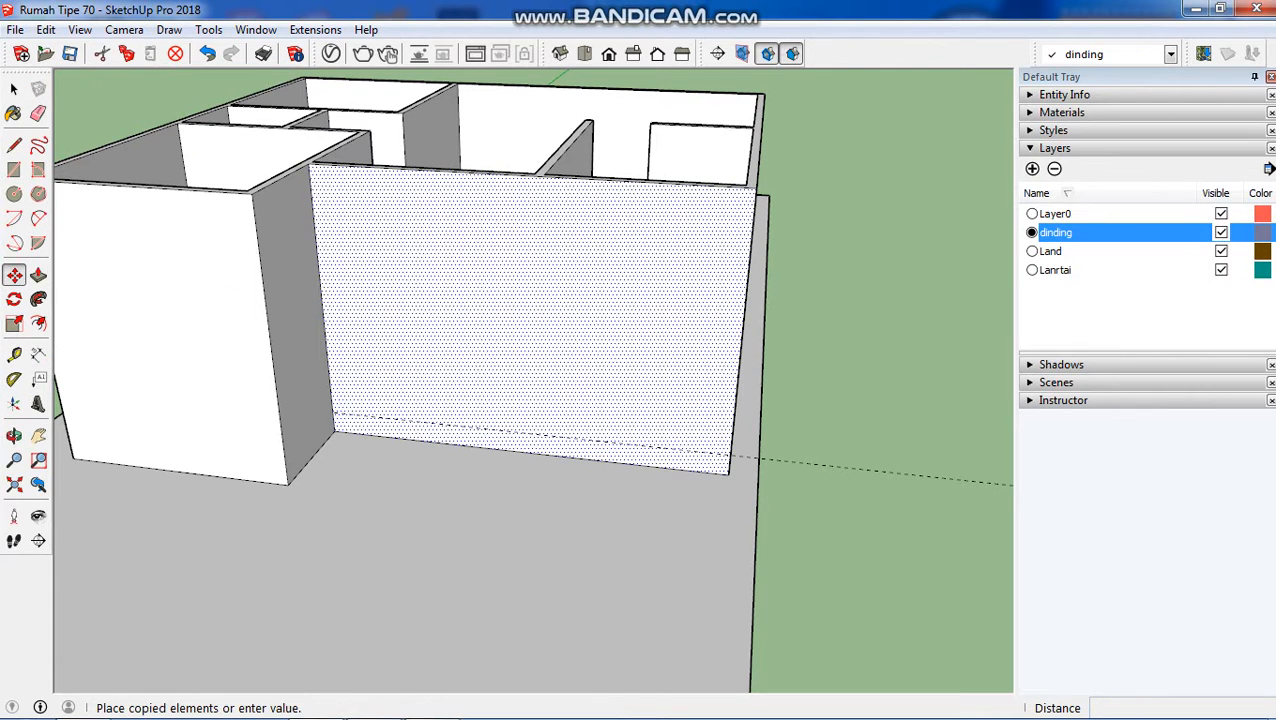
{"action": "scroll", "coordinate": [333, 400], "scroll_direction": "down", "scroll_amount": 3}
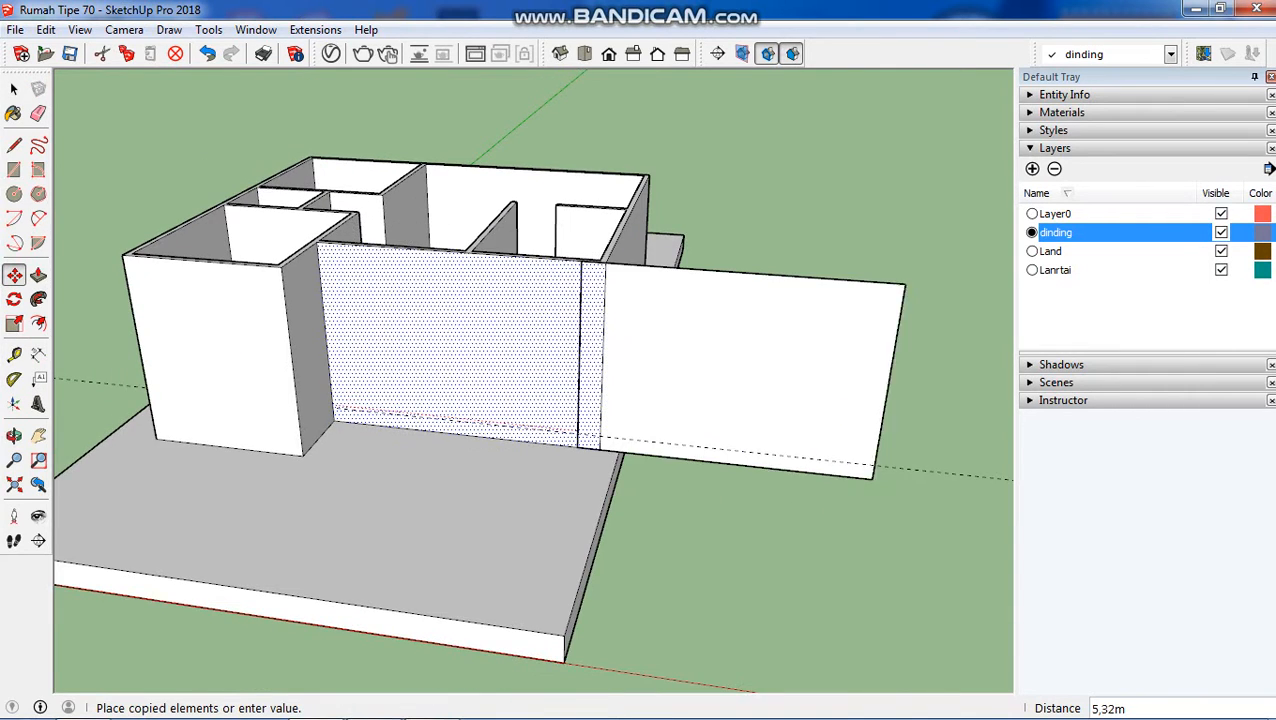
{"action": "left_click", "coordinate": [833, 471]}
{"action": "scroll", "coordinate": [550, 390], "scroll_direction": "down", "scroll_amount": 3}
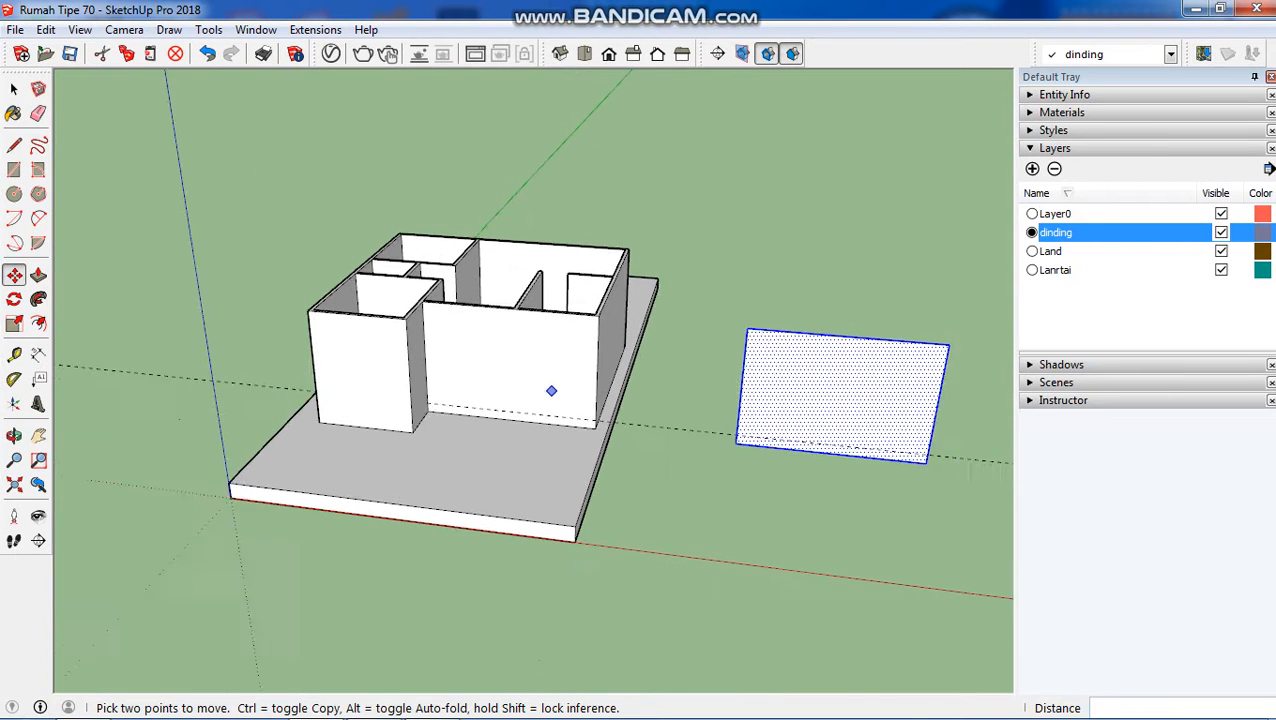
Add a horizontal guide on the copied wall face above the existing lower guide, in the upper part of the face.
{"action": "scroll", "coordinate": [886, 416], "scroll_direction": "up", "scroll_amount": 5}
{"action": "scroll", "coordinate": [712, 340], "scroll_direction": "up", "scroll_amount": 2}
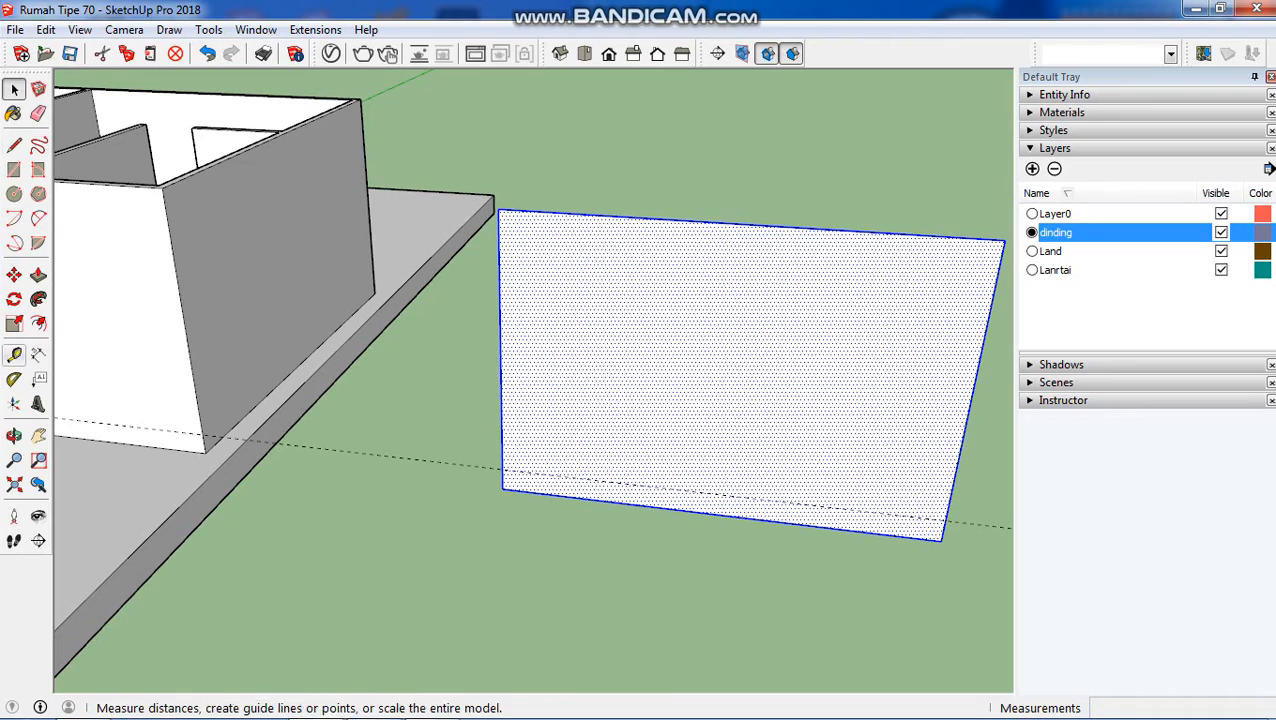
{"action": "left_click", "coordinate": [14, 354]}
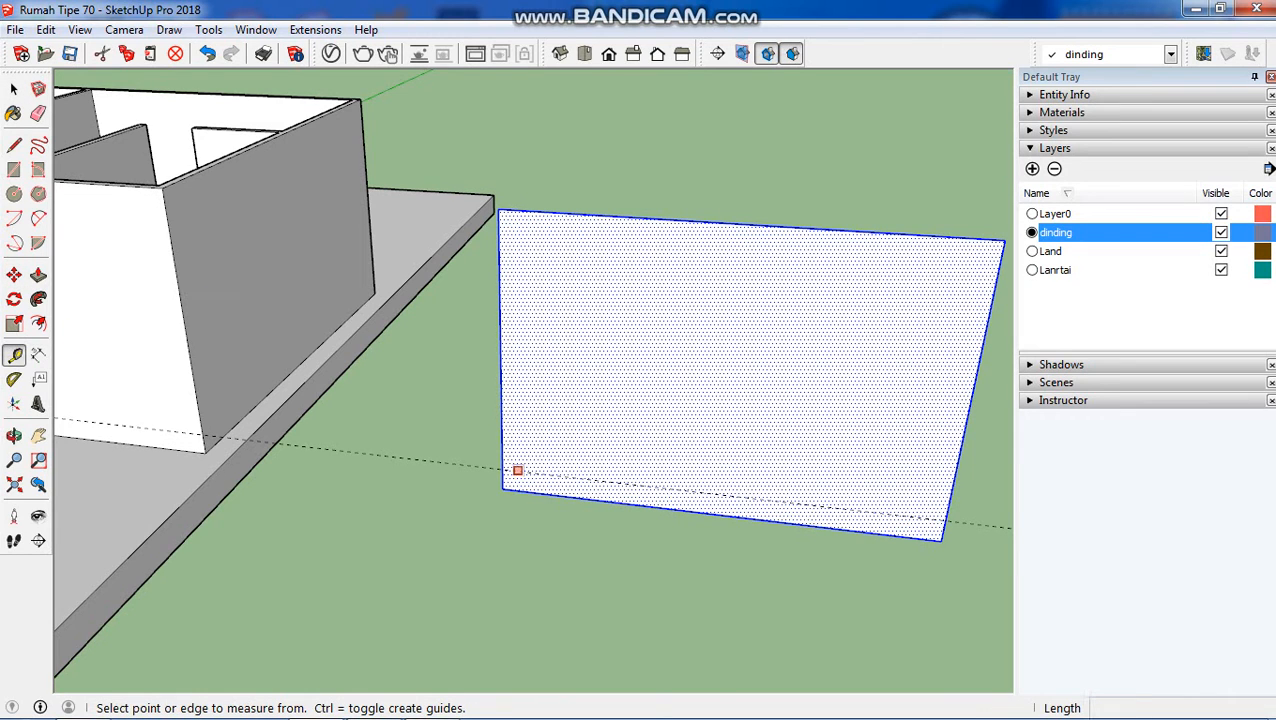
{"action": "left_click", "coordinate": [517, 470]}
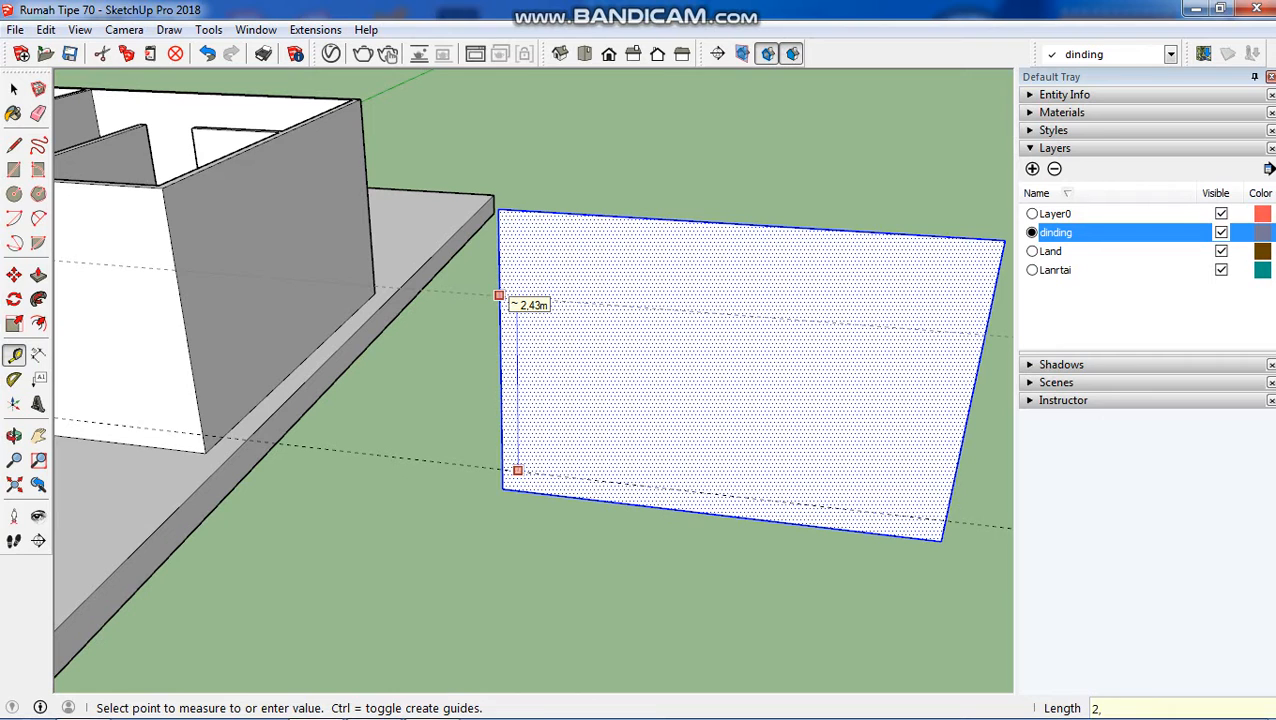
{"action": "key", "text": "Return"}
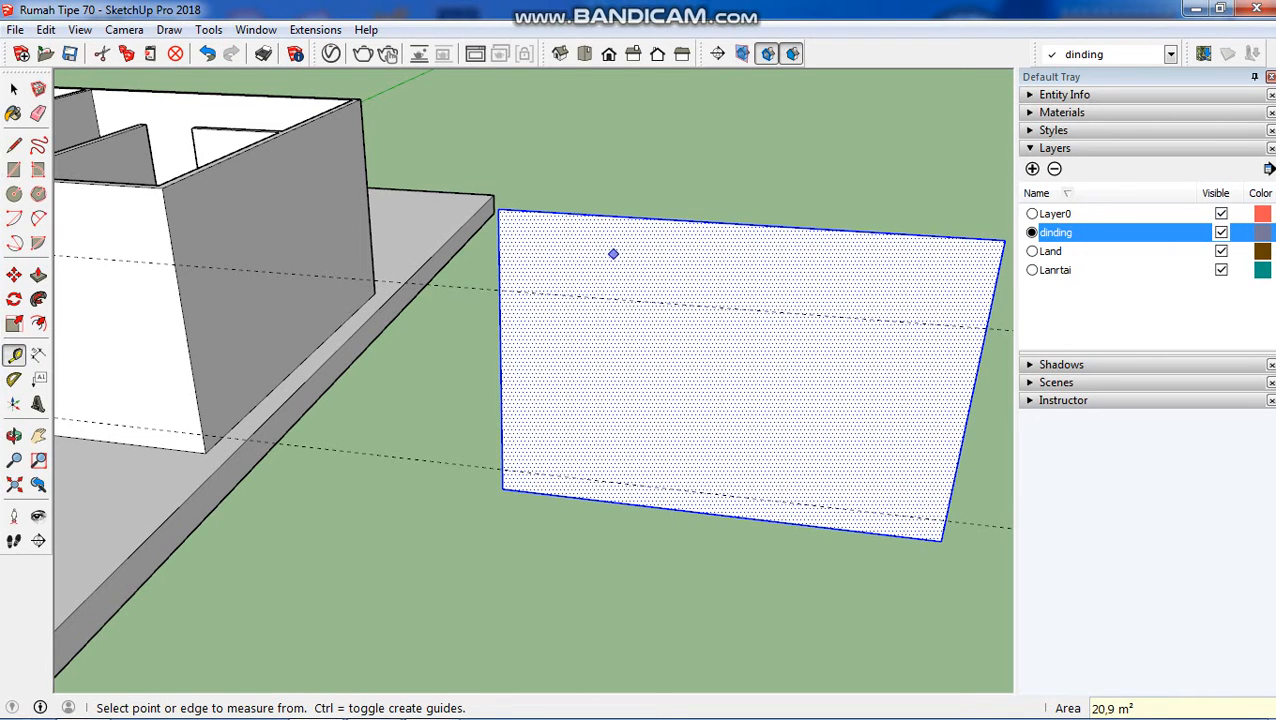
Deselect the copied face and add a closely spaced parallel guide just below its upper horizontal guide.
{"action": "scroll", "coordinate": [750, 360], "scroll_direction": "down", "scroll_amount": 2}
{"action": "scroll", "coordinate": [555, 365], "scroll_direction": "up", "scroll_amount": 4}
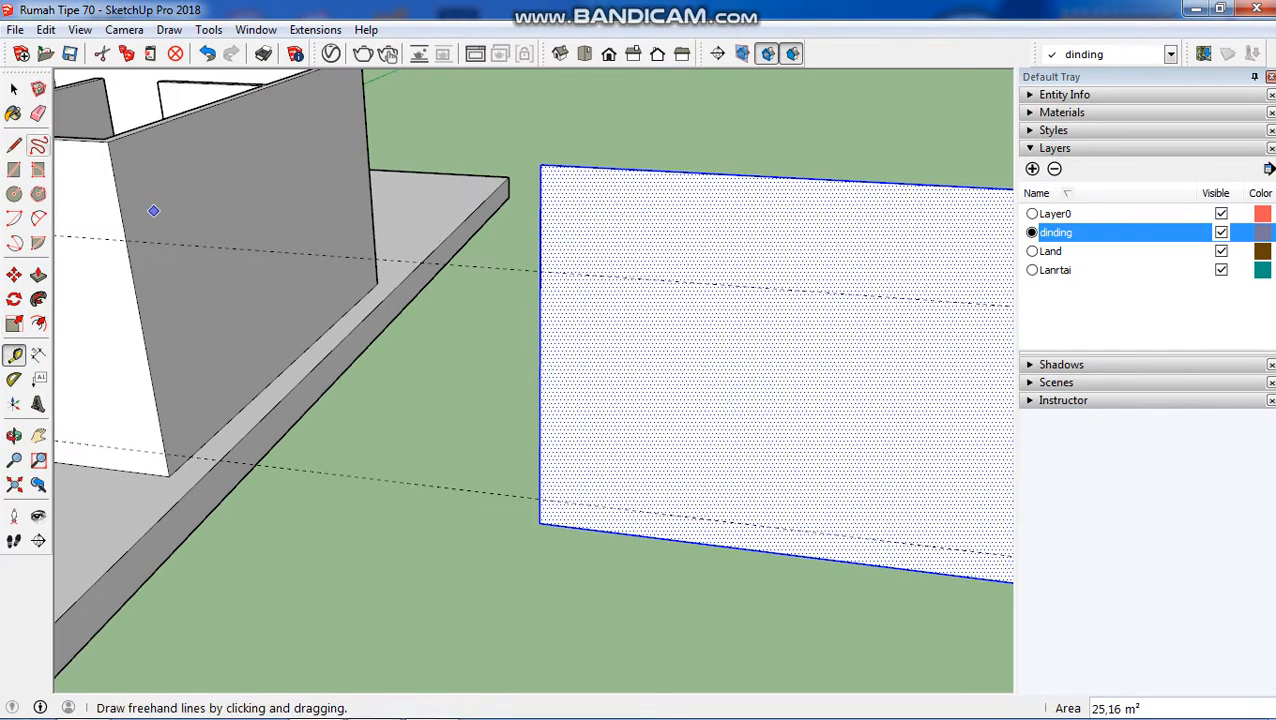
{"action": "left_click", "coordinate": [14, 89]}
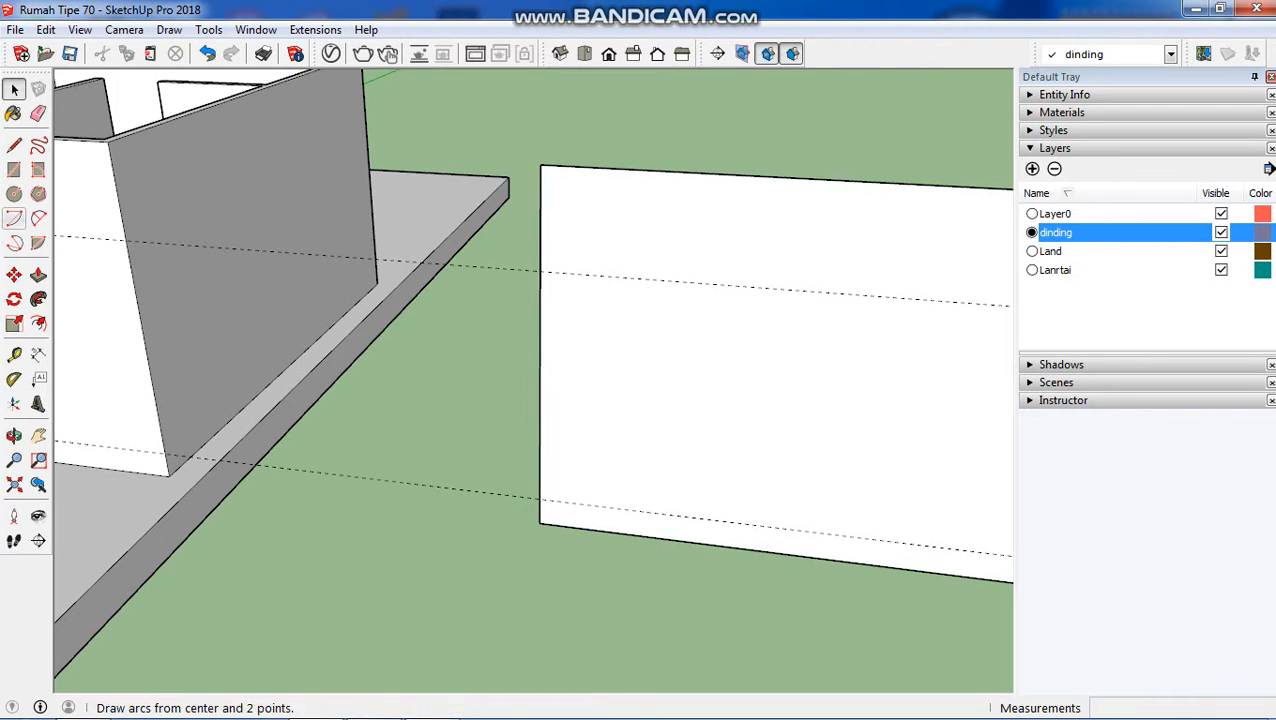
{"action": "left_click", "coordinate": [14, 355]}
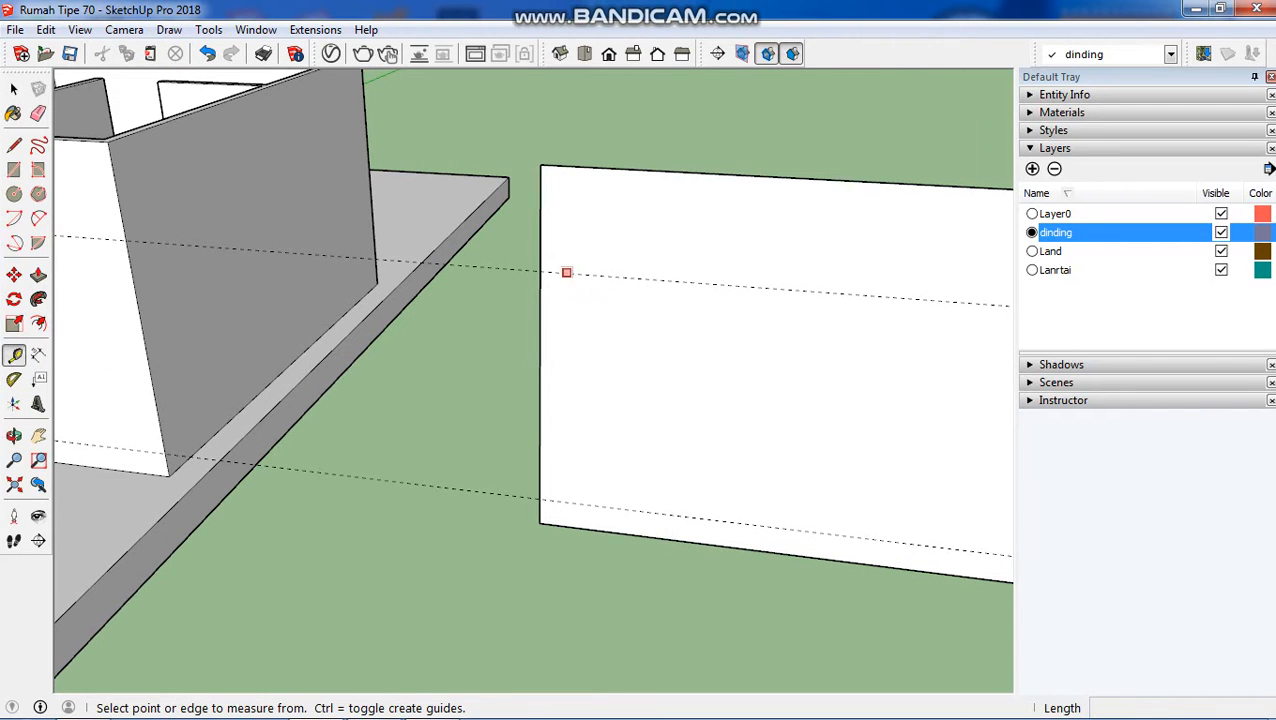
{"action": "scroll", "coordinate": [545, 272], "scroll_direction": "up", "scroll_amount": 3}
{"action": "scroll", "coordinate": [543, 273], "scroll_direction": "up", "scroll_amount": 1}
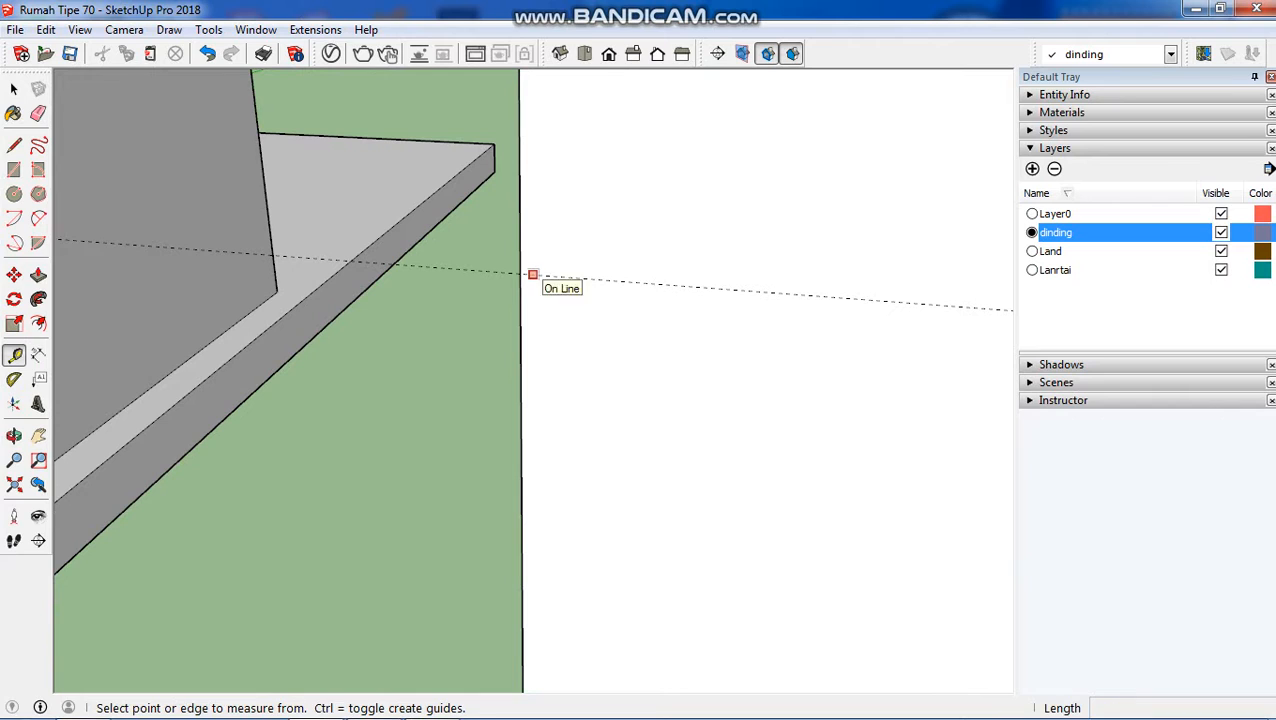
{"action": "left_click", "coordinate": [532, 274]}
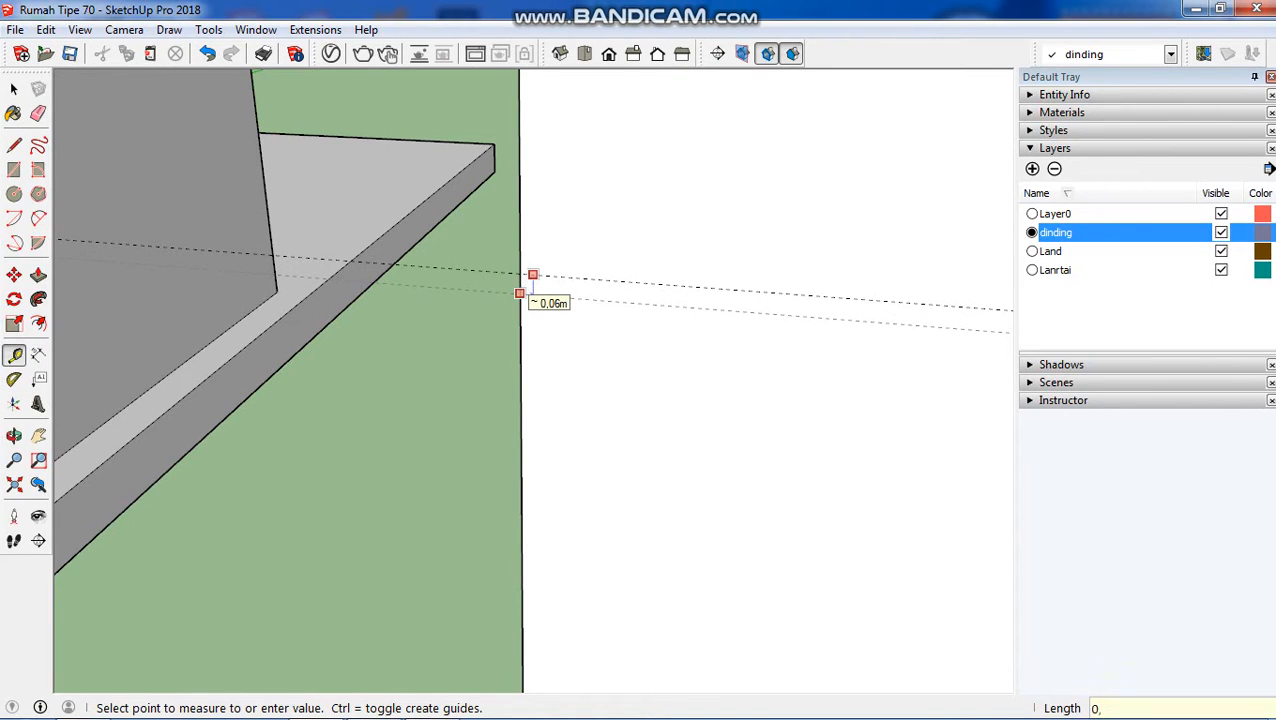
{"action": "left_click", "coordinate": [519, 293]}
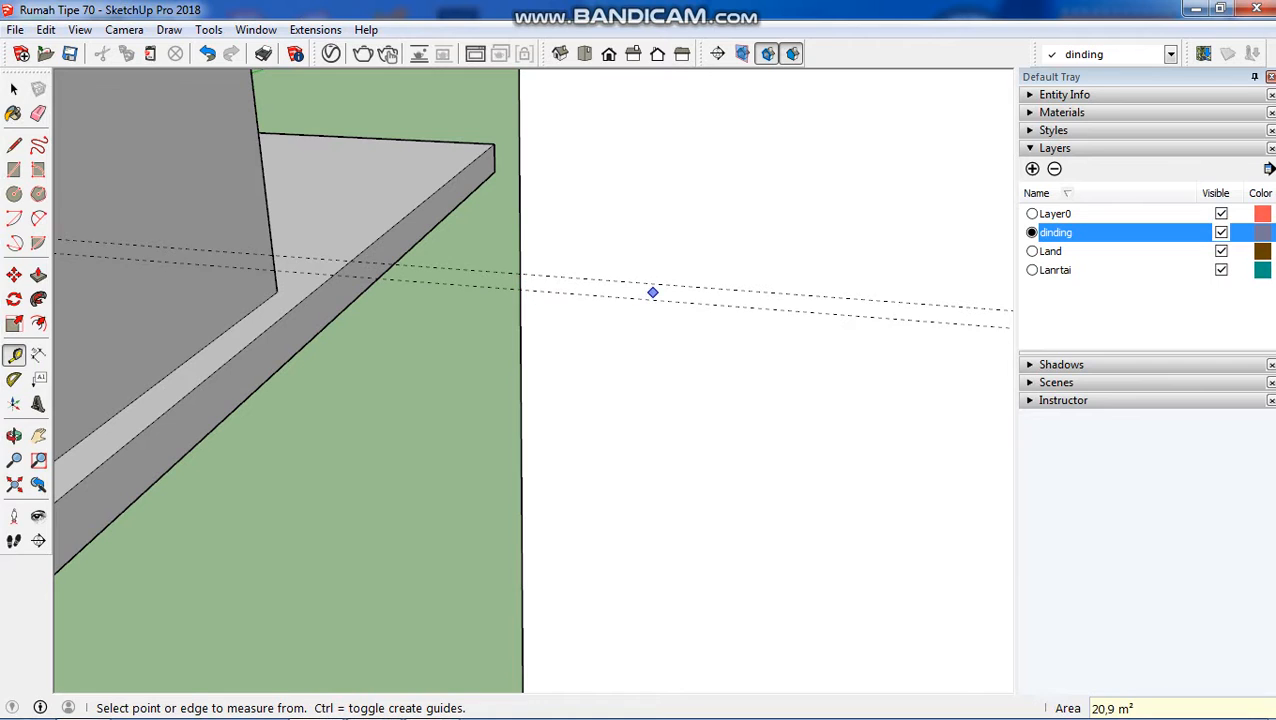
Place a vertical guide 0,05 m inside the copied wall face's vertical edge nearest the house.
{"action": "scroll", "coordinate": [592, 293], "scroll_direction": "up", "scroll_amount": 2}
{"action": "left_click", "coordinate": [535, 307]}
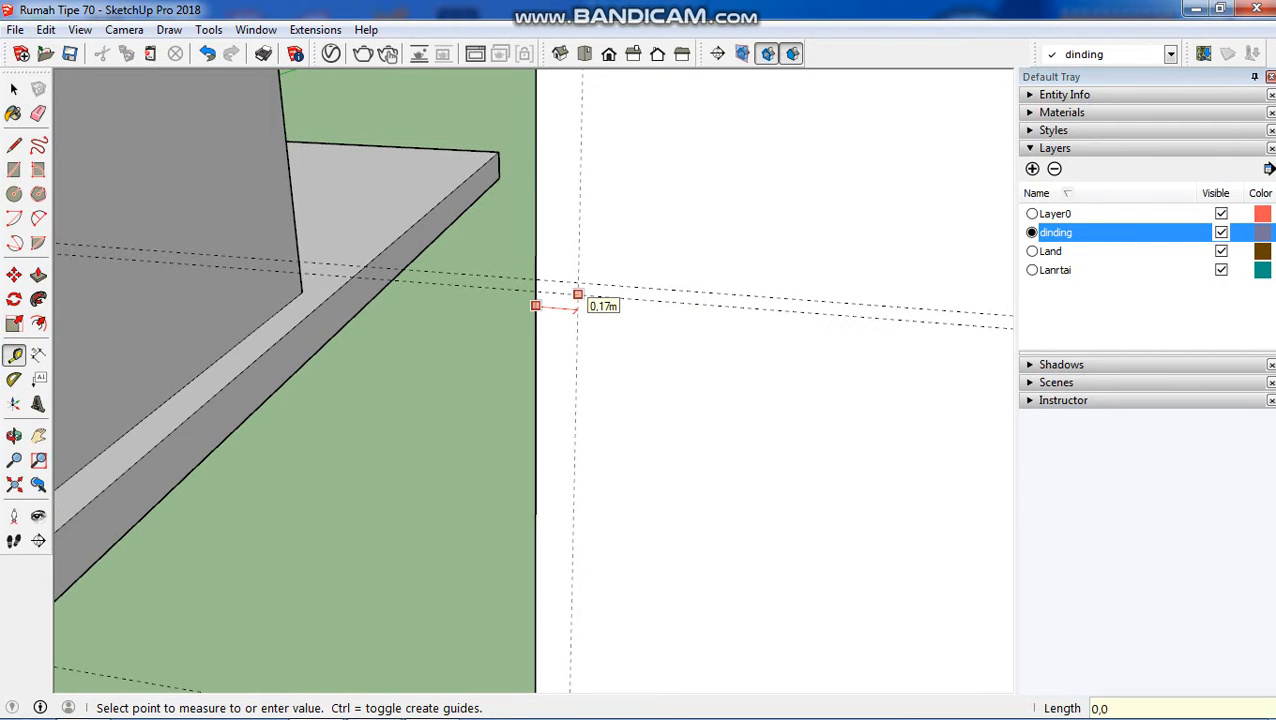
{"action": "type", "text": "0,05"}
{"action": "key", "text": "Return"}
{"action": "scroll", "coordinate": [590, 296], "scroll_direction": "down", "scroll_amount": 2}
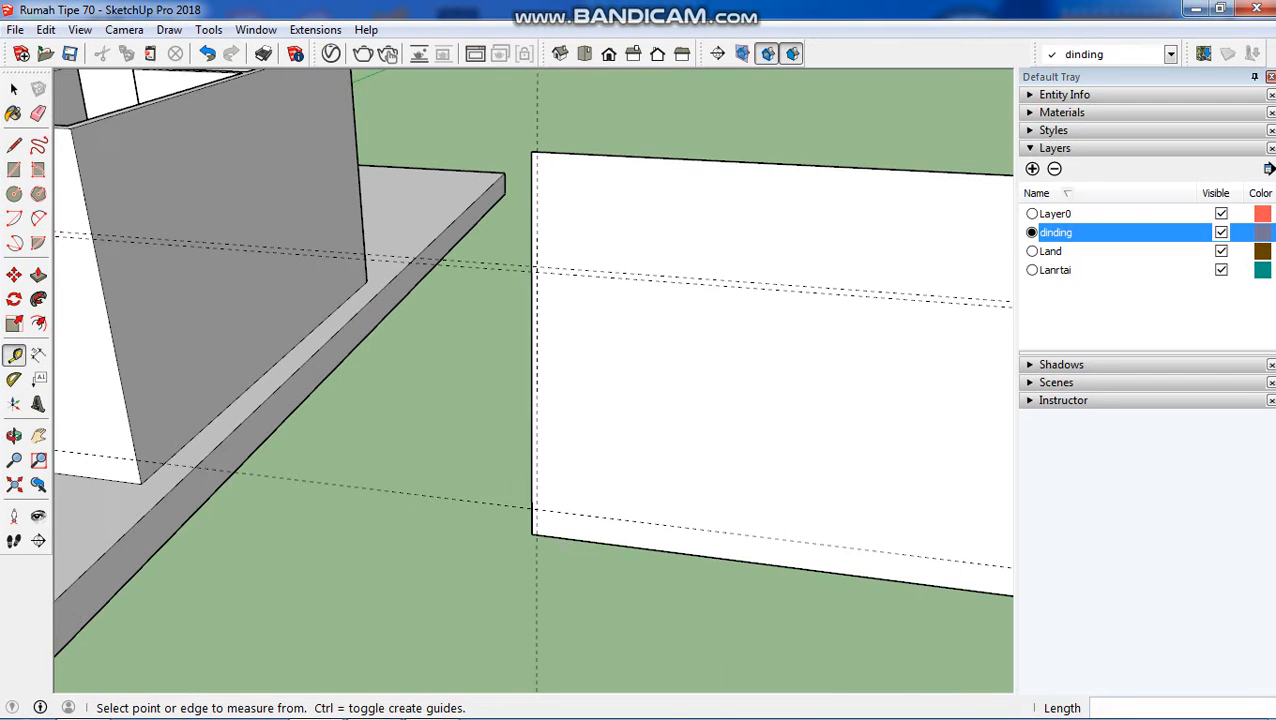
Add a vertical guide 0,9 m further in from the edge guide, plus another 0,05 m beyond it.
{"action": "scroll", "coordinate": [585, 330], "scroll_direction": "up", "scroll_amount": 2}
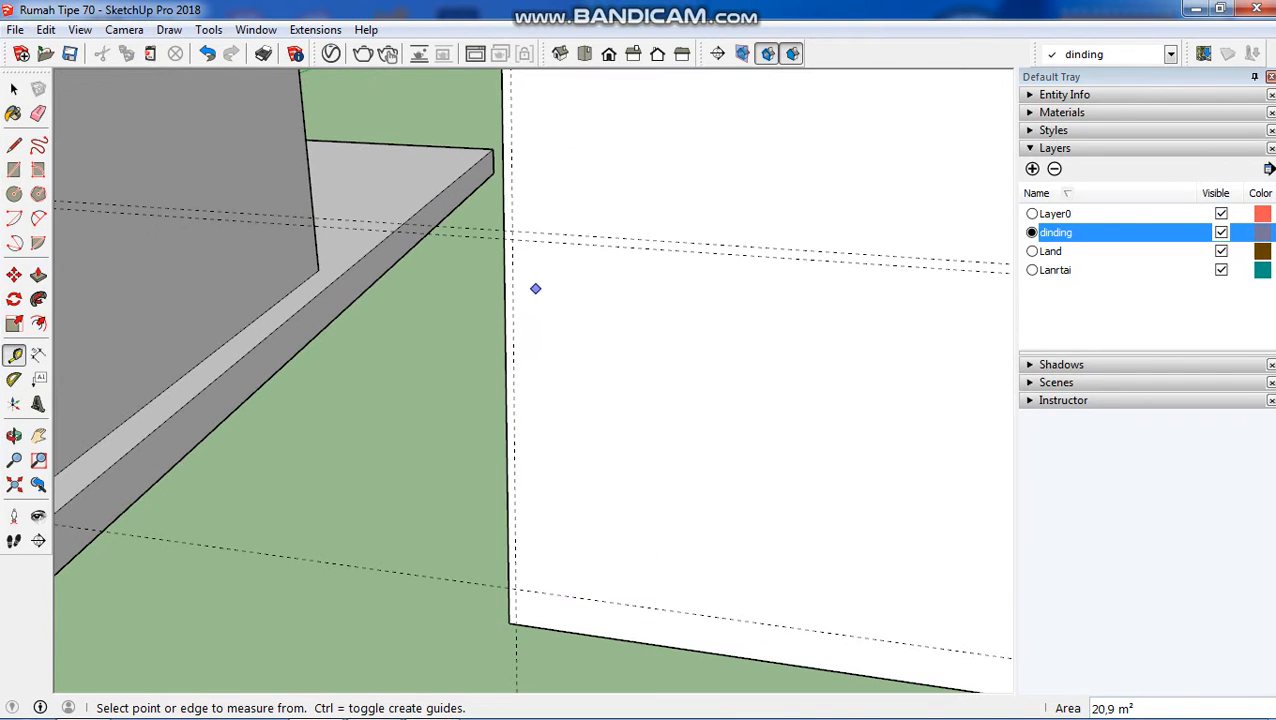
{"action": "left_click", "coordinate": [512, 260]}
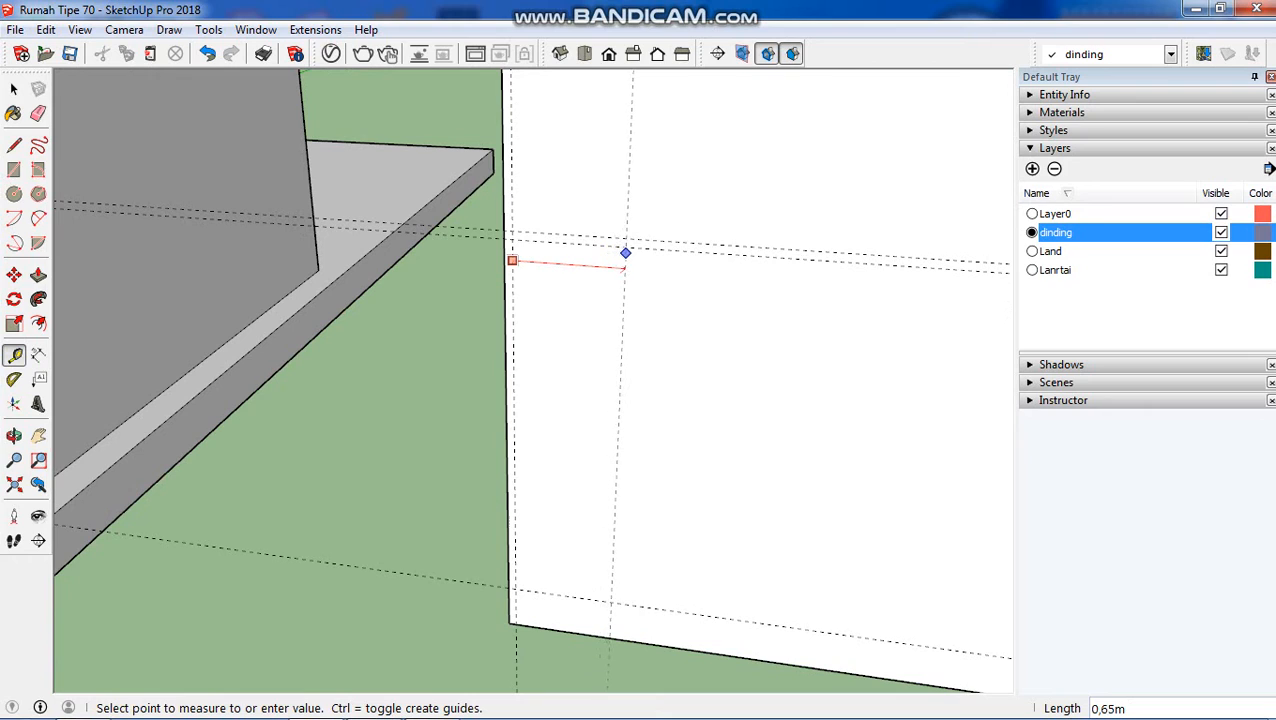
{"action": "type", "text": "0,9"}
{"action": "key", "text": "Return"}
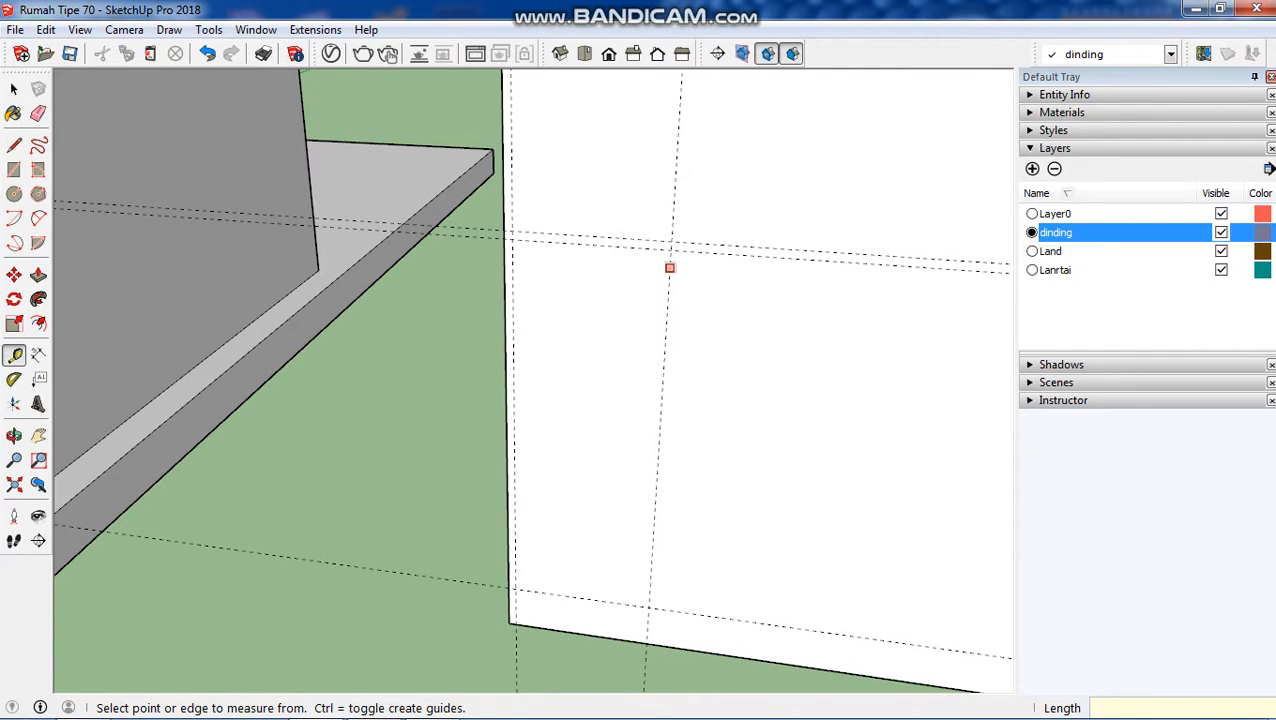
{"action": "left_click", "coordinate": [670, 267]}
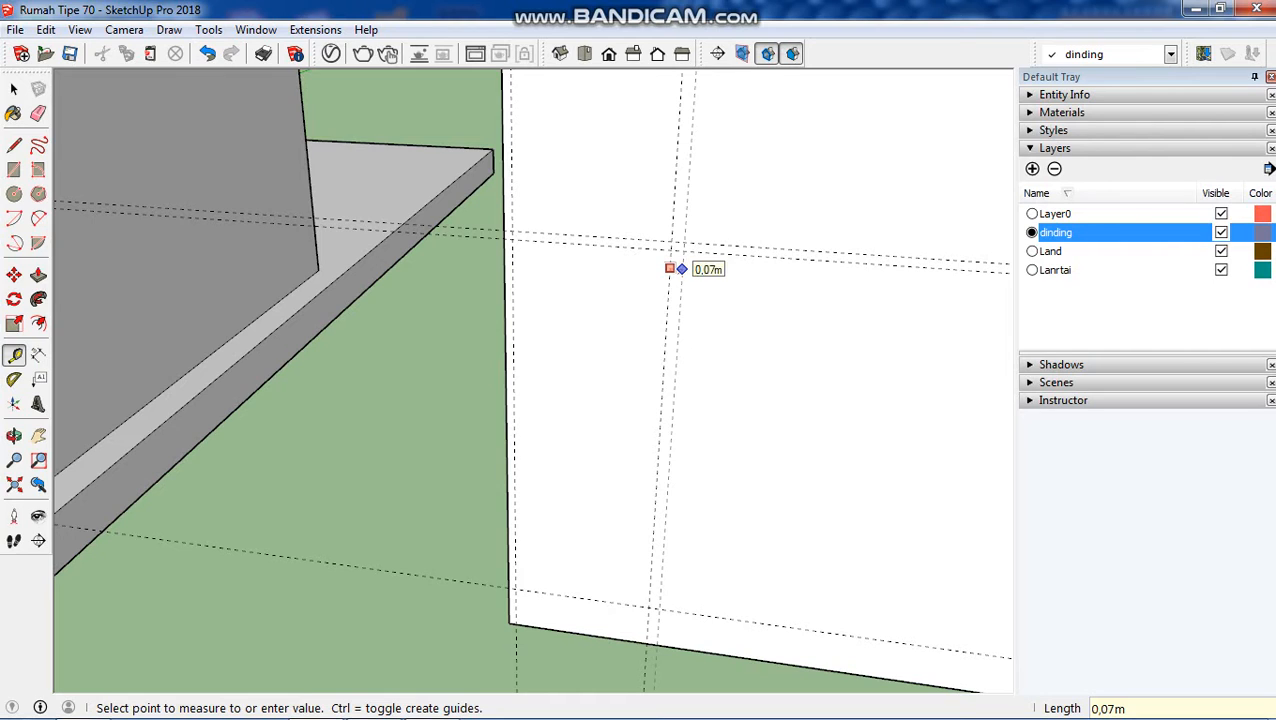
{"action": "type", "text": "0,05"}
{"action": "key", "text": "Return"}
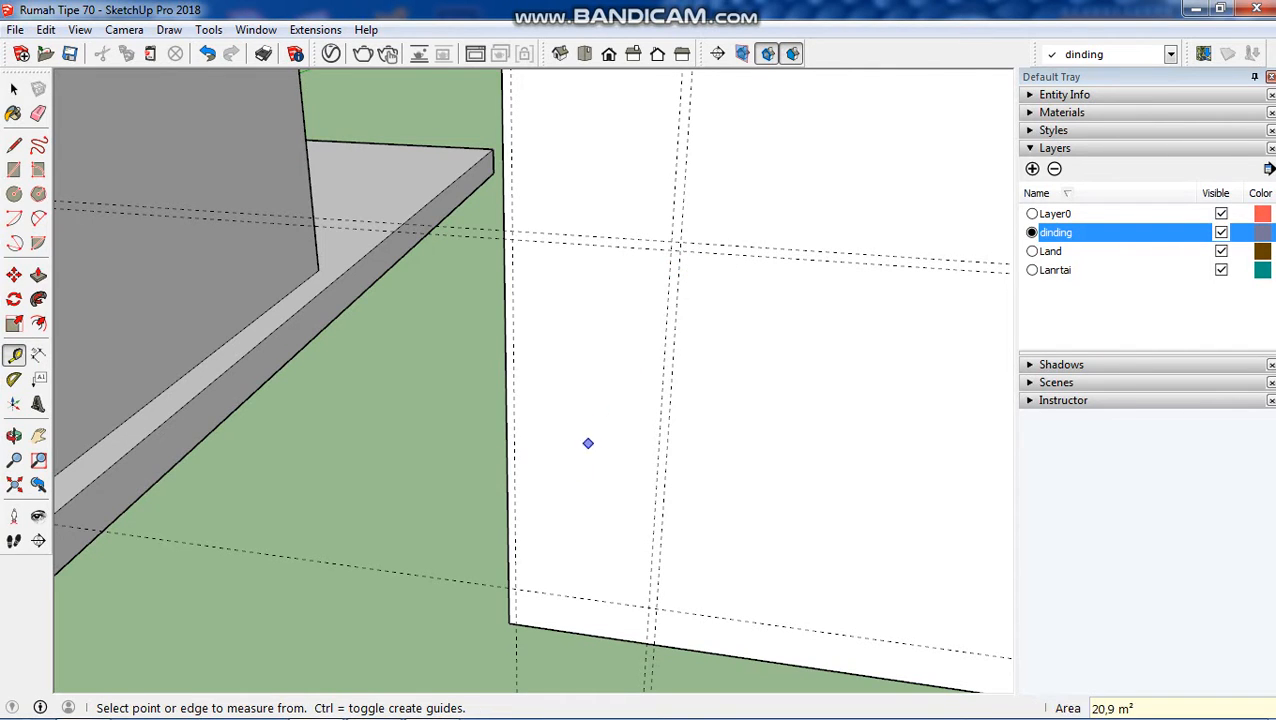
Place a horizontal guide 2,1 m above the lower horizontal guide on the copied wall face.
{"action": "left_click", "coordinate": [533, 591]}
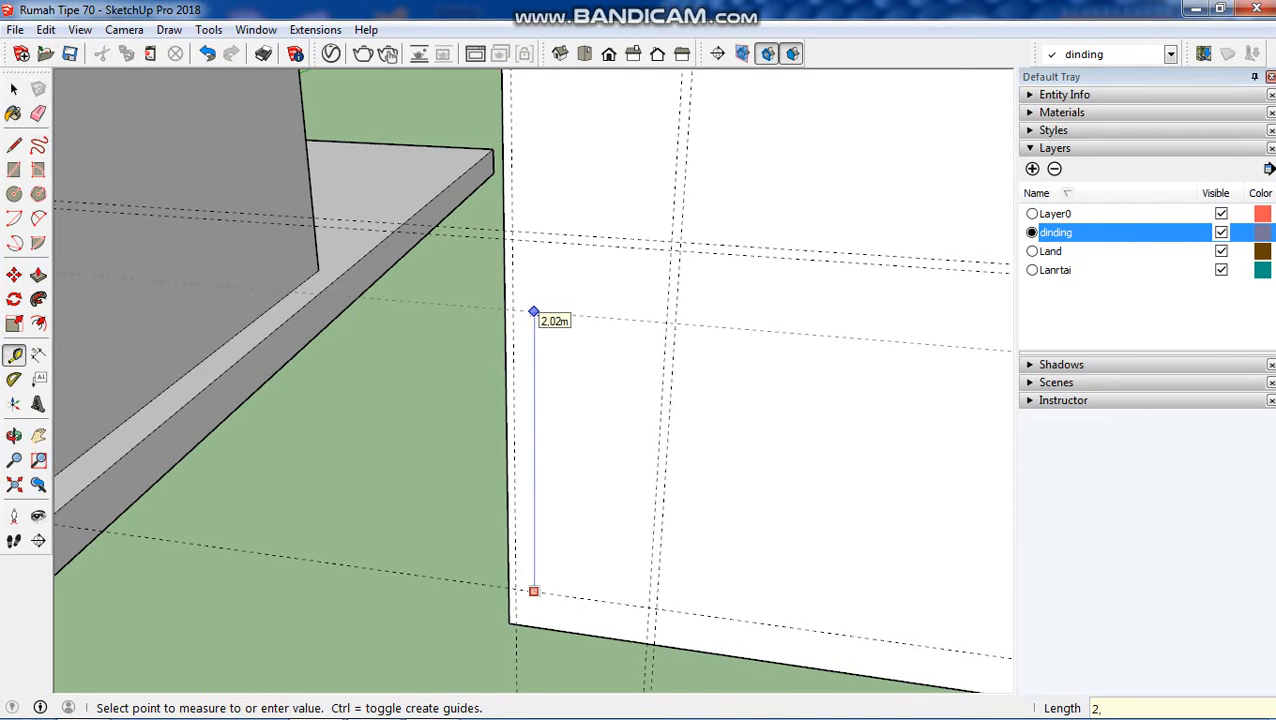
{"action": "key", "text": "Return"}
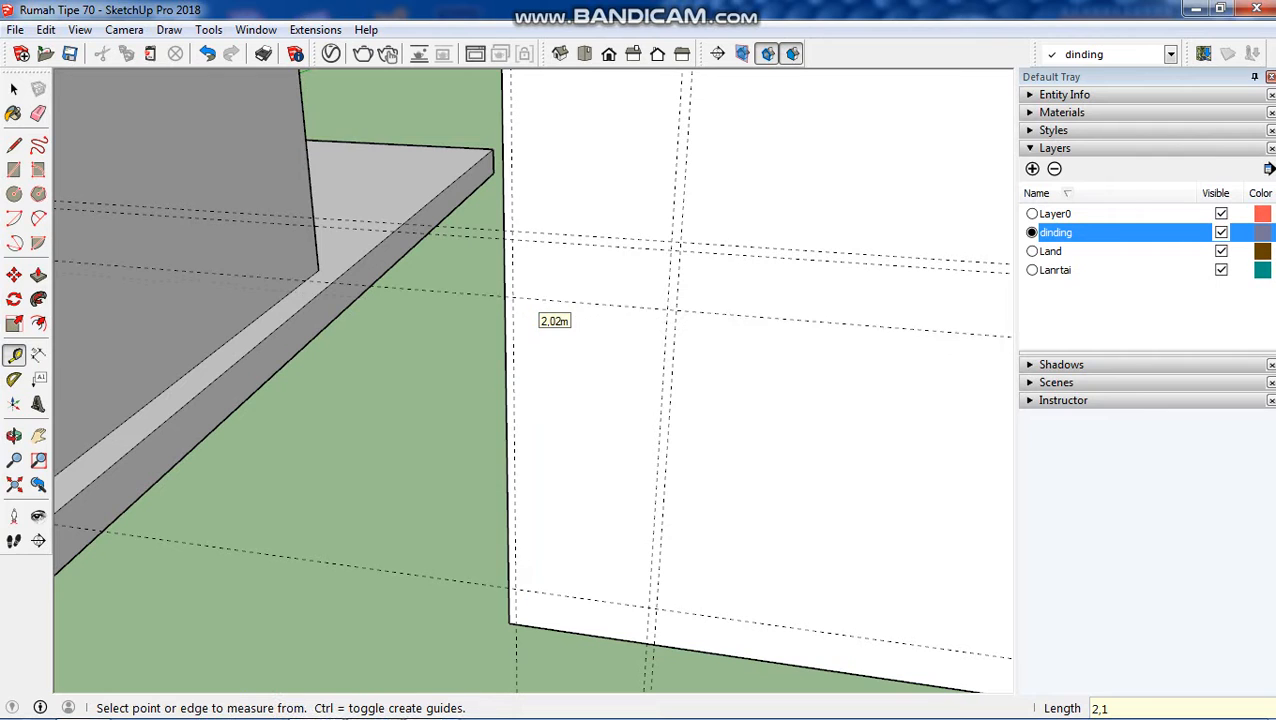
{"action": "scroll", "coordinate": [517, 294], "scroll_direction": "up", "scroll_amount": 3}
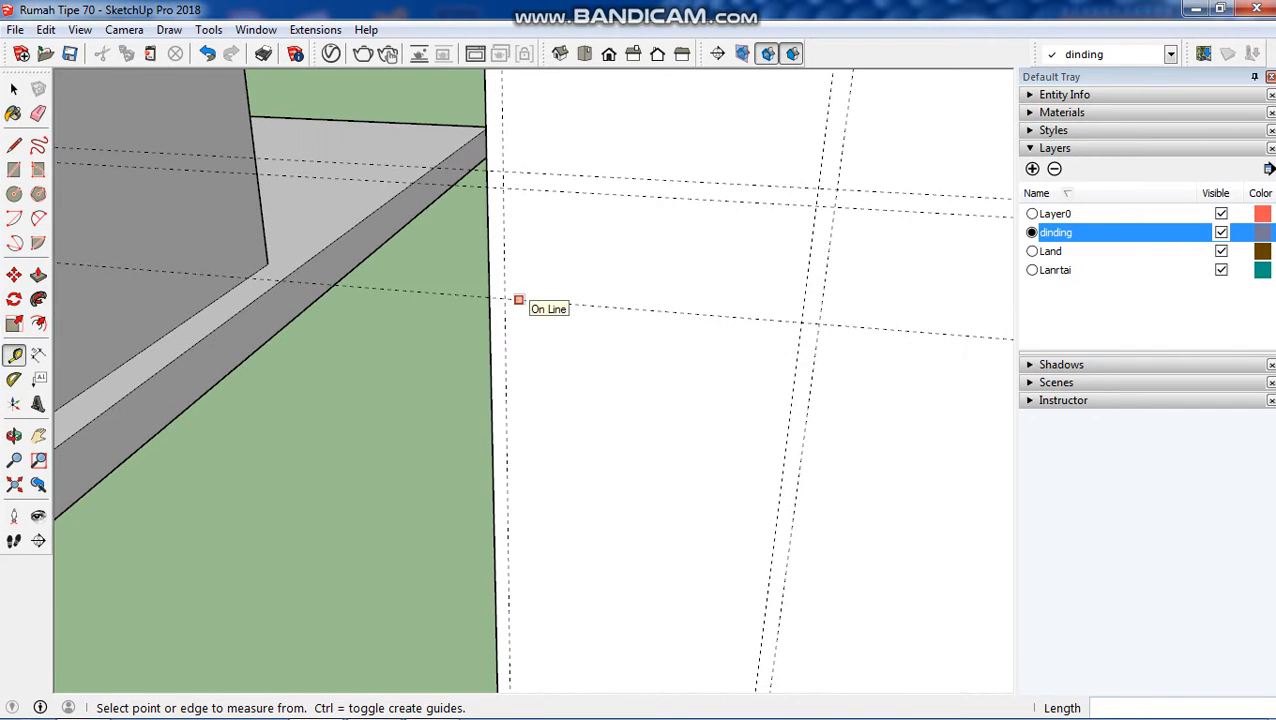
Add a horizontal guide 0,05 m above the 2,1 m guide on the copied wall face.
{"action": "left_click", "coordinate": [518, 299]}
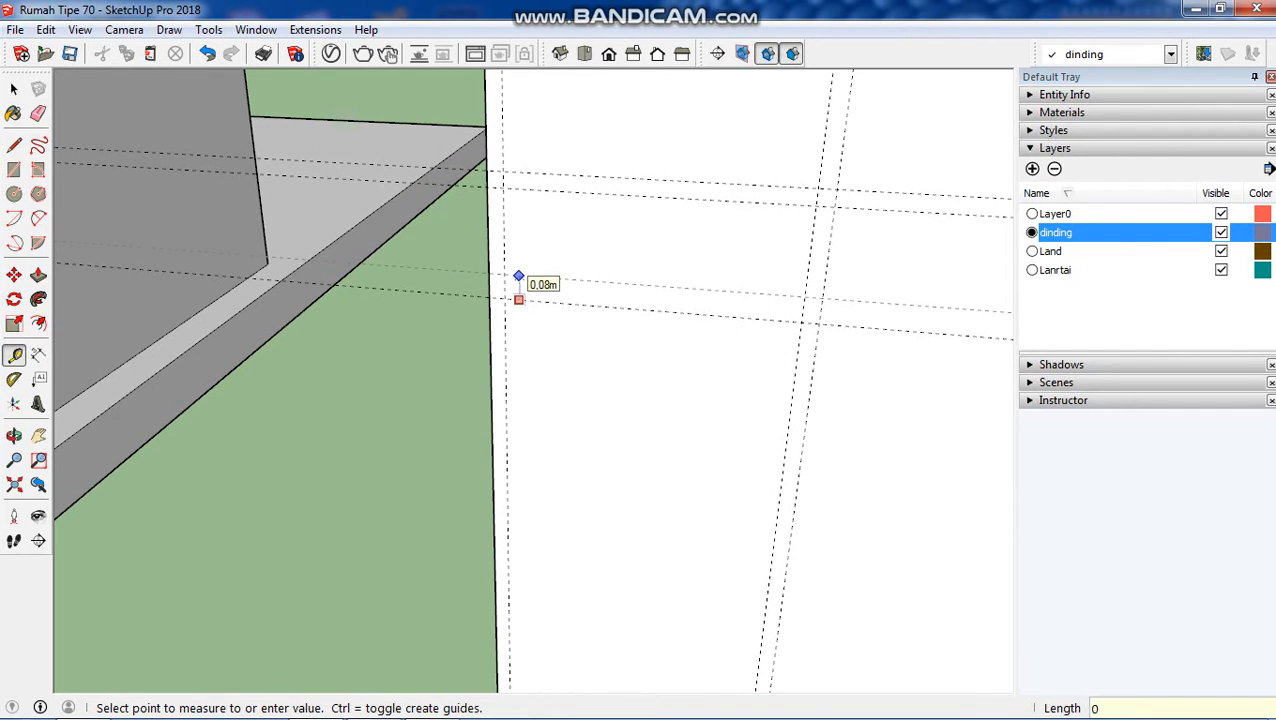
{"action": "type", "text": "0,05"}
{"action": "key", "text": "Return"}
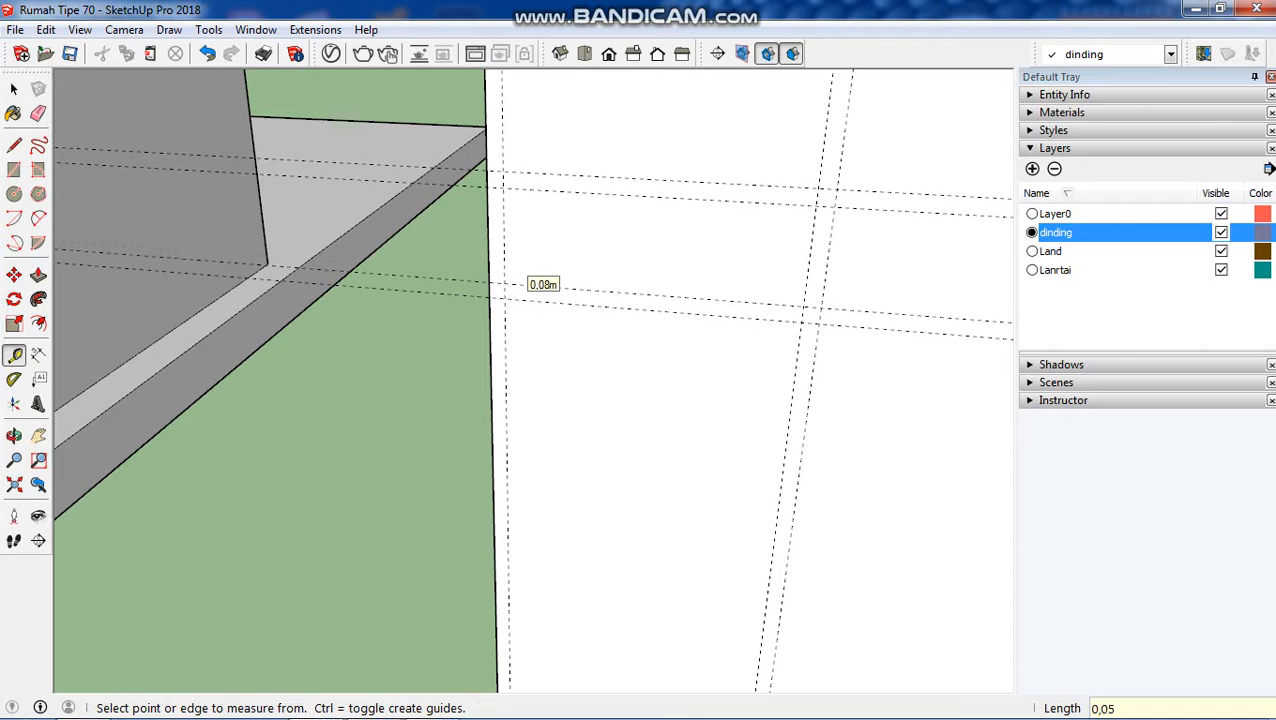
Add a vertical guide 0,6 m further in from the innermost vertical guide, plus another 0,05 m beyond it.
{"action": "scroll", "coordinate": [518, 290], "scroll_direction": "down", "scroll_amount": 6}
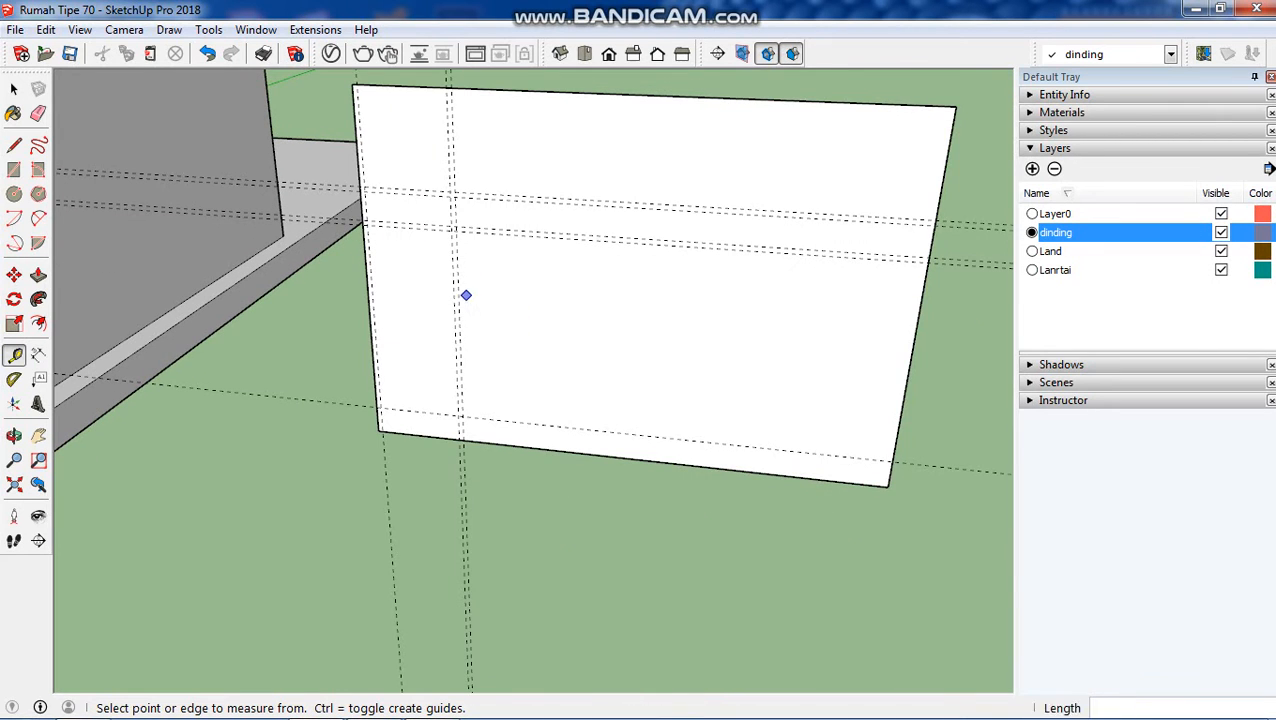
{"action": "scroll", "coordinate": [466, 295], "scroll_direction": "up", "scroll_amount": 2}
{"action": "scroll", "coordinate": [461, 239], "scroll_direction": "up", "scroll_amount": 2}
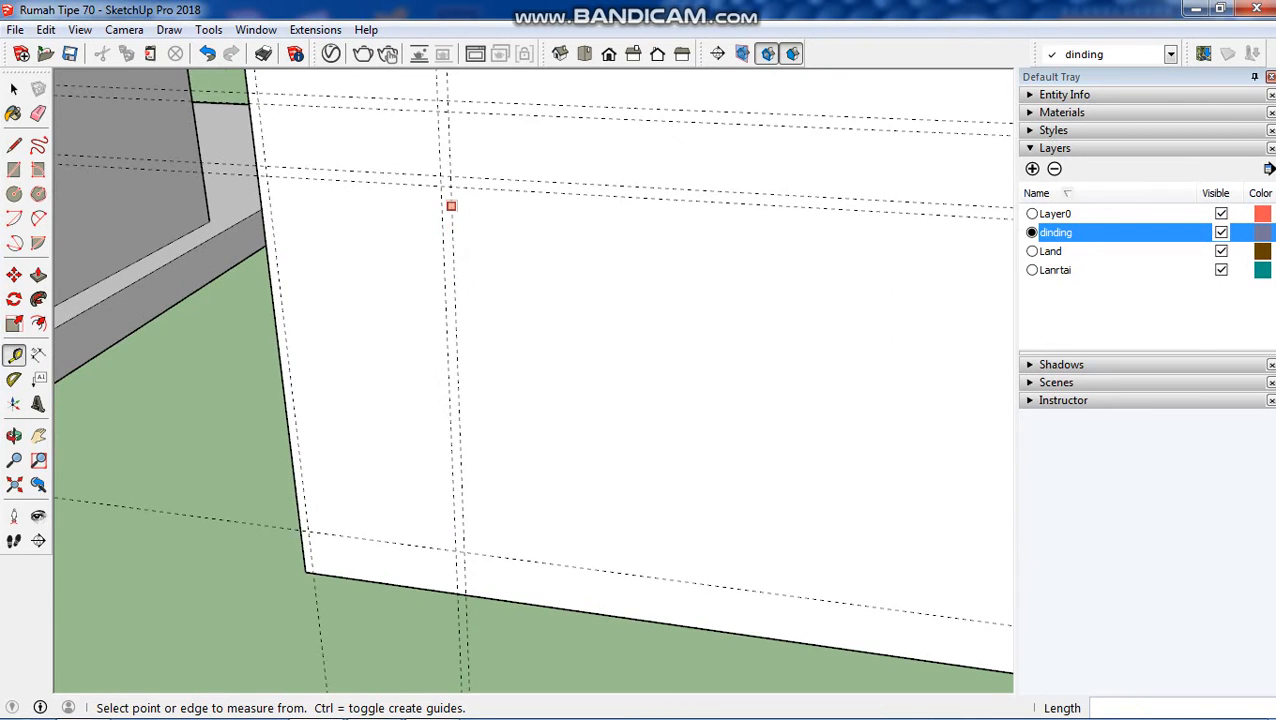
{"action": "left_click", "coordinate": [451, 206]}
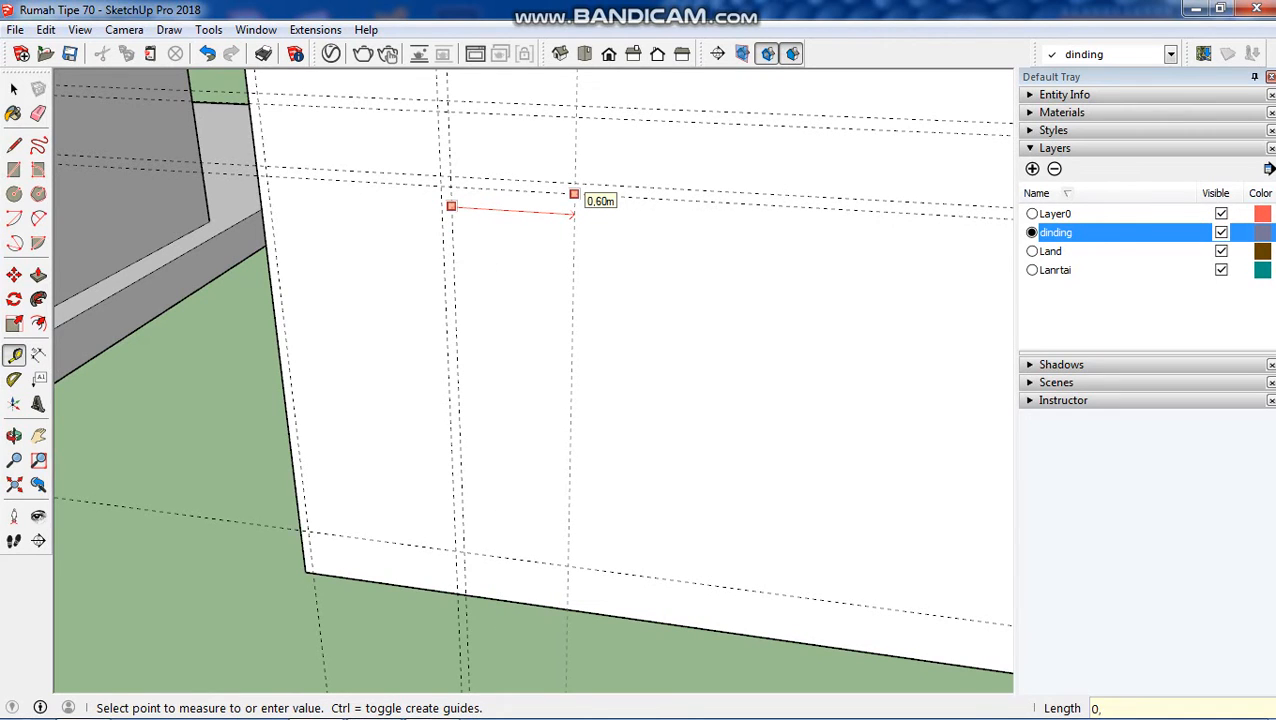
{"action": "type", "text": "0,6"}
{"action": "key", "text": "Return"}
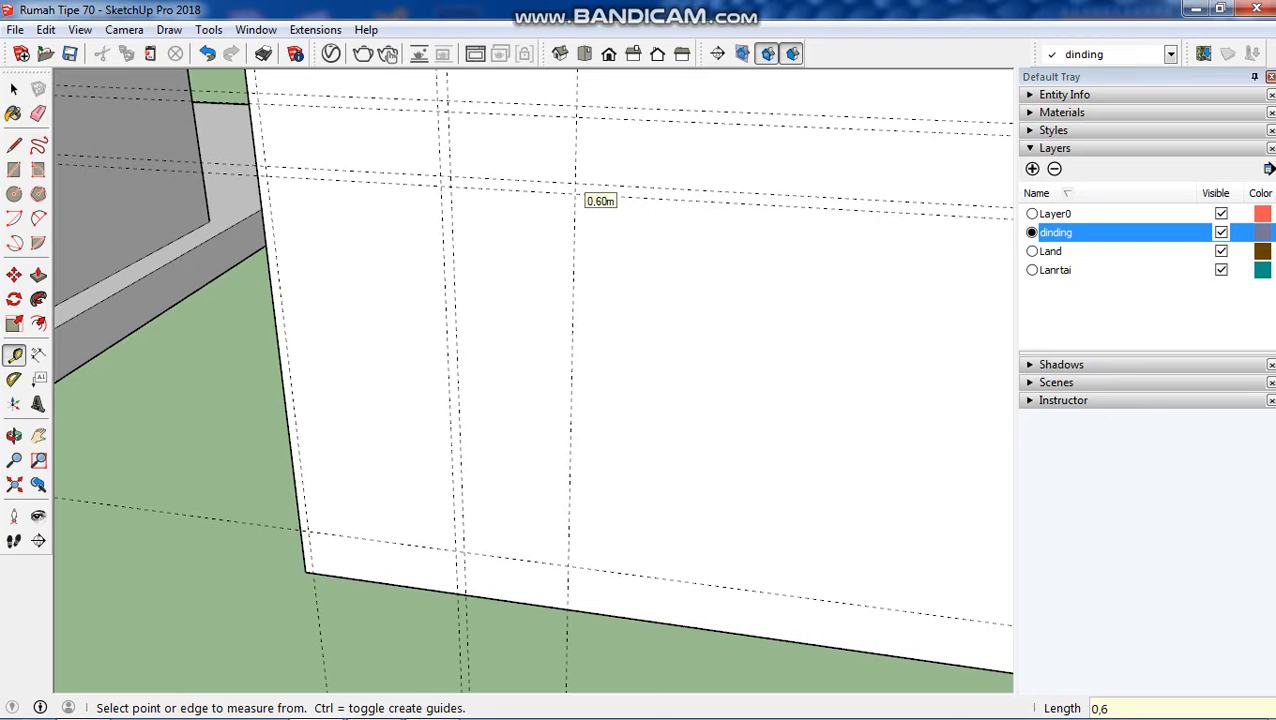
{"action": "left_click", "coordinate": [575, 171]}
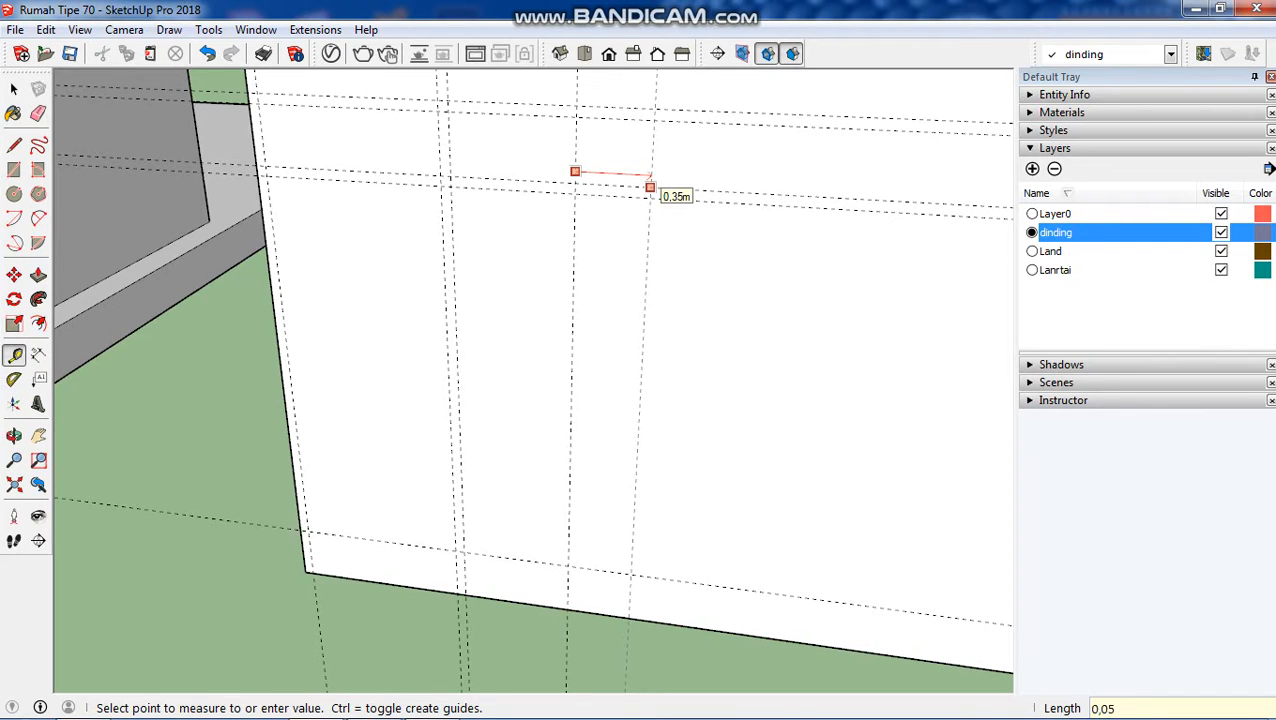
{"action": "key", "text": "Return"}
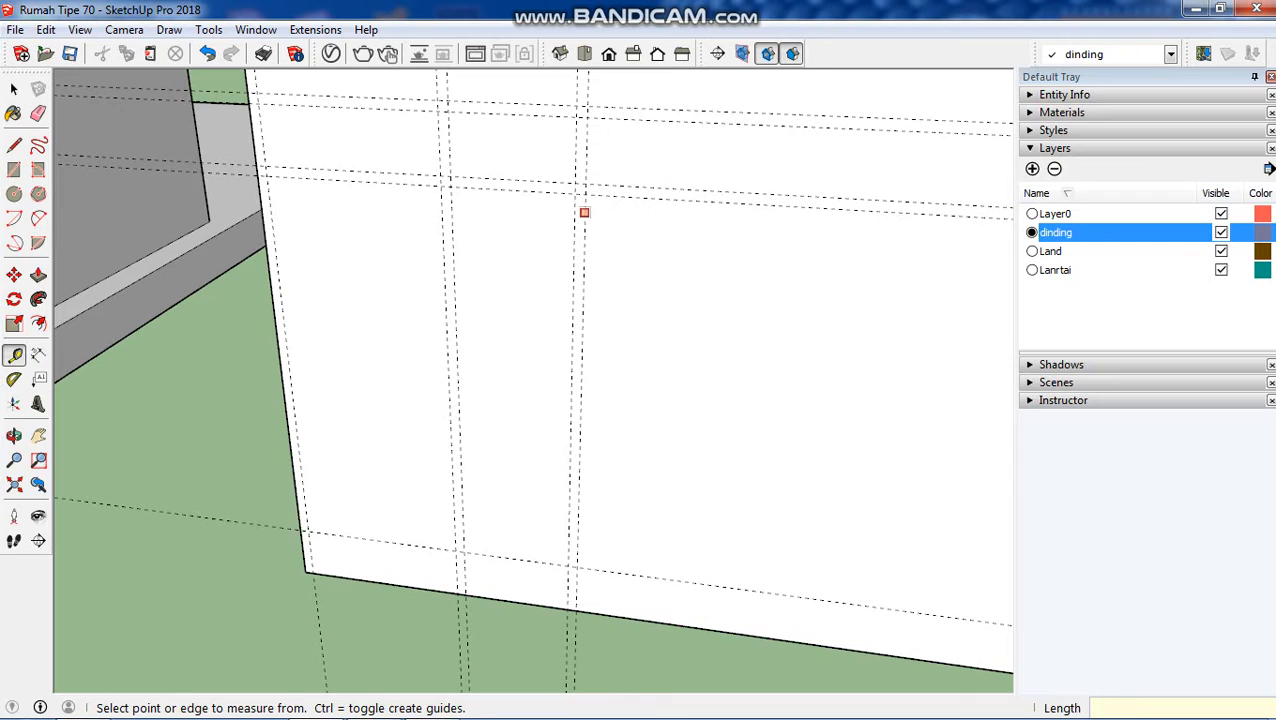
Place another vertical guide 0,6 m beyond the last pair, plus a closing guide 0,06 m further in.
{"action": "left_click", "coordinate": [585, 213]}
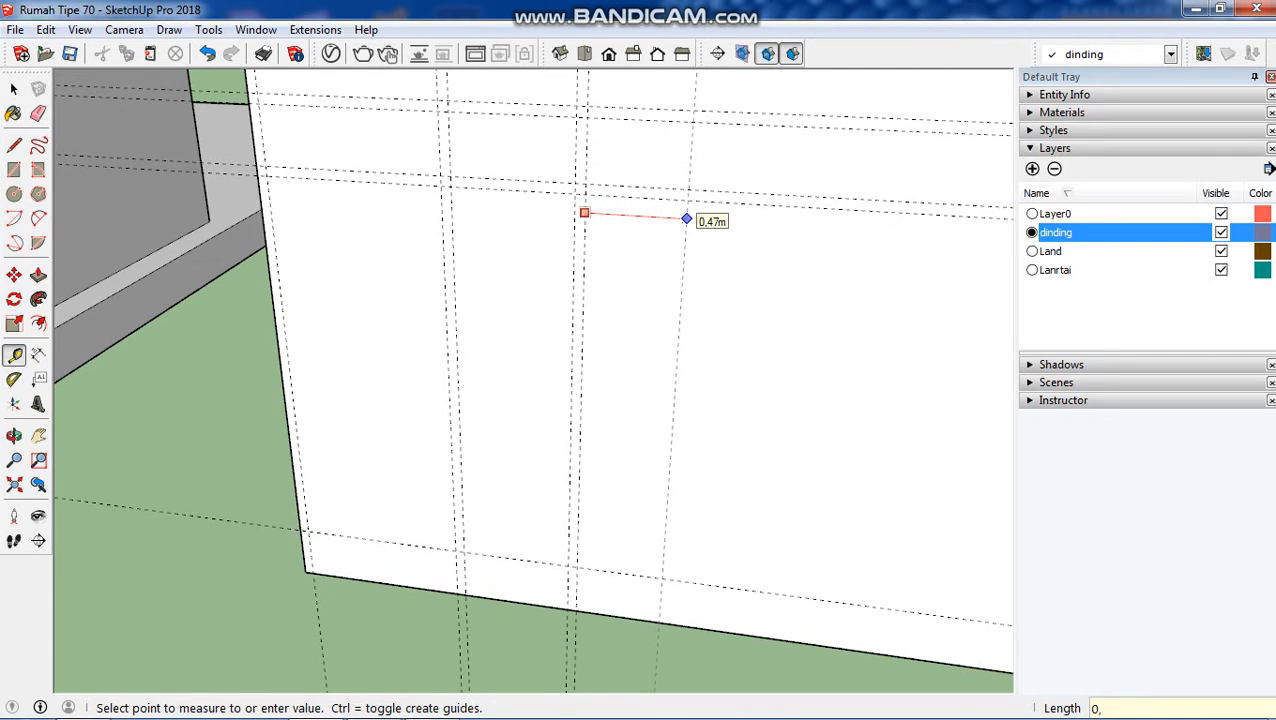
{"action": "type", "text": "0,6"}
{"action": "key", "text": "Return"}
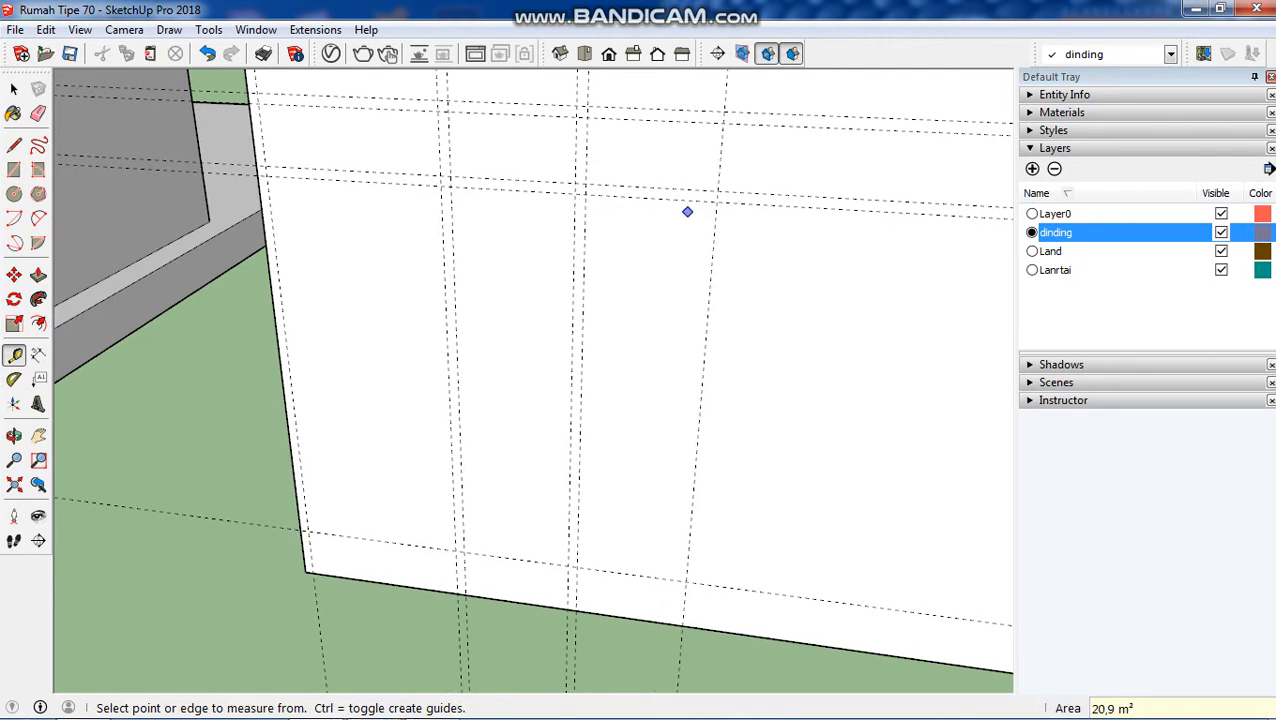
{"action": "left_click", "coordinate": [715, 213]}
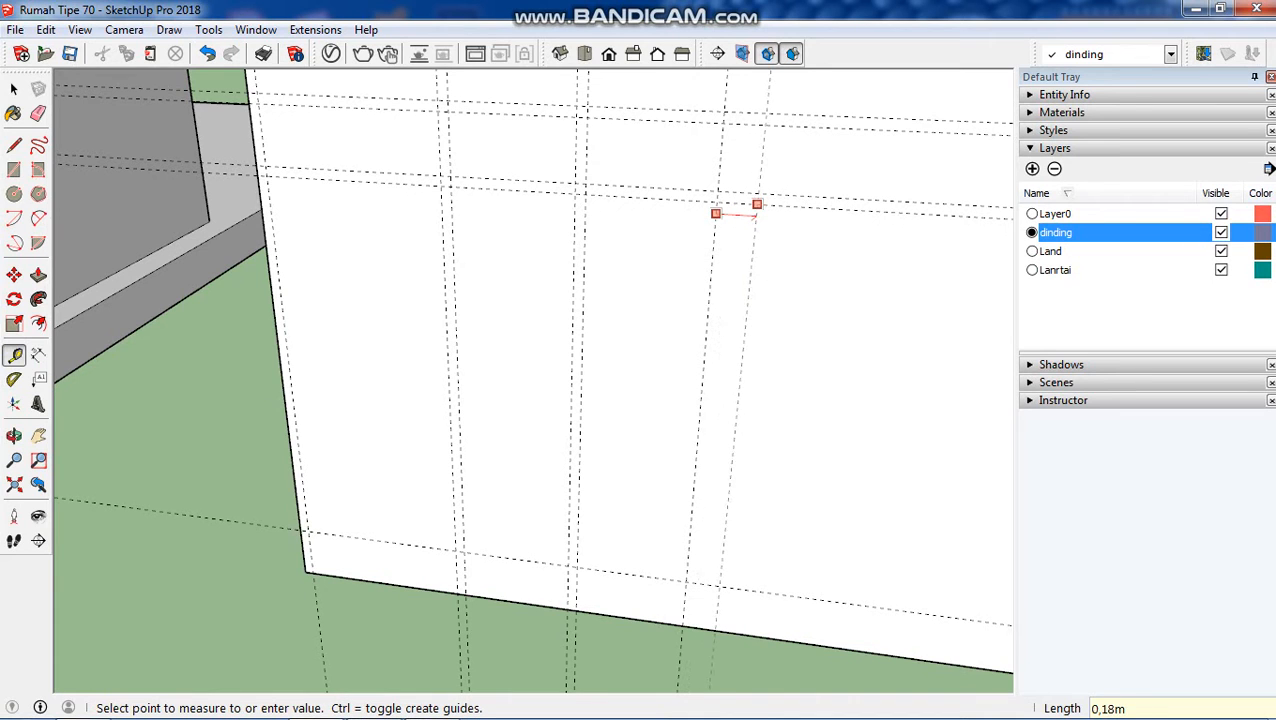
{"action": "key", "text": "Return"}
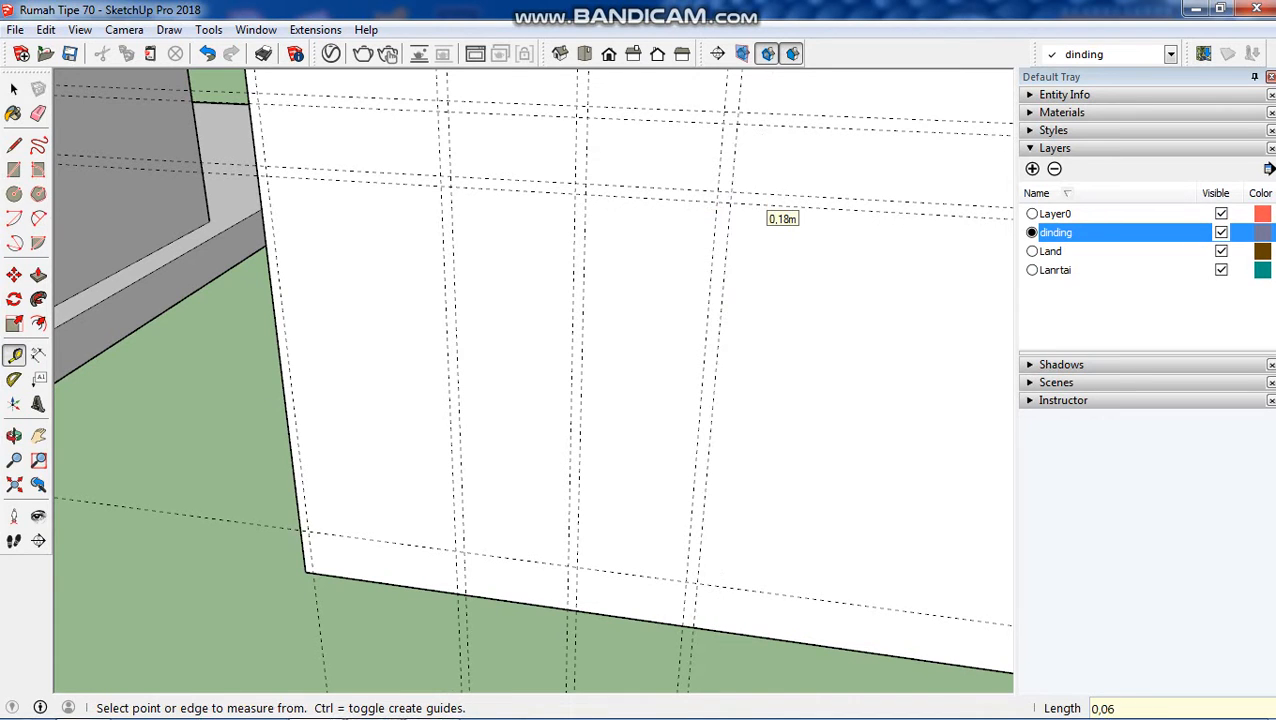
{"action": "scroll", "coordinate": [501, 234], "scroll_direction": "down", "scroll_amount": 2}
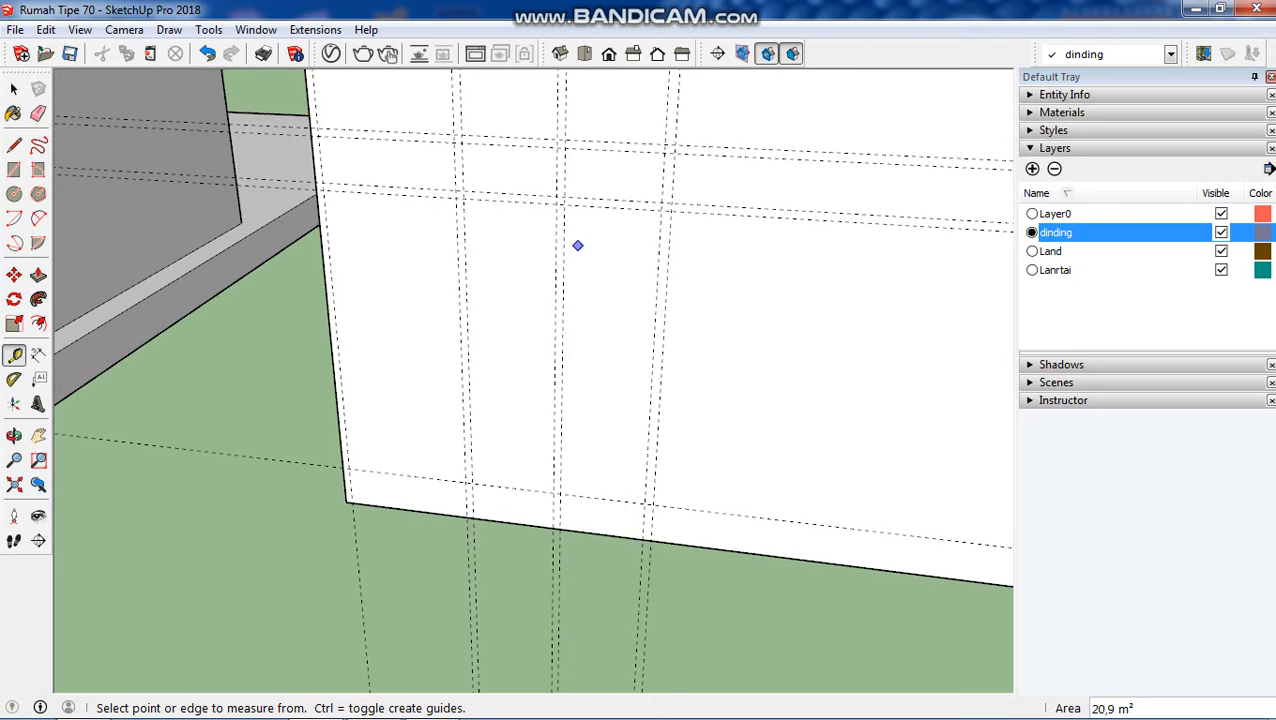
{"action": "scroll", "coordinate": [681, 254], "scroll_direction": "up", "scroll_amount": 2}
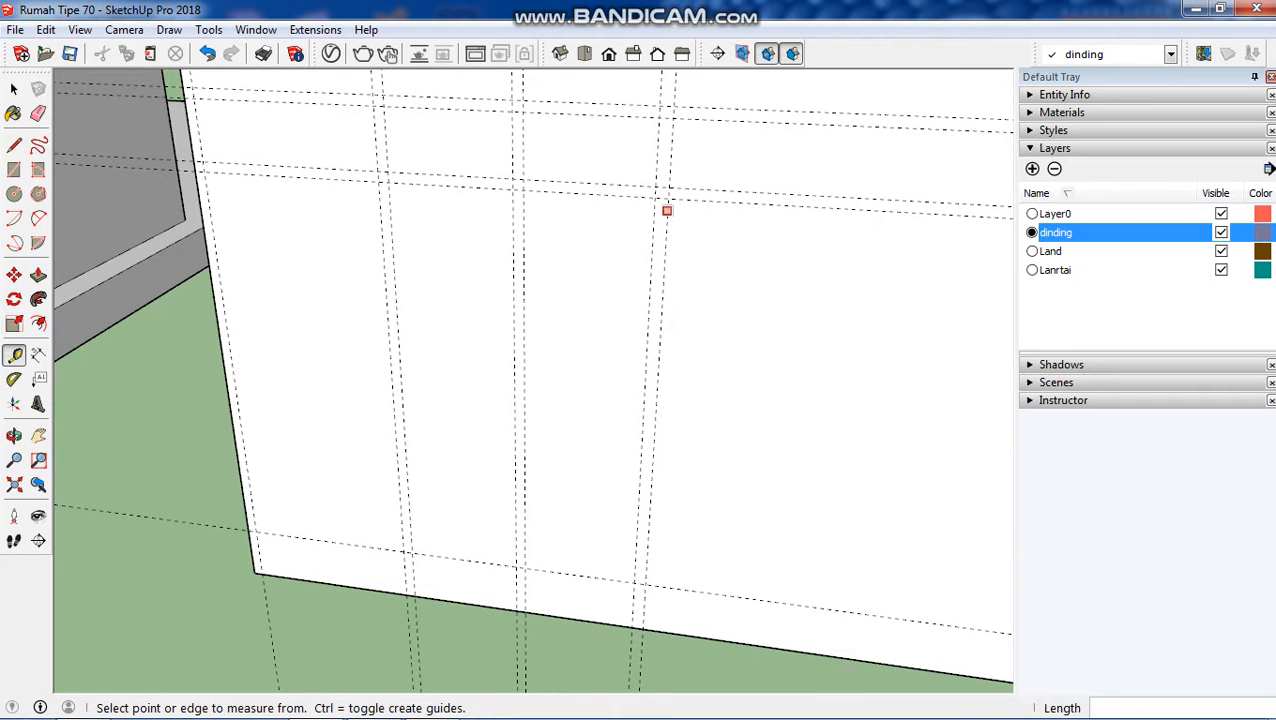
{"action": "left_click", "coordinate": [667, 211]}
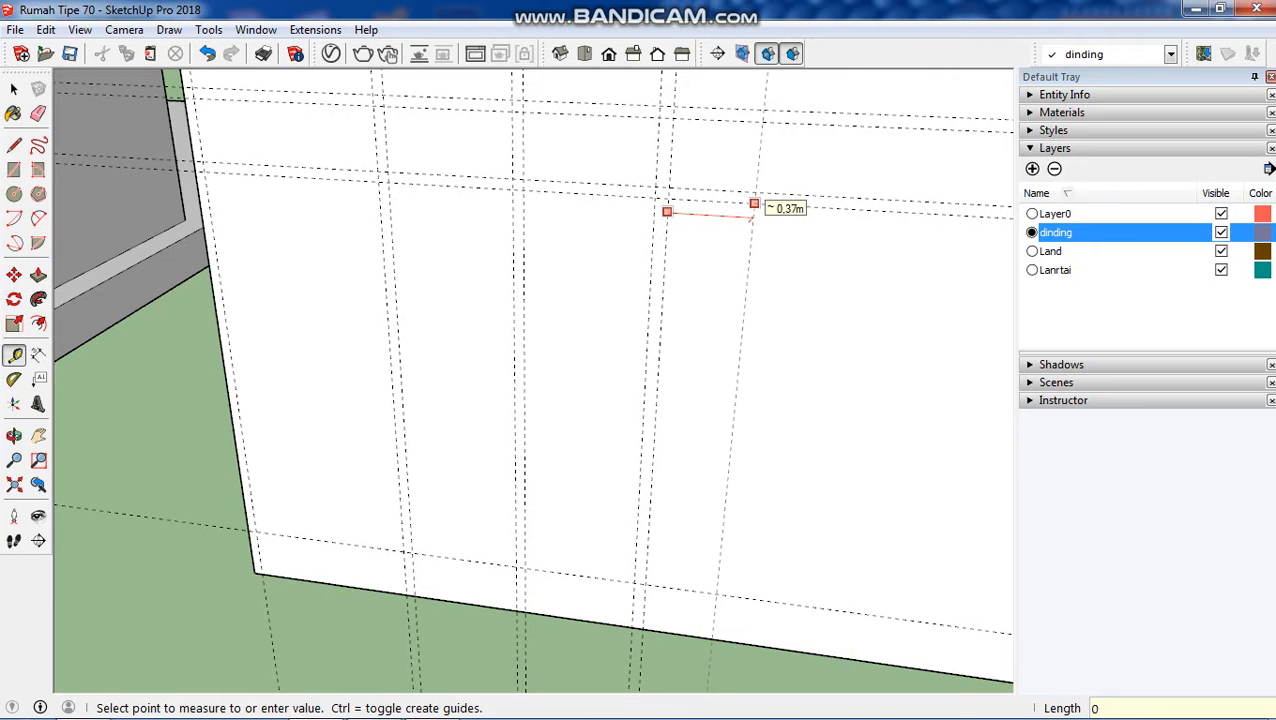
{"action": "key", "text": "Escape"}
Place a horizontal guide 0,5 m above the lowest horizontal guide on the copied wall face.
{"action": "scroll", "coordinate": [686, 259], "scroll_direction": "down", "scroll_amount": 3}
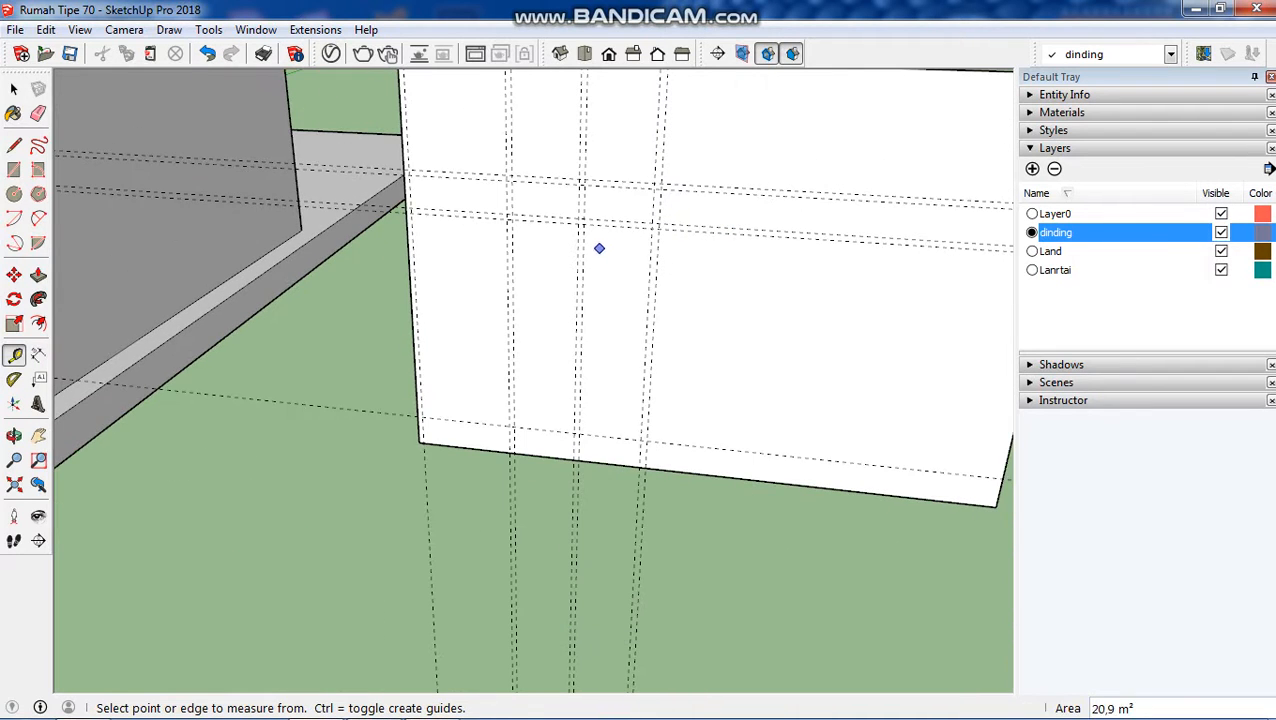
{"action": "scroll", "coordinate": [545, 430], "scroll_direction": "up", "scroll_amount": 2}
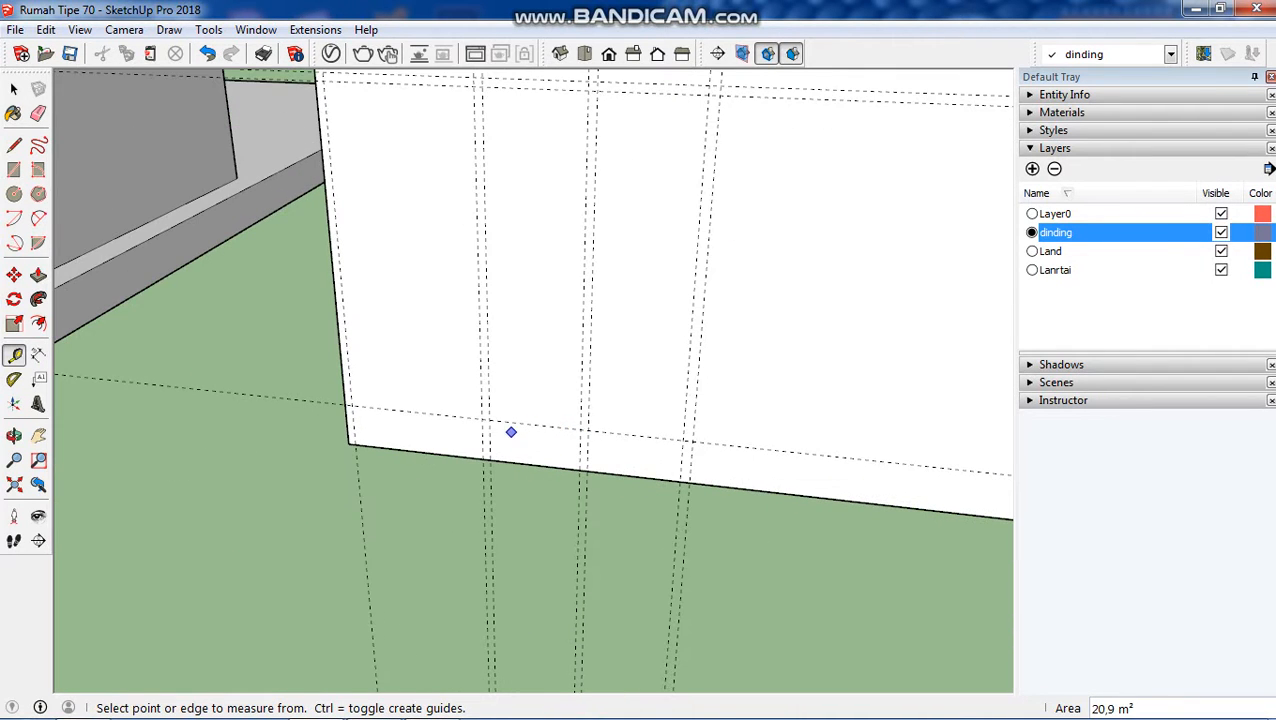
{"action": "left_click", "coordinate": [505, 421]}
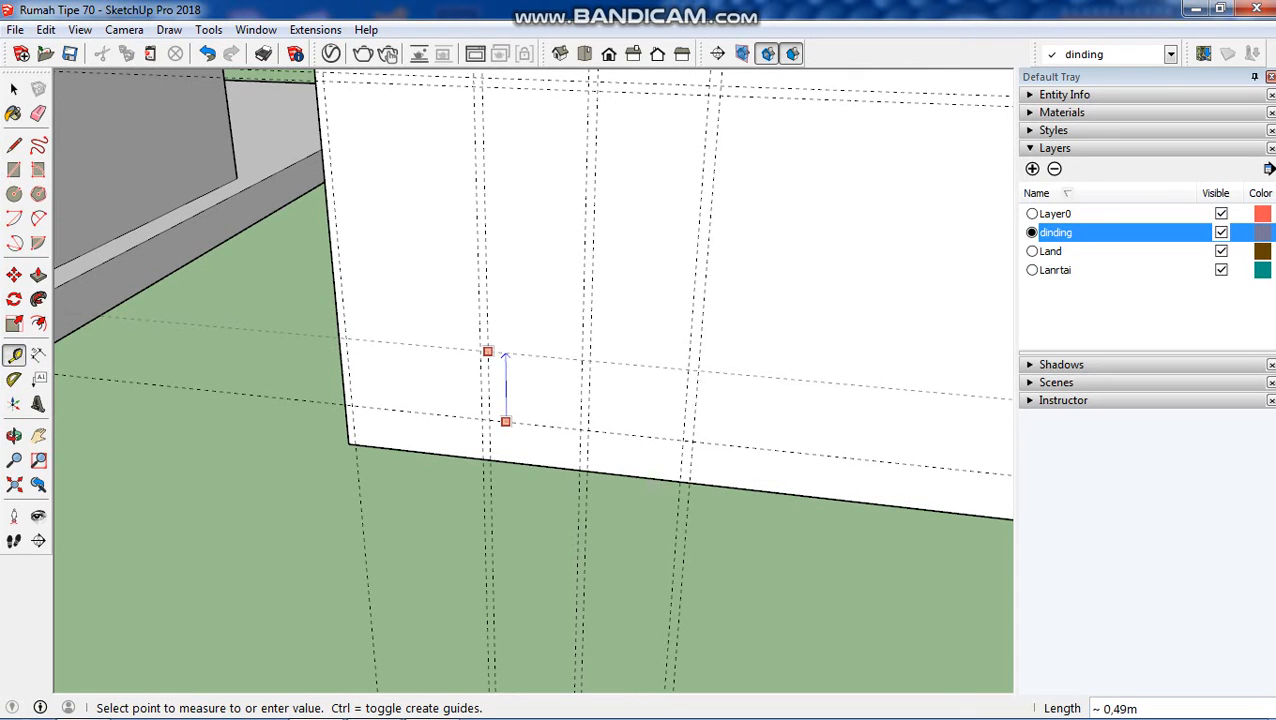
{"action": "type", "text": "0,"}
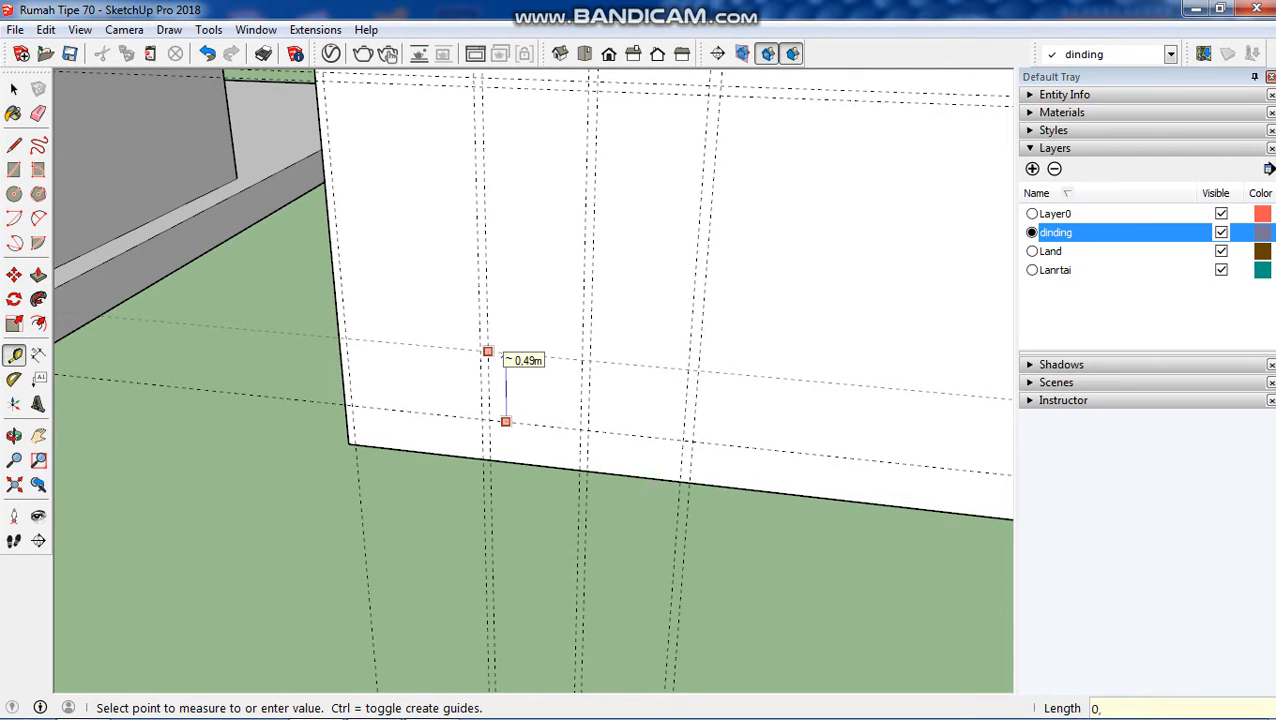
{"action": "type", "text": "5"}
{"action": "key", "text": "Return"}
Measure from the 2,1 m guide down to the new horizontal guide, and add a parallel guide 0,05 m below the latter.
{"action": "scroll", "coordinate": [492, 350], "scroll_direction": "up", "scroll_amount": 2}
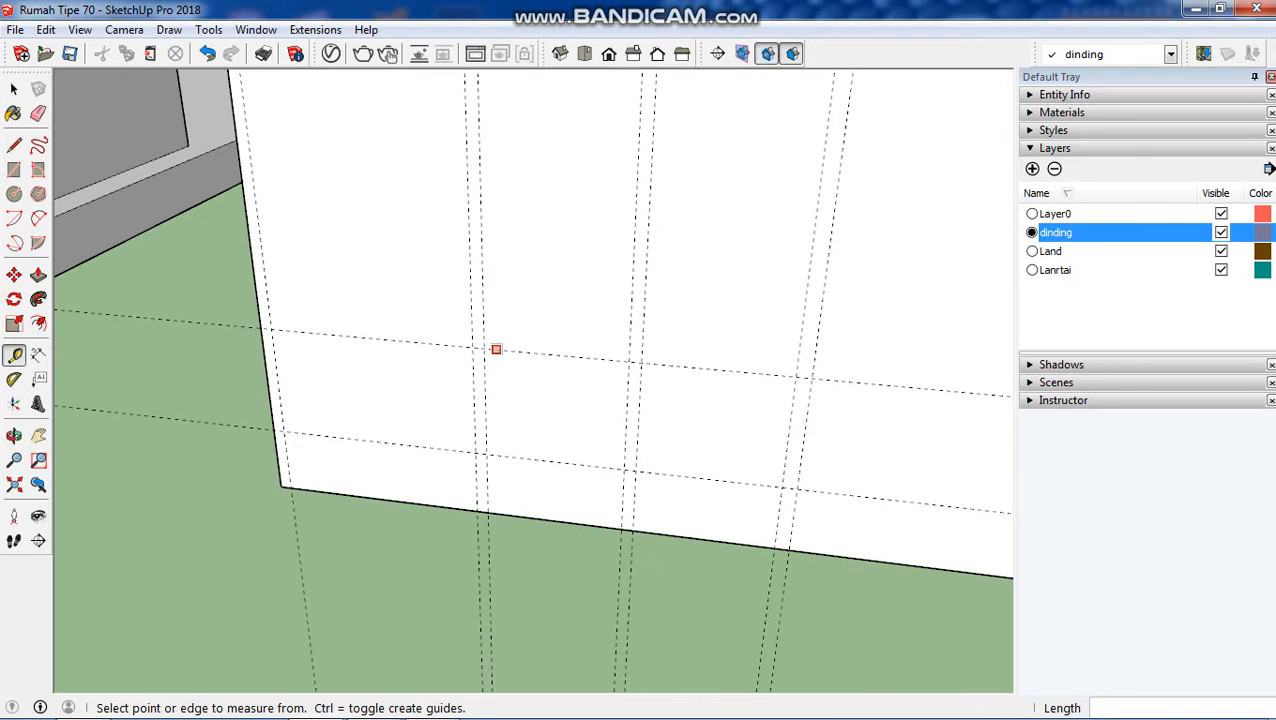
{"action": "scroll", "coordinate": [490, 360], "scroll_direction": "up", "scroll_amount": 1}
{"action": "scroll", "coordinate": [484, 393], "scroll_direction": "down", "scroll_amount": 3}
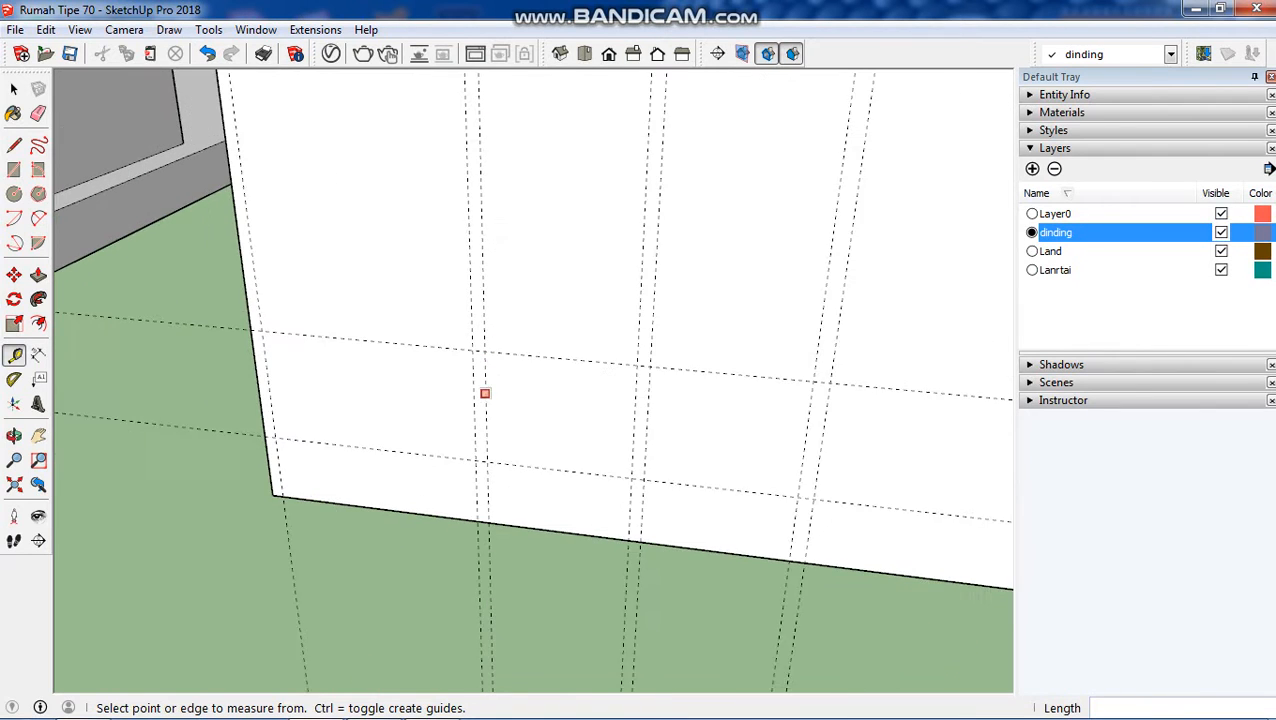
{"action": "left_click", "coordinate": [551, 109]}
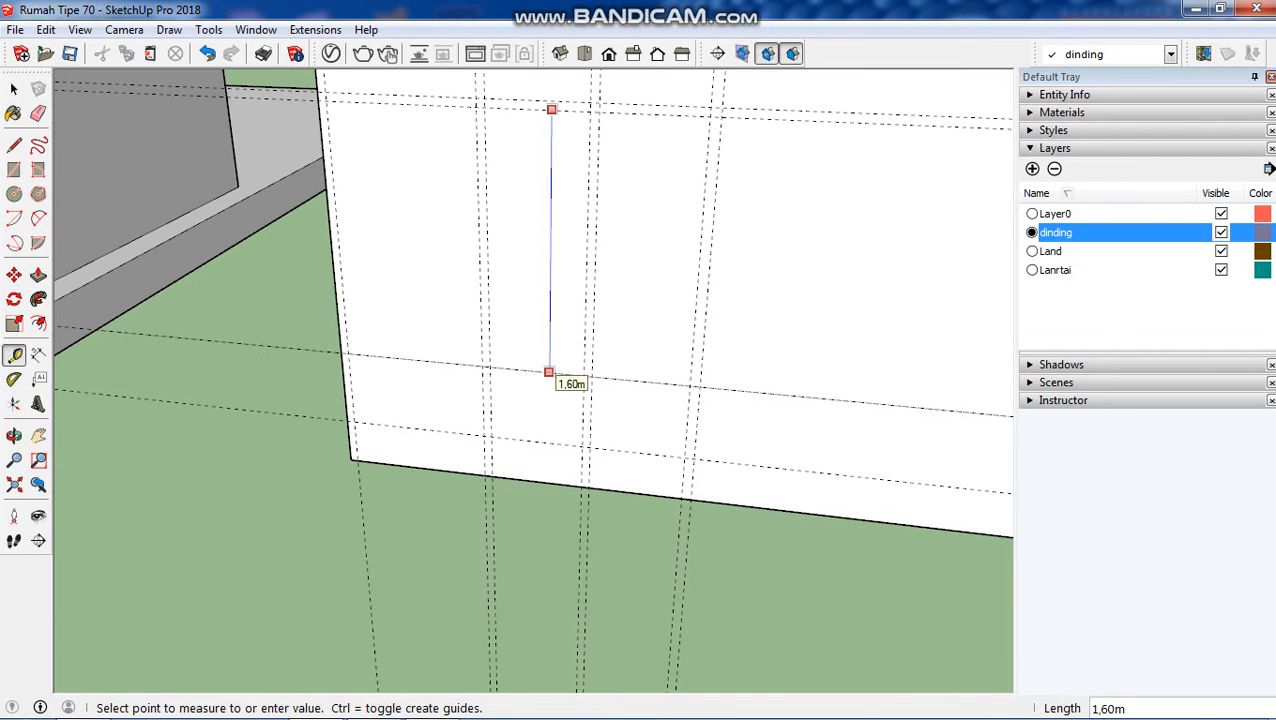
{"action": "left_click", "coordinate": [548, 372]}
{"action": "scroll", "coordinate": [555, 390], "scroll_direction": "up", "scroll_amount": 3}
{"action": "left_click", "coordinate": [588, 358]}
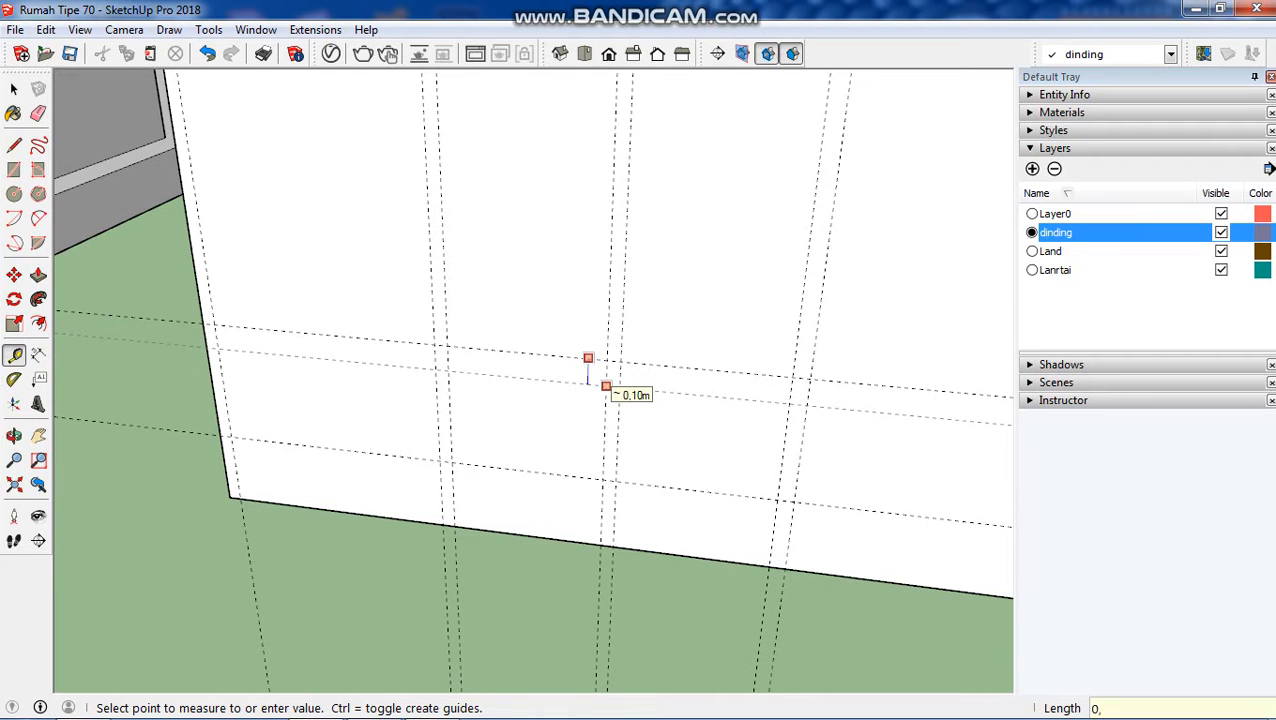
{"action": "type", "text": "0,05"}
{"action": "key", "text": "Return"}
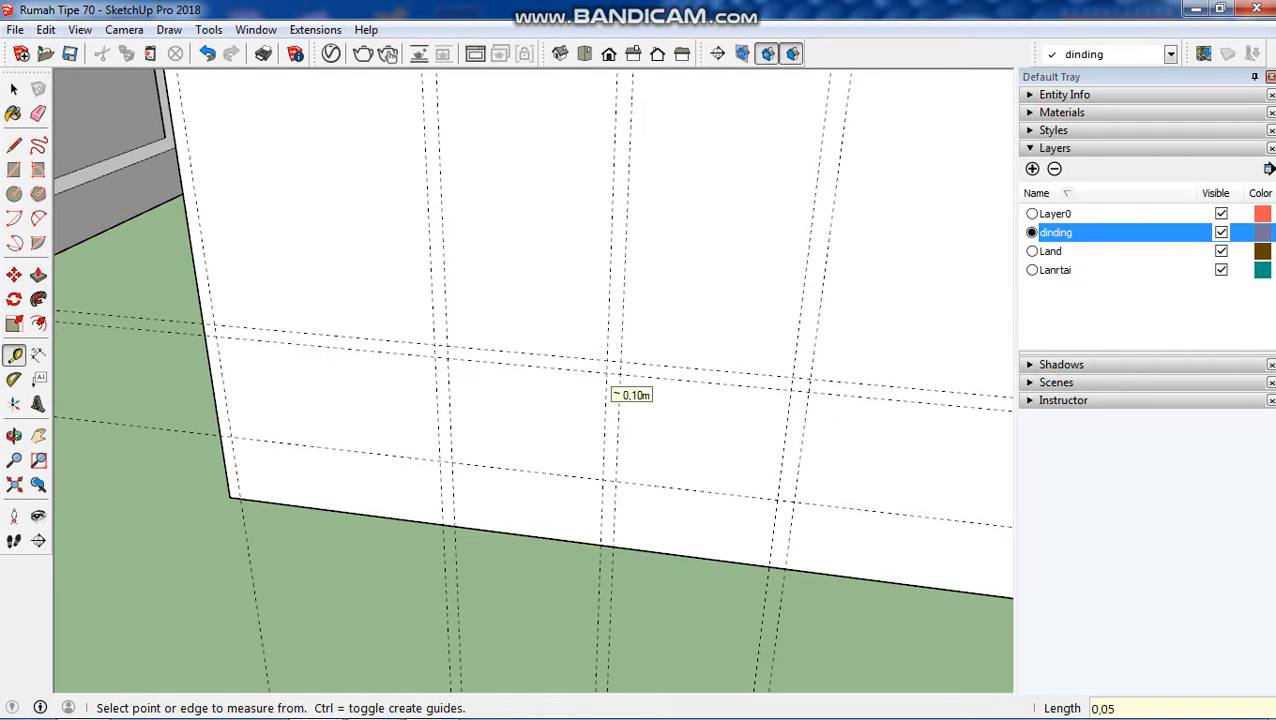
Draw the outer door frame rectangle from the wall edge at the uppermost guide to the lowest guide's intersection with the third vertical guide.
{"action": "scroll", "coordinate": [564, 392], "scroll_direction": "down", "scroll_amount": 5}
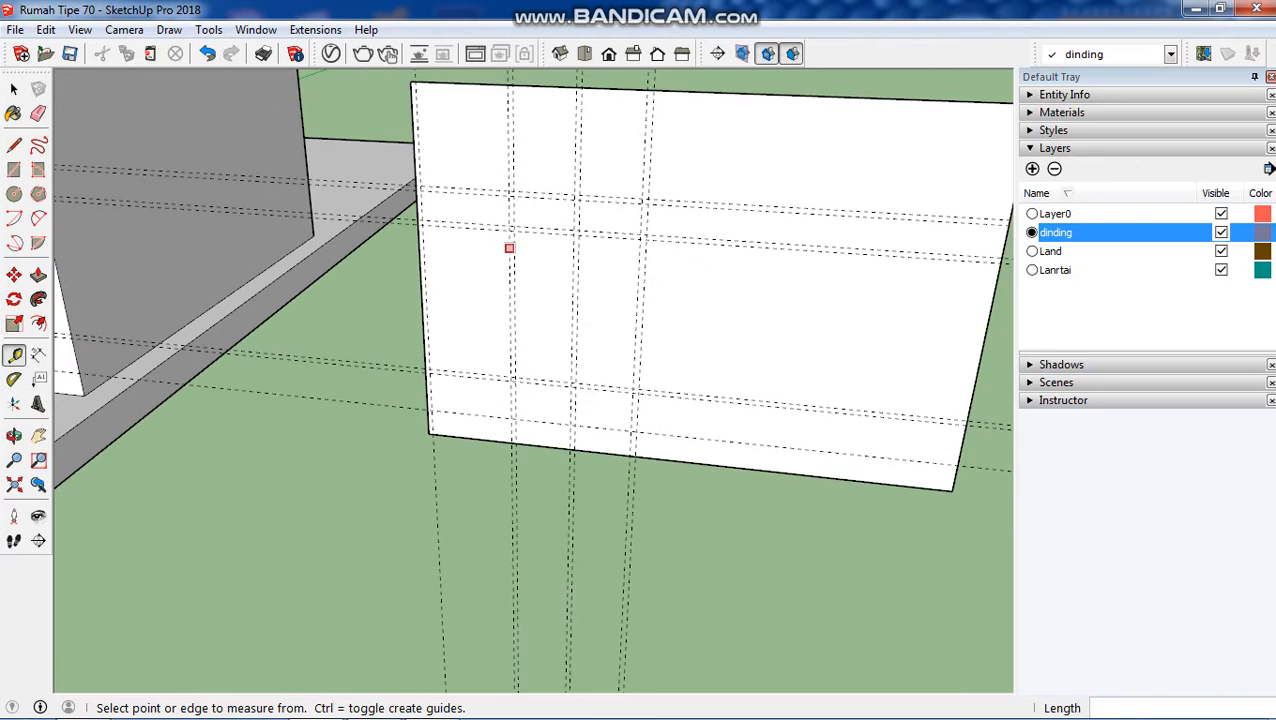
{"action": "scroll", "coordinate": [509, 248], "scroll_direction": "up", "scroll_amount": 3}
{"action": "key", "text": "r"}
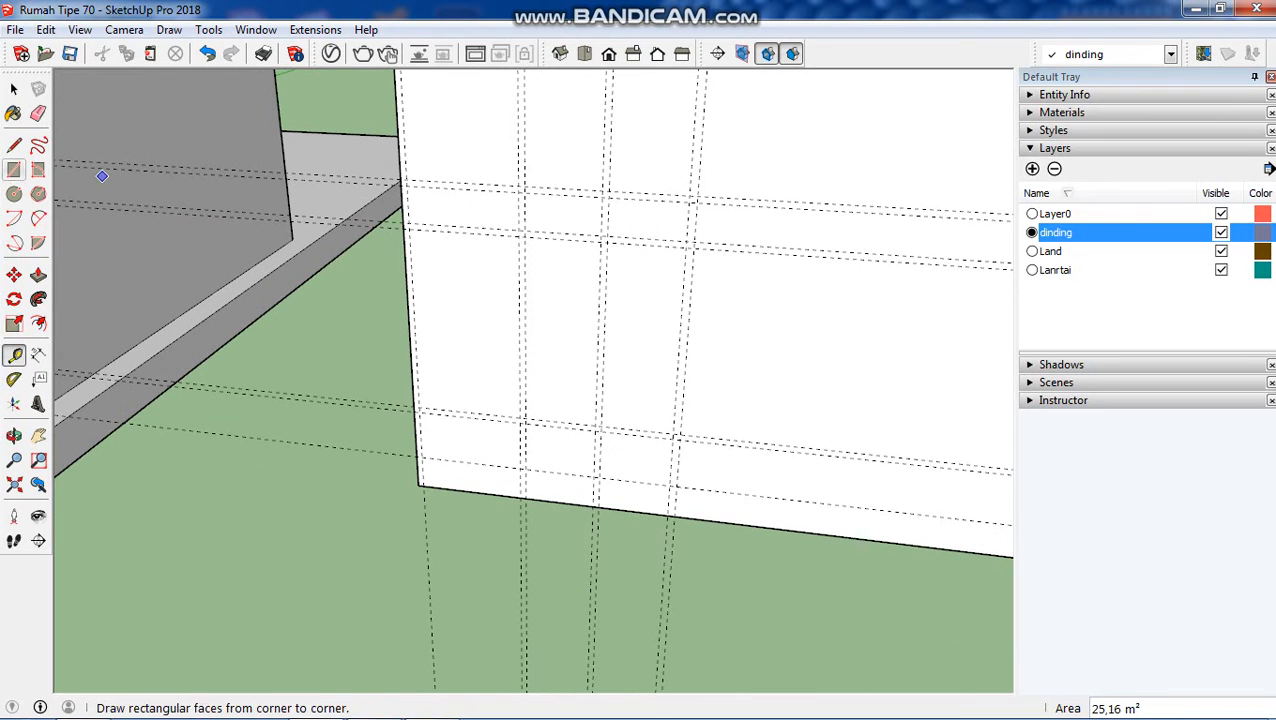
{"action": "left_click", "coordinate": [14, 170]}
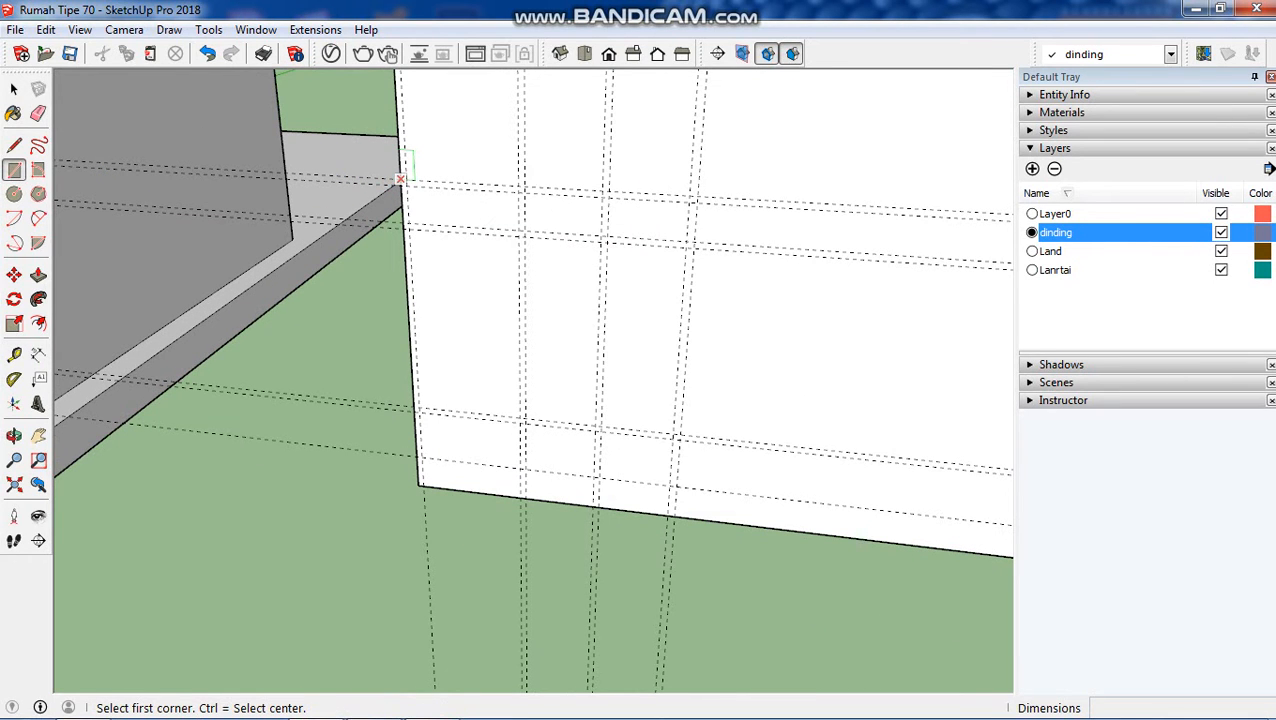
{"action": "left_click", "coordinate": [400, 181]}
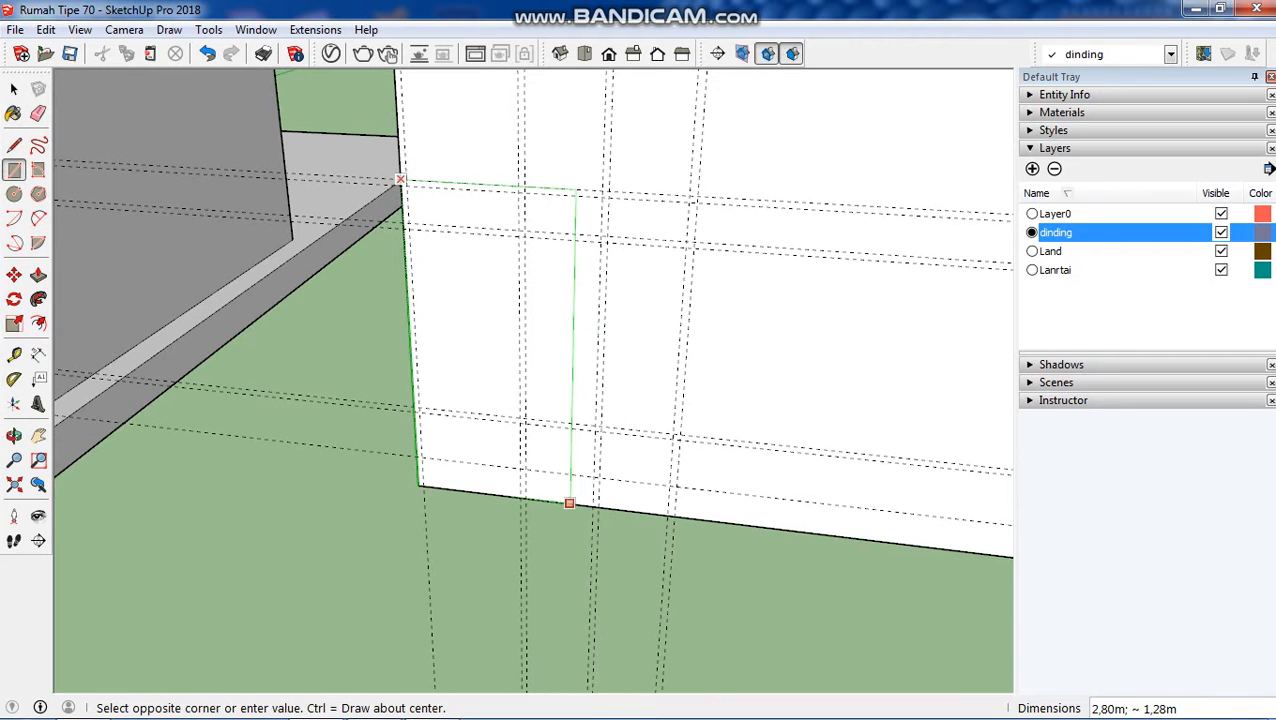
{"action": "scroll", "coordinate": [540, 485], "scroll_direction": "up", "scroll_amount": 2}
{"action": "left_click", "coordinate": [526, 460]}
{"action": "scroll", "coordinate": [526, 458], "scroll_direction": "down", "scroll_amount": 2}
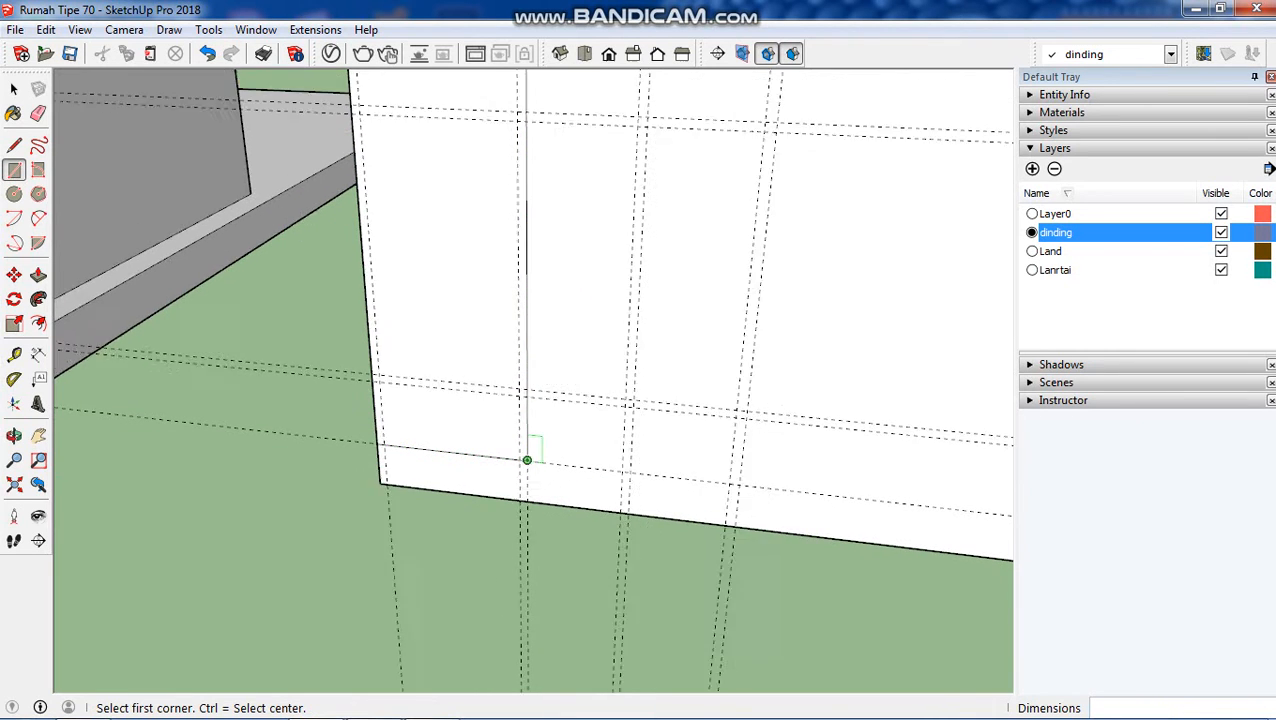
Draw the inner door opening rectangle, 2,10 m by 0,90 m, between the inner guides down to the lowest horizontal guide.
{"action": "left_click", "coordinate": [403, 180]}
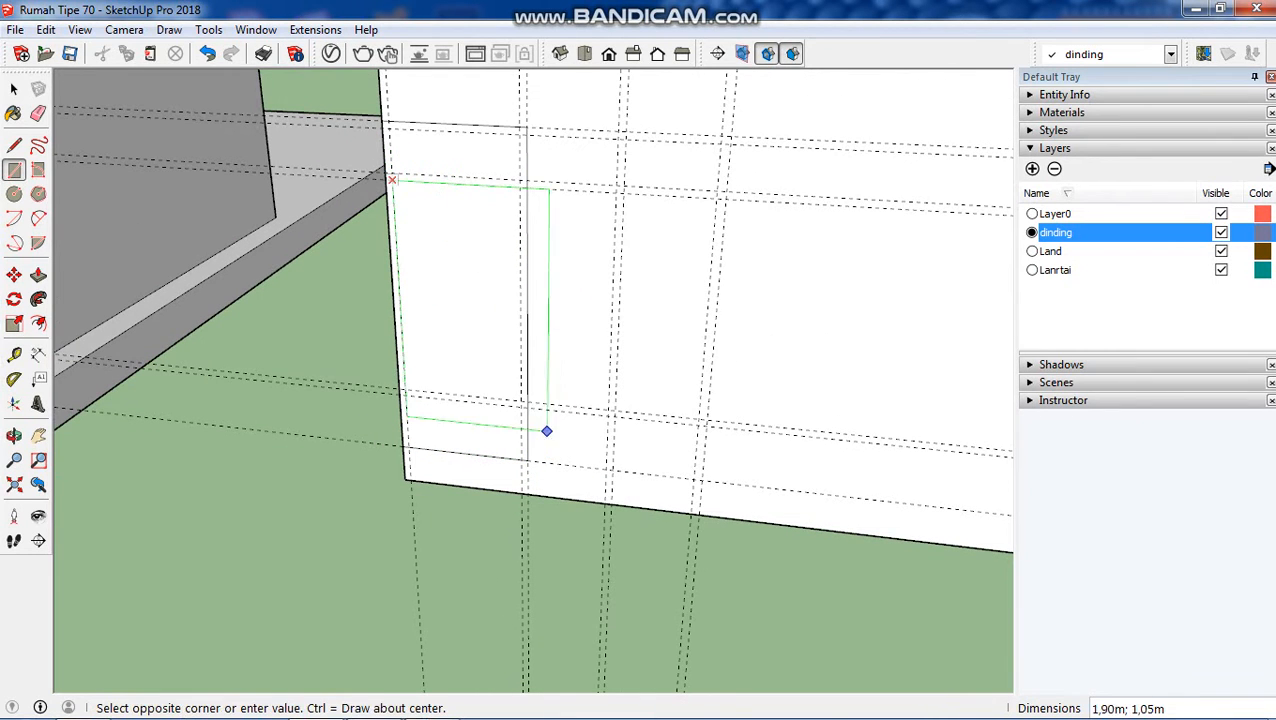
{"action": "scroll", "coordinate": [547, 430], "scroll_direction": "up", "scroll_amount": 2}
{"action": "left_click", "coordinate": [532, 469]}
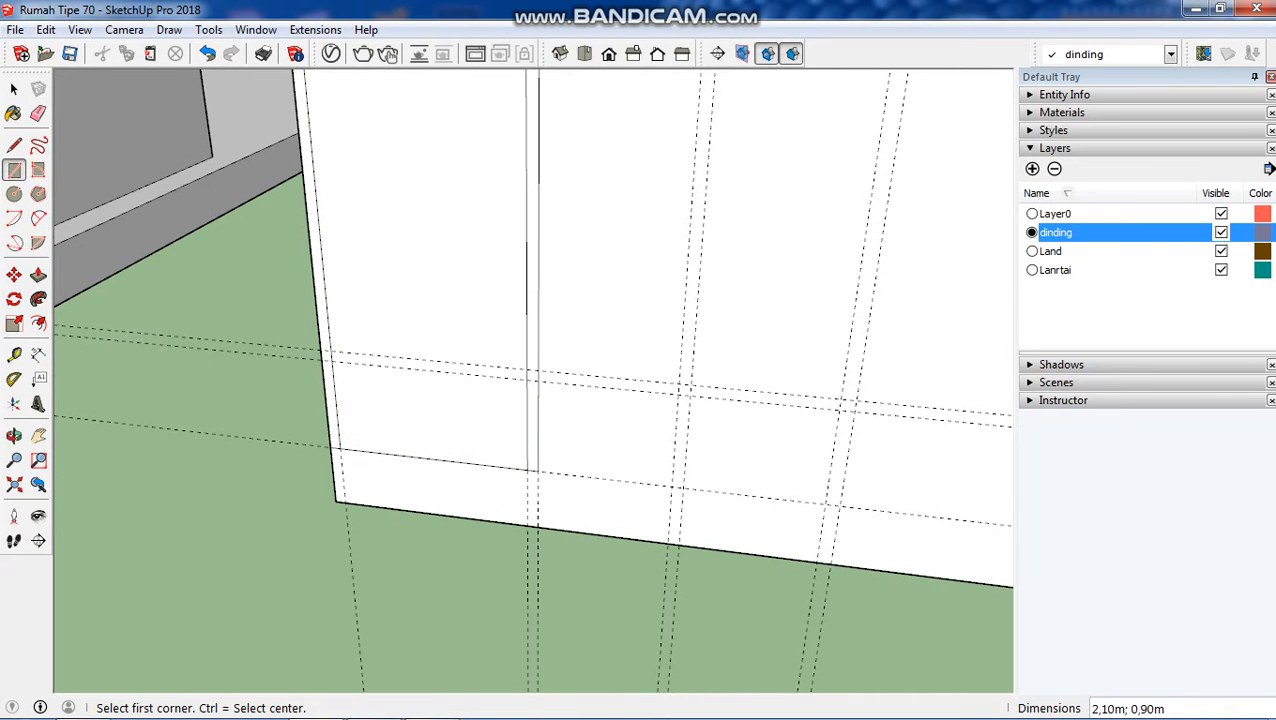
Draw the vent opening rectangle above the door opening, bounded by the inner guides of the upper two horizontal pairs.
{"action": "scroll", "coordinate": [484, 515], "scroll_direction": "down", "scroll_amount": 2}
{"action": "scroll", "coordinate": [355, 88], "scroll_direction": "up", "scroll_amount": 2}
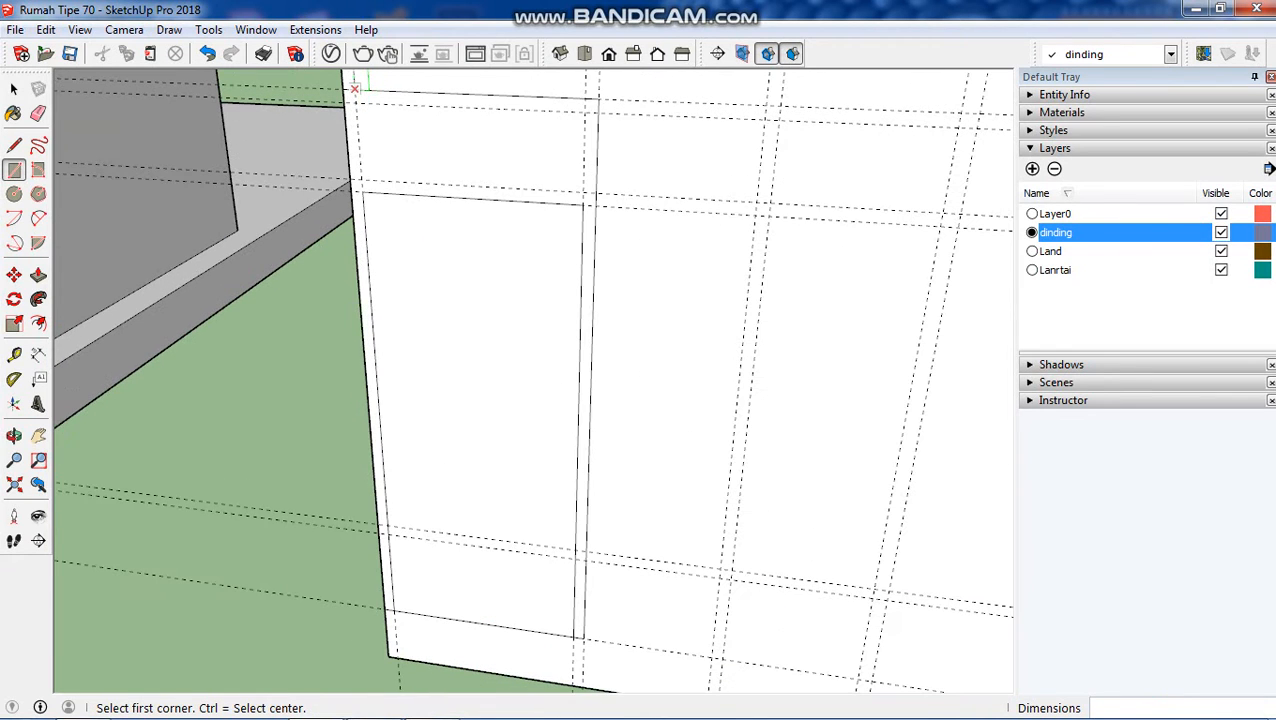
{"action": "left_click", "coordinate": [356, 102]}
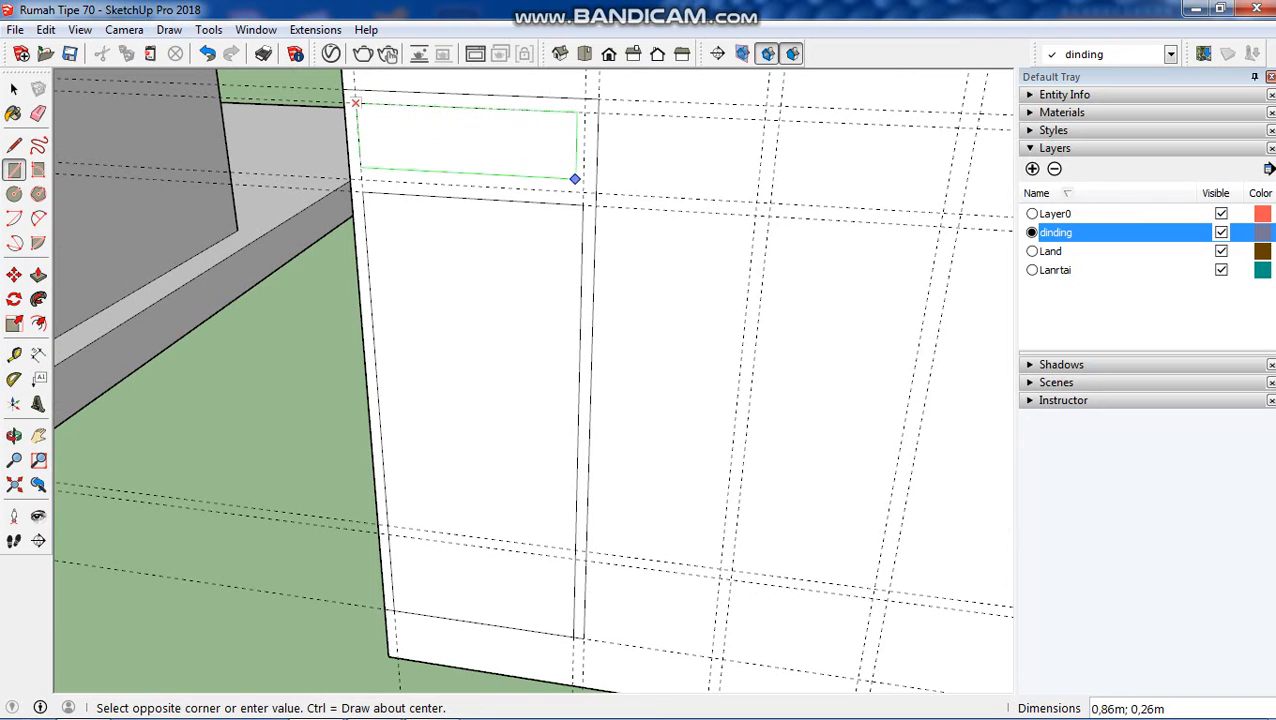
{"action": "left_click", "coordinate": [582, 192]}
Draw the outer window vent frame rectangle, 1,31 m by 0,40 m, from the door frame's upper corner to the outermost vertical guide.
{"action": "scroll", "coordinate": [290, 178], "scroll_direction": "down", "scroll_amount": 2}
{"action": "scroll", "coordinate": [407, 148], "scroll_direction": "up", "scroll_amount": 3}
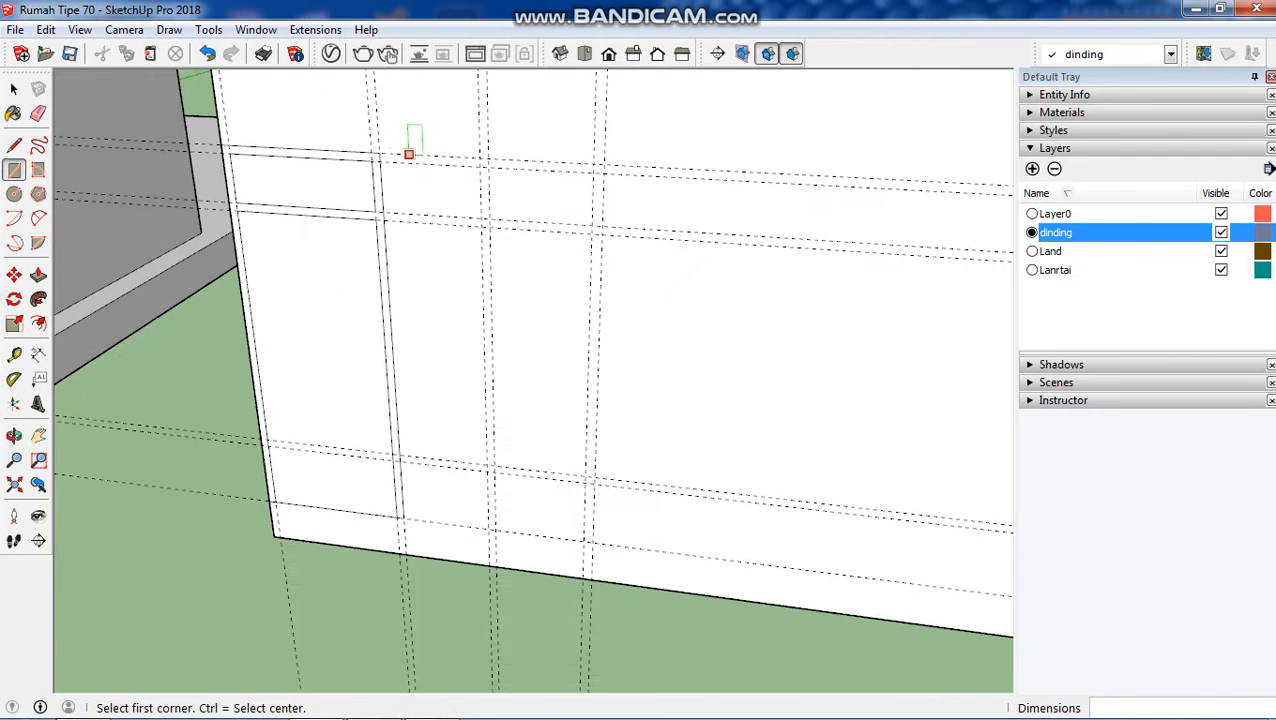
{"action": "left_click", "coordinate": [380, 154]}
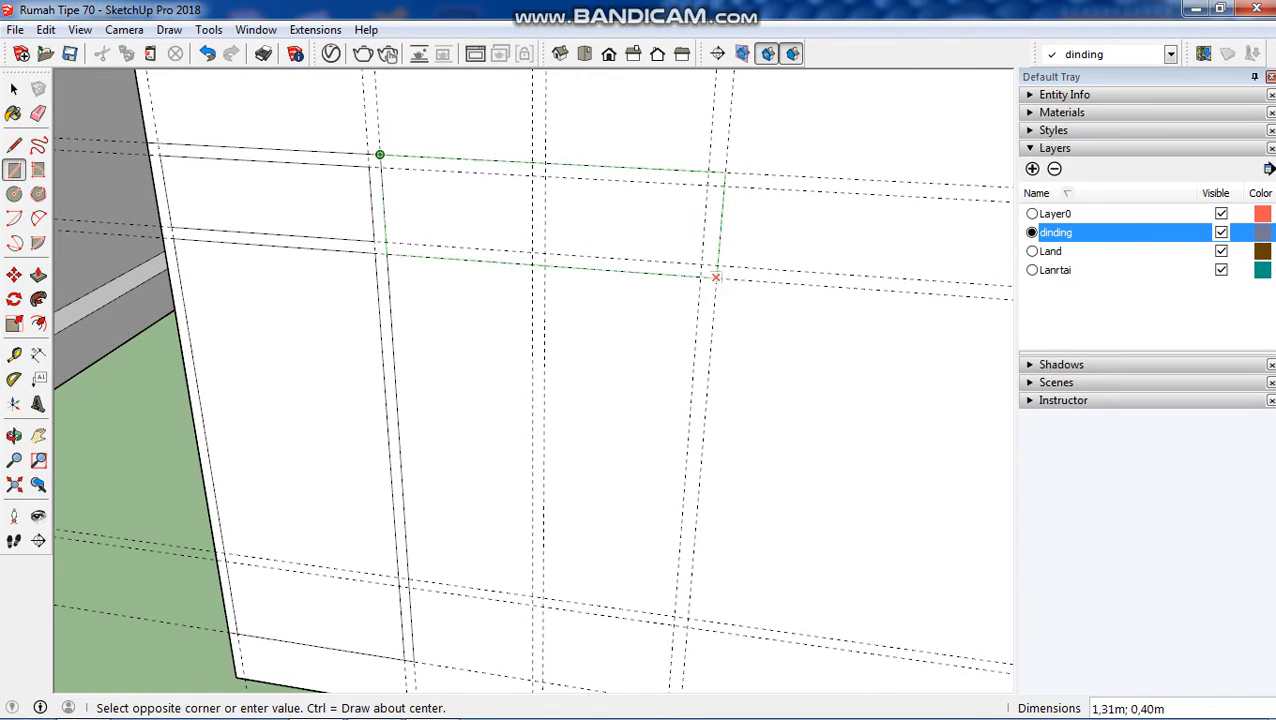
{"action": "left_click", "coordinate": [715, 277]}
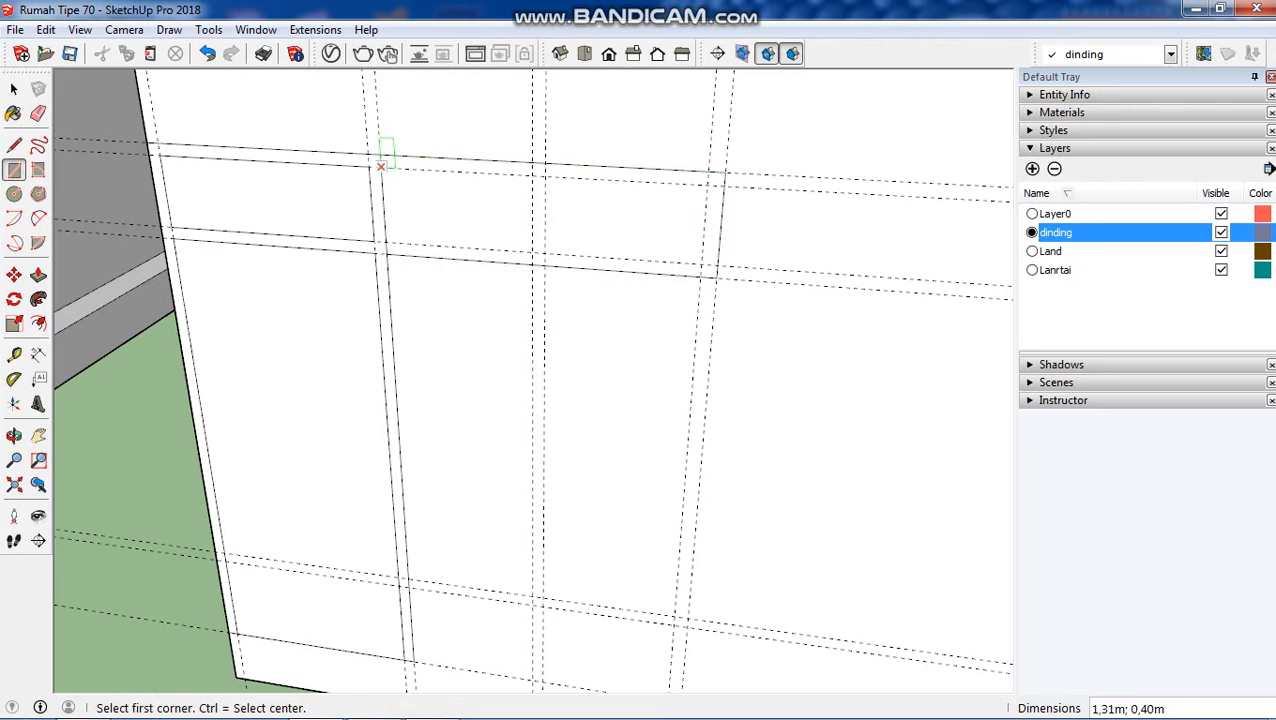
Draw two vent opening rectangles inside the window vent frame, the first 0,60 m by 0,30 m, one on each side of the middle guide pair.
{"action": "left_click", "coordinate": [381, 165]}
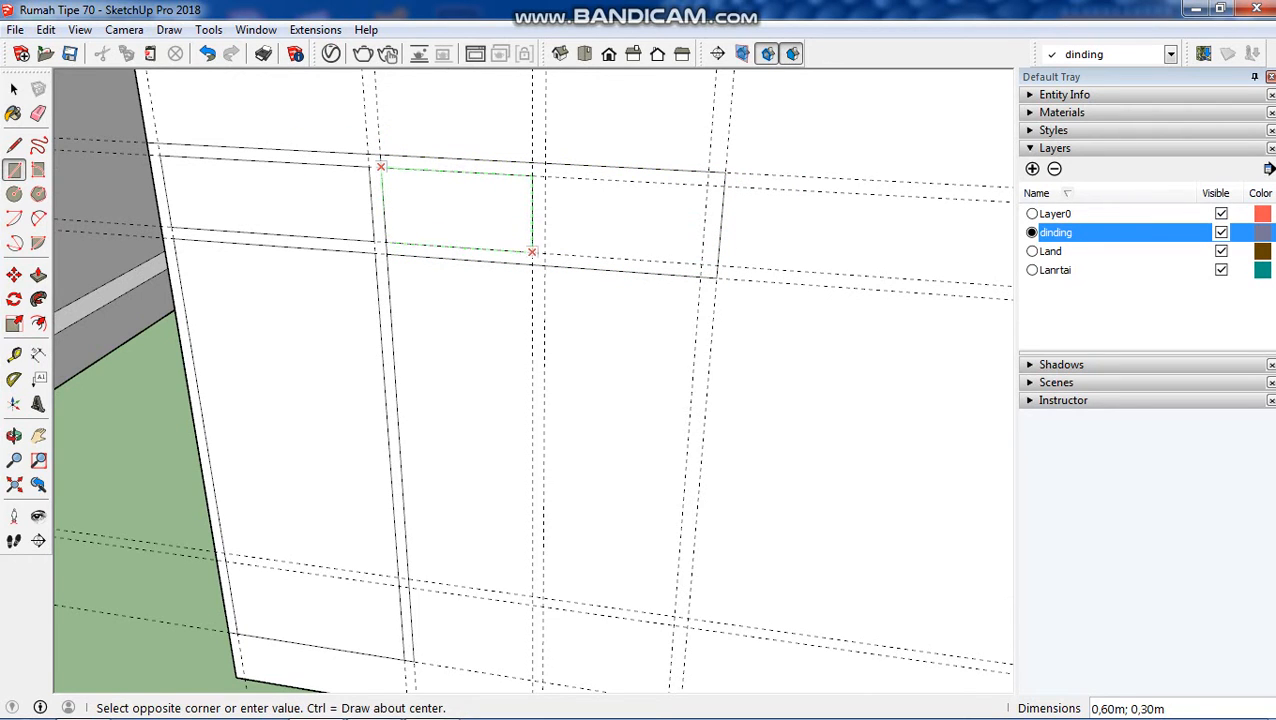
{"action": "left_click", "coordinate": [532, 252]}
{"action": "left_click", "coordinate": [545, 176]}
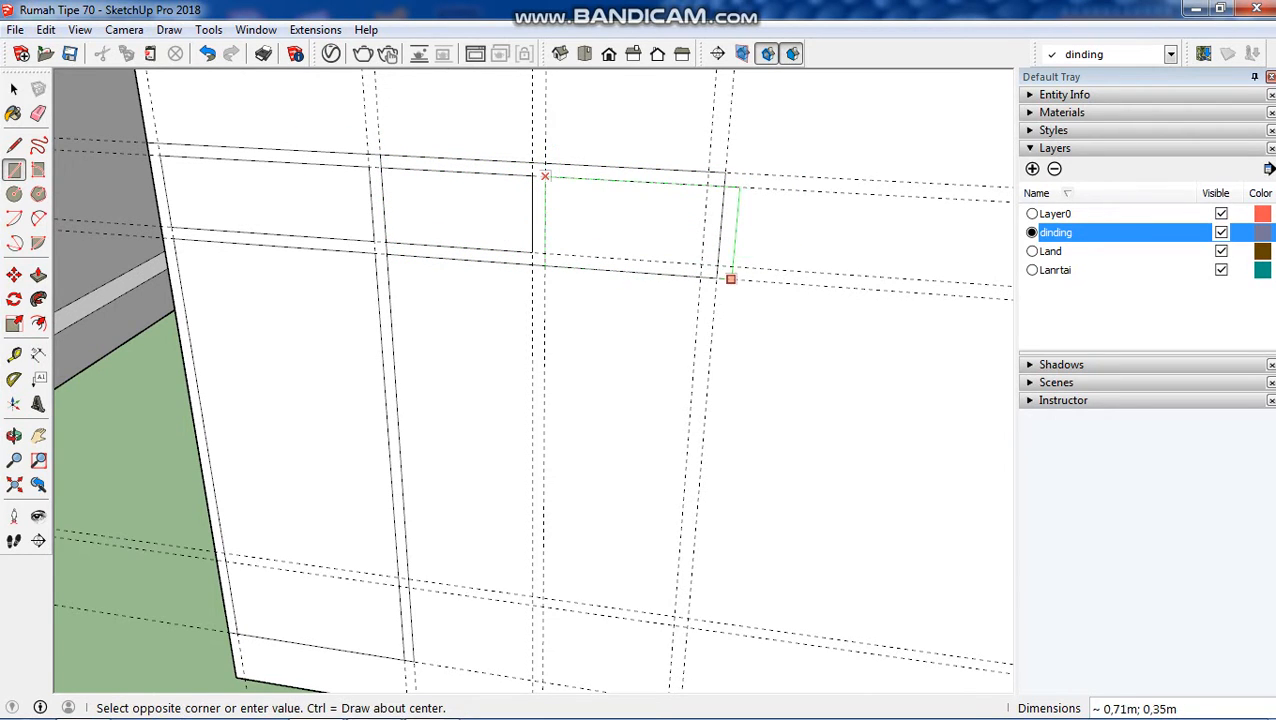
{"action": "left_click", "coordinate": [705, 266]}
{"action": "scroll", "coordinate": [675, 215], "scroll_direction": "down", "scroll_amount": 2}
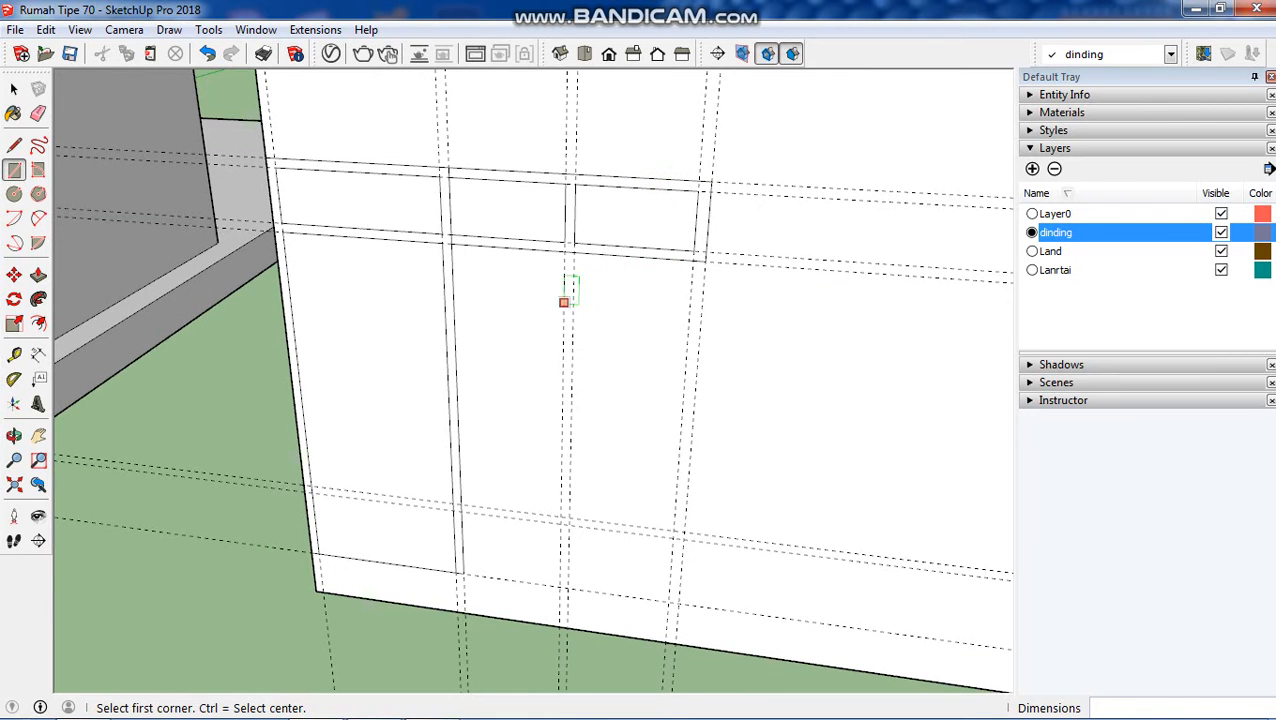
Draw the window opening rectangle beside the door, 1,60 m by 0,60 m, down to the upper guide of the lower horizontal pair.
{"action": "scroll", "coordinate": [500, 260], "scroll_direction": "up", "scroll_amount": 3}
{"action": "left_click", "coordinate": [393, 218]}
{"action": "scroll", "coordinate": [393, 217], "scroll_direction": "down", "scroll_amount": 2}
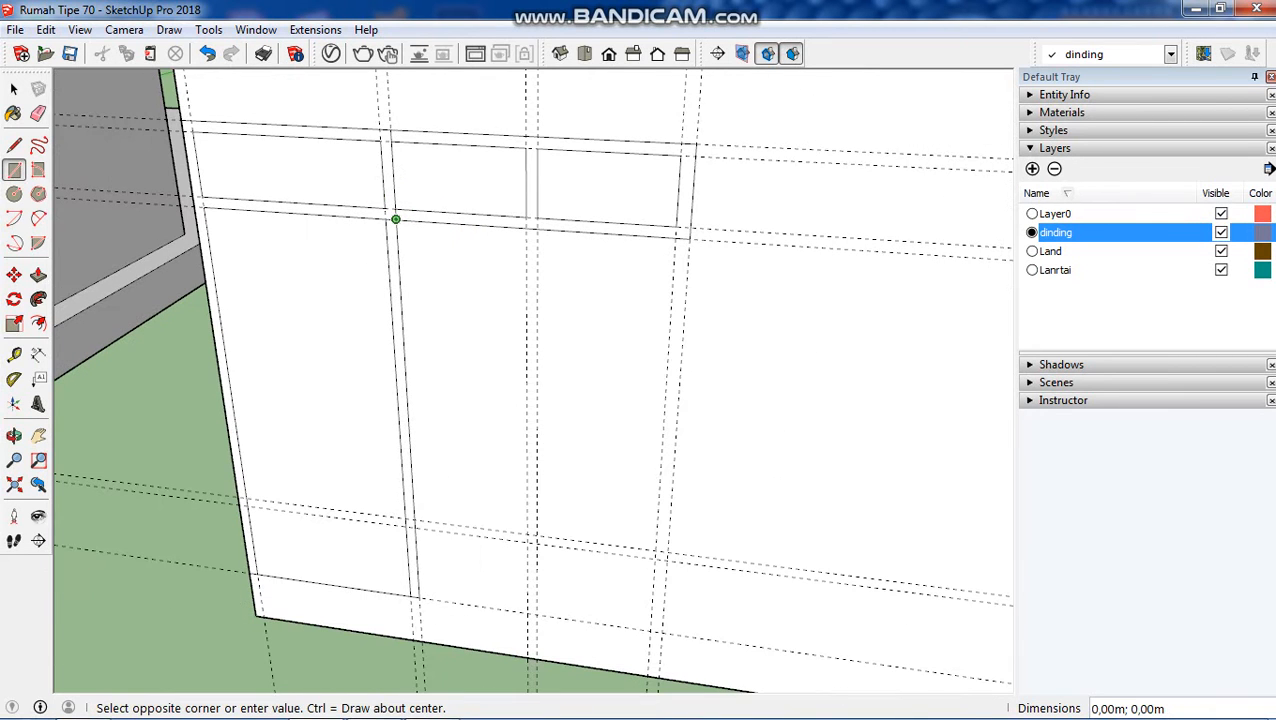
{"action": "scroll", "coordinate": [527, 551], "scroll_direction": "up", "scroll_amount": 3}
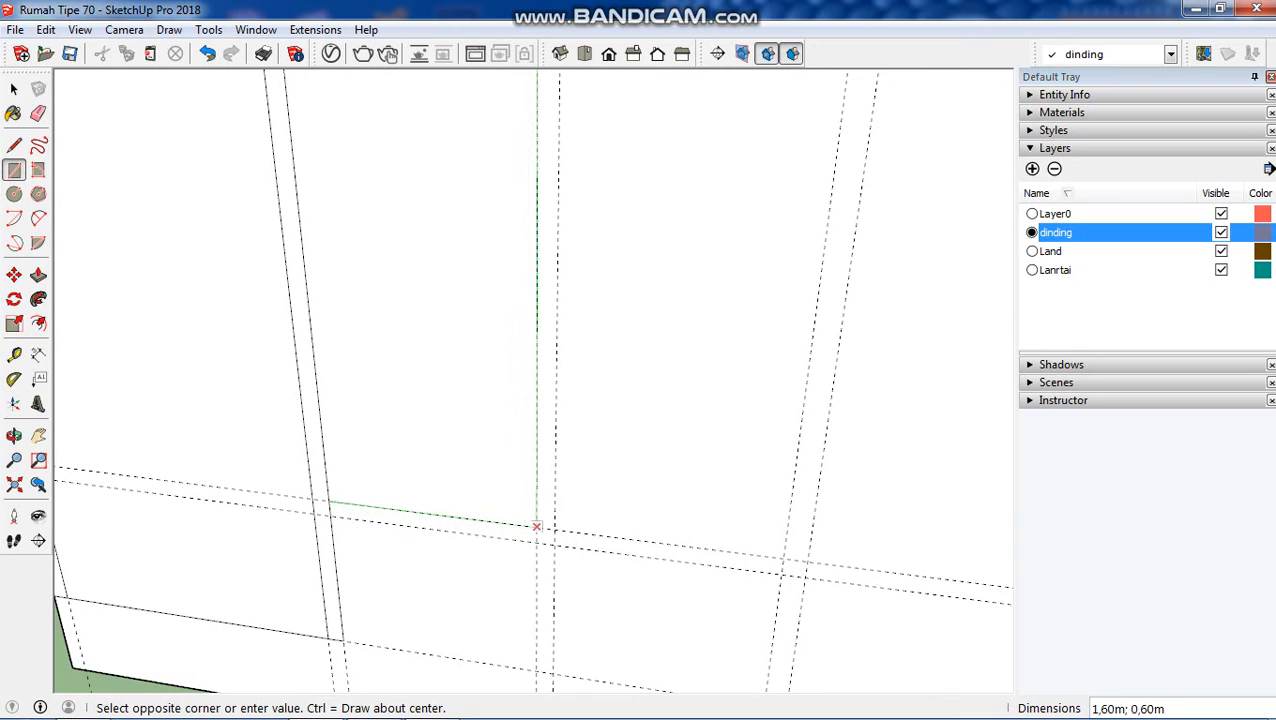
{"action": "left_click", "coordinate": [536, 526]}
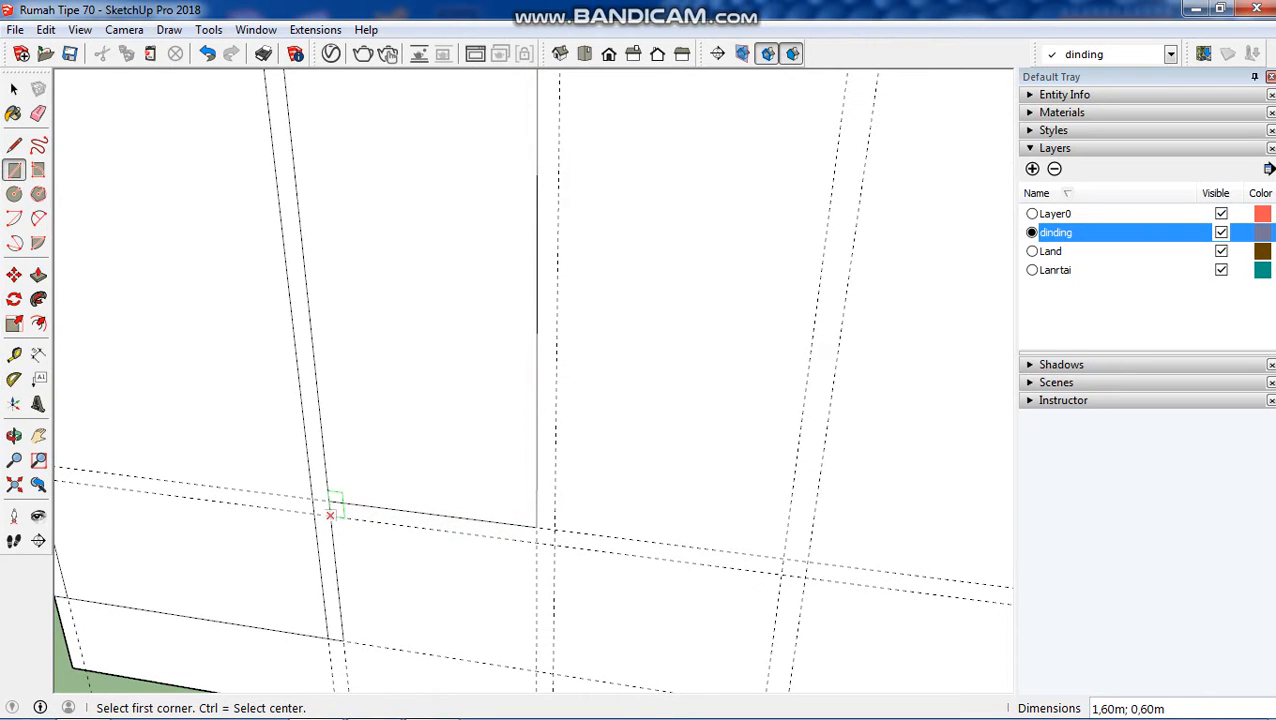
Draw the outer window frame down to the lower guide of the lower horizontal pair, and the second window opening beyond the middle guides.
{"action": "left_click", "coordinate": [330, 515]}
{"action": "left_click", "coordinate": [805, 577]}
{"action": "left_click", "coordinate": [805, 577]}
{"action": "scroll", "coordinate": [805, 577], "scroll_direction": "down", "scroll_amount": 3}
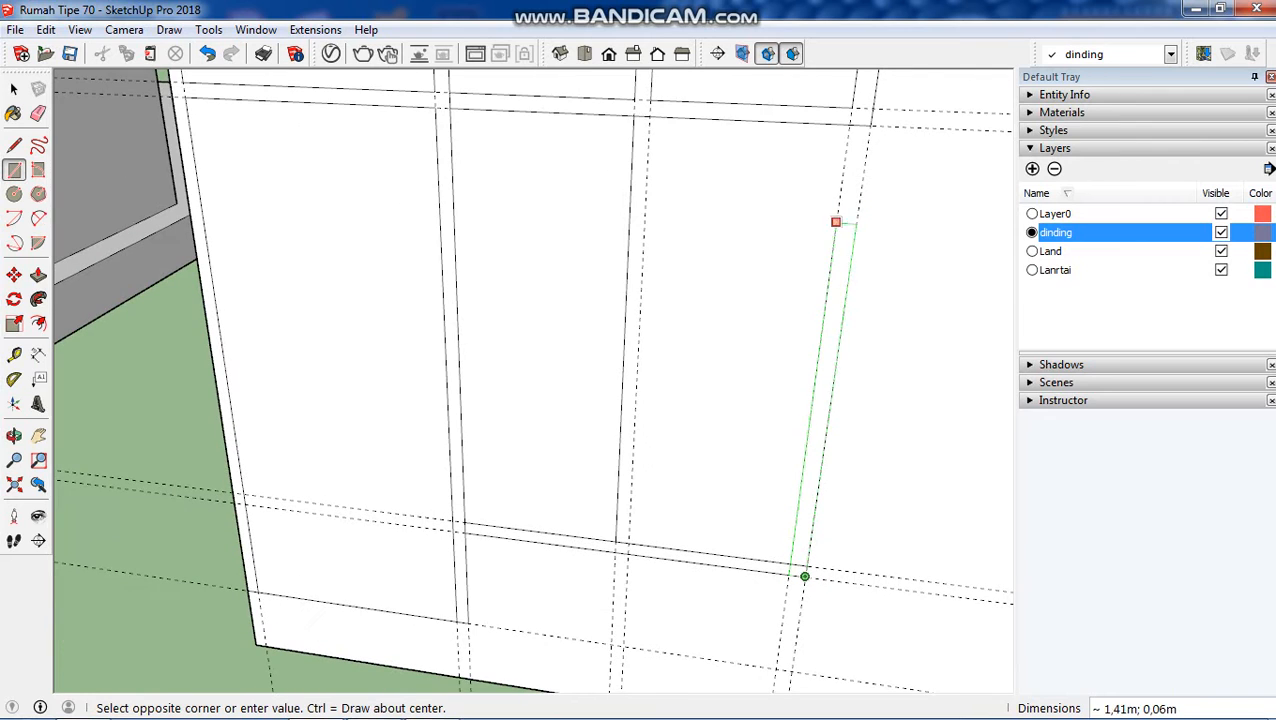
{"action": "left_click", "coordinate": [633, 115]}
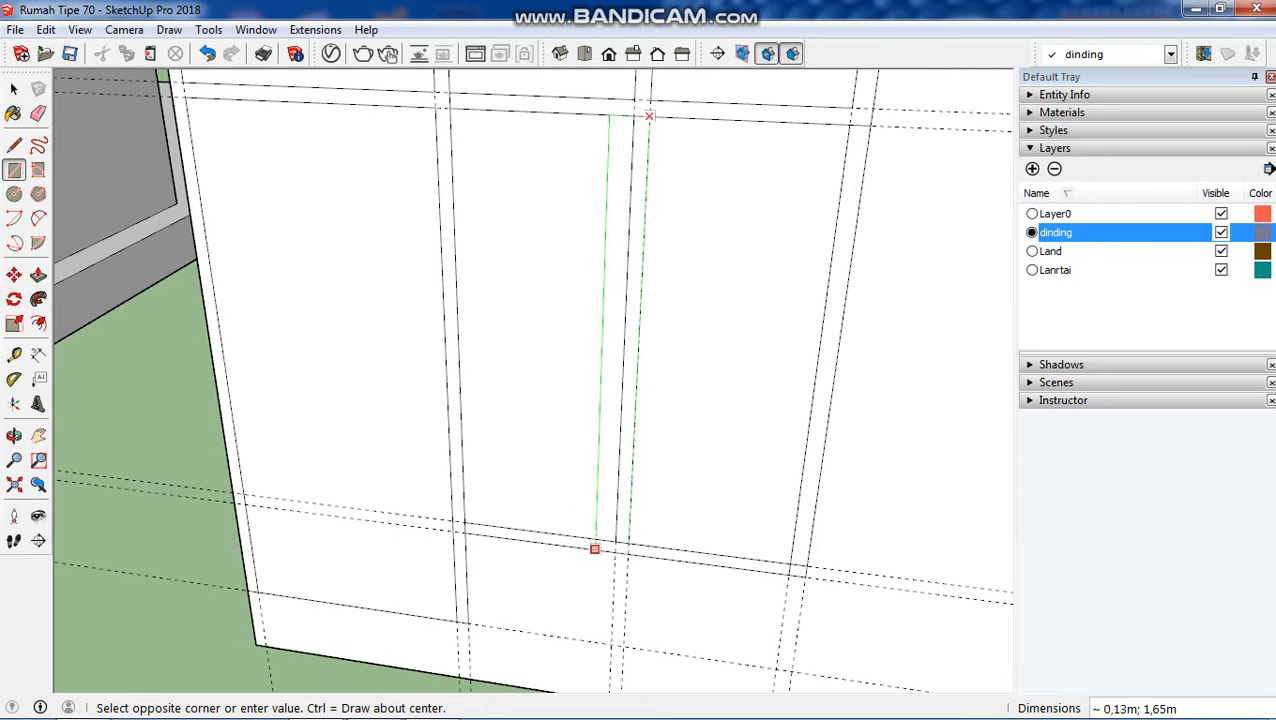
{"action": "left_click", "coordinate": [615, 542]}
{"action": "scroll", "coordinate": [614, 540], "scroll_direction": "down", "scroll_amount": 3}
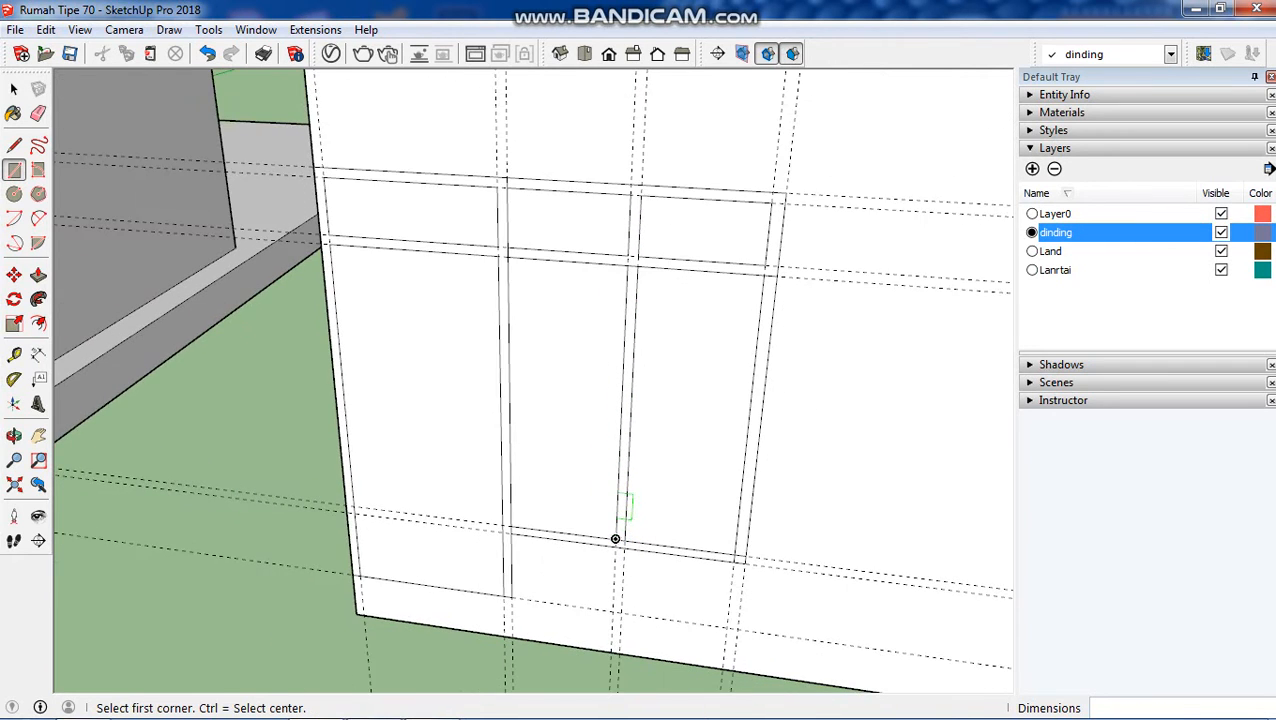
Check that the door, vent and window openings are separate faces by selecting each in turn.
{"action": "left_click", "coordinate": [14, 89]}
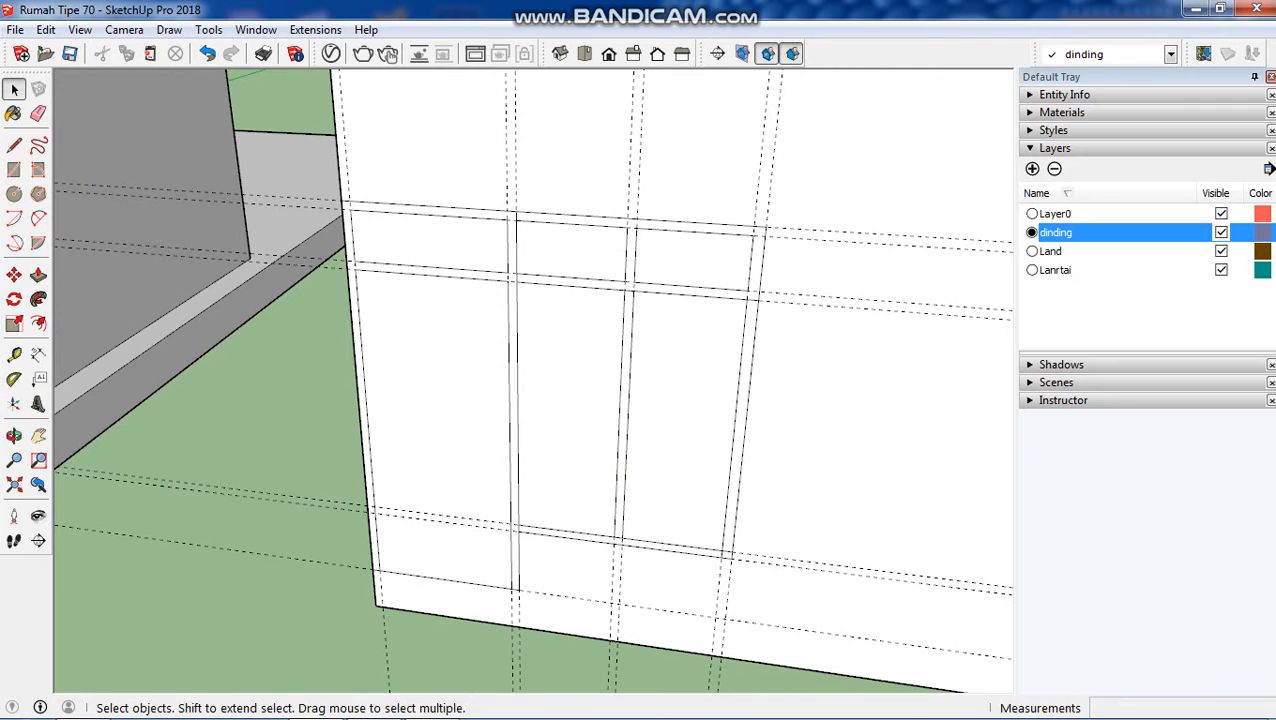
{"action": "left_click", "coordinate": [460, 455]}
{"action": "left_click", "coordinate": [440, 243]}
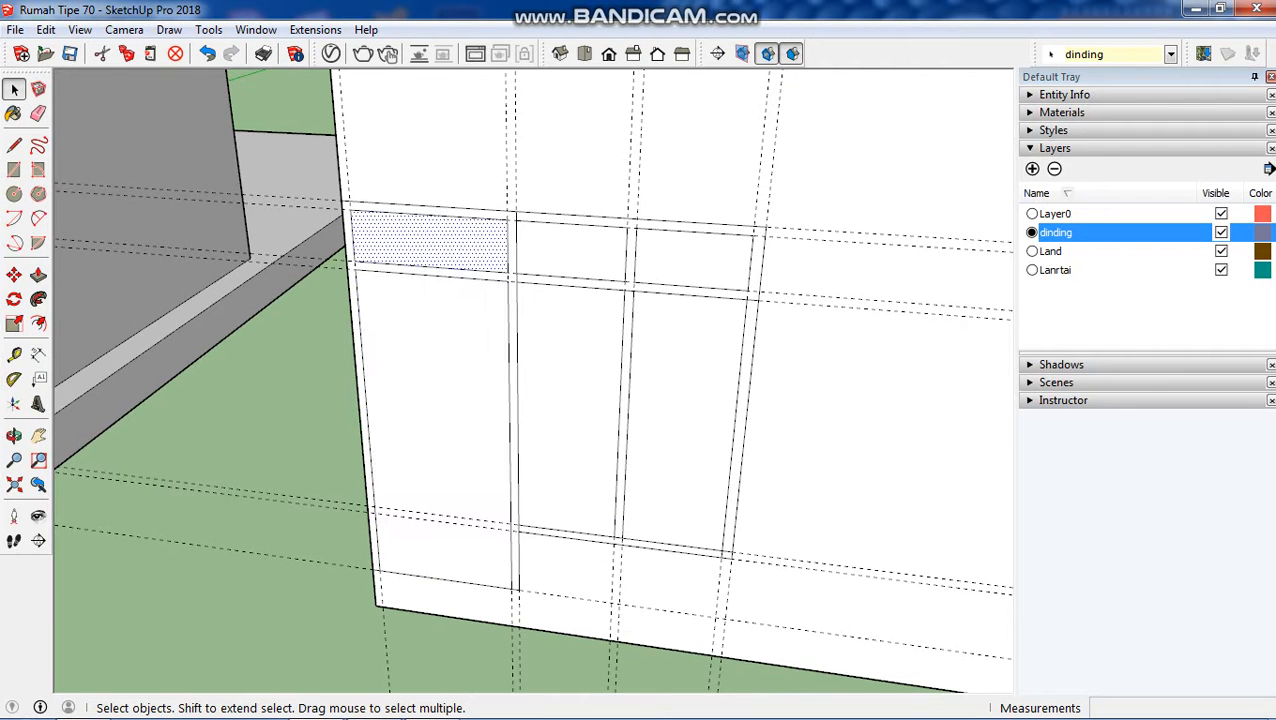
{"action": "left_click", "coordinate": [571, 251]}
{"action": "left_click", "coordinate": [690, 262]}
{"action": "left_click", "coordinate": [684, 400]}
{"action": "left_click", "coordinate": [572, 405]}
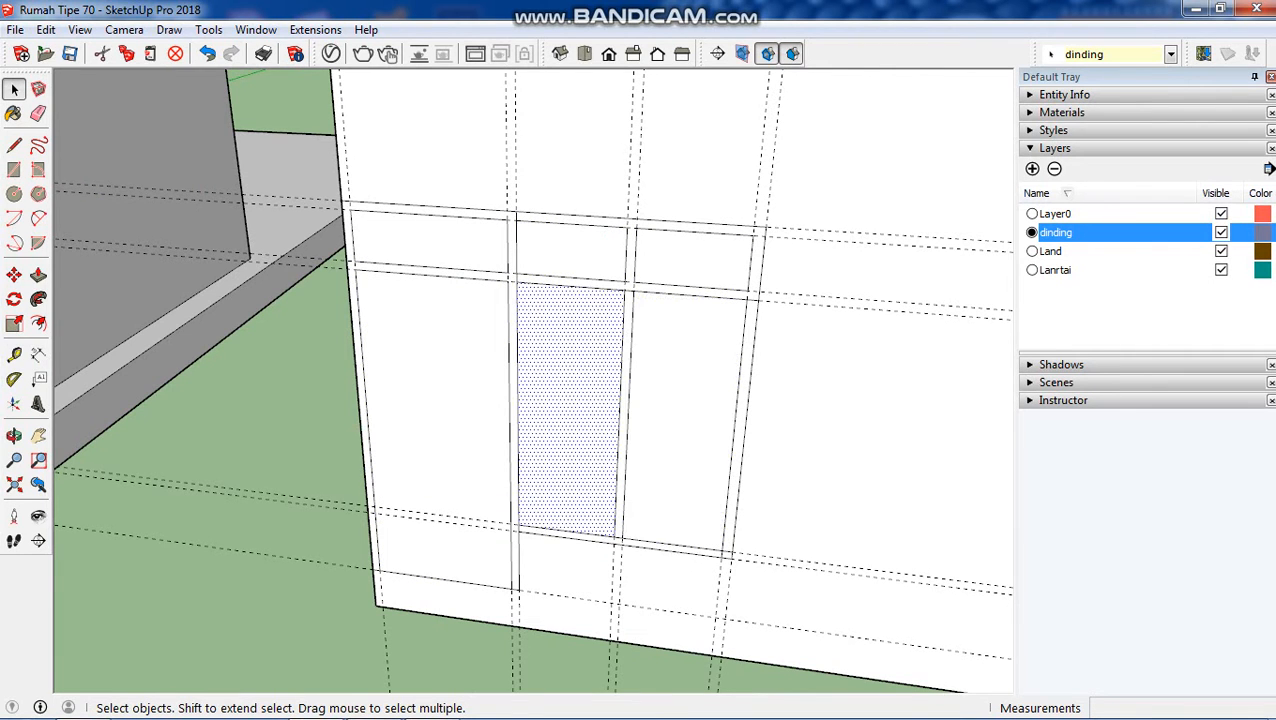
Erase the vertical guide near the wall edge, the lower guide of the uppermost pair, and the window-side guide of the door post.
{"action": "left_click", "coordinate": [38, 114]}
{"action": "scroll", "coordinate": [360, 230], "scroll_direction": "up", "scroll_amount": 5}
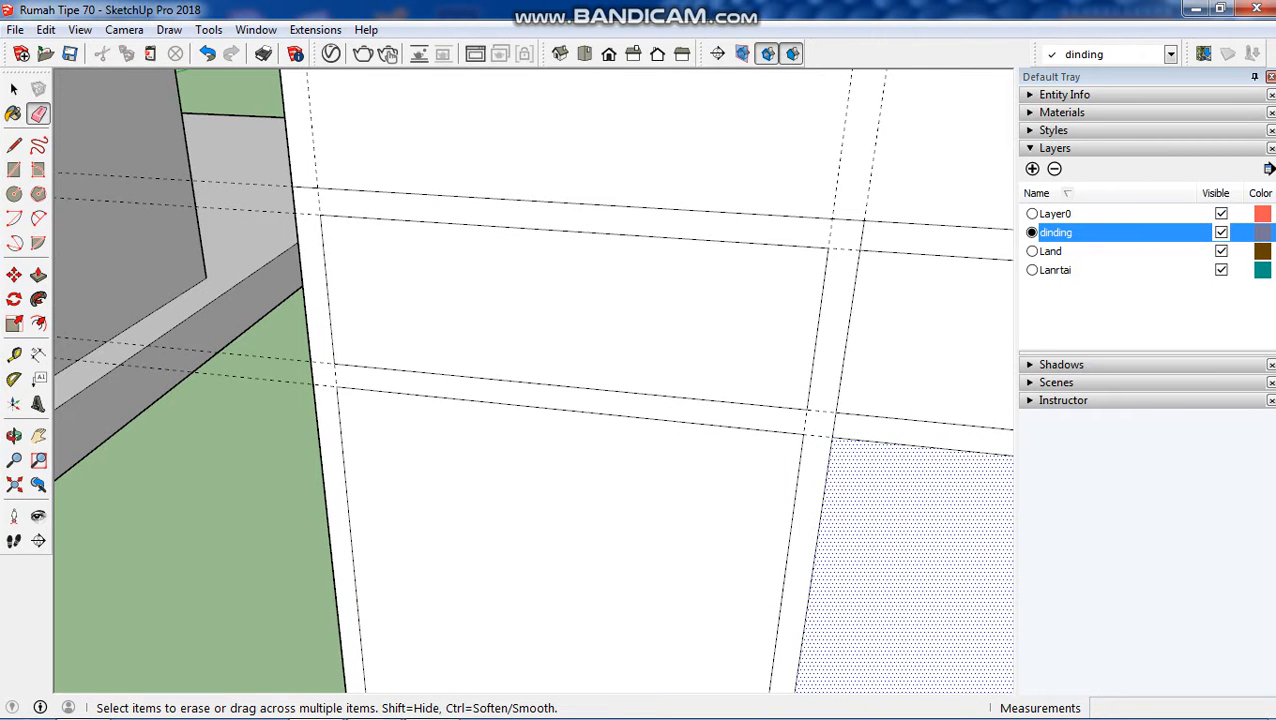
{"action": "key", "text": "Delete"}
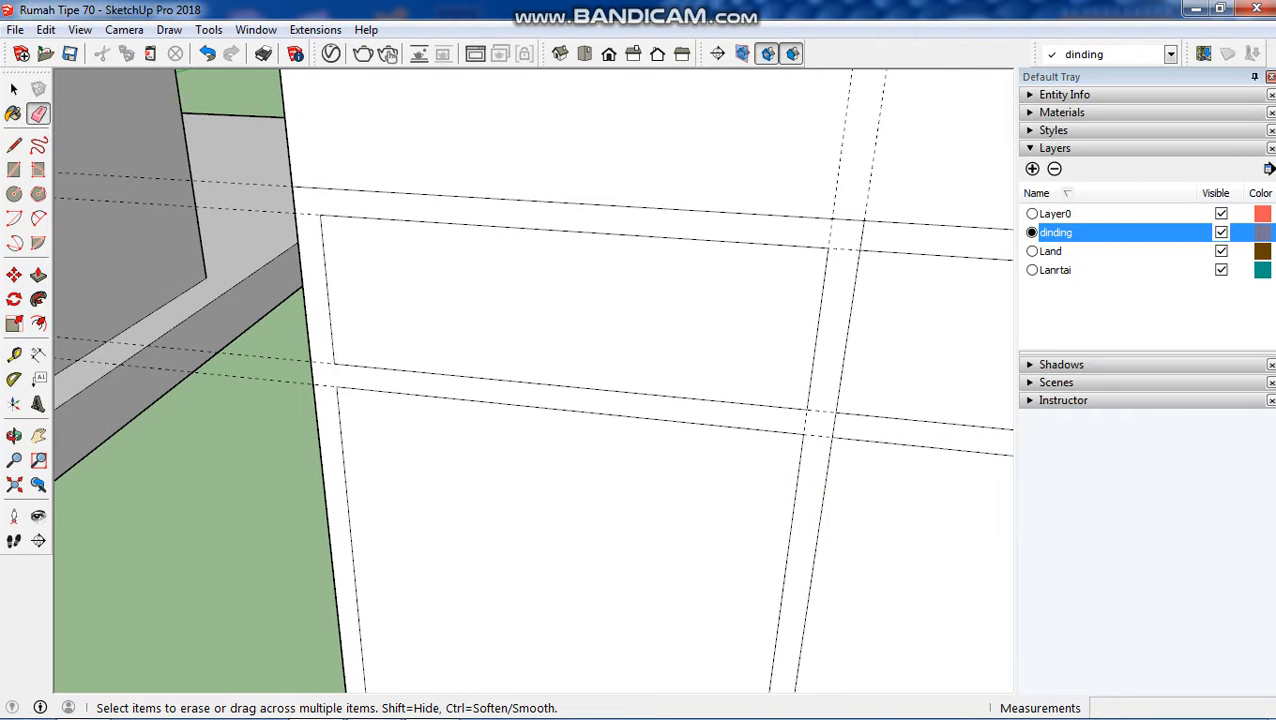
{"action": "scroll", "coordinate": [365, 186], "scroll_direction": "down", "scroll_amount": 3}
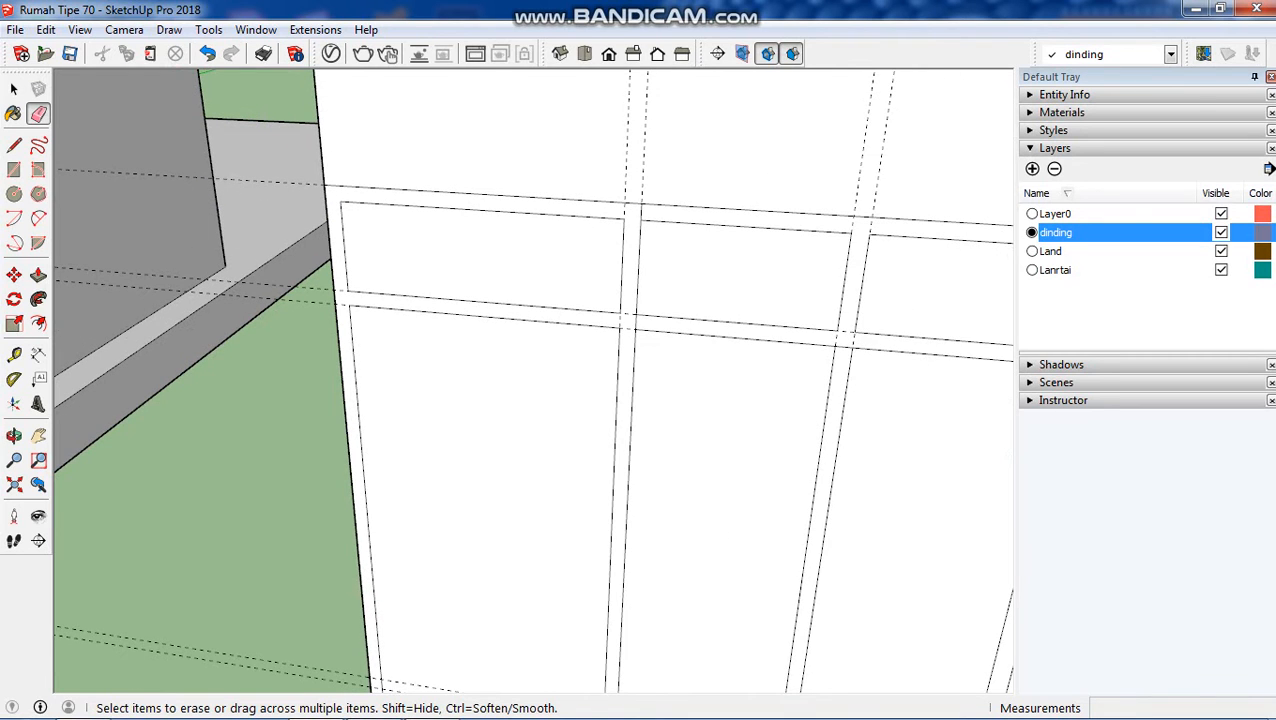
{"action": "scroll", "coordinate": [641, 222], "scroll_direction": "up", "scroll_amount": 3}
{"action": "left_click", "coordinate": [646, 206]}
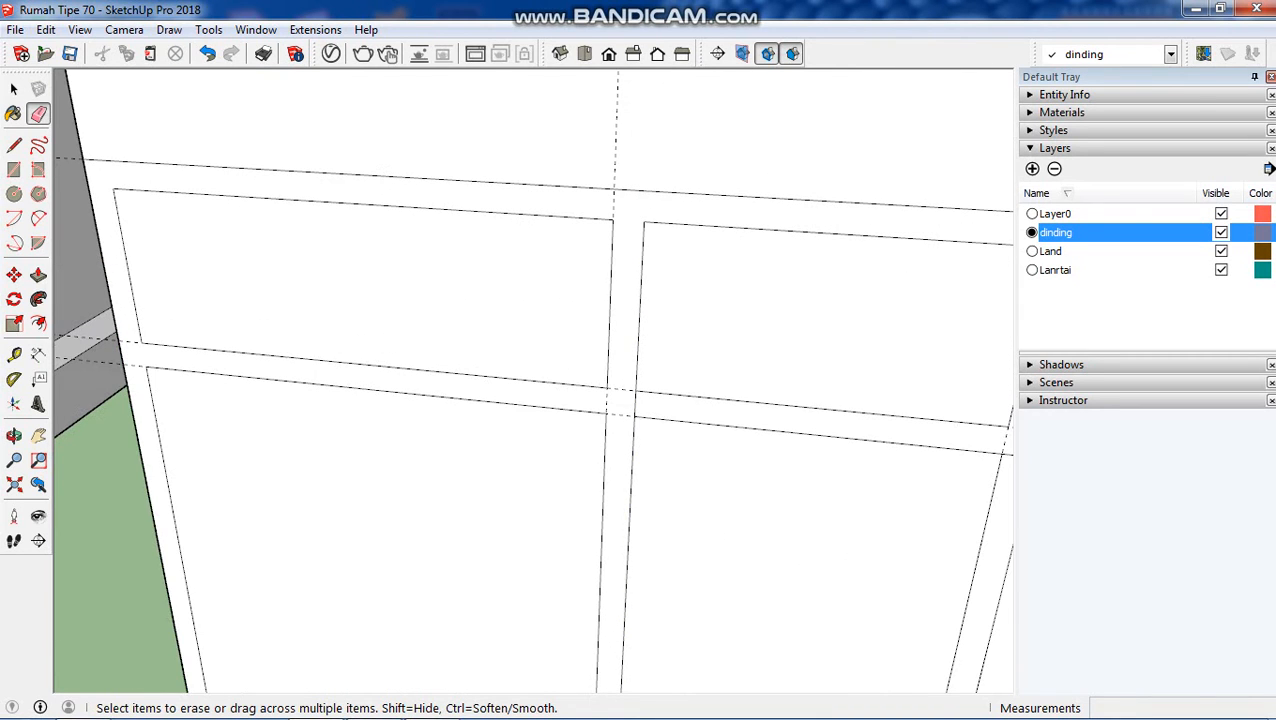
Erase the remaining vertical guide along the door post and the stray edge where the post crosses the transom.
{"action": "scroll", "coordinate": [590, 195], "scroll_direction": "down", "scroll_amount": 3}
{"action": "scroll", "coordinate": [600, 195], "scroll_direction": "up", "scroll_amount": 2}
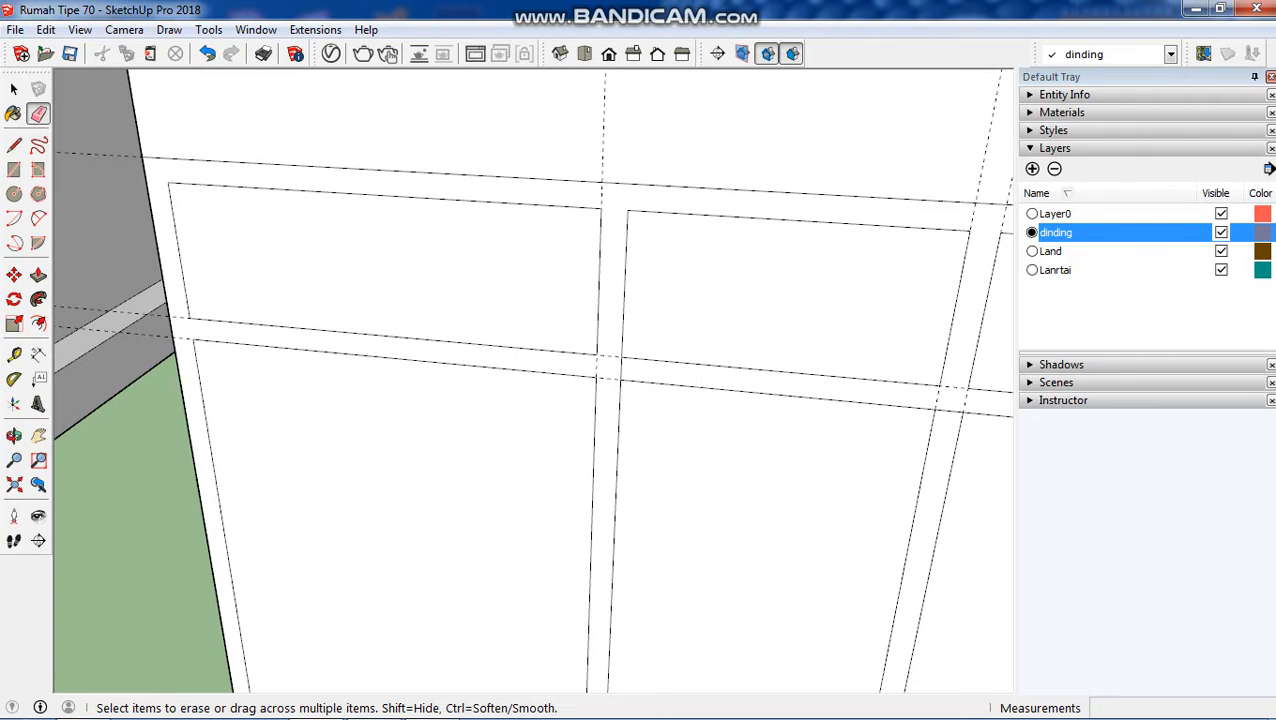
{"action": "scroll", "coordinate": [600, 195], "scroll_direction": "down", "scroll_amount": 1}
{"action": "scroll", "coordinate": [595, 176], "scroll_direction": "down", "scroll_amount": 2}
{"action": "scroll", "coordinate": [637, 318], "scroll_direction": "up", "scroll_amount": 4}
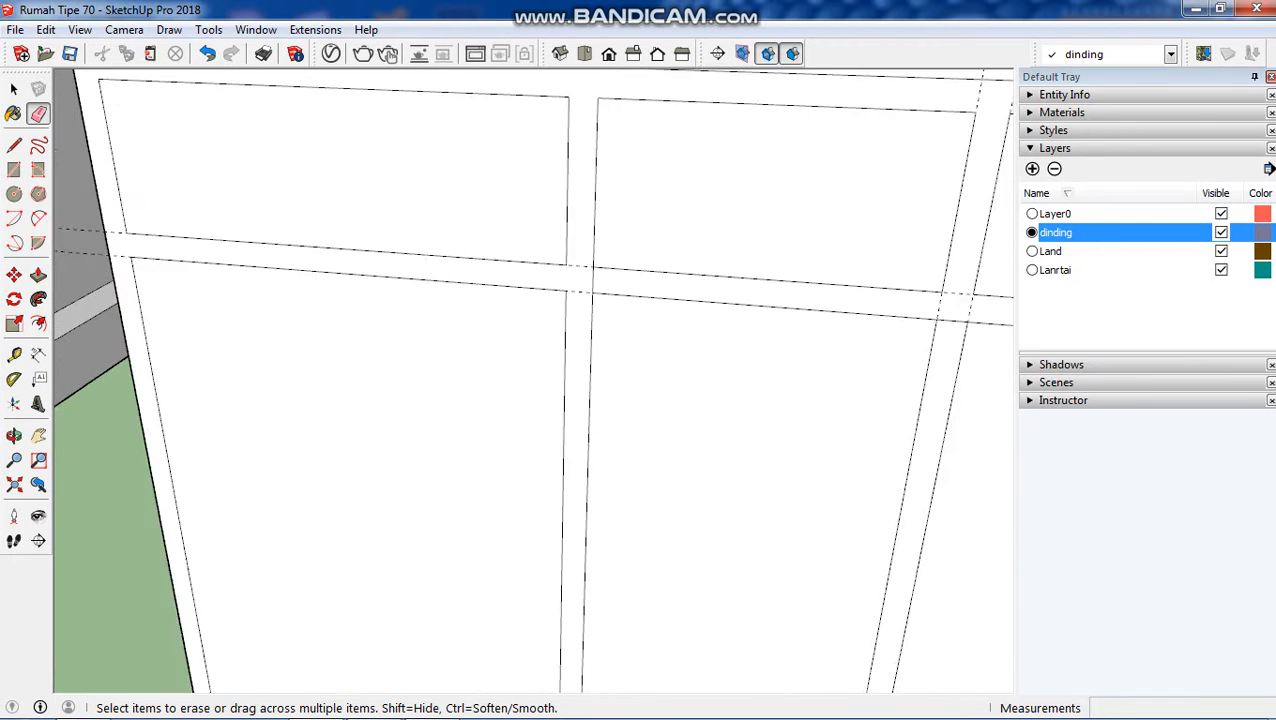
{"action": "left_click", "coordinate": [589, 275]}
{"action": "scroll", "coordinate": [575, 270], "scroll_direction": "down", "scroll_amount": 3}
{"action": "scroll", "coordinate": [575, 270], "scroll_direction": "up", "scroll_amount": 2}
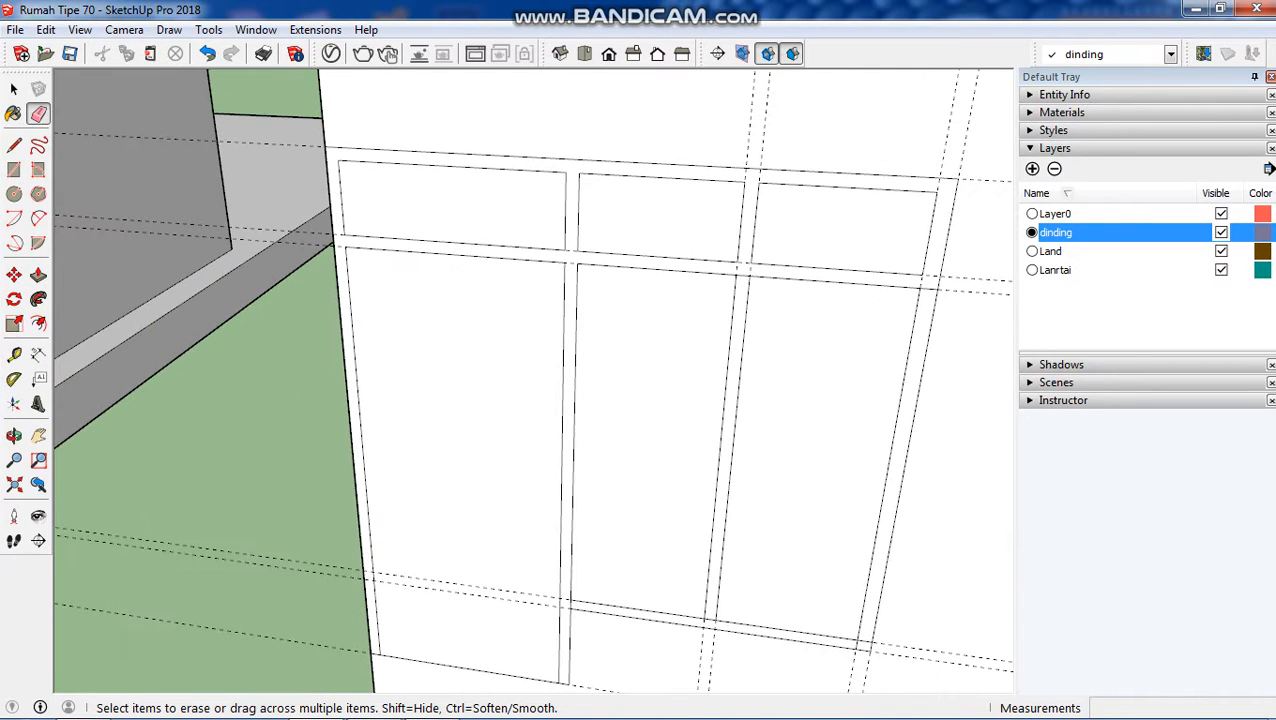
Erase the stray edges at the window's bottom rail, the guides along the middle window post, and the upper guide of the lower pair.
{"action": "scroll", "coordinate": [574, 627], "scroll_direction": "up", "scroll_amount": 4}
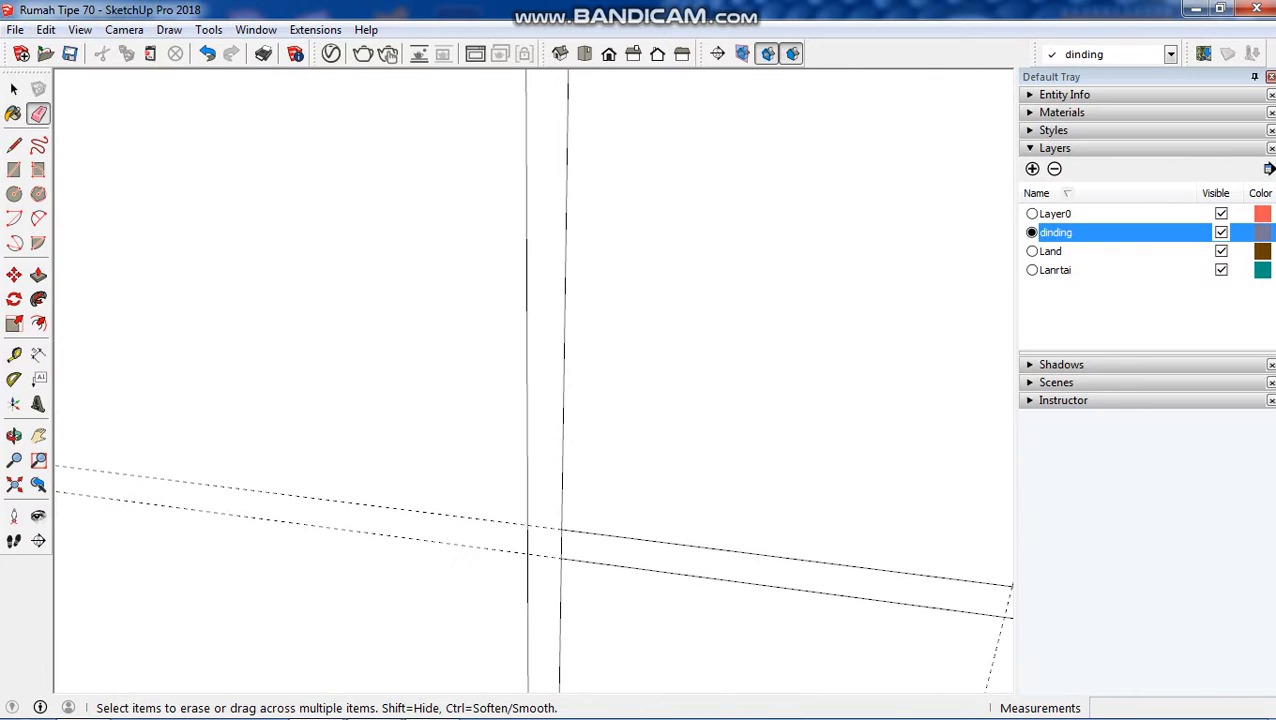
{"action": "scroll", "coordinate": [445, 495], "scroll_direction": "down", "scroll_amount": 3}
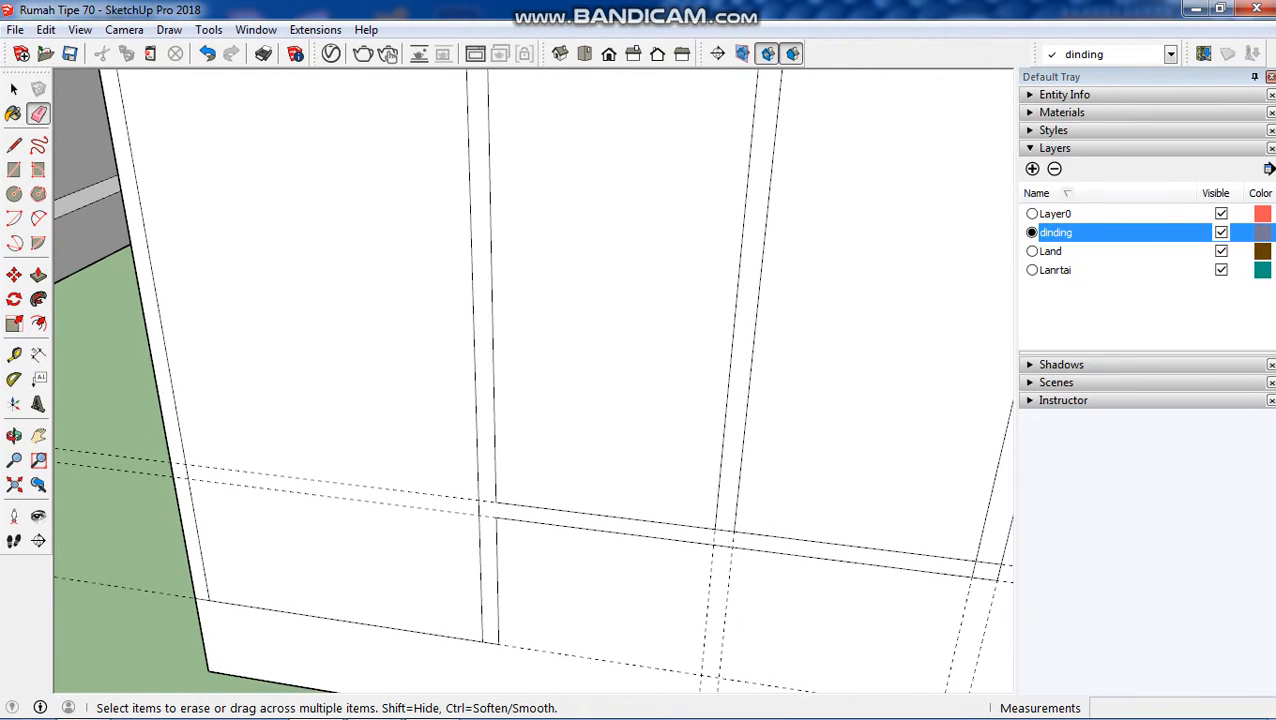
{"action": "scroll", "coordinate": [745, 535], "scroll_direction": "up", "scroll_amount": 3}
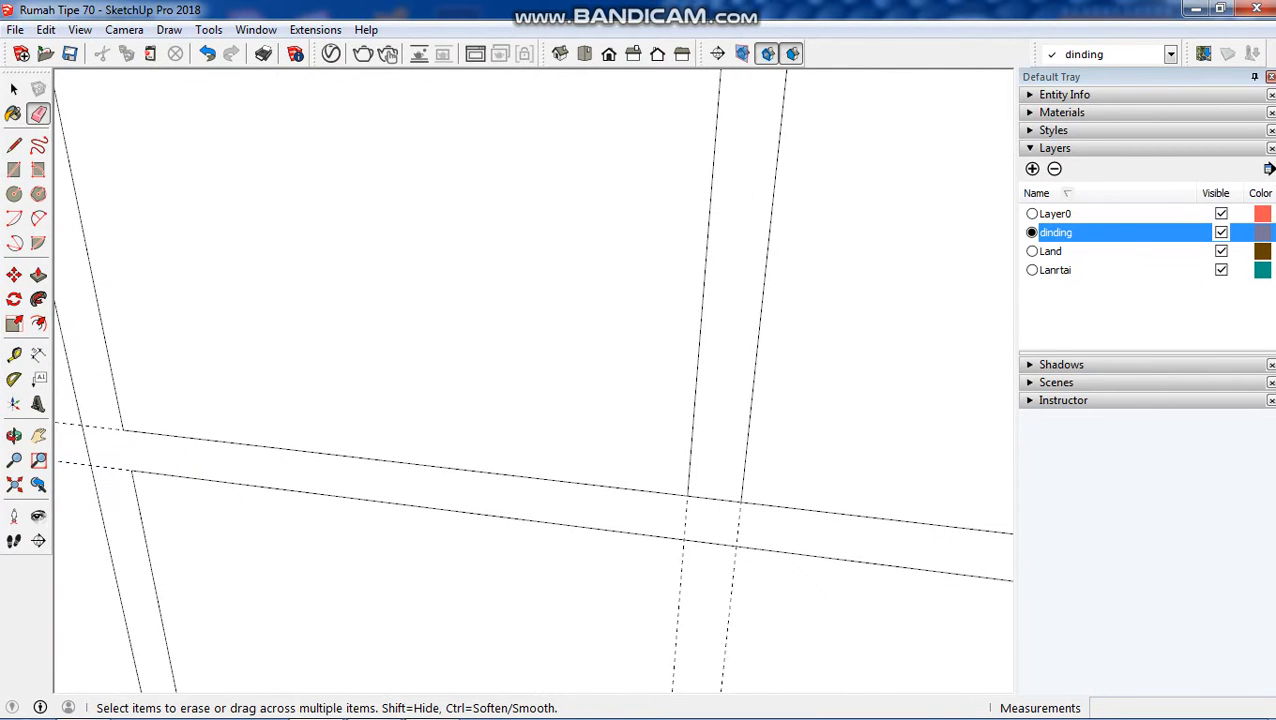
{"action": "left_click", "coordinate": [733, 575]}
{"action": "left_click", "coordinate": [714, 499]}
{"action": "left_click", "coordinate": [680, 592]}
{"action": "scroll", "coordinate": [537, 516], "scroll_direction": "down", "scroll_amount": 6}
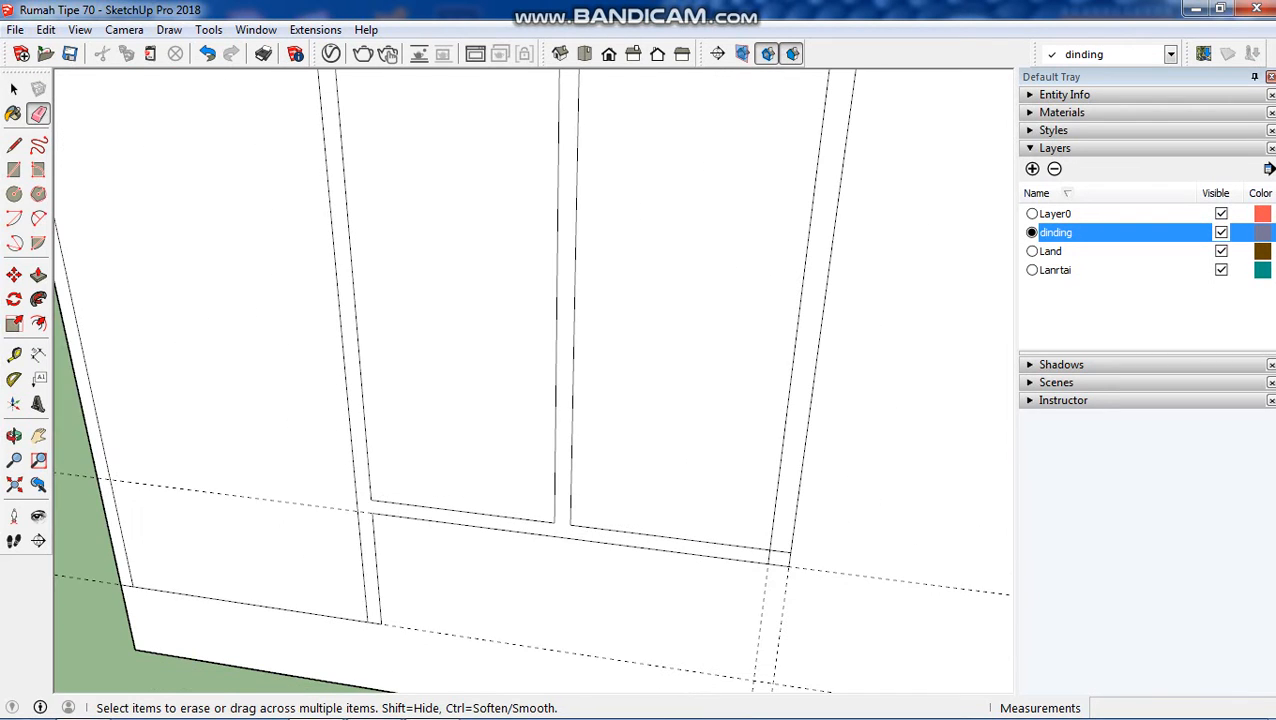
Erase the stray edges in the window frame's outer lower corner and the inner vertical guide of the outermost pair.
{"action": "scroll", "coordinate": [835, 590], "scroll_direction": "up", "scroll_amount": 2}
{"action": "scroll", "coordinate": [800, 550], "scroll_direction": "up", "scroll_amount": 2}
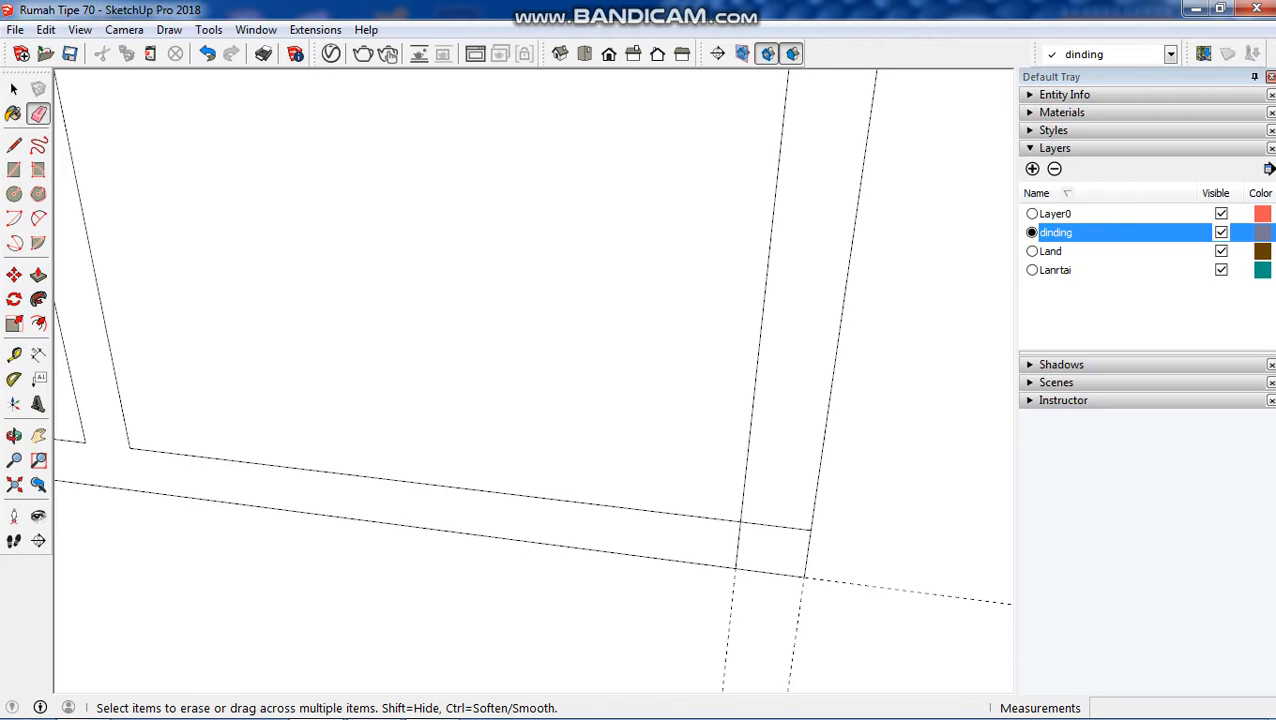
{"action": "left_click", "coordinate": [775, 526]}
{"action": "left_click_drag", "start_coordinate": [741, 546], "coordinate": [727, 640]}
{"action": "scroll", "coordinate": [722, 677], "scroll_direction": "down", "scroll_amount": 6}
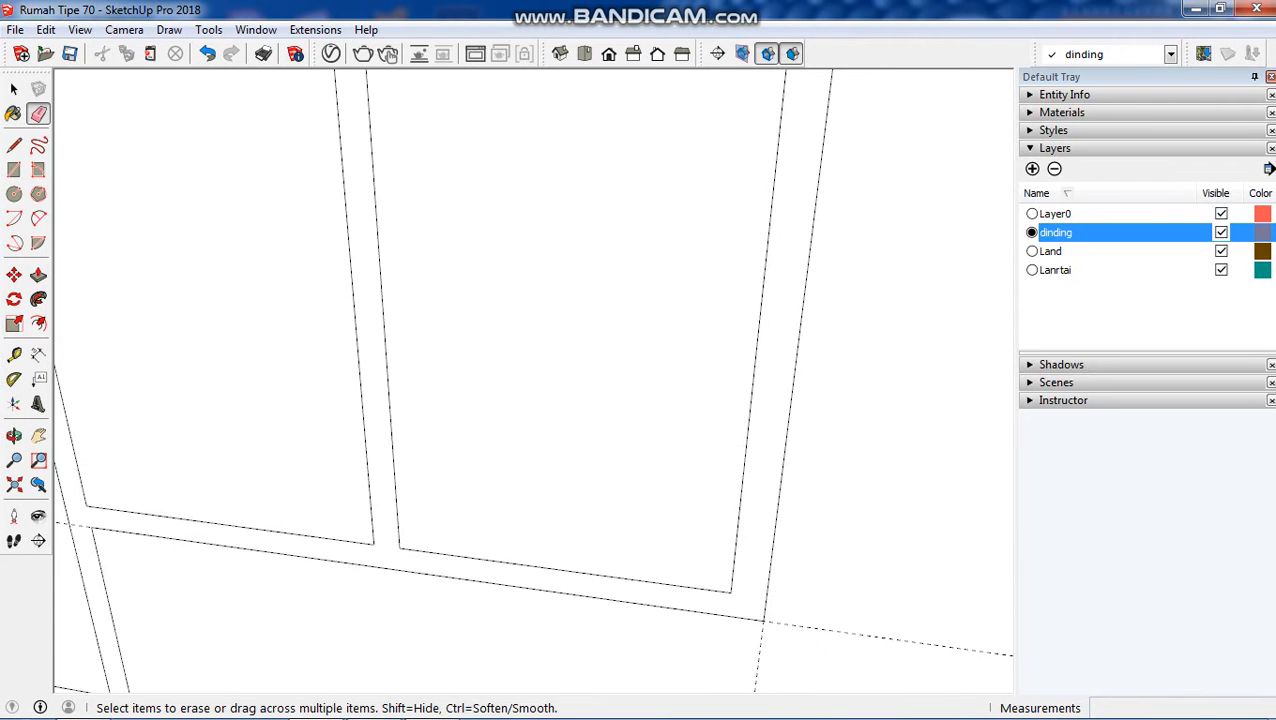
Erase the two horizontal guides along the transom below the vents and the guide along the window frame's lower edge.
{"action": "scroll", "coordinate": [790, 290], "scroll_direction": "up", "scroll_amount": 5}
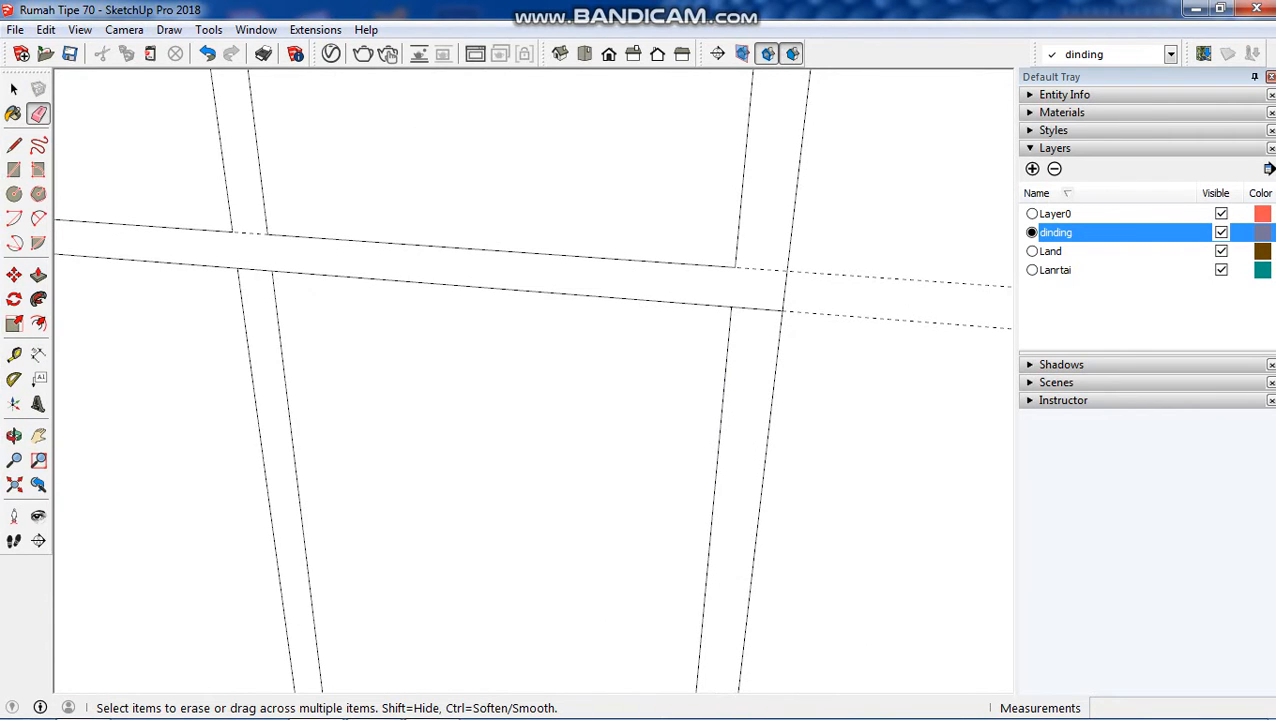
{"action": "left_click", "coordinate": [845, 275]}
{"action": "left_click", "coordinate": [845, 316]}
{"action": "scroll", "coordinate": [735, 305], "scroll_direction": "down", "scroll_amount": 5}
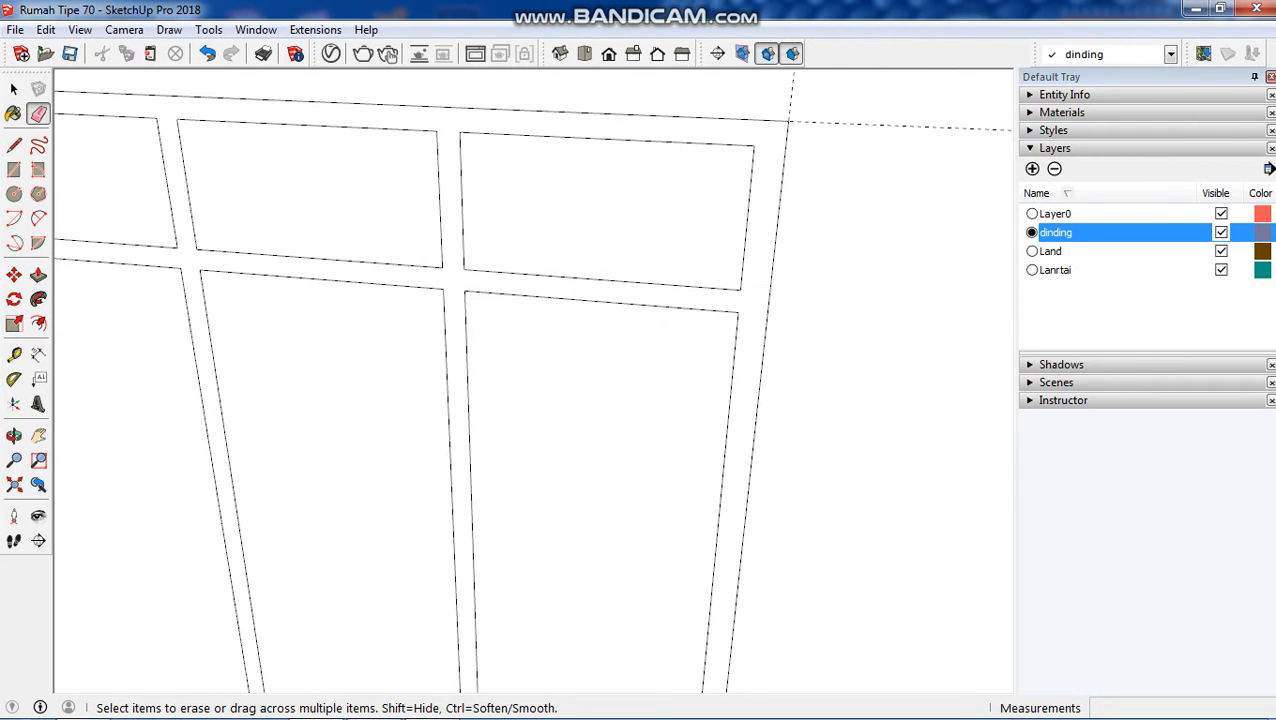
{"action": "scroll", "coordinate": [725, 236], "scroll_direction": "down", "scroll_amount": 2}
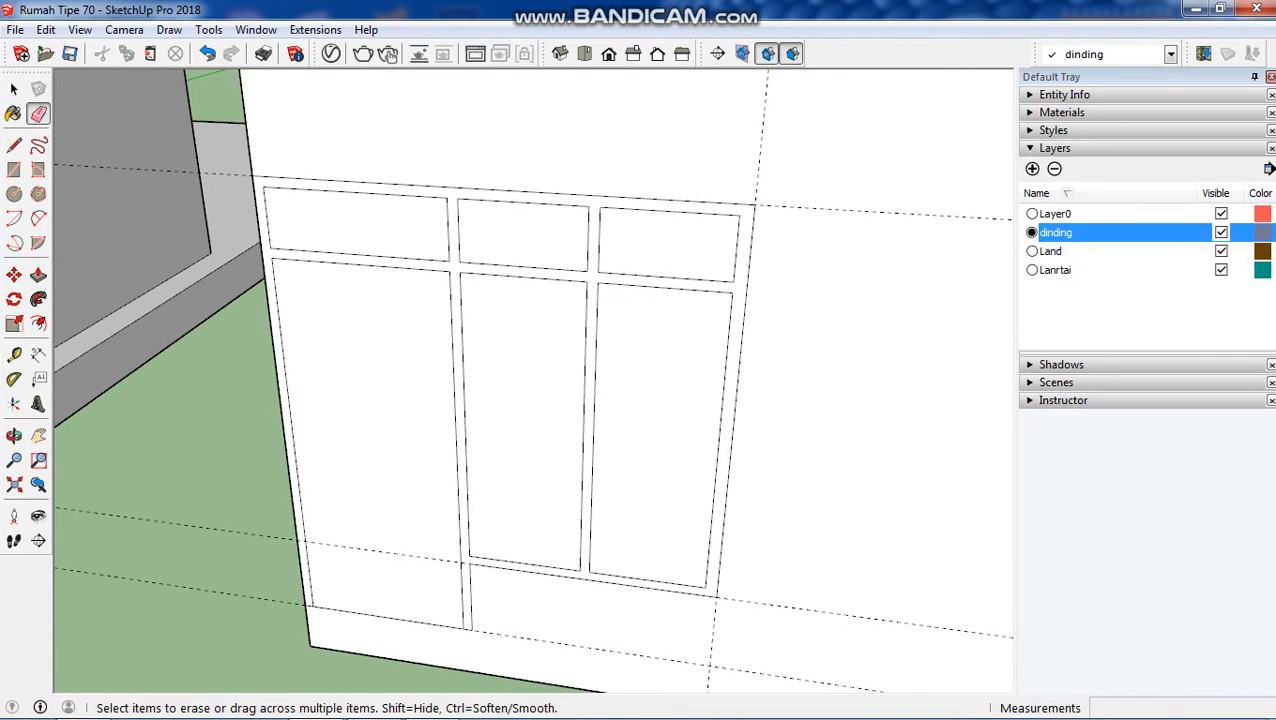
{"action": "scroll", "coordinate": [465, 570], "scroll_direction": "up", "scroll_amount": 5}
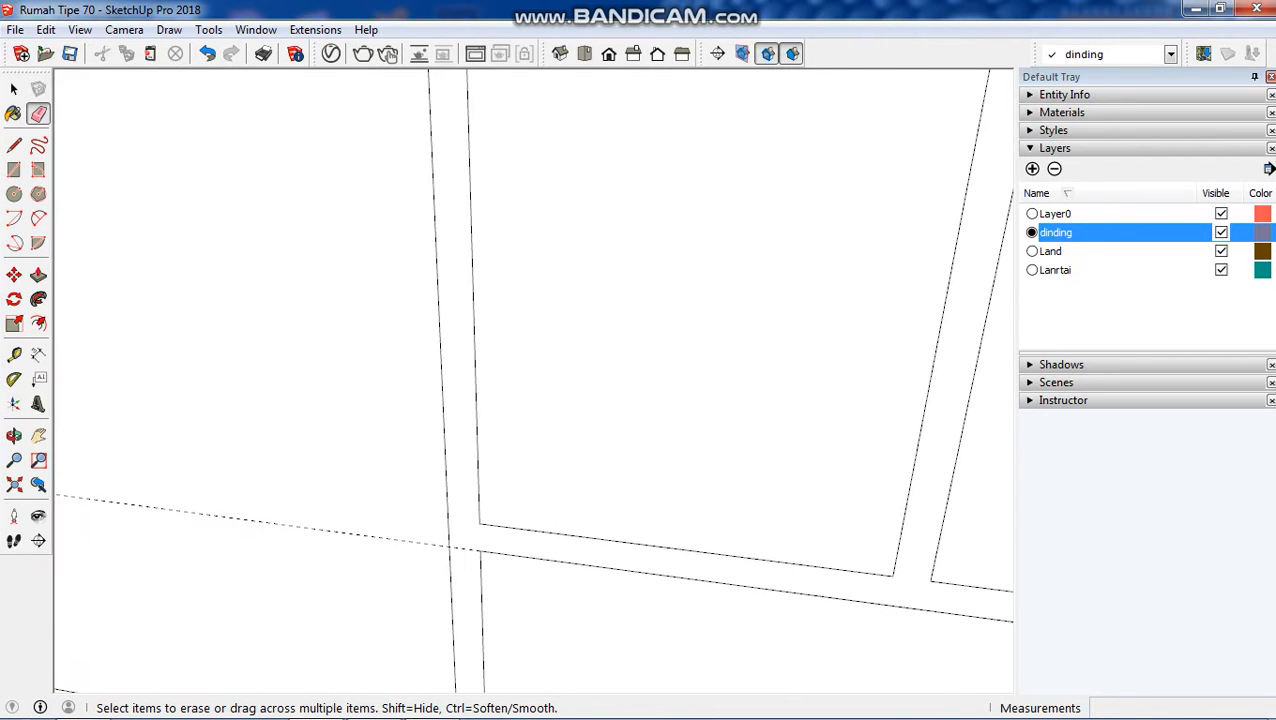
{"action": "scroll", "coordinate": [405, 552], "scroll_direction": "down", "scroll_amount": 7}
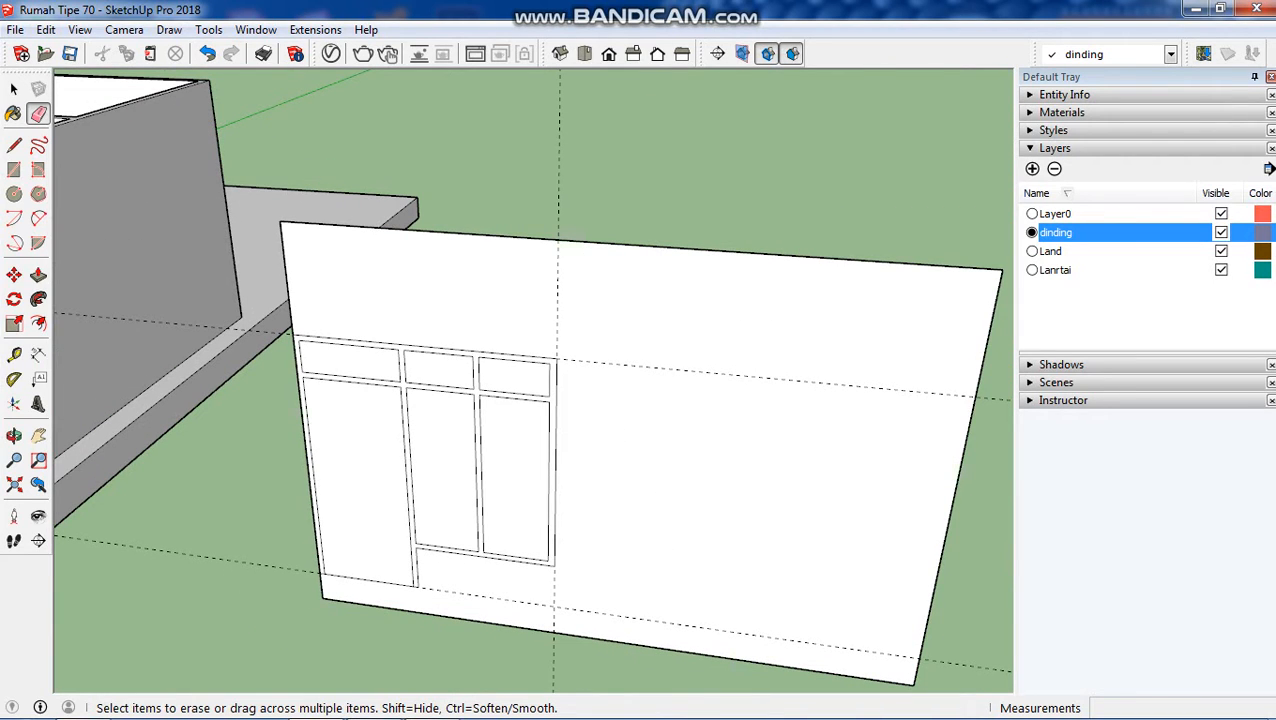
{"action": "scroll", "coordinate": [990, 322], "scroll_direction": "up", "scroll_amount": 1}
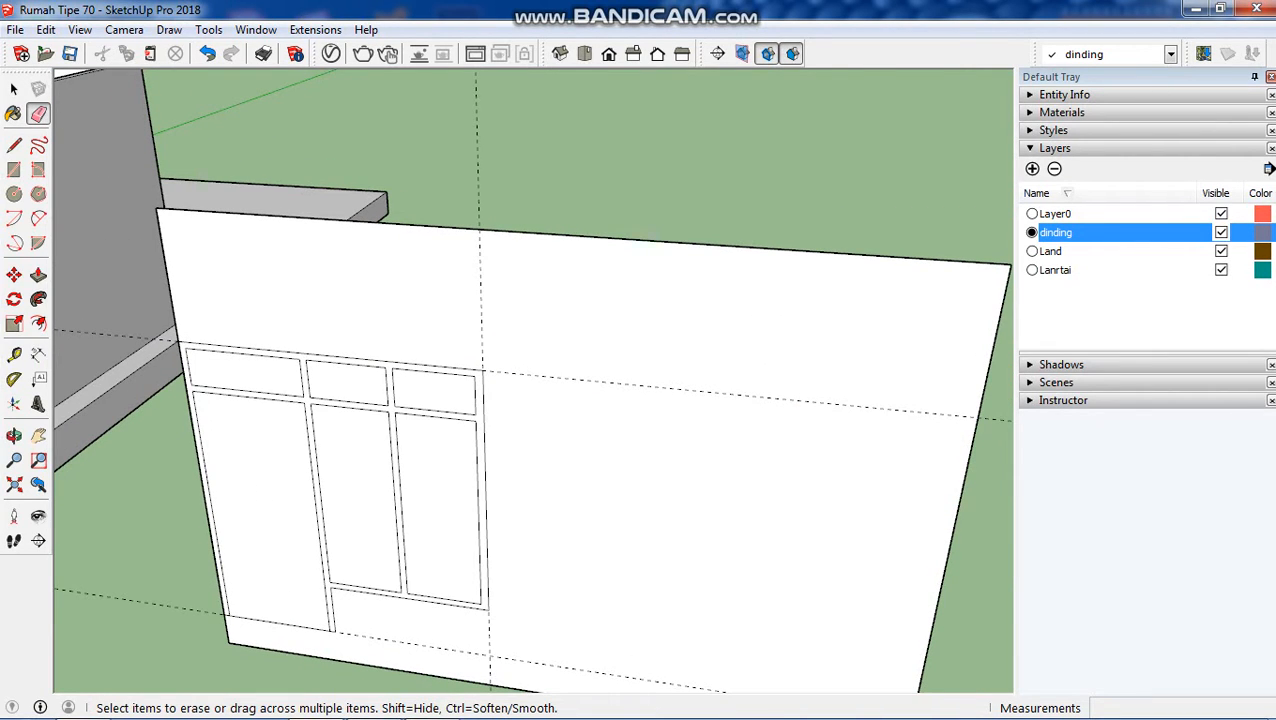
Draw a vertical line down the wall face from its upper to its lower edge, between the frame and the blank wall area.
{"action": "key", "text": "space"}
{"action": "key", "text": "l"}
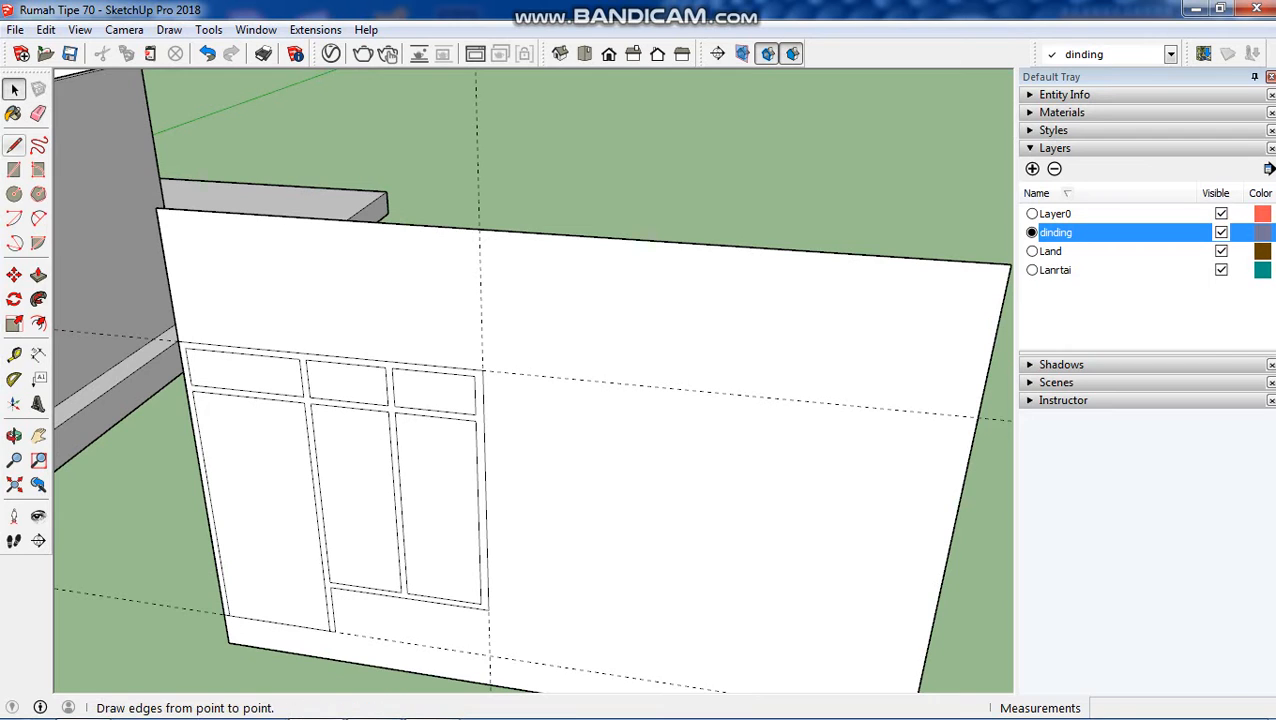
{"action": "key", "text": "l"}
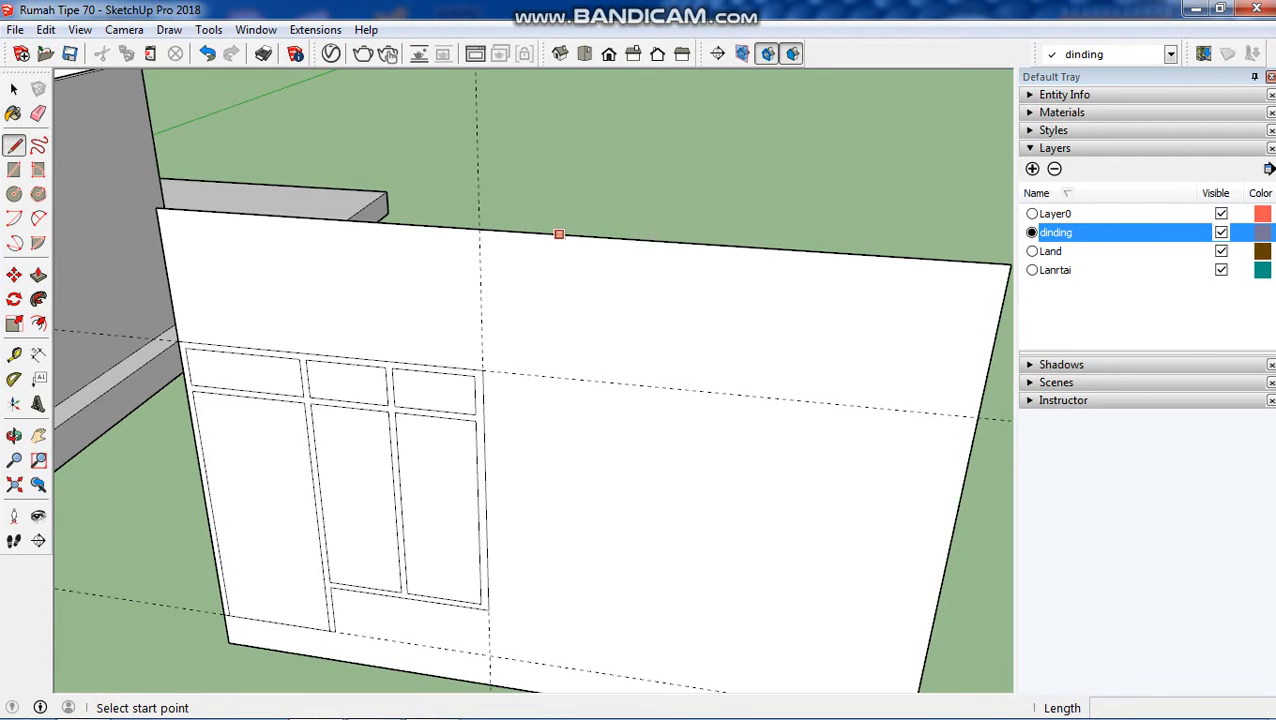
{"action": "left_click", "coordinate": [559, 234]}
{"action": "scroll", "coordinate": [559, 234], "scroll_direction": "down", "scroll_amount": 3}
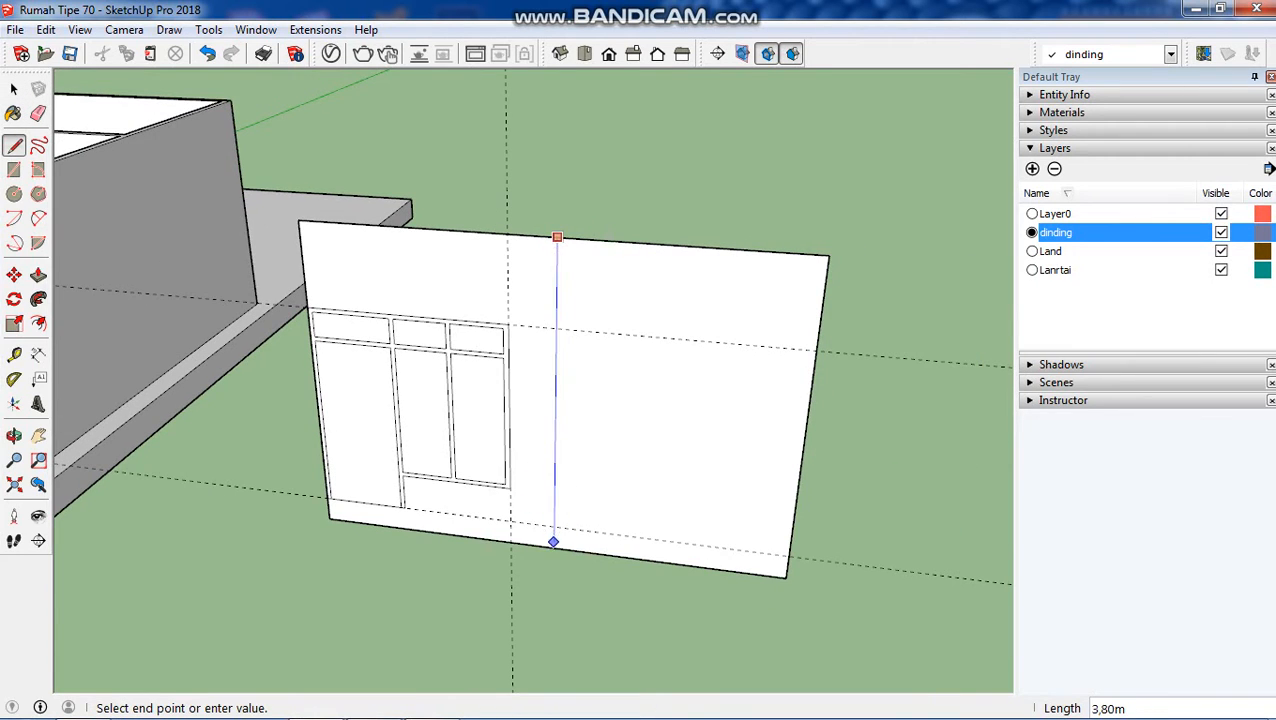
{"action": "left_click", "coordinate": [553, 546]}
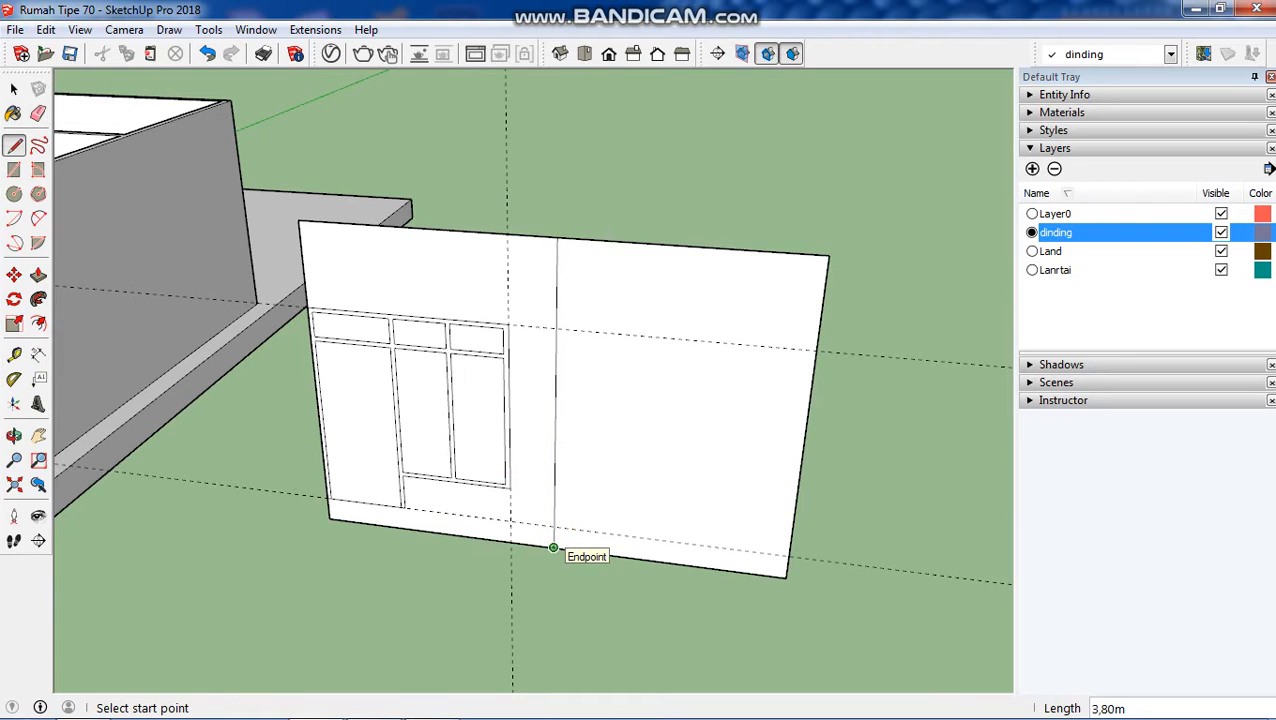
Erase the wall's upper, side and lower edges around the door and window frame, leaving the frame free of the wall face.
{"action": "left_click", "coordinate": [38, 113]}
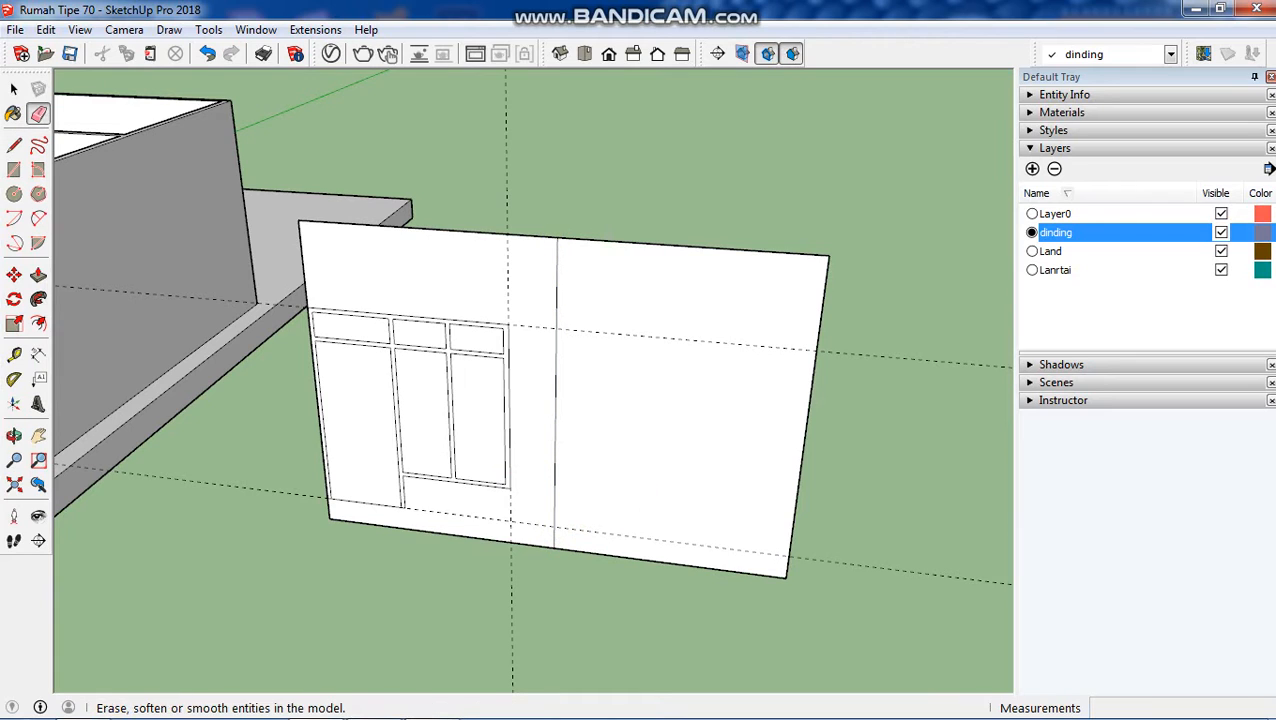
{"action": "left_click", "coordinate": [428, 230]}
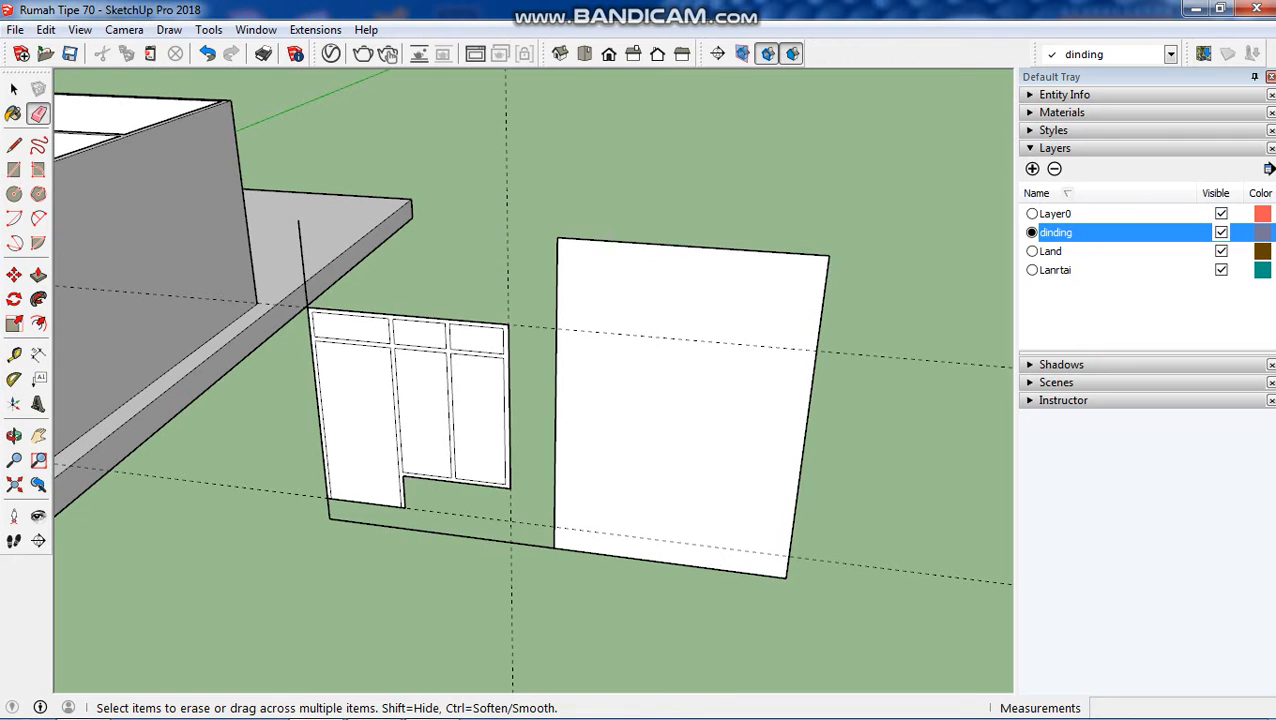
{"action": "scroll", "coordinate": [766, 384], "scroll_direction": "down", "scroll_amount": 2}
{"action": "scroll", "coordinate": [433, 310], "scroll_direction": "up", "scroll_amount": 3}
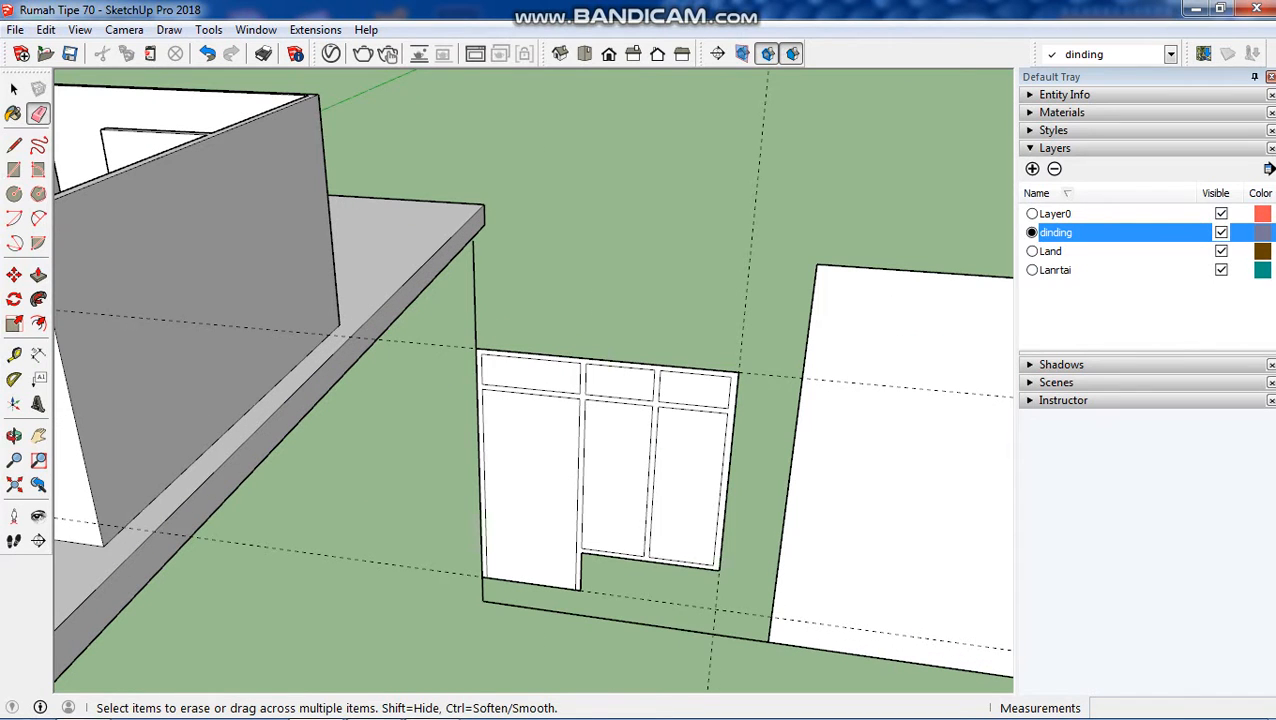
{"action": "left_click", "coordinate": [475, 300]}
{"action": "scroll", "coordinate": [612, 312], "scroll_direction": "down", "scroll_amount": 3}
{"action": "scroll", "coordinate": [557, 475], "scroll_direction": "up", "scroll_amount": 5}
{"action": "scroll", "coordinate": [540, 465], "scroll_direction": "up", "scroll_amount": 3}
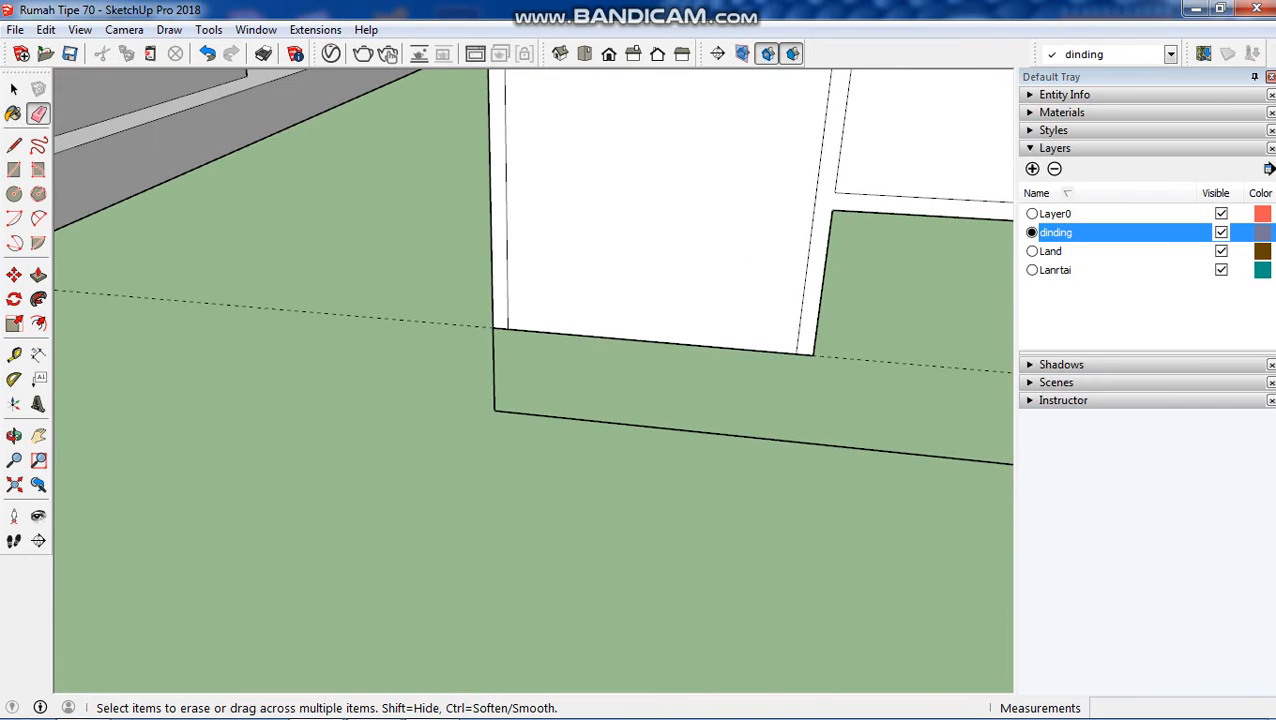
{"action": "left_click_drag", "start_coordinate": [484, 380], "coordinate": [497, 422]}
{"action": "scroll", "coordinate": [497, 422], "scroll_direction": "down", "scroll_amount": 6}
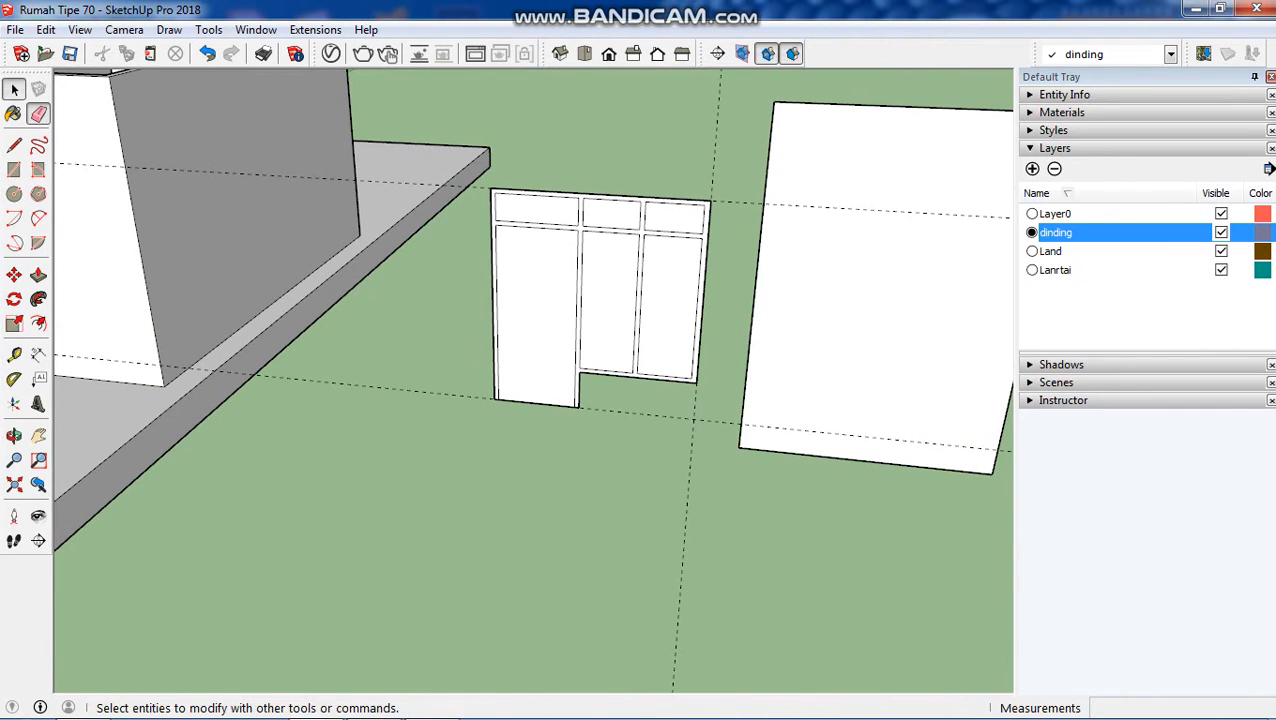
Copy the door face and the adjacent window pane face to the empty ground beyond the blank wall piece.
{"action": "left_click", "coordinate": [14, 89]}
{"action": "left_click", "coordinate": [535, 310]}
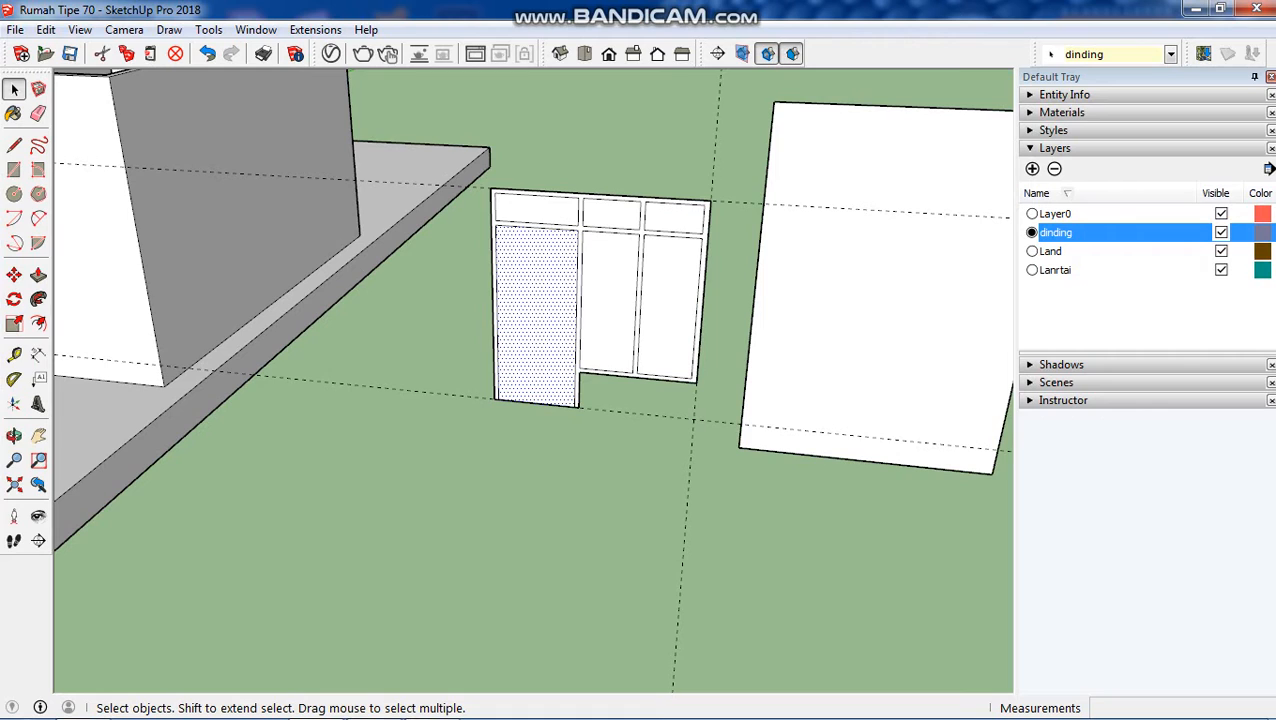
{"action": "left_click", "coordinate": [608, 290], "text": "shift"}
{"action": "left_click", "coordinate": [14, 274]}
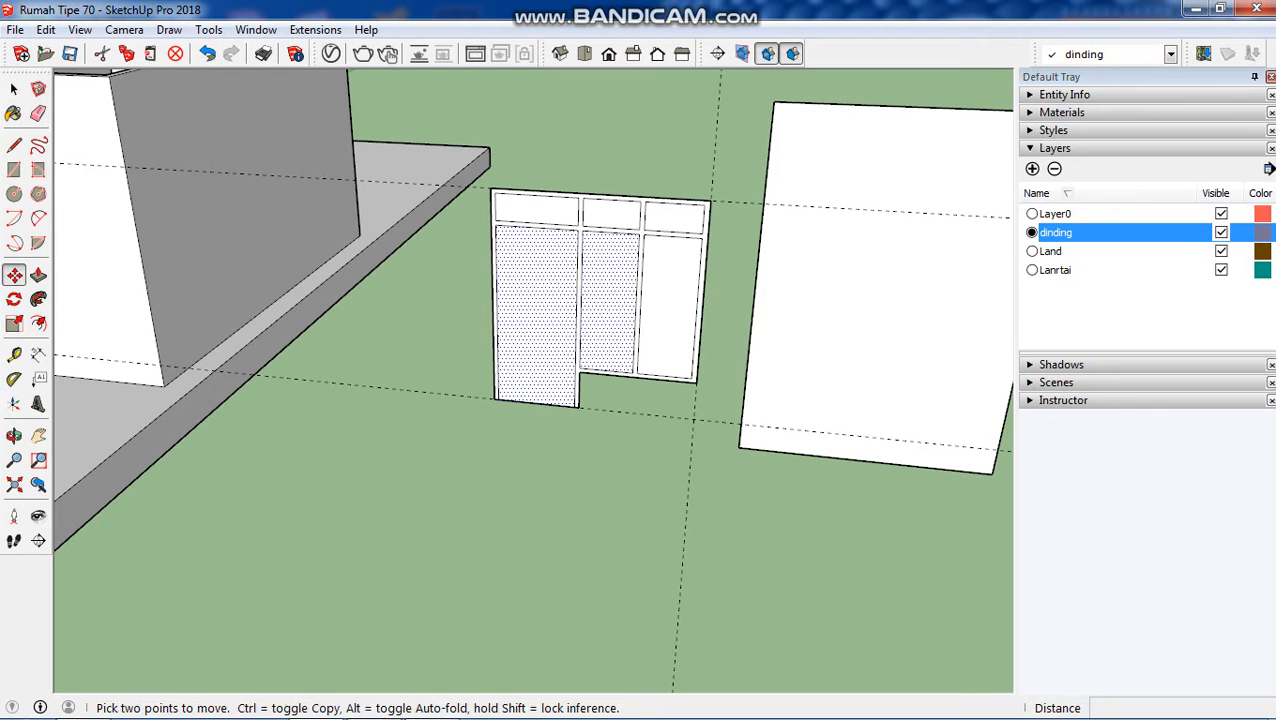
{"action": "key", "text": "ctrl"}
{"action": "left_click", "coordinate": [495, 400]}
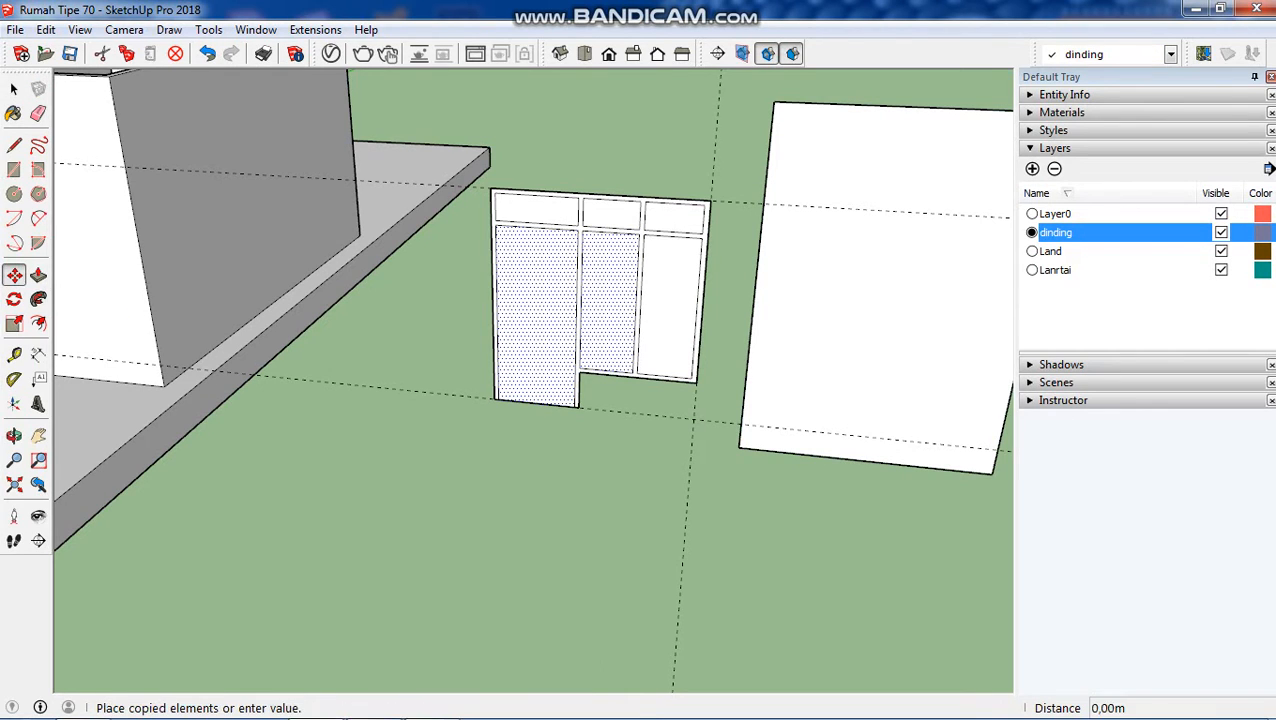
{"action": "scroll", "coordinate": [462, 396], "scroll_direction": "down", "scroll_amount": 3}
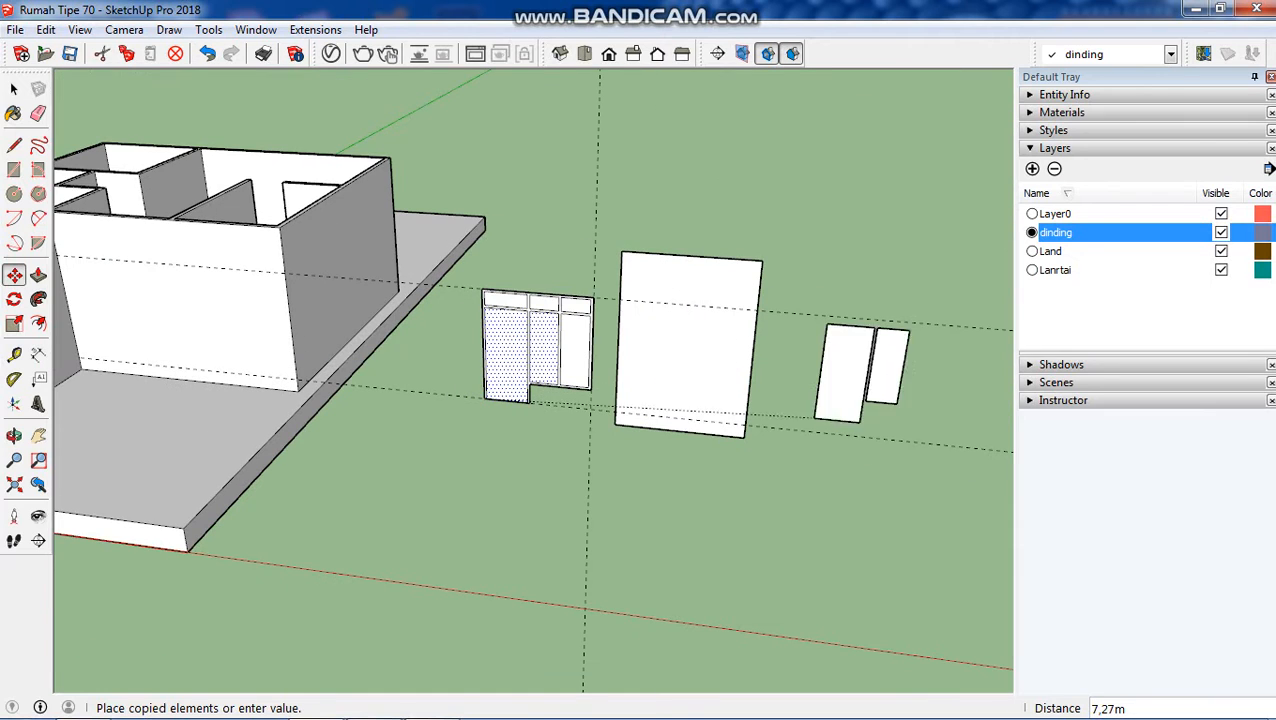
{"action": "left_click", "coordinate": [851, 437]}
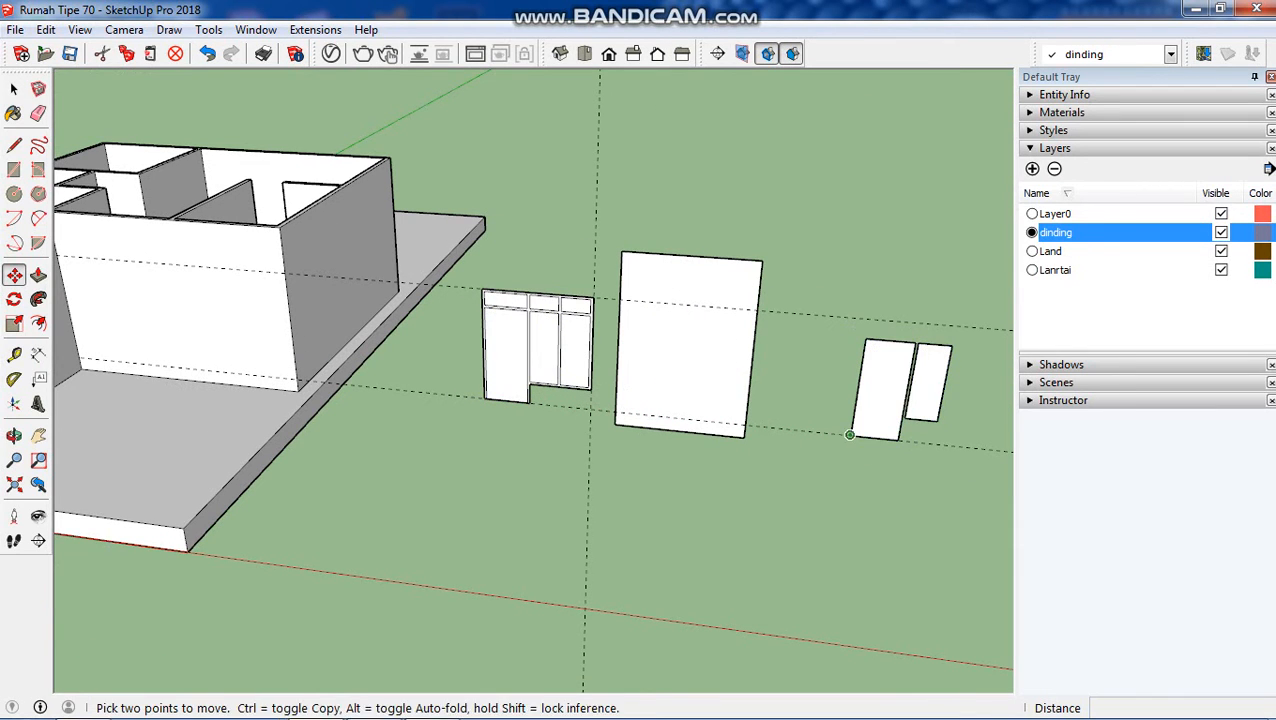
{"action": "key", "text": "ctrl+t"}
Delete the door face and the vent face above it from the frame.
{"action": "scroll", "coordinate": [404, 428], "scroll_direction": "up", "scroll_amount": 4}
{"action": "scroll", "coordinate": [485, 488], "scroll_direction": "down", "scroll_amount": 1}
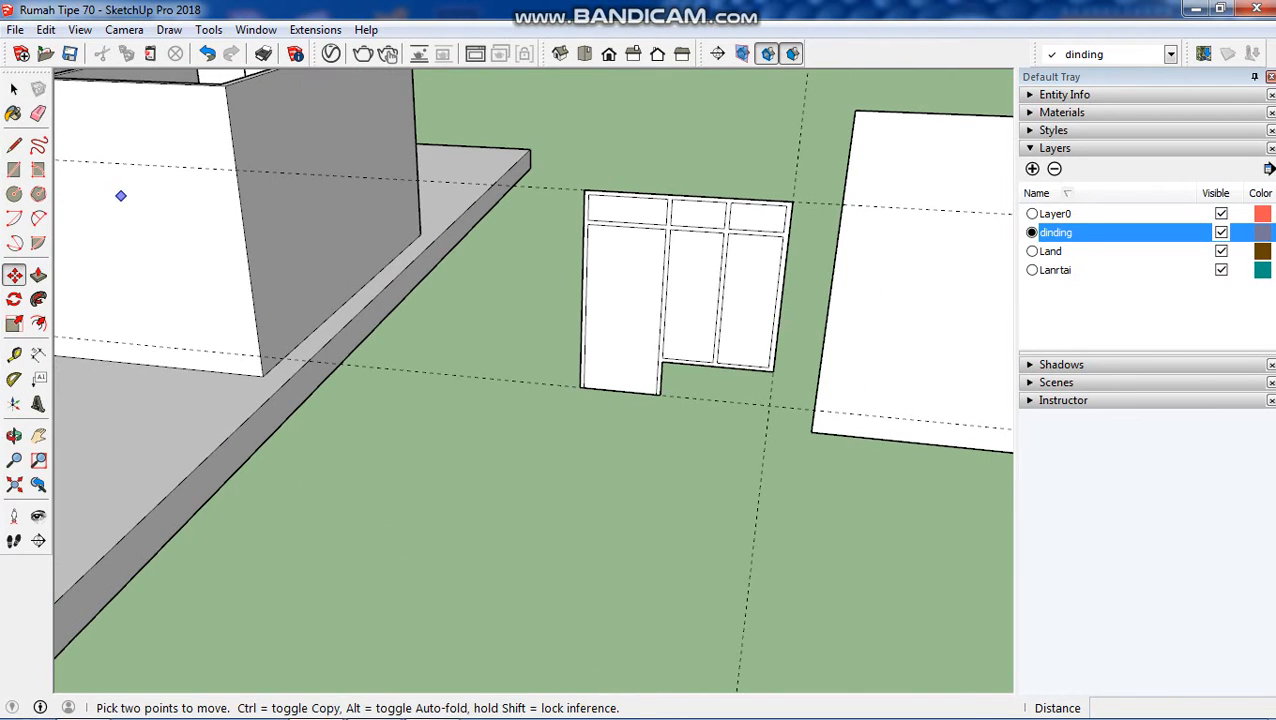
{"action": "key", "text": "space"}
{"action": "scroll", "coordinate": [617, 212], "scroll_direction": "up", "scroll_amount": 2}
{"action": "left_click", "coordinate": [620, 210]}
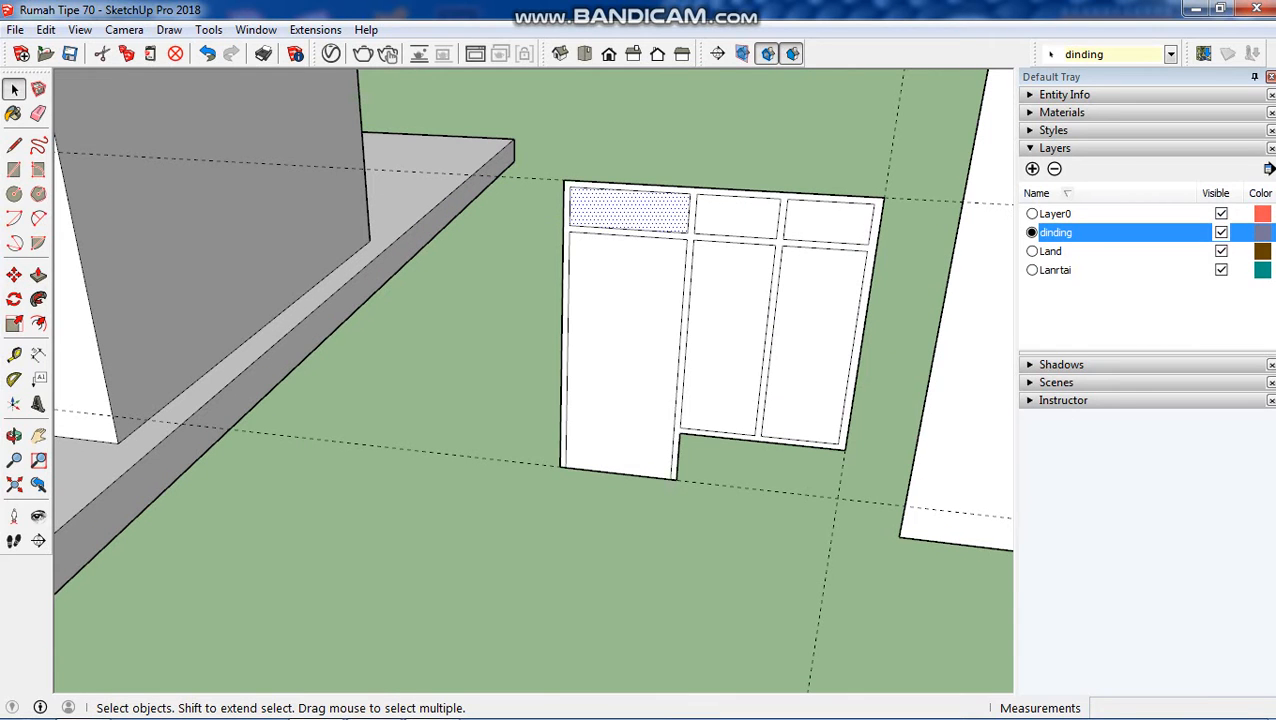
{"action": "key", "text": "Delete"}
{"action": "left_click", "coordinate": [625, 350]}
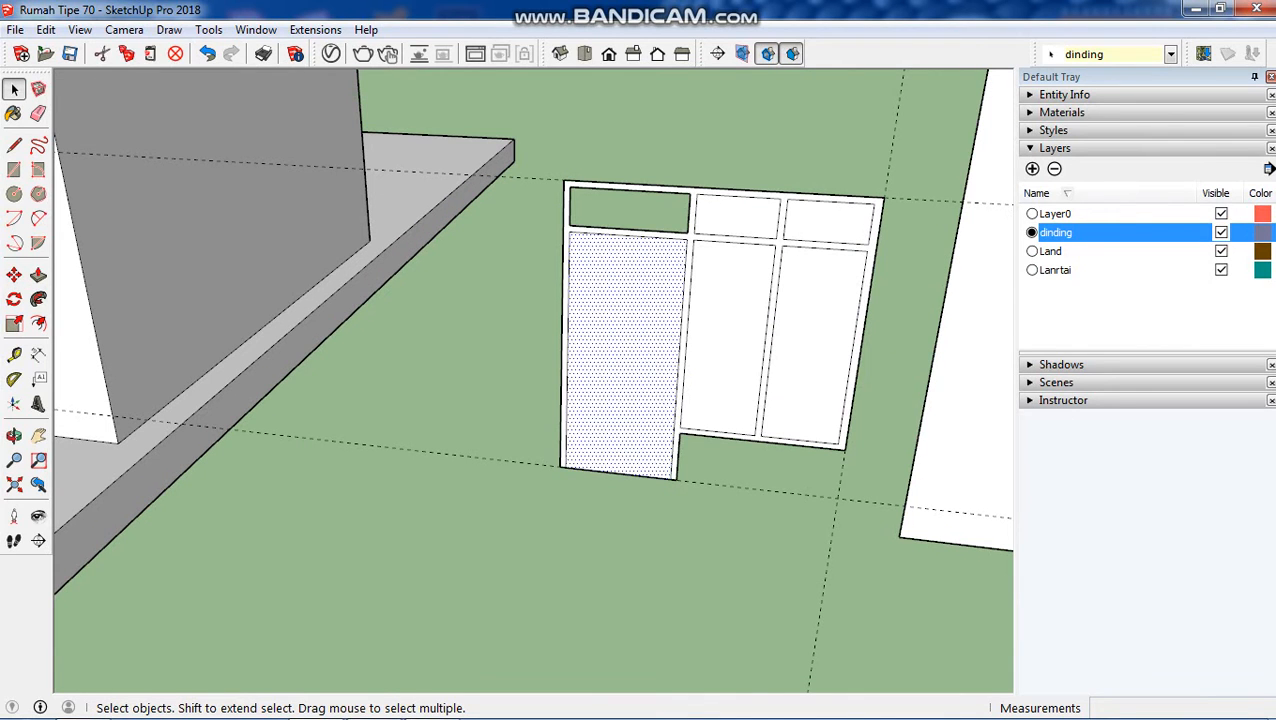
{"action": "key", "text": "Delete"}
Delete the two window pane faces and the two vent faces above them from the frame.
{"action": "left_click", "coordinate": [728, 335]}
{"action": "key", "text": "Delete"}
{"action": "left_click", "coordinate": [736, 215]}
{"action": "key", "text": "Delete"}
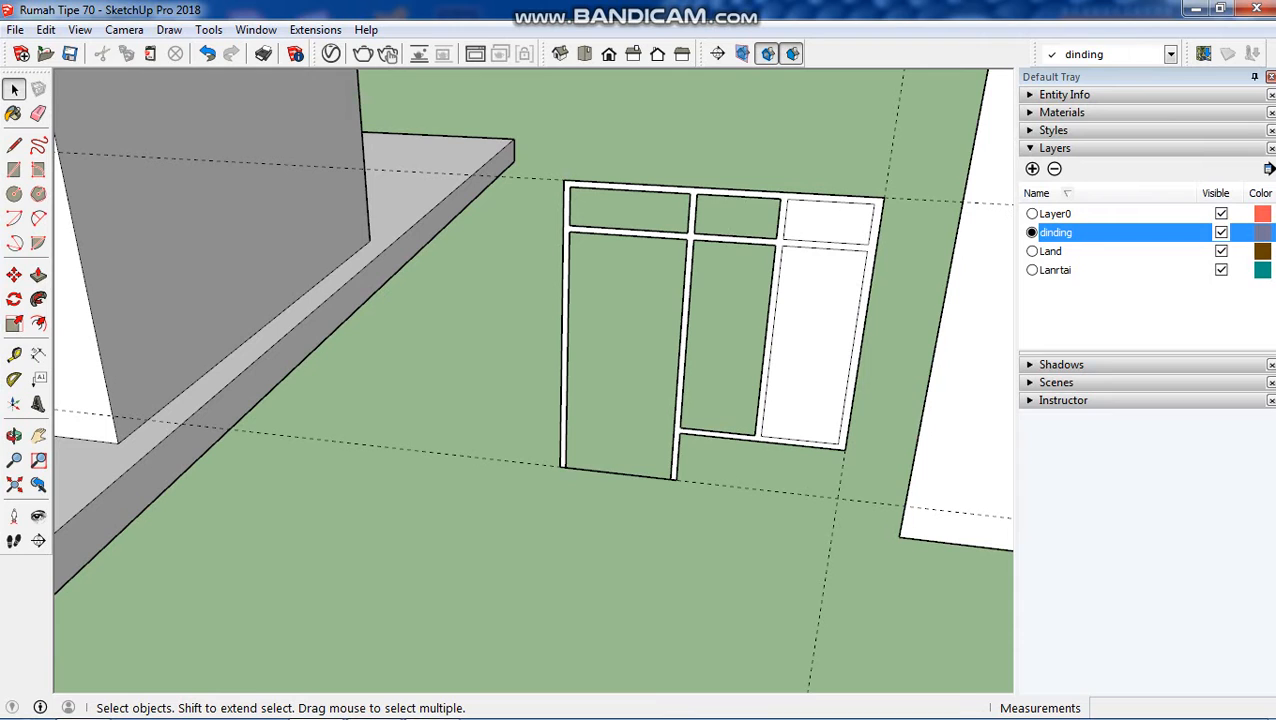
{"action": "left_click", "coordinate": [828, 220]}
{"action": "key", "text": "Delete"}
{"action": "left_click", "coordinate": [812, 340]}
{"action": "key", "text": "Delete"}
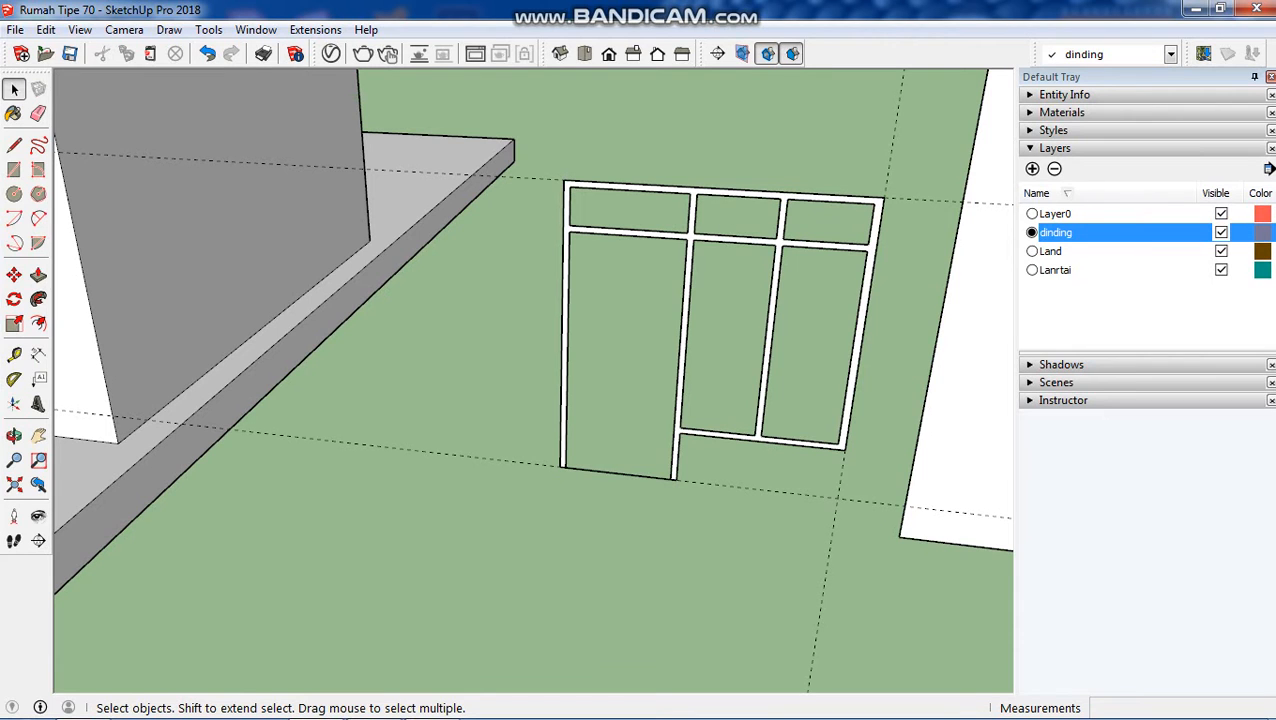
Delete the threshold edge between the feet of the two door posts.
{"action": "scroll", "coordinate": [601, 493], "scroll_direction": "up", "scroll_amount": 3}
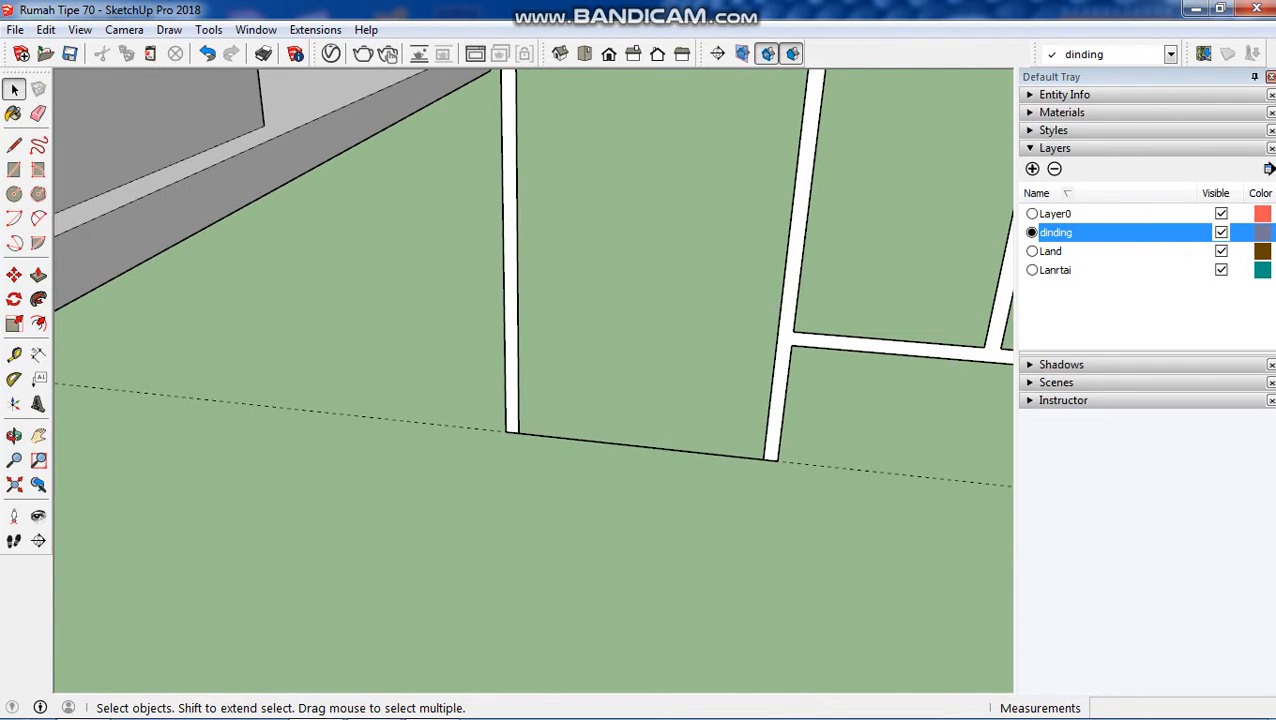
{"action": "left_click", "coordinate": [640, 446]}
{"action": "key", "text": "Delete"}
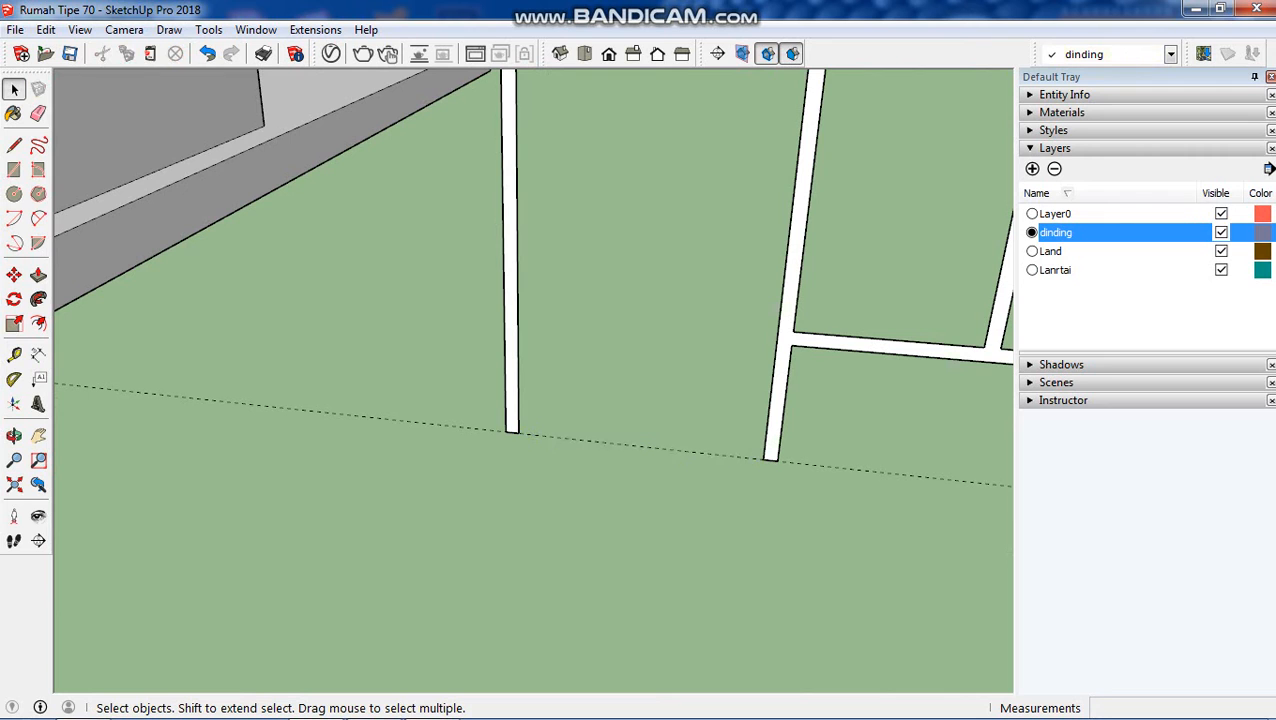
Extrude the door and window frame face 0,12 m with Push/Pull.
{"action": "scroll", "coordinate": [615, 445], "scroll_direction": "down", "scroll_amount": 3}
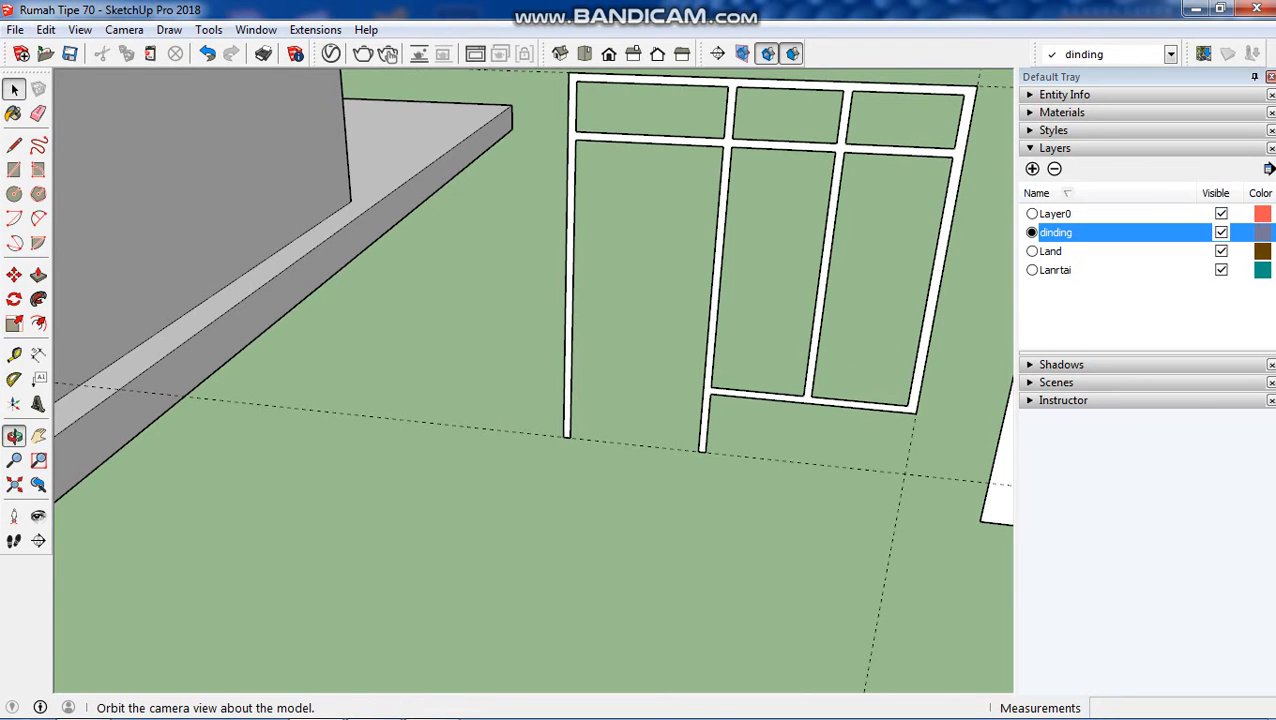
{"action": "left_click", "coordinate": [14, 436]}
{"action": "middle_click_drag", "start_coordinate": [600, 445], "coordinate": [702, 436]}
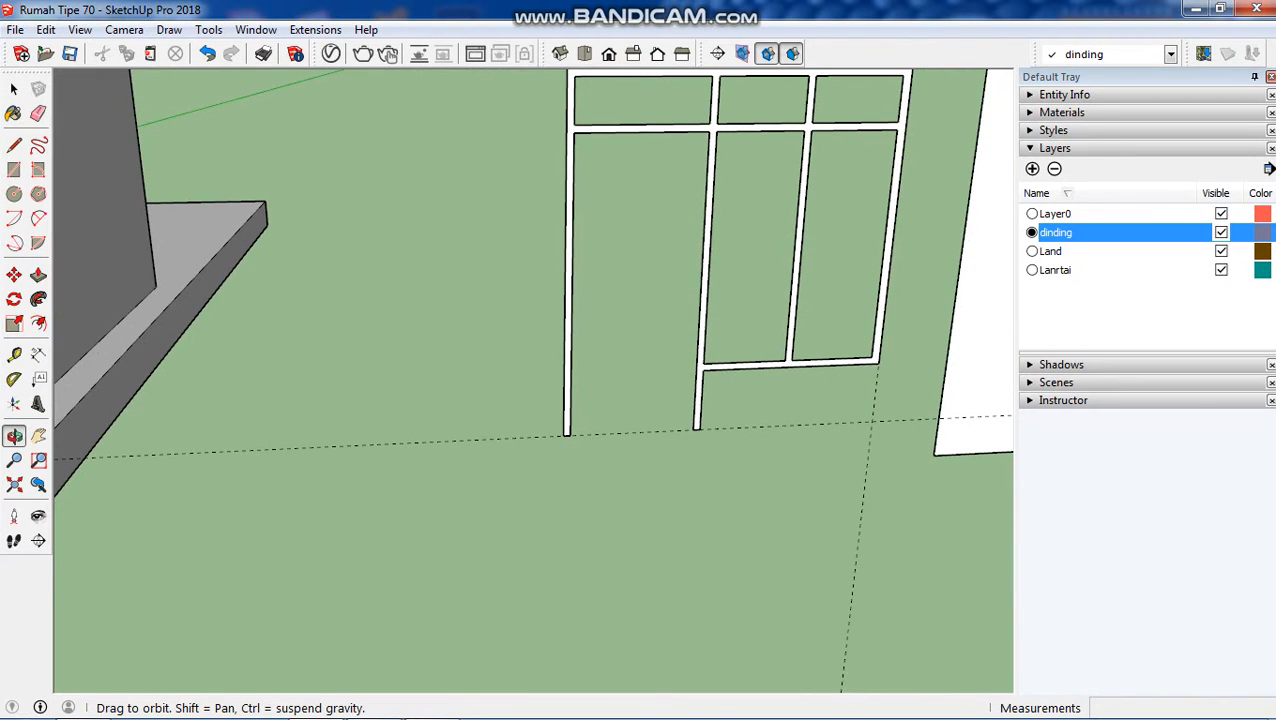
{"action": "left_click", "coordinate": [38, 275]}
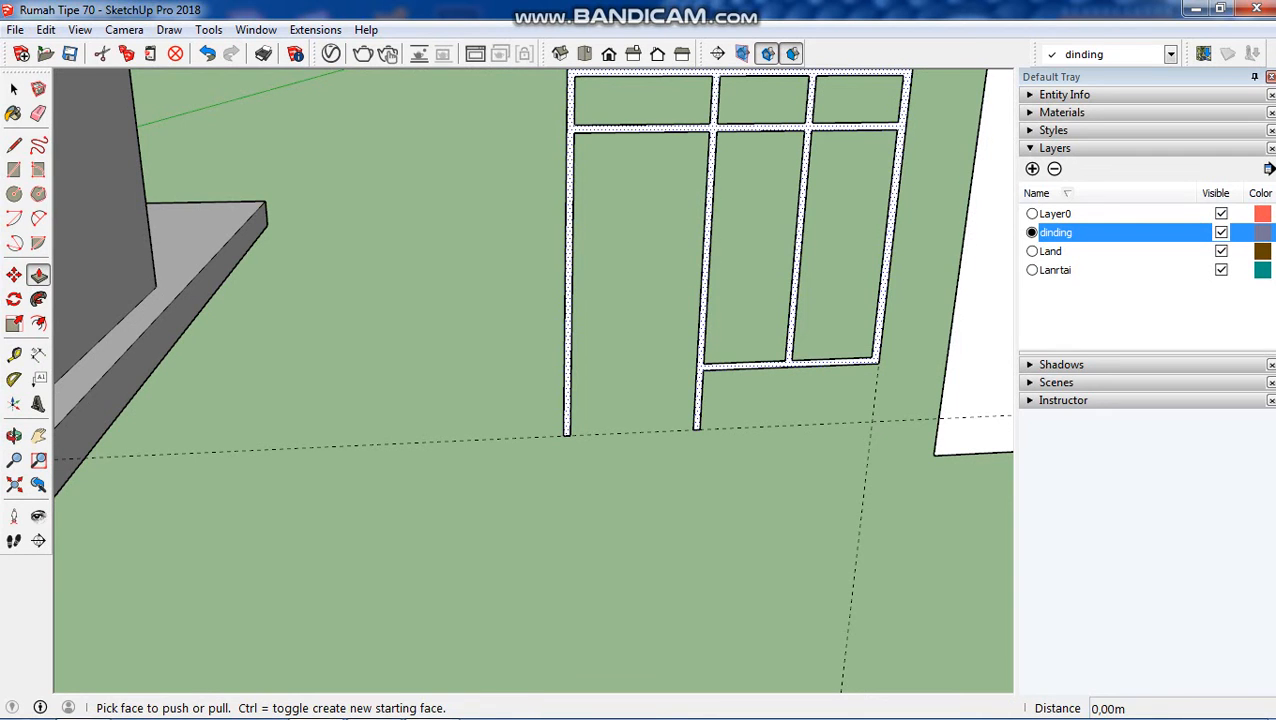
{"action": "left_click", "coordinate": [702, 366]}
{"action": "type", "text": "0"}
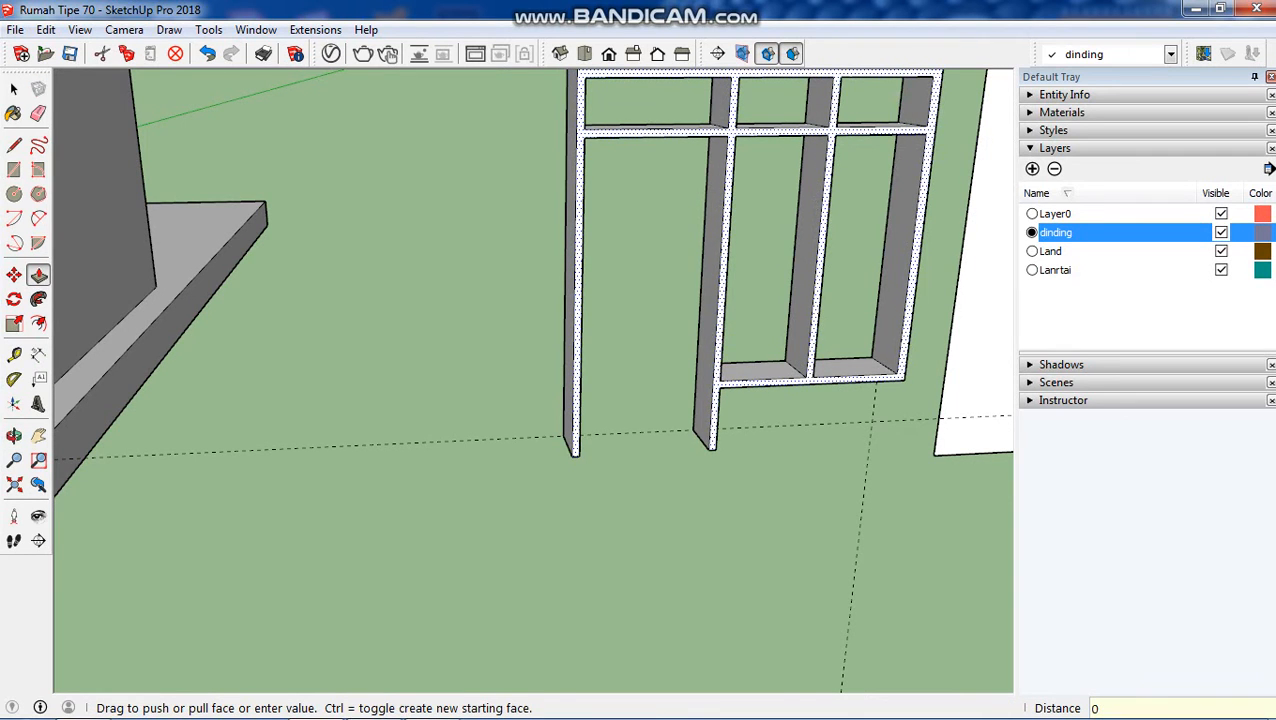
{"action": "type", "text": ",12"}
{"action": "key", "text": "Return"}
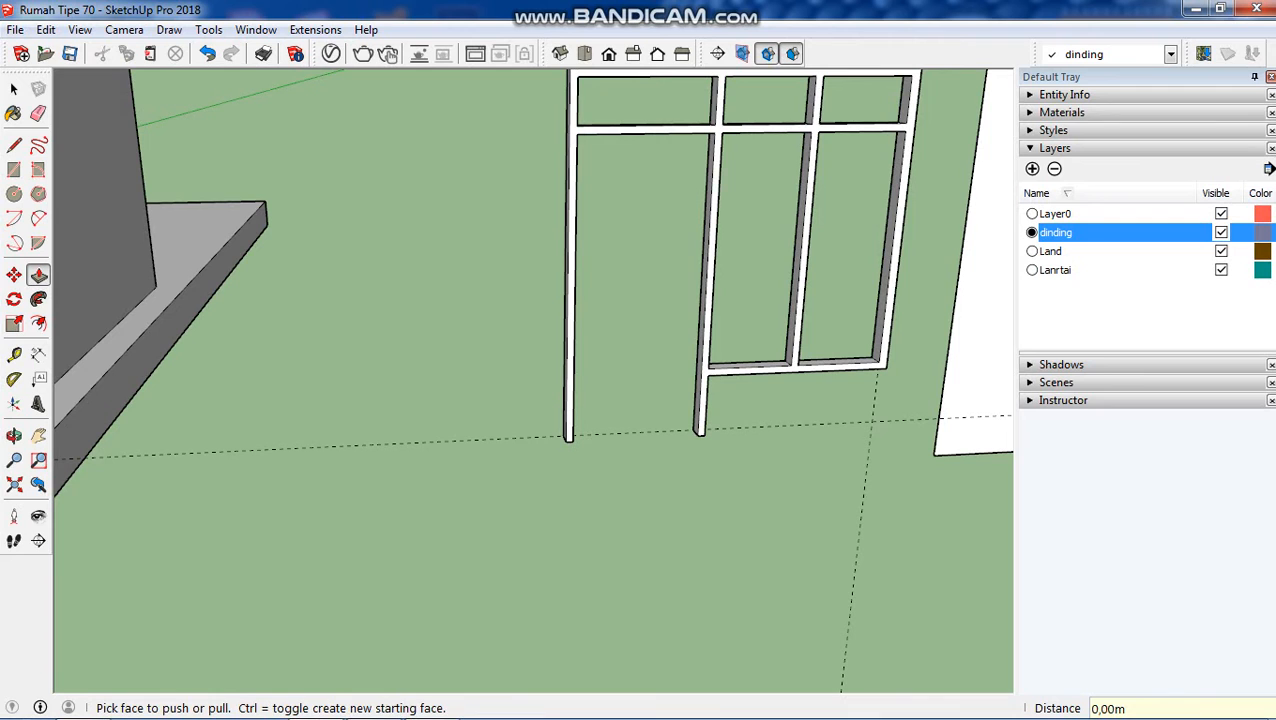
Make a group of the entire extruded door and window frame.
{"action": "scroll", "coordinate": [490, 187], "scroll_direction": "down", "scroll_amount": 2}
{"action": "scroll", "coordinate": [940, 184], "scroll_direction": "up", "scroll_amount": 1}
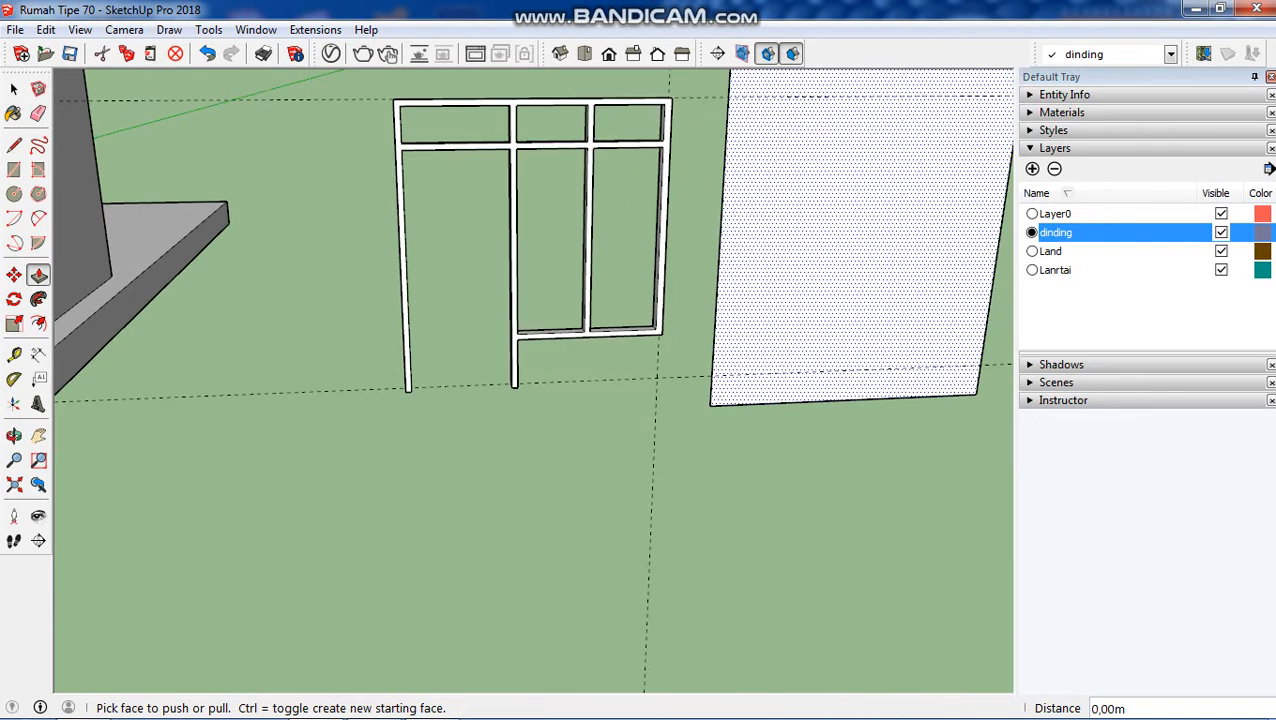
{"action": "scroll", "coordinate": [275, 272], "scroll_direction": "down", "scroll_amount": 1}
{"action": "key", "text": "space"}
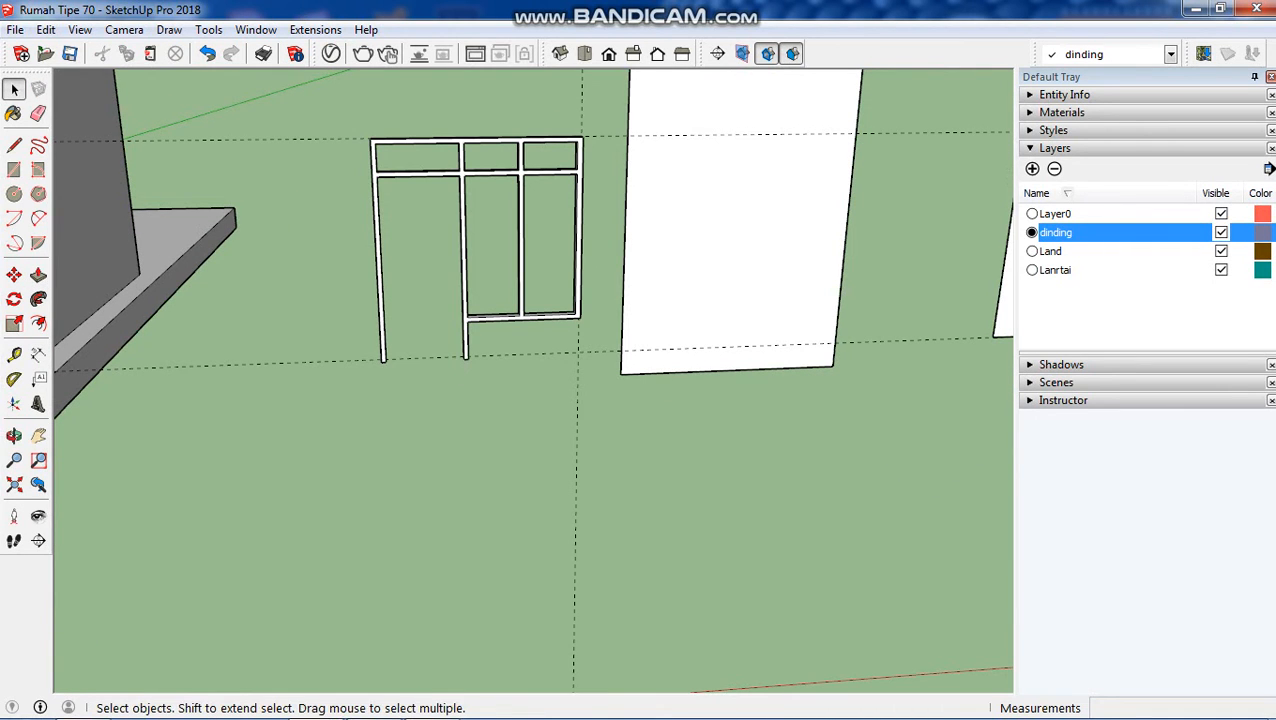
{"action": "triple_click", "coordinate": [463, 240]}
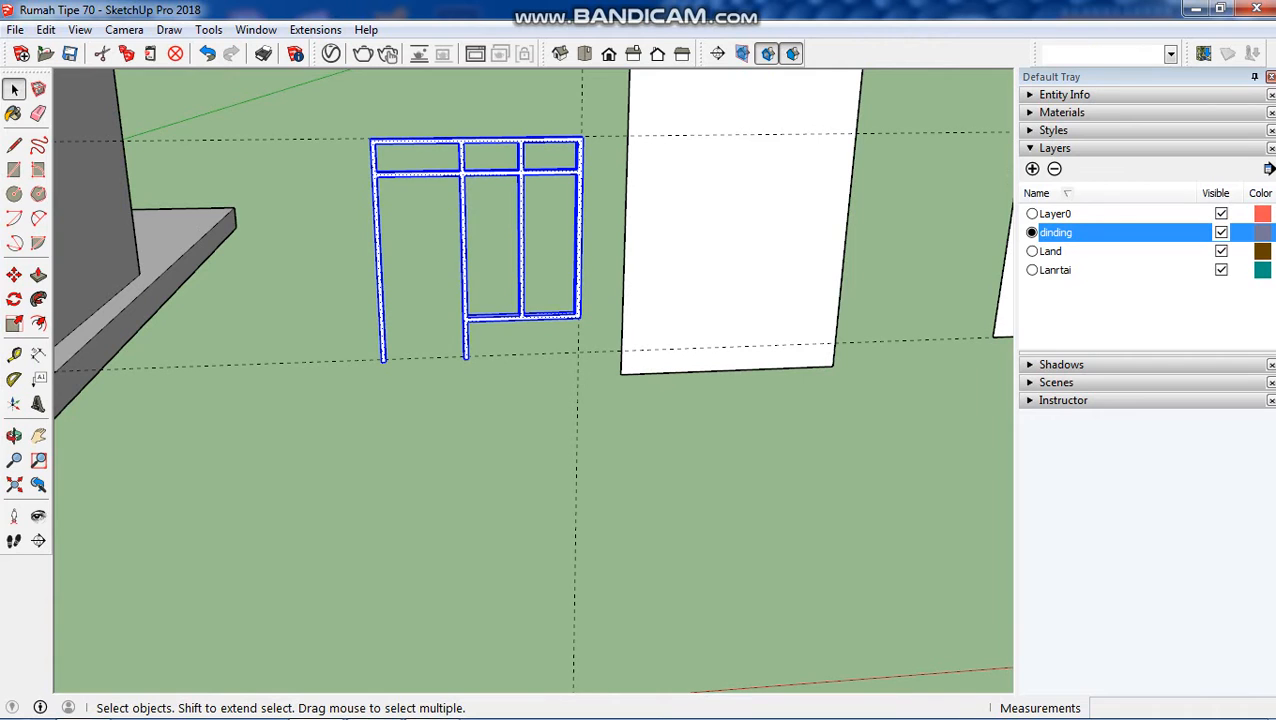
{"action": "right_click", "coordinate": [462, 170]}
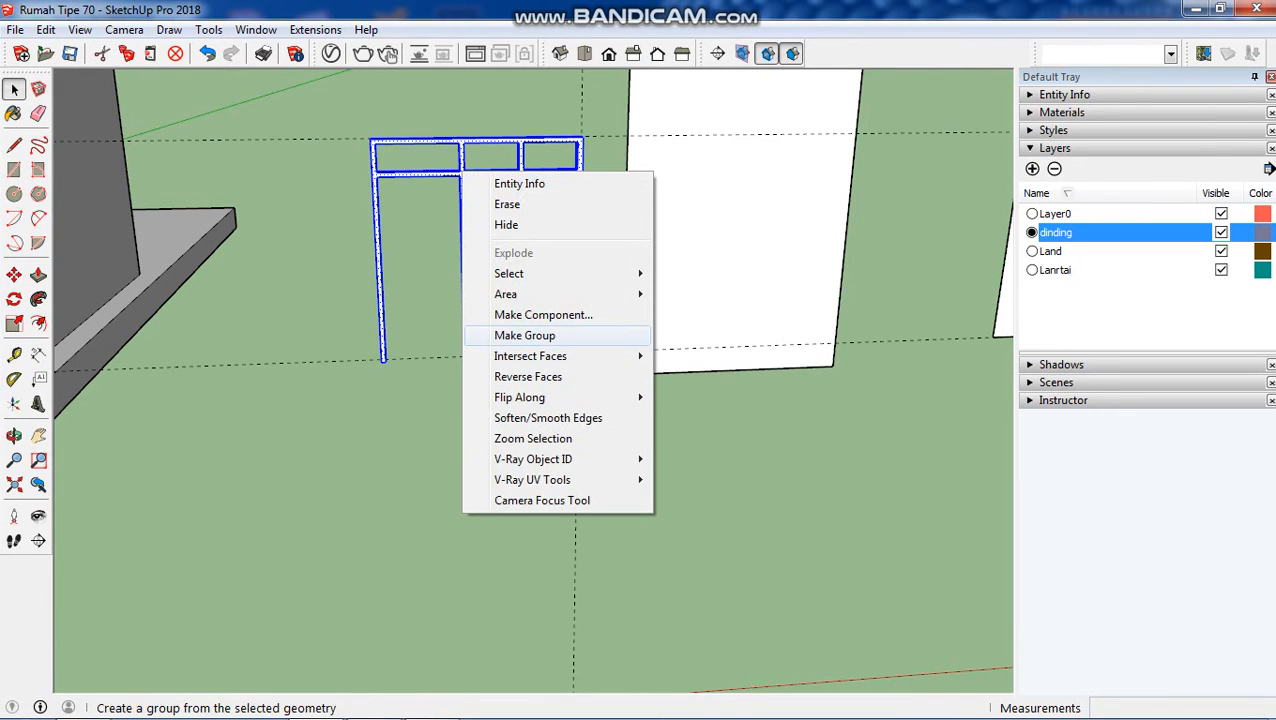
{"action": "left_click", "coordinate": [524, 335]}
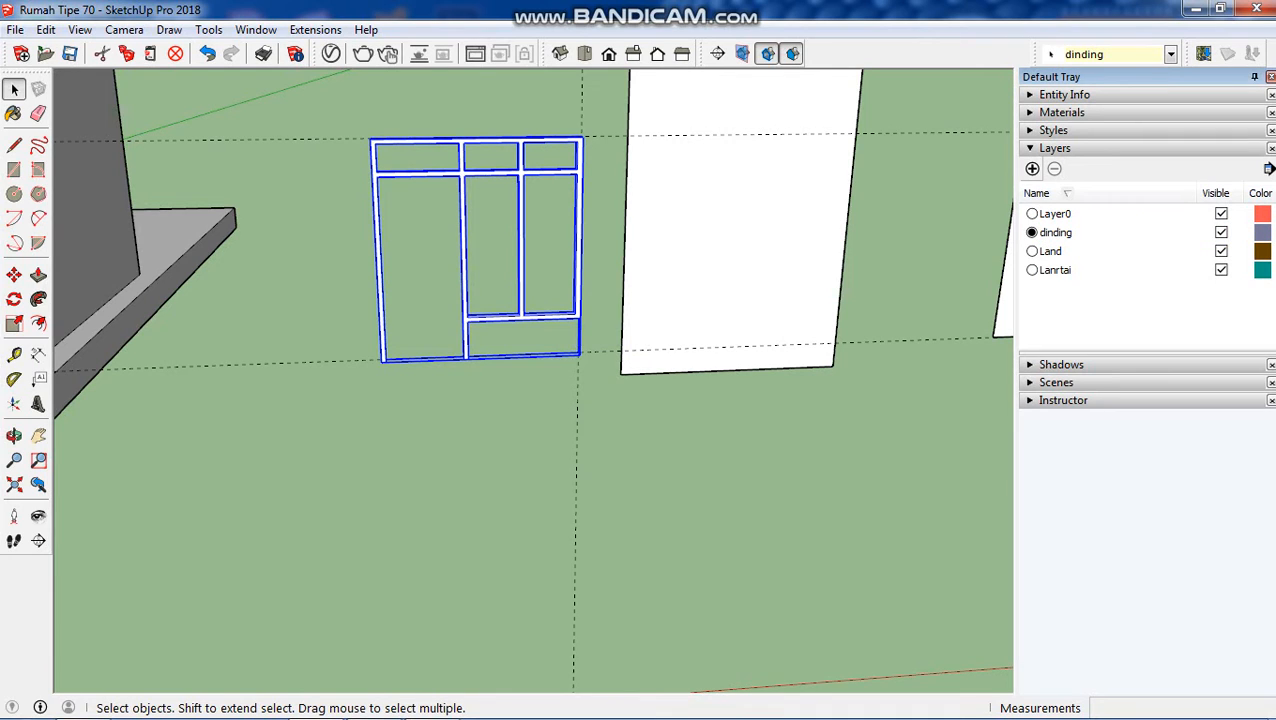
Add a layer named Pintu-Jendela and make it the active layer.
{"action": "left_click", "coordinate": [1032, 168]}
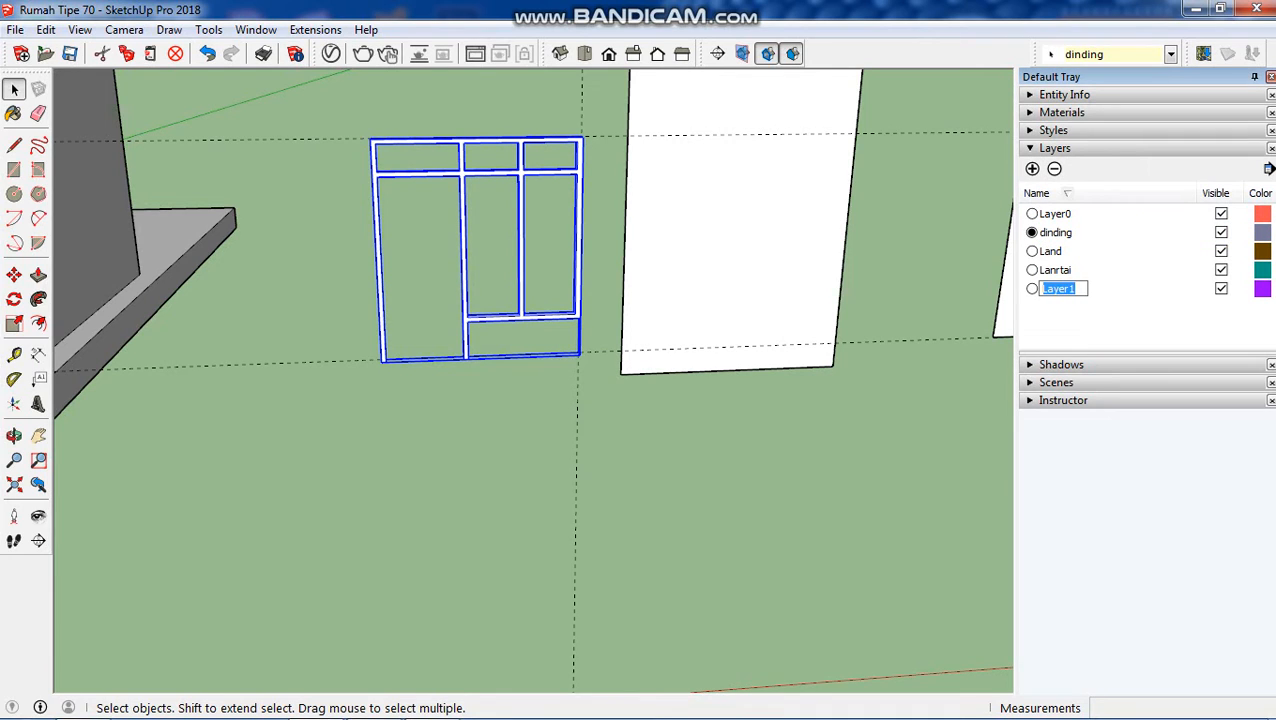
{"action": "type", "text": "Pintu-Jendela"}
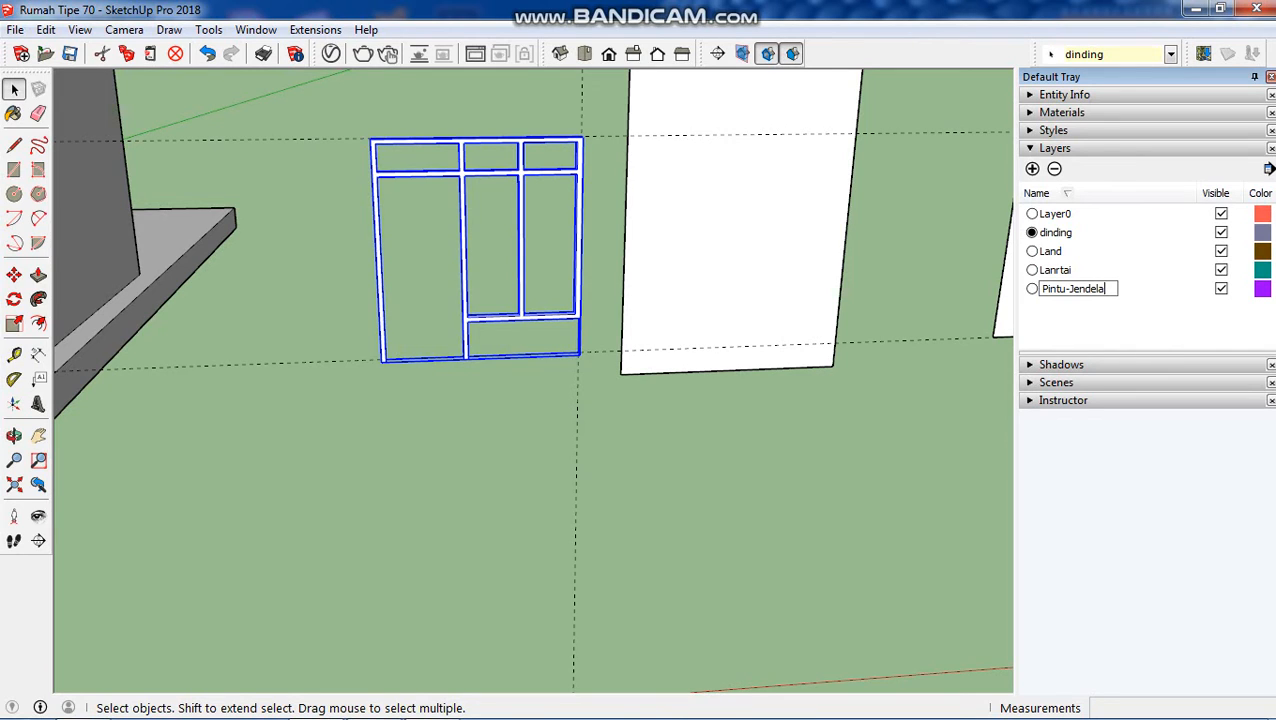
{"action": "left_click", "coordinate": [1032, 289]}
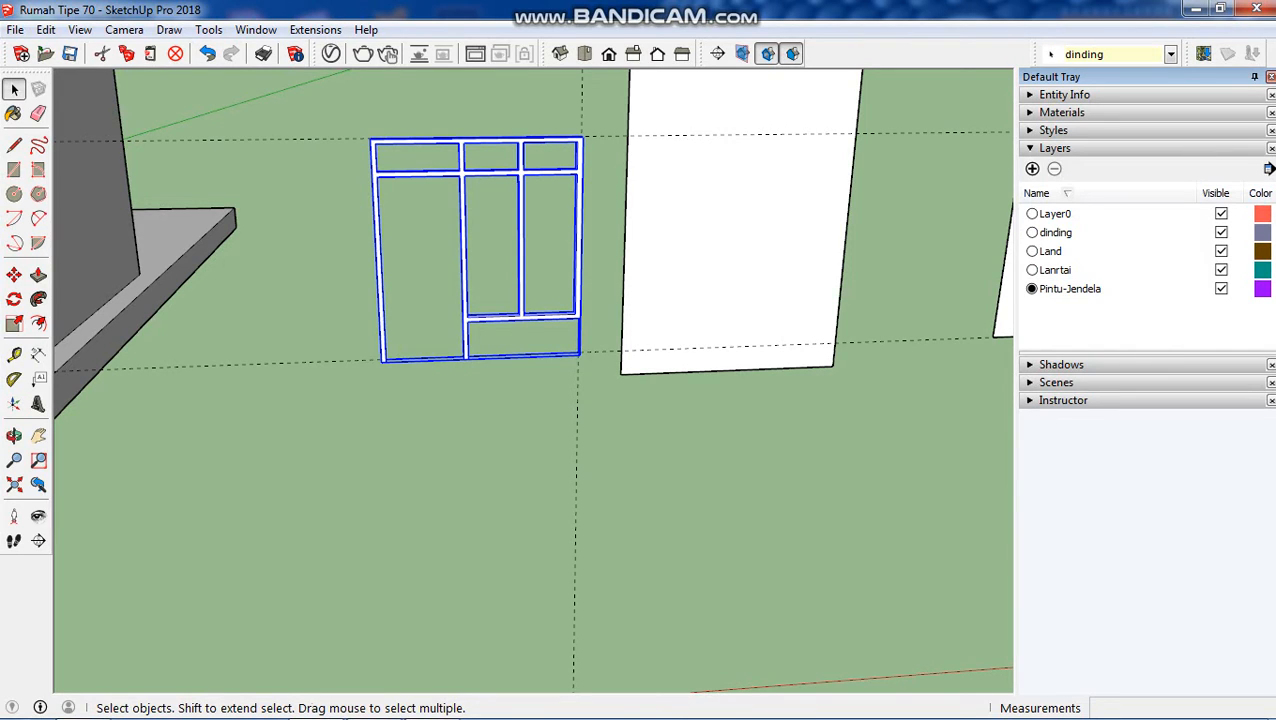
Assign the grouped door and window frame to the Pintu-Jendela layer.
{"action": "left_click", "coordinate": [1110, 54]}
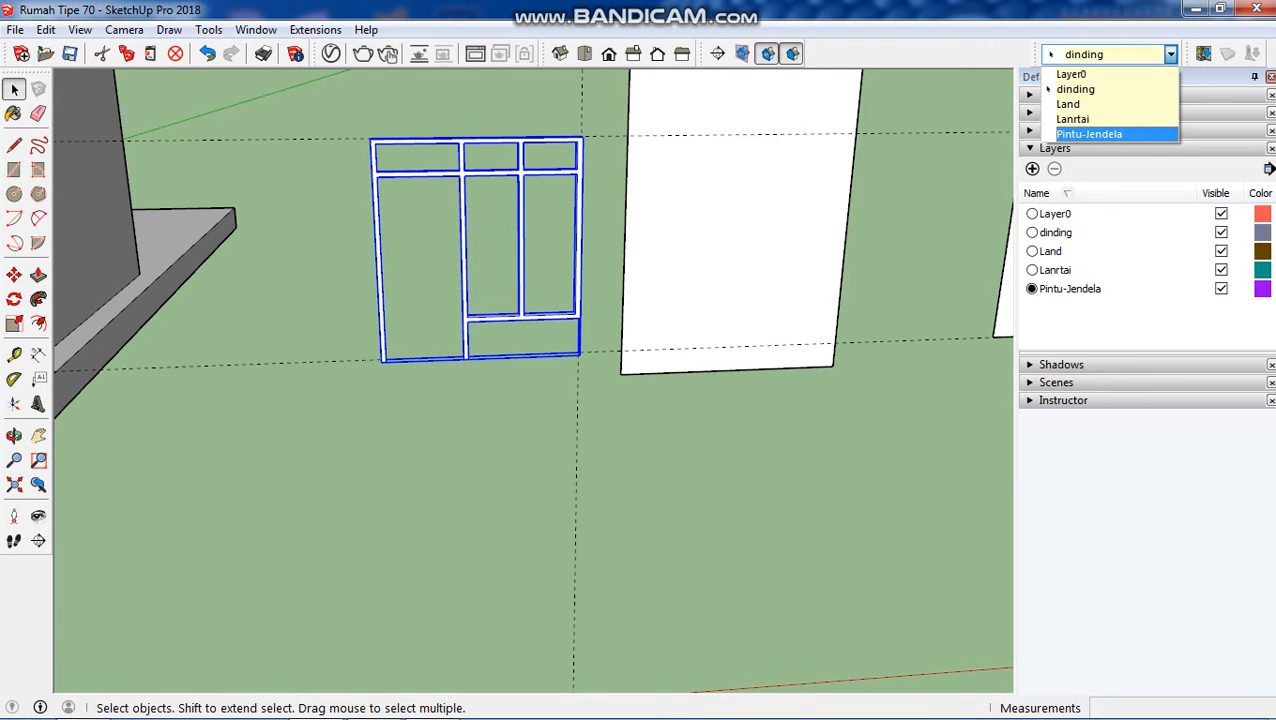
{"action": "left_click", "coordinate": [1089, 134]}
{"action": "left_click", "coordinate": [445, 250]}
{"action": "scroll", "coordinate": [459, 247], "scroll_direction": "down", "scroll_amount": 3}
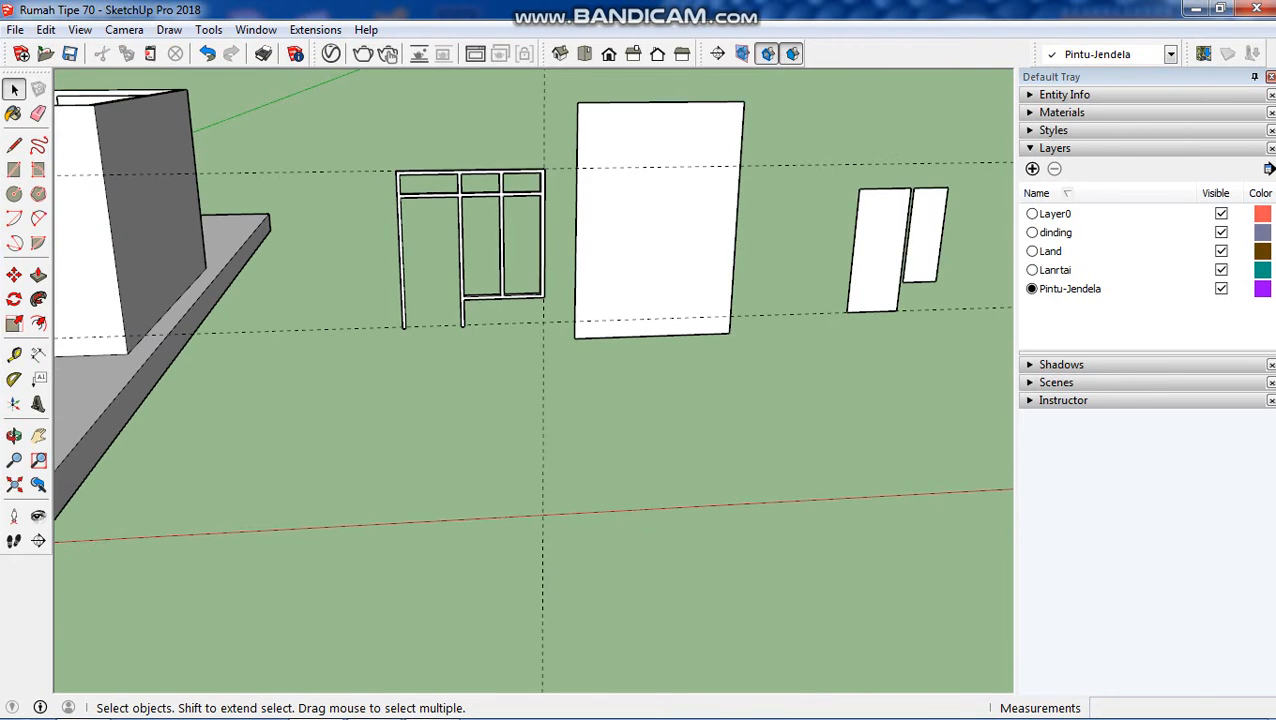
{"action": "scroll", "coordinate": [453, 254], "scroll_direction": "up", "scroll_amount": 3}
{"action": "scroll", "coordinate": [403, 243], "scroll_direction": "down", "scroll_amount": 2}
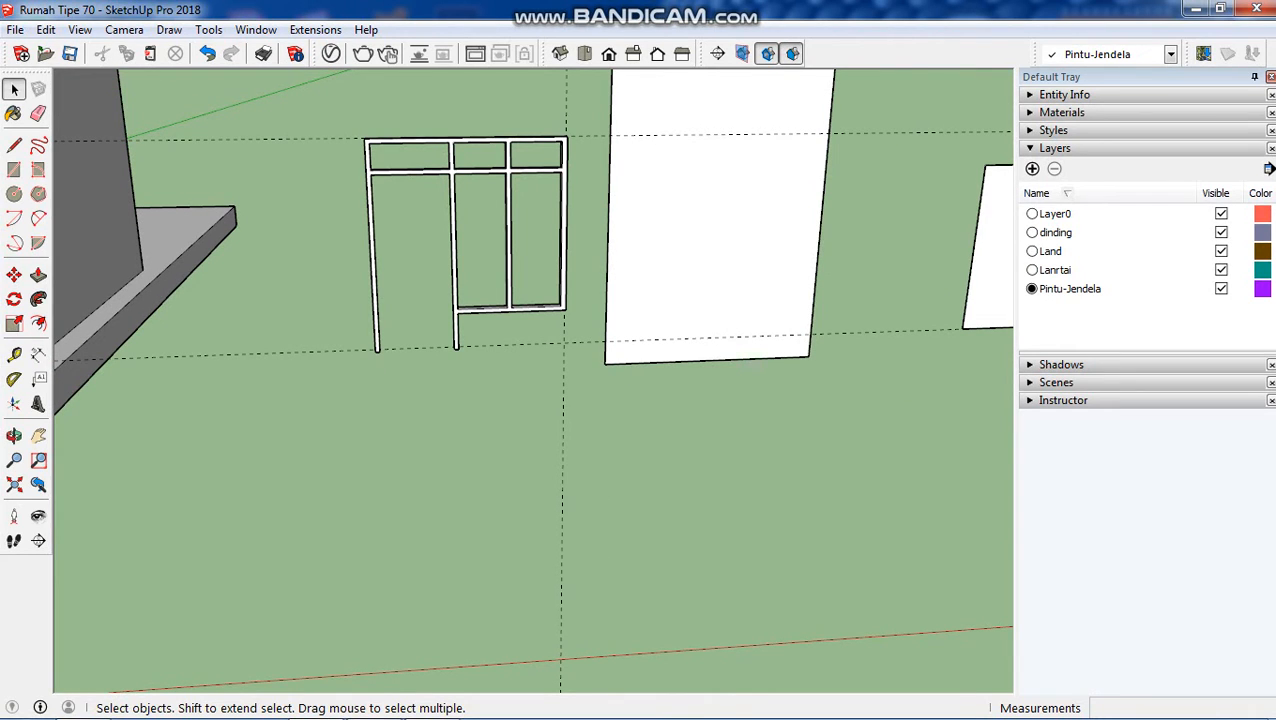
Paint the door and window frame group with the 0137_Black material from the Colors-Named collection.
{"action": "left_click", "coordinate": [1061, 112]}
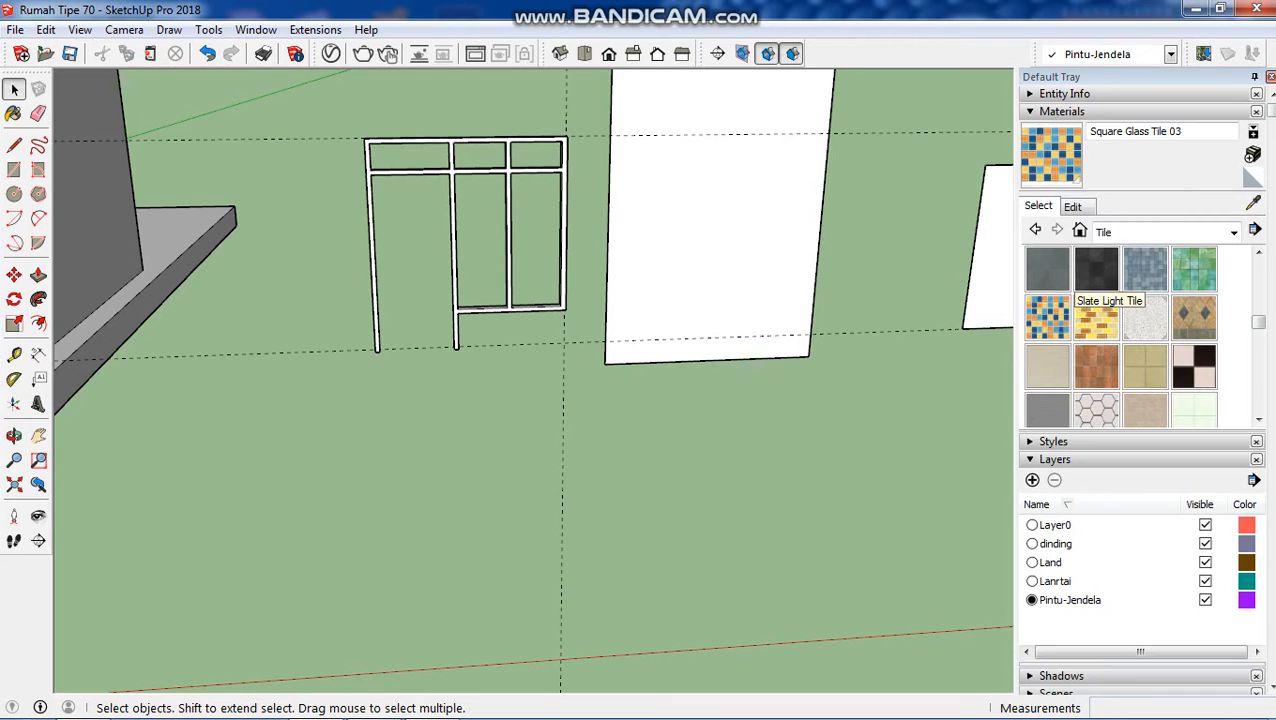
{"action": "left_click", "coordinate": [1233, 232]}
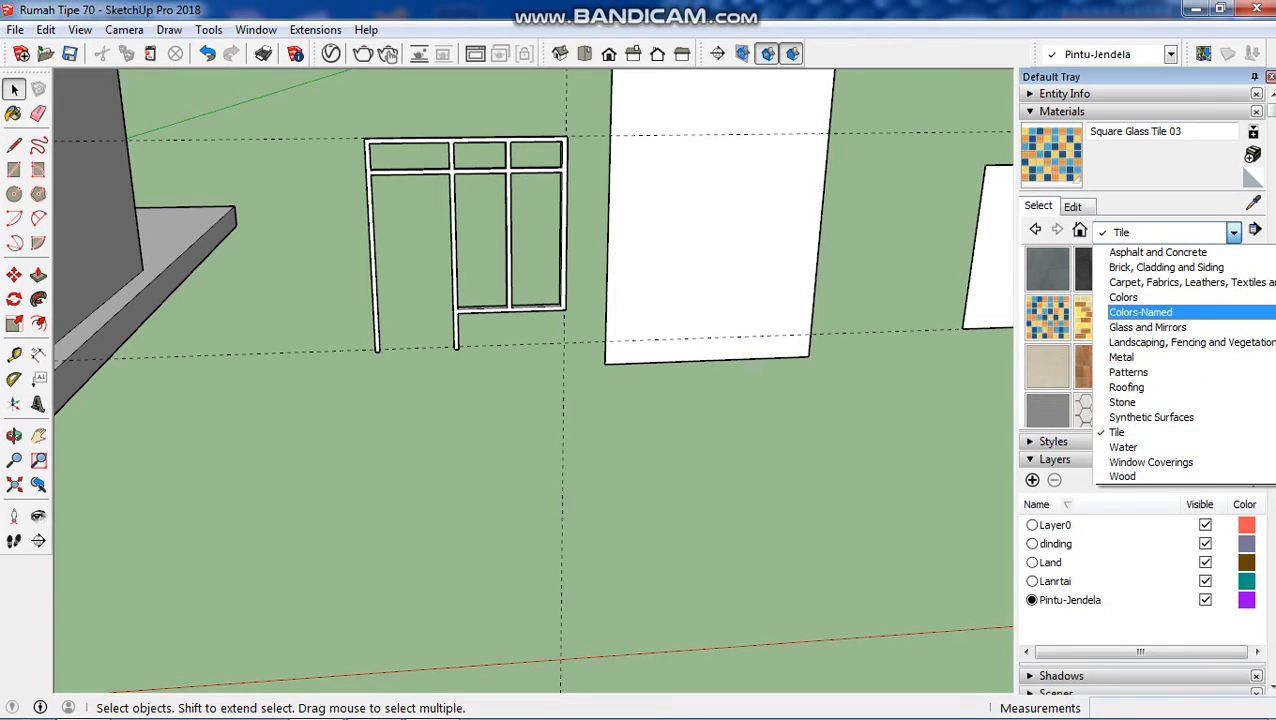
{"action": "left_click", "coordinate": [1140, 312]}
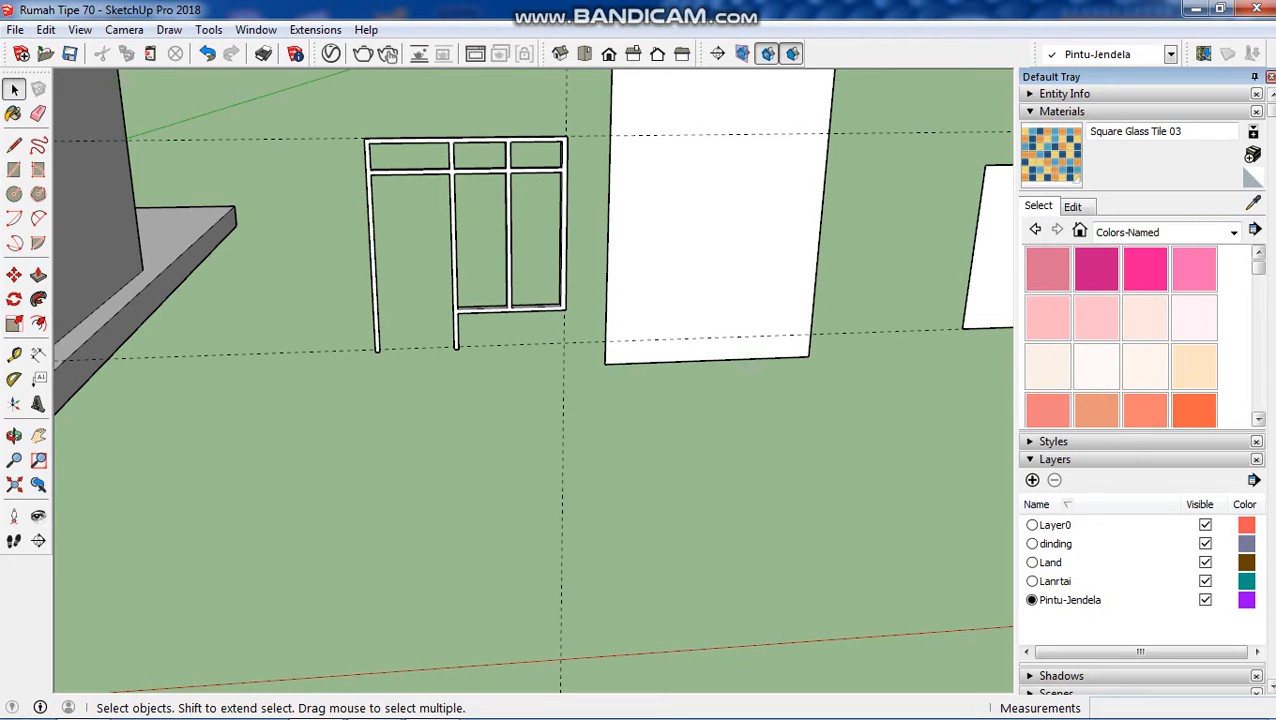
{"action": "left_click", "coordinate": [1258, 419]}
{"action": "left_click", "coordinate": [1258, 419]}
{"action": "left_click", "coordinate": [1258, 419]}
{"action": "left_click", "coordinate": [1258, 419]}
{"action": "left_click", "coordinate": [1258, 419]}
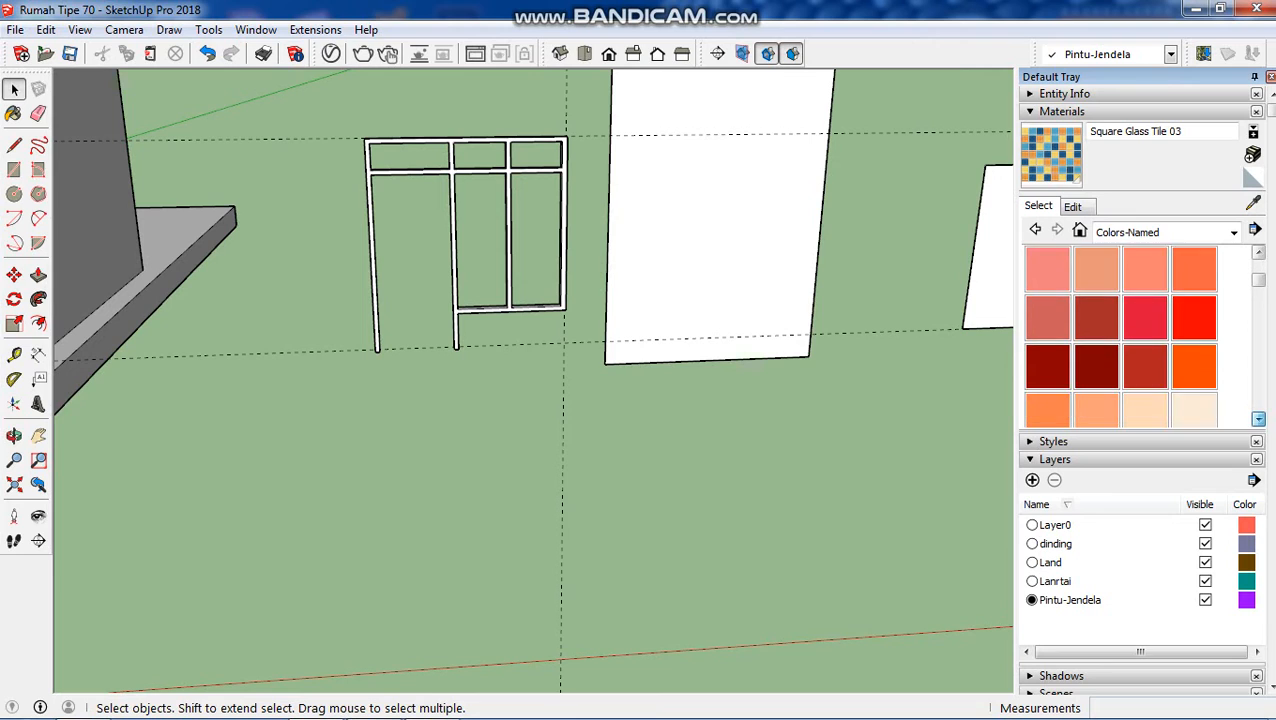
{"action": "left_click", "coordinate": [1258, 419]}
{"action": "left_click", "coordinate": [1258, 419]}
{"action": "left_click", "coordinate": [1258, 419]}
{"action": "left_click", "coordinate": [1258, 419]}
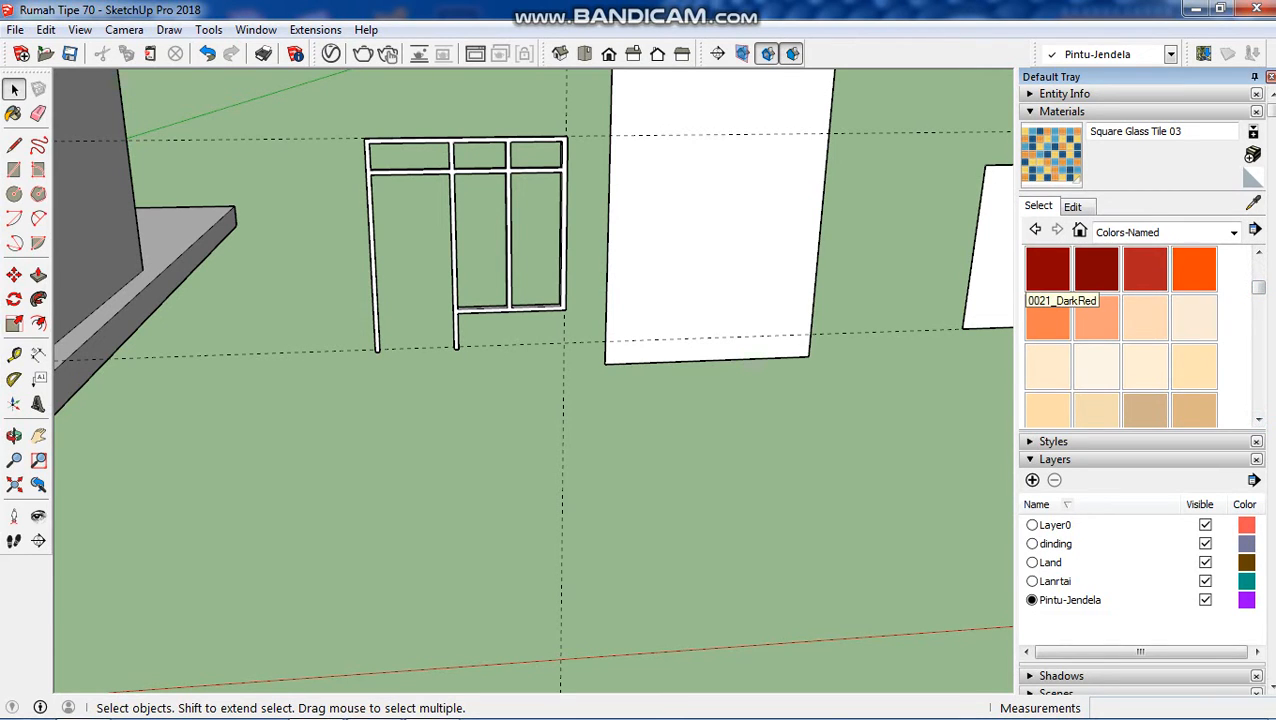
{"action": "left_click_drag", "start_coordinate": [1258, 287], "coordinate": [1258, 398]}
{"action": "left_click", "coordinate": [1047, 338]}
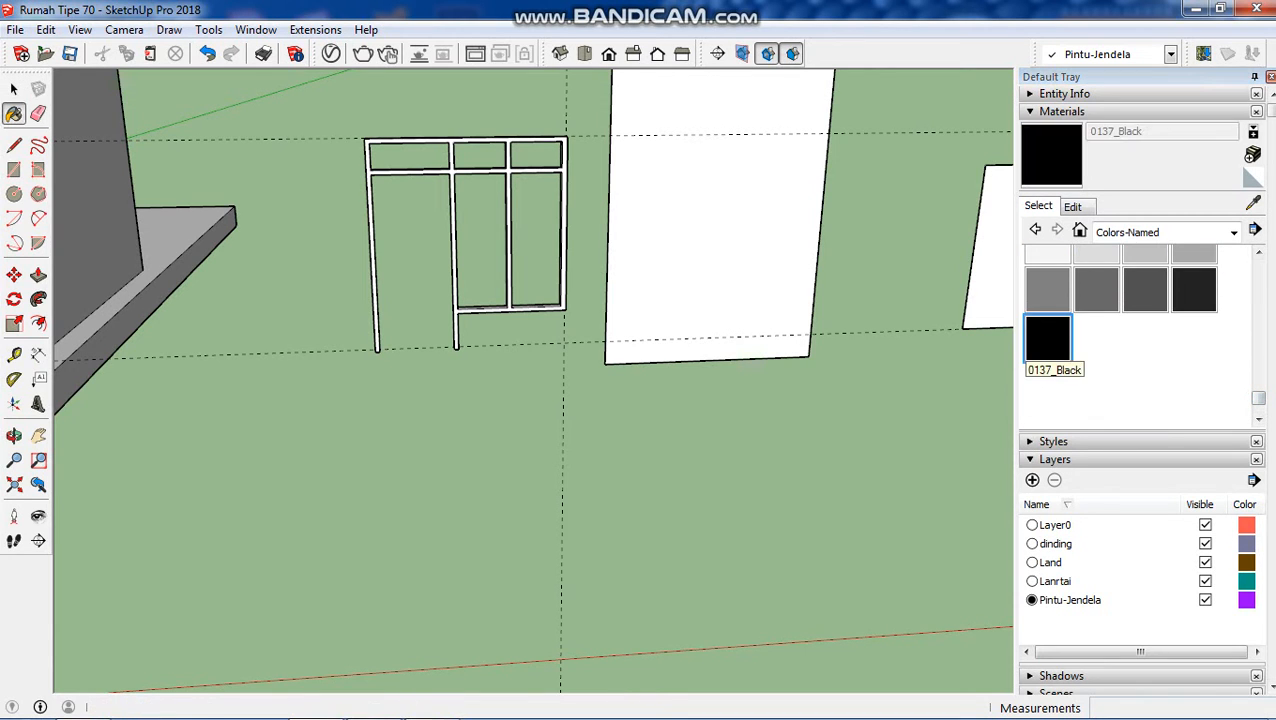
{"action": "scroll", "coordinate": [436, 185], "scroll_direction": "up", "scroll_amount": 1}
{"action": "scroll", "coordinate": [457, 175], "scroll_direction": "up", "scroll_amount": 3}
{"action": "left_click", "coordinate": [460, 172]}
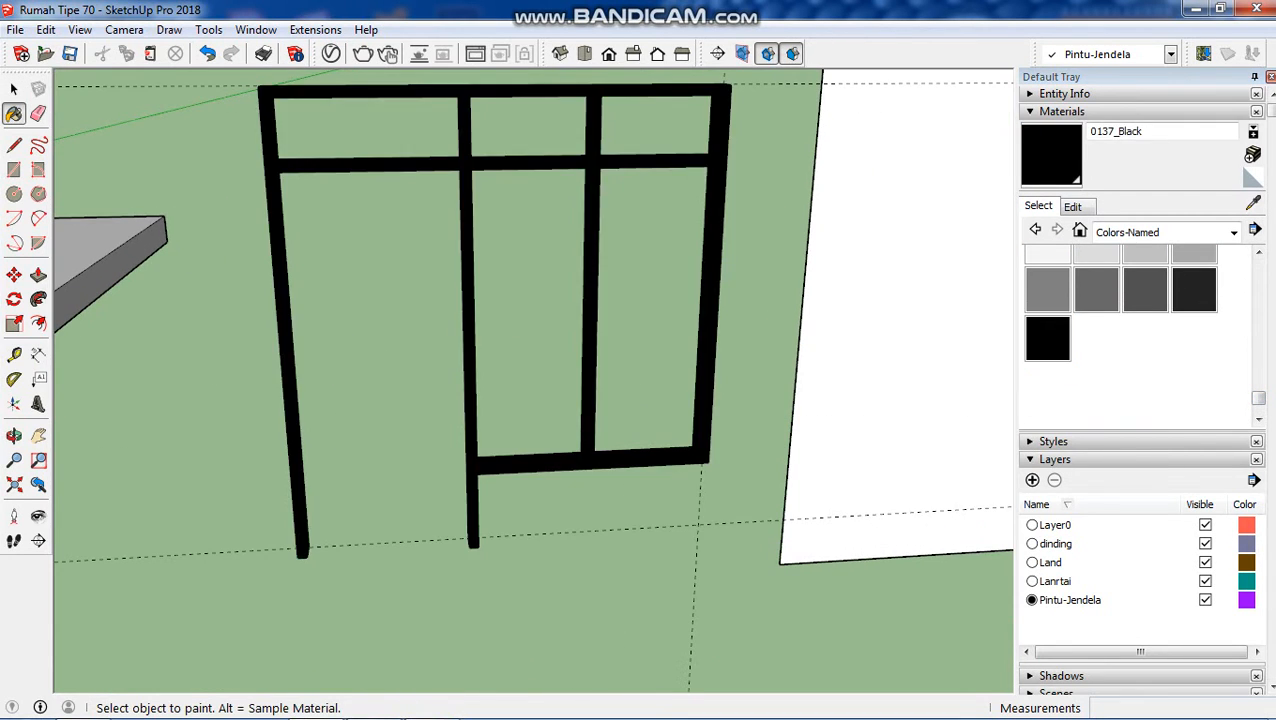
{"action": "scroll", "coordinate": [407, 236], "scroll_direction": "down", "scroll_amount": 5}
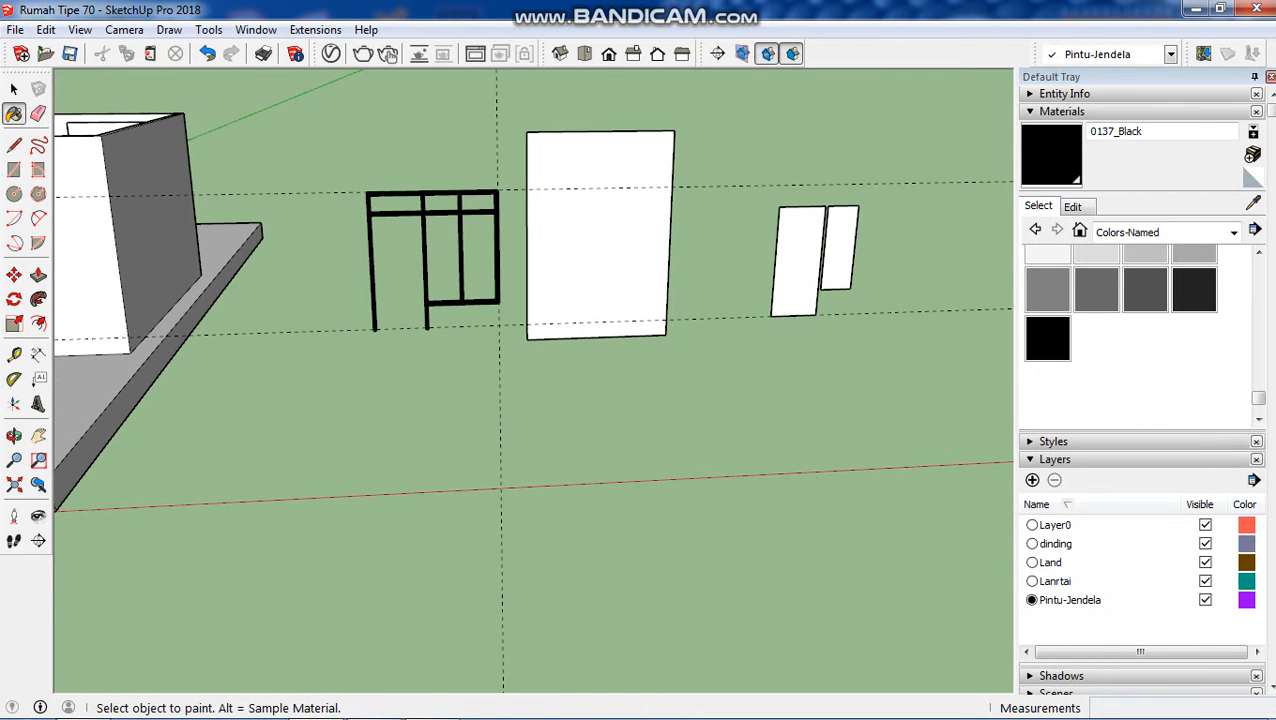
Extrude the taller door leaf face 0,04 m with Push/Pull.
{"action": "left_click", "coordinate": [14, 436]}
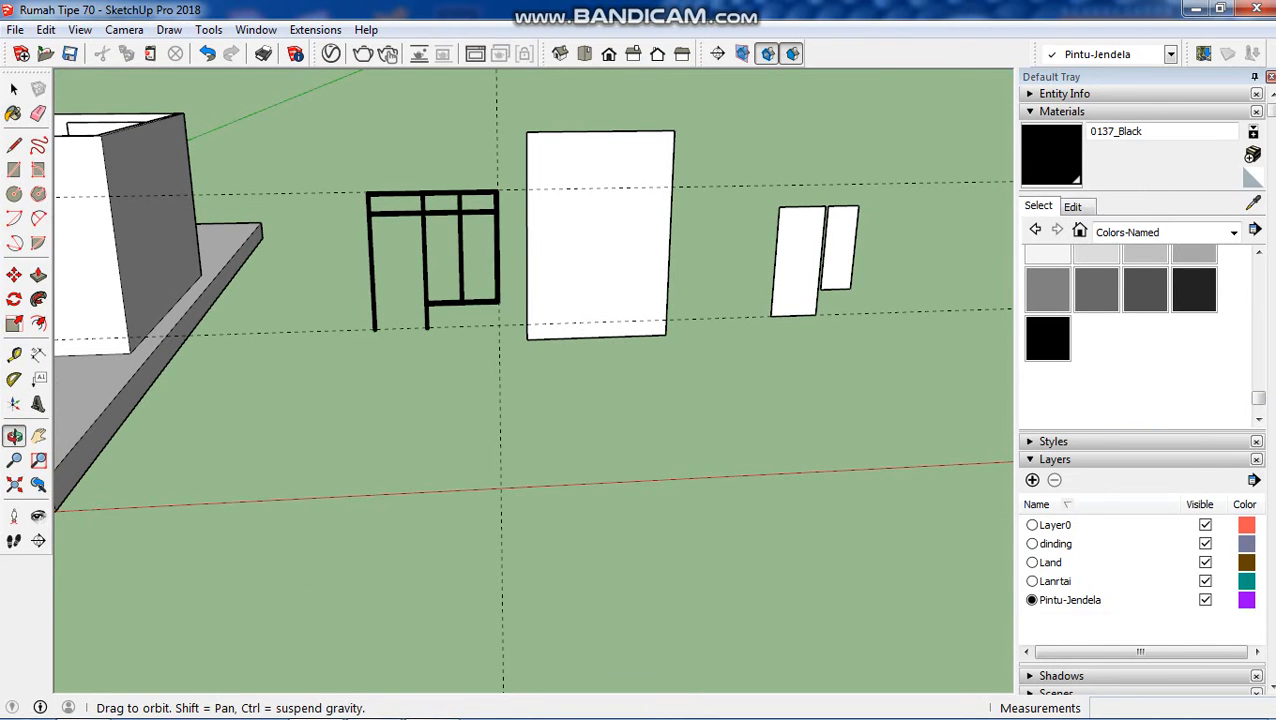
{"action": "mouse_move", "coordinate": [480, 330]}
{"action": "middle_mouse_down"}
{"action": "mouse_move", "coordinate": [590, 365]}
{"action": "mouse_move", "coordinate": [559, 363]}
{"action": "middle_mouse_up"}
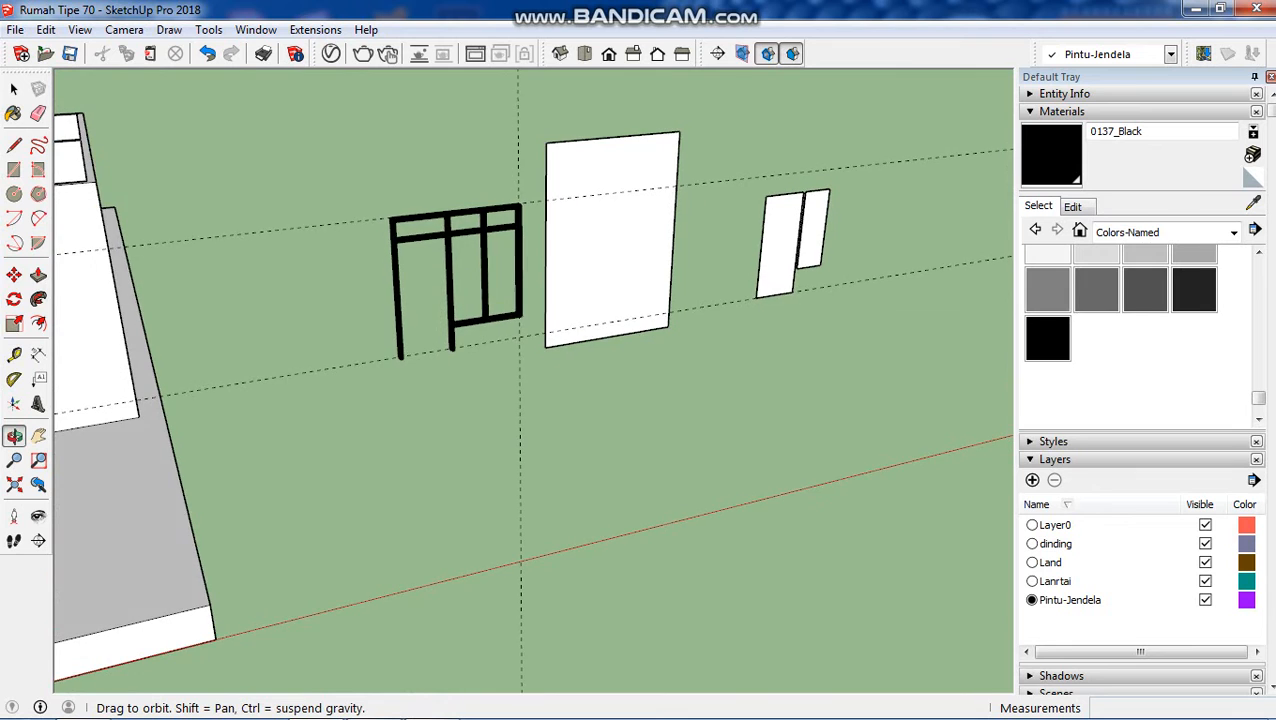
{"action": "scroll", "coordinate": [865, 260], "scroll_direction": "up", "scroll_amount": 6}
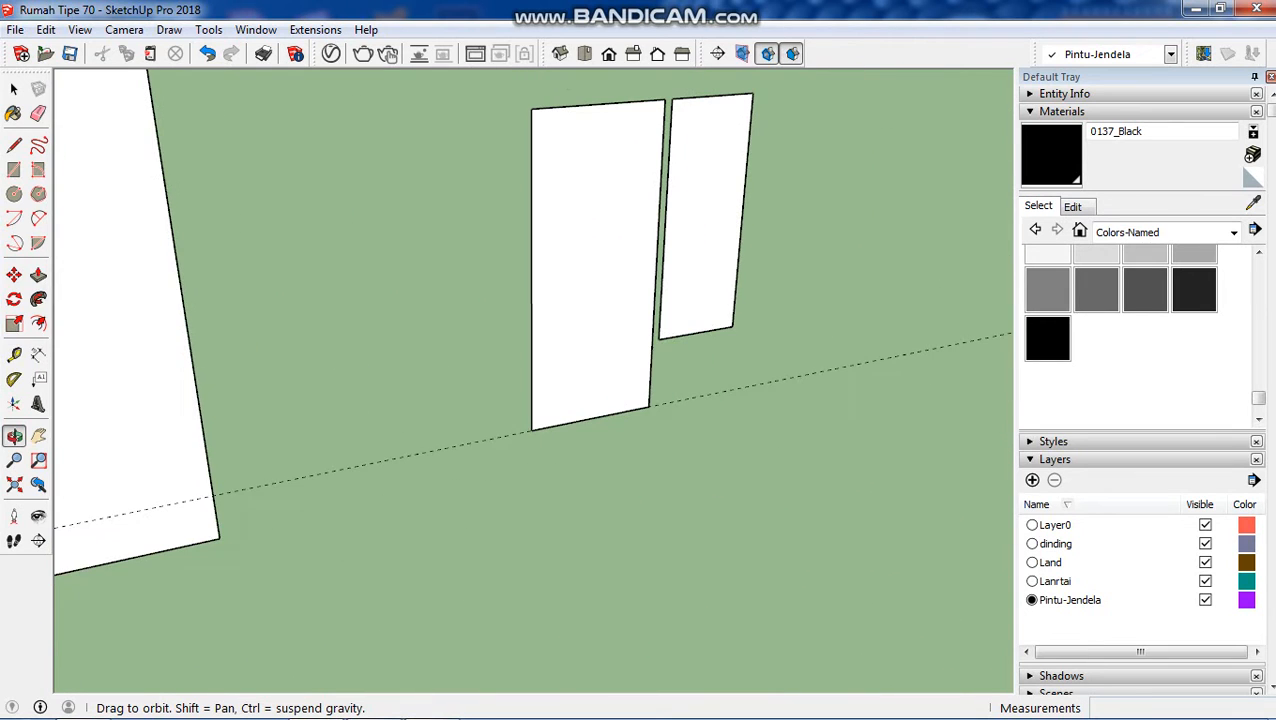
{"action": "middle_click_drag", "start_coordinate": [705, 350], "coordinate": [696, 312]}
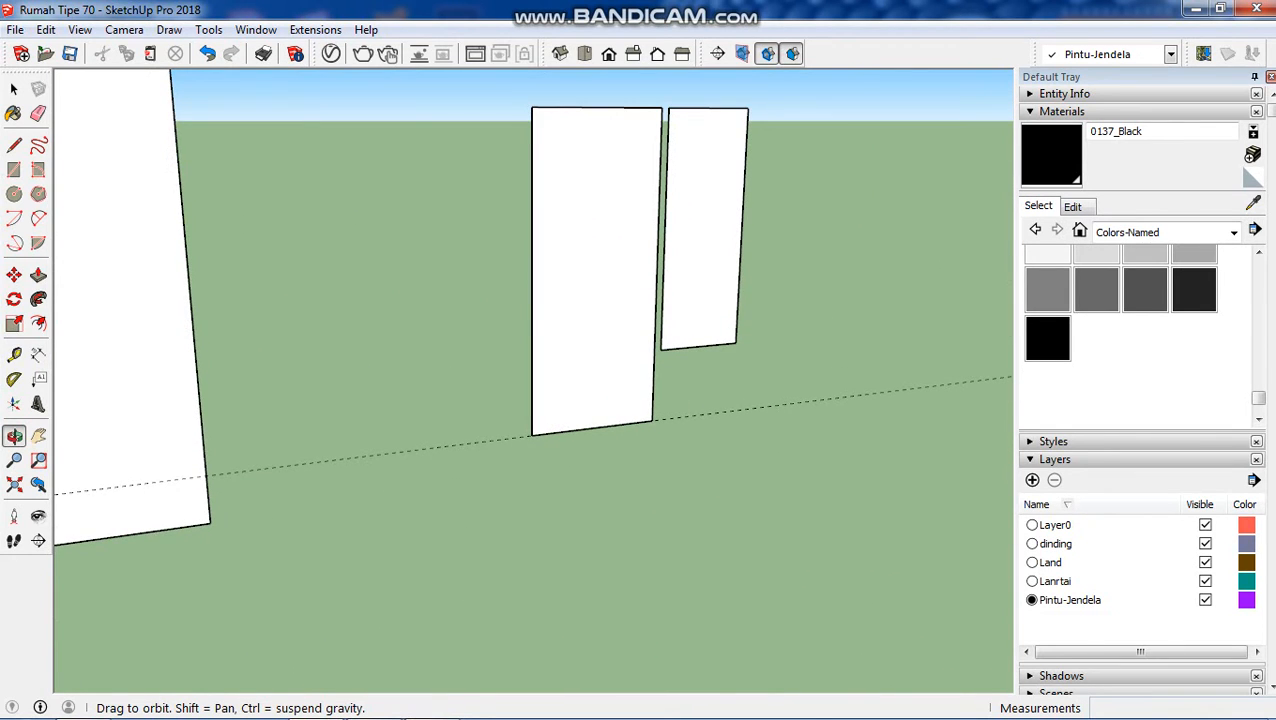
{"action": "scroll", "coordinate": [612, 224], "scroll_direction": "up", "scroll_amount": 3}
{"action": "scroll", "coordinate": [518, 215], "scroll_direction": "down", "scroll_amount": 2}
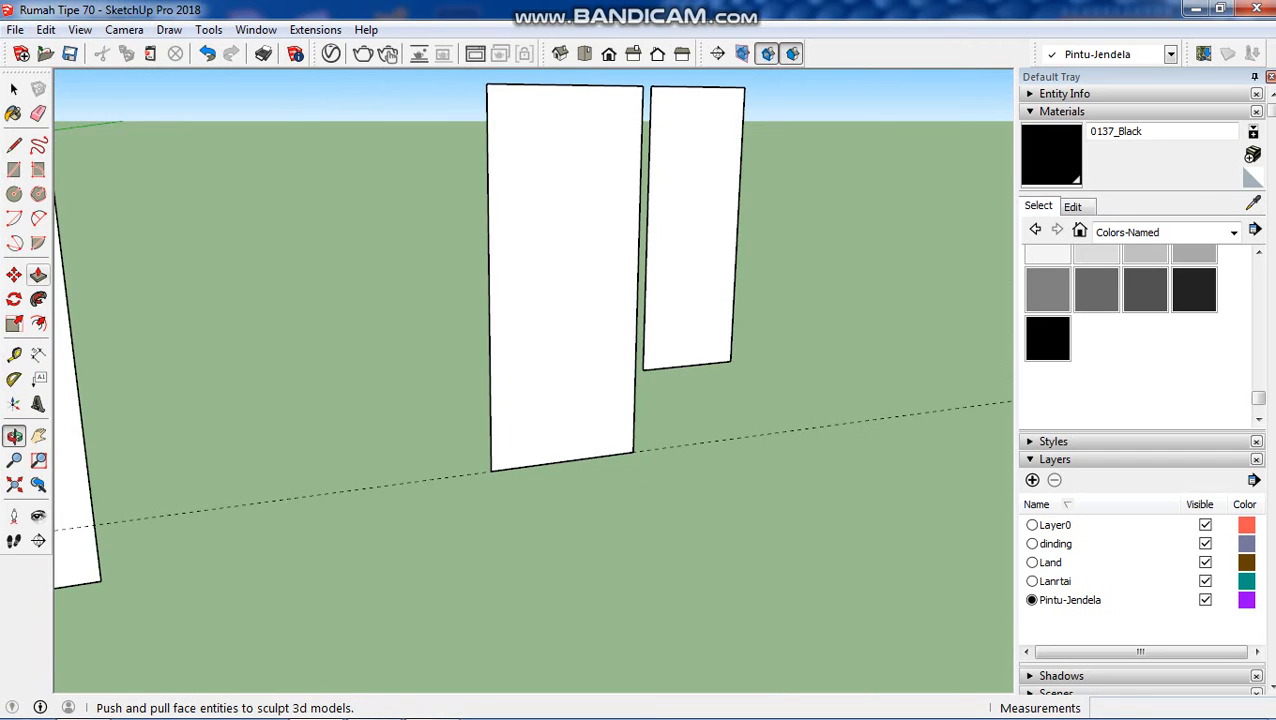
{"action": "left_click", "coordinate": [38, 274]}
{"action": "scroll", "coordinate": [519, 210], "scroll_direction": "up", "scroll_amount": 2}
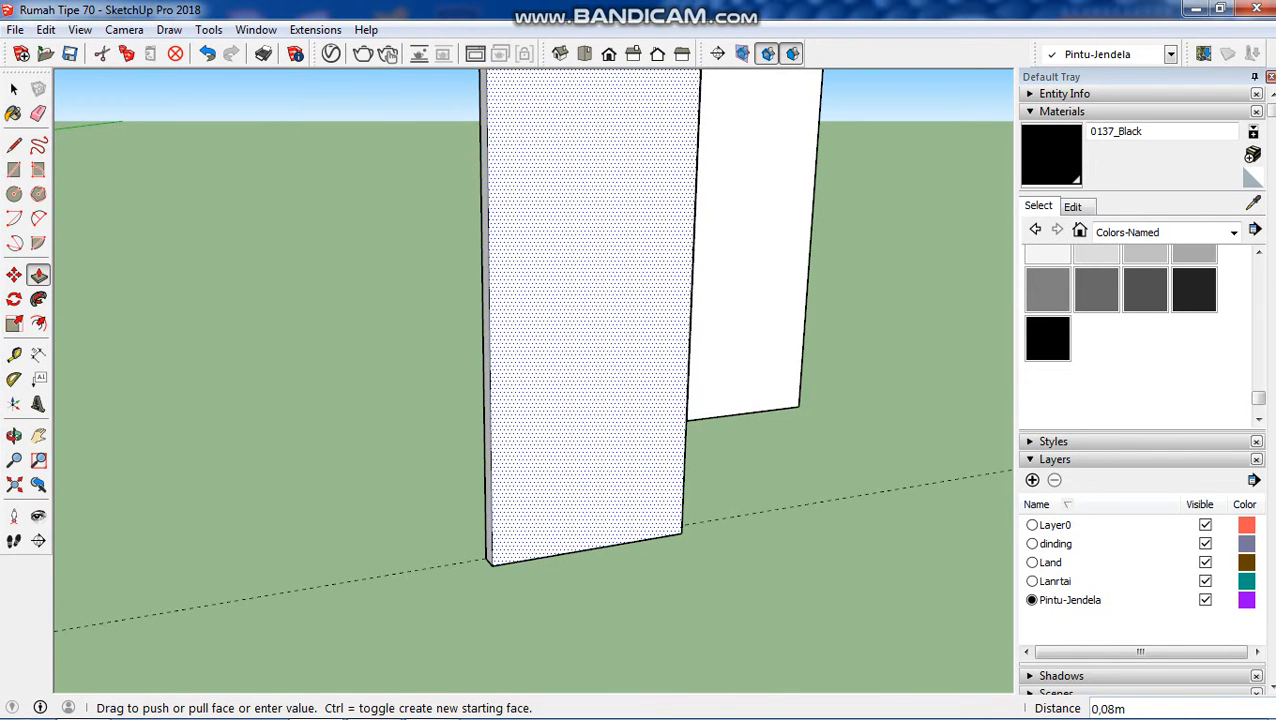
{"action": "type", "text": "0,04"}
{"action": "key", "text": "Return"}
{"action": "scroll", "coordinate": [180, 222], "scroll_direction": "down", "scroll_amount": 3}
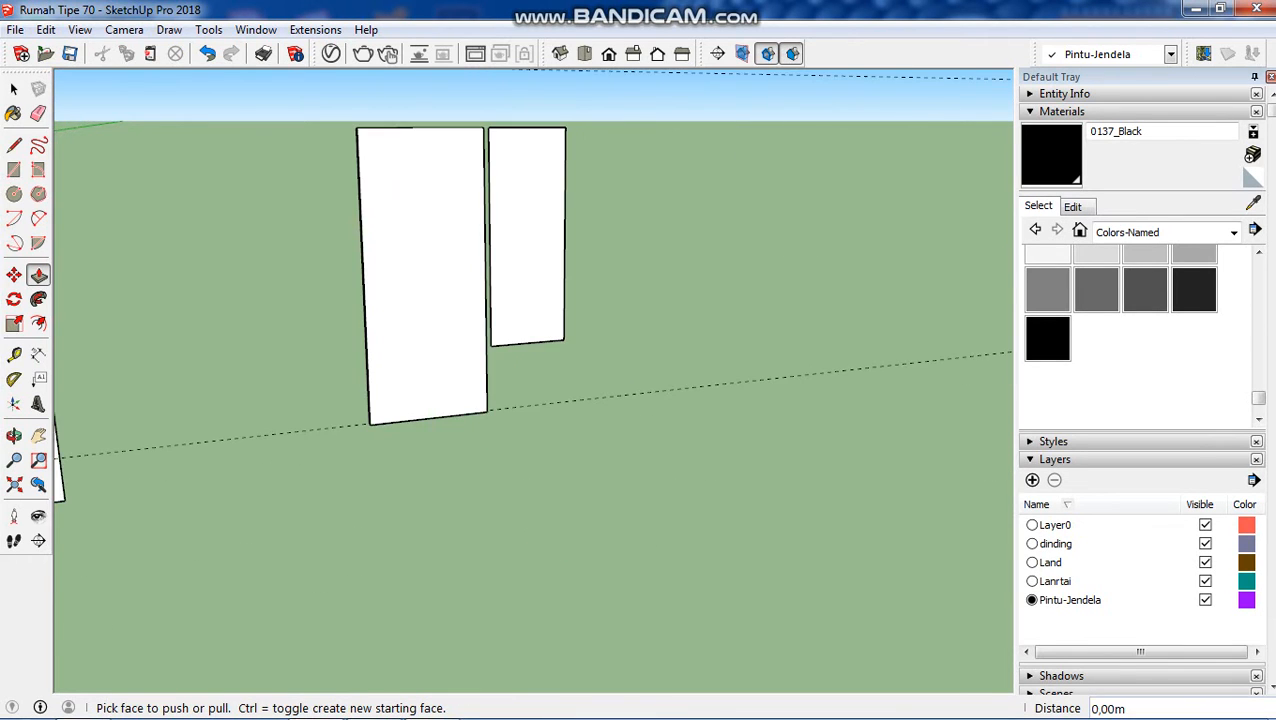
Place a guide parallel to the door leaf's bottom edge, 0,15 m above it.
{"action": "scroll", "coordinate": [452, 259], "scroll_direction": "up", "scroll_amount": 3}
{"action": "scroll", "coordinate": [517, 241], "scroll_direction": "down", "scroll_amount": 1}
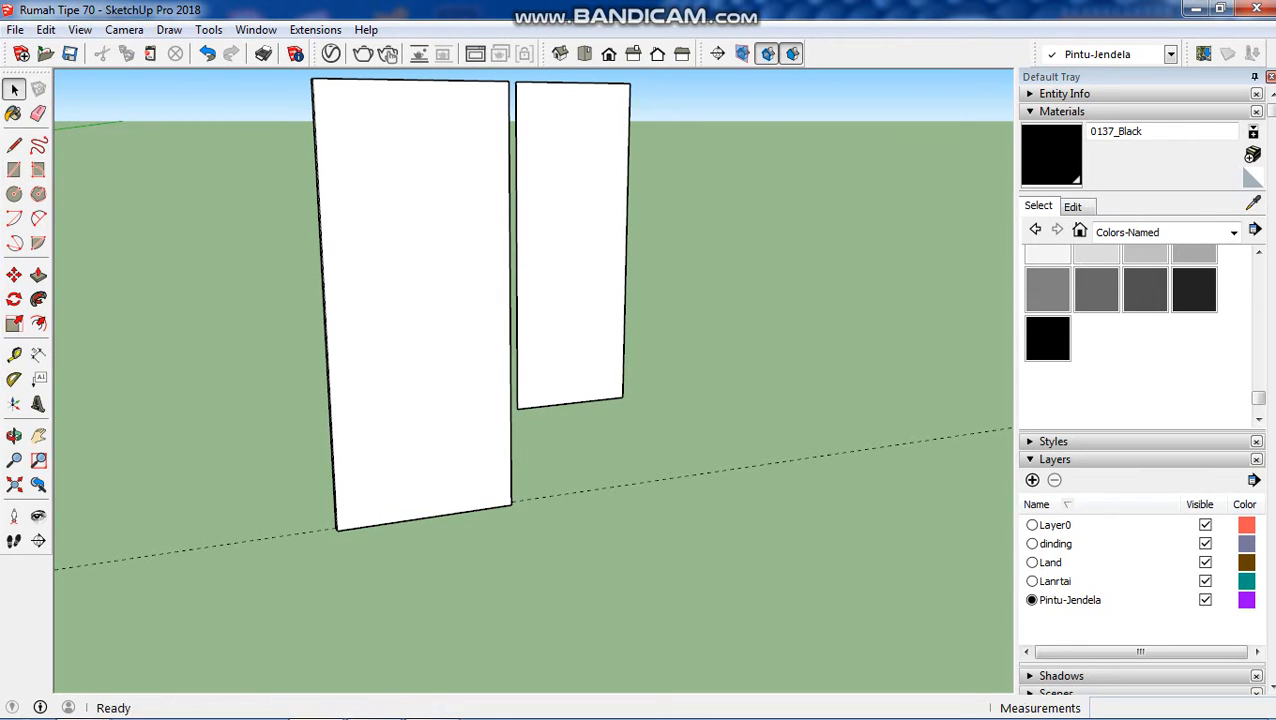
{"action": "left_click", "coordinate": [14, 355]}
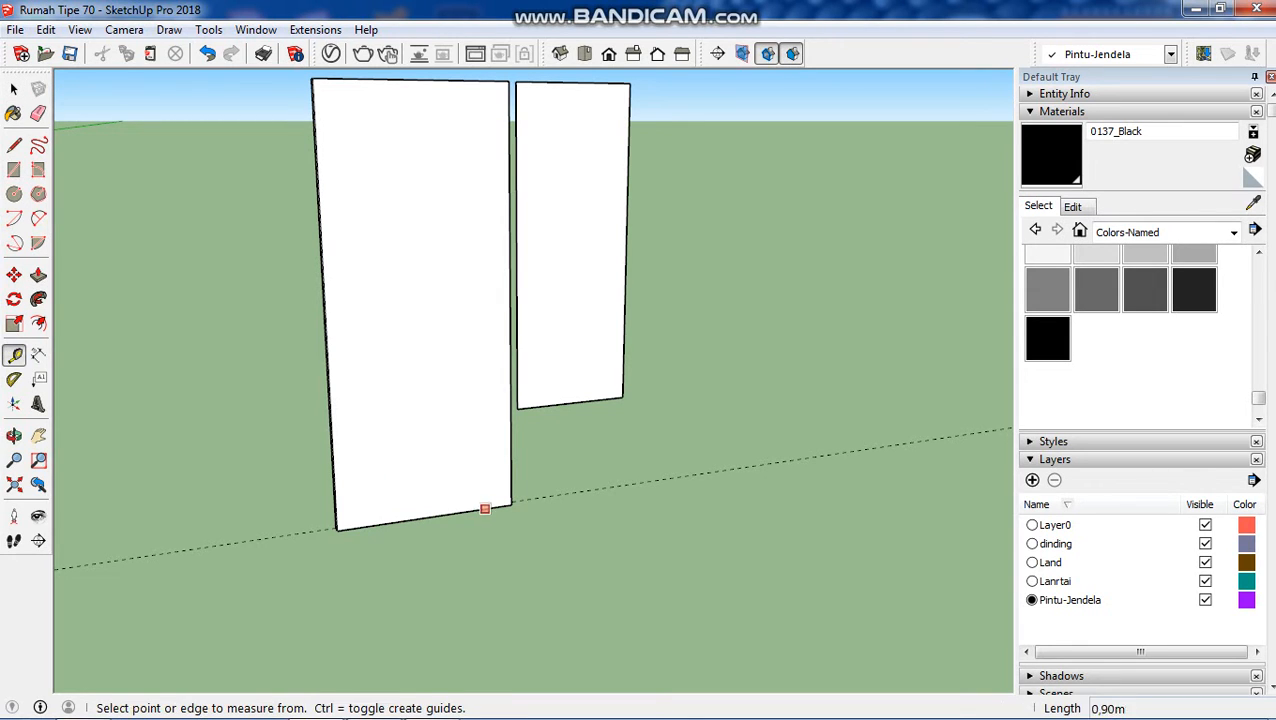
{"action": "scroll", "coordinate": [395, 525], "scroll_direction": "up", "scroll_amount": 3}
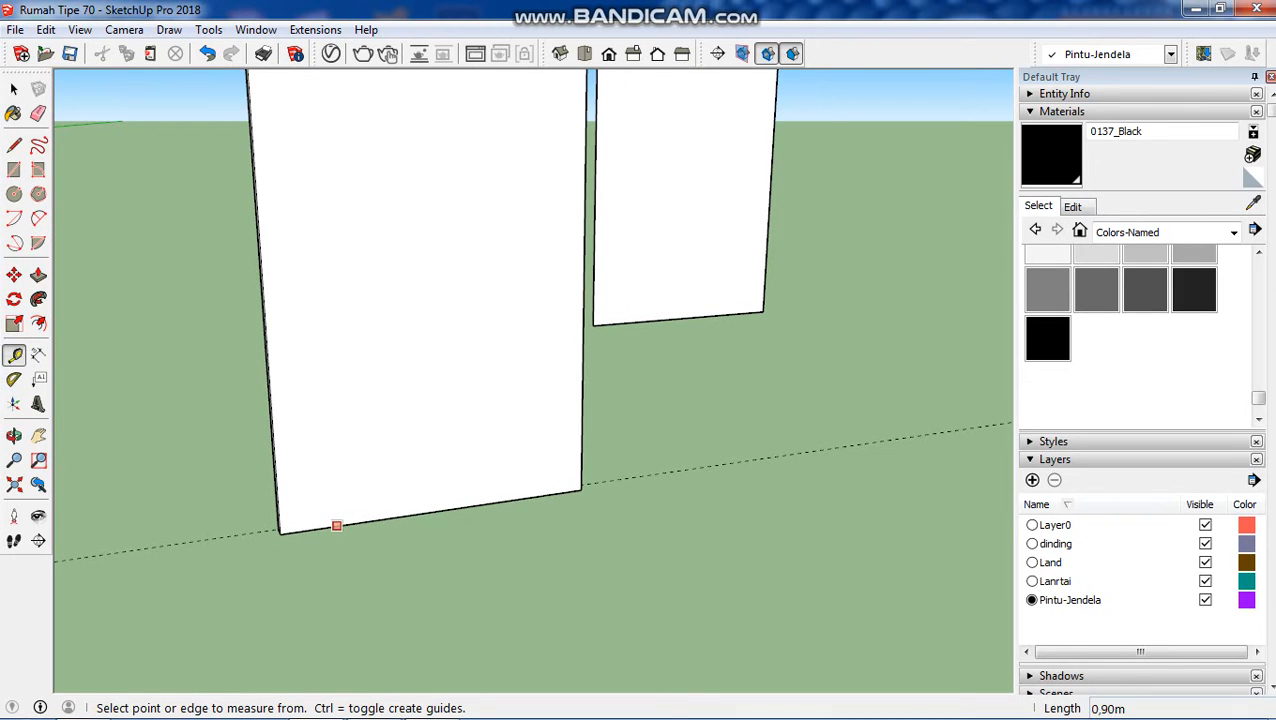
{"action": "left_click", "coordinate": [332, 526]}
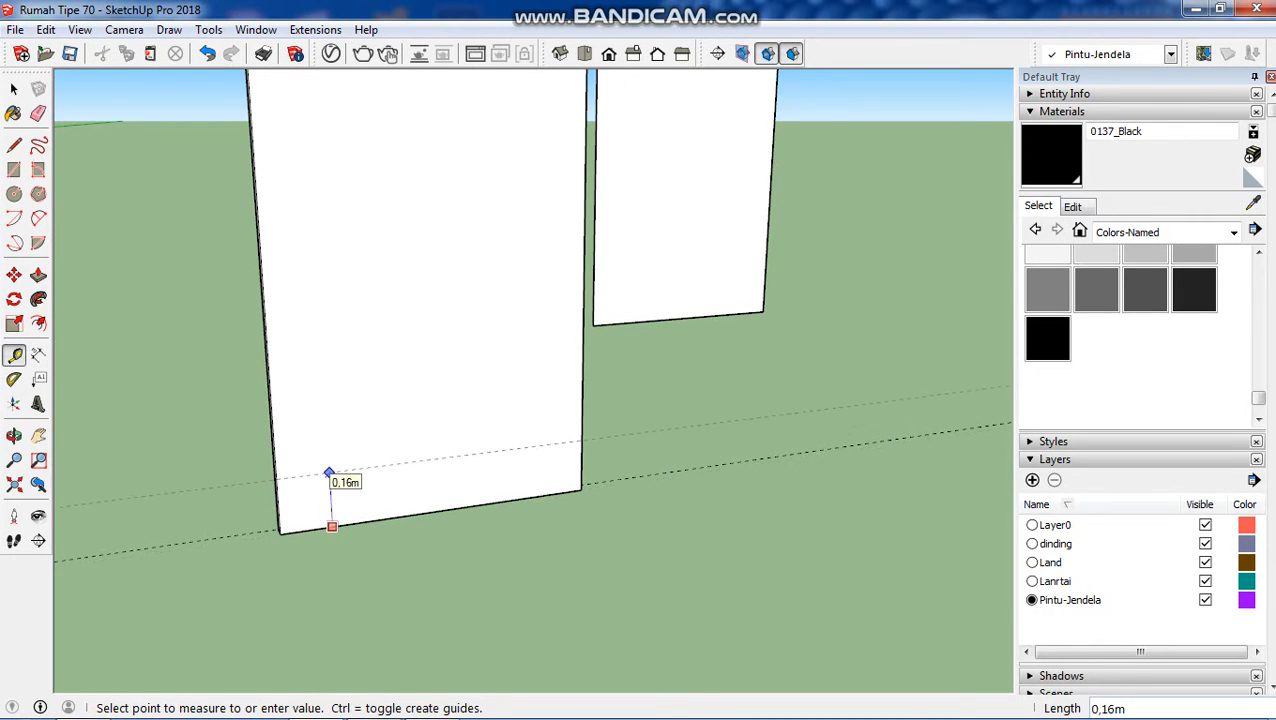
{"action": "type", "text": "0,15"}
{"action": "key", "text": "Return"}
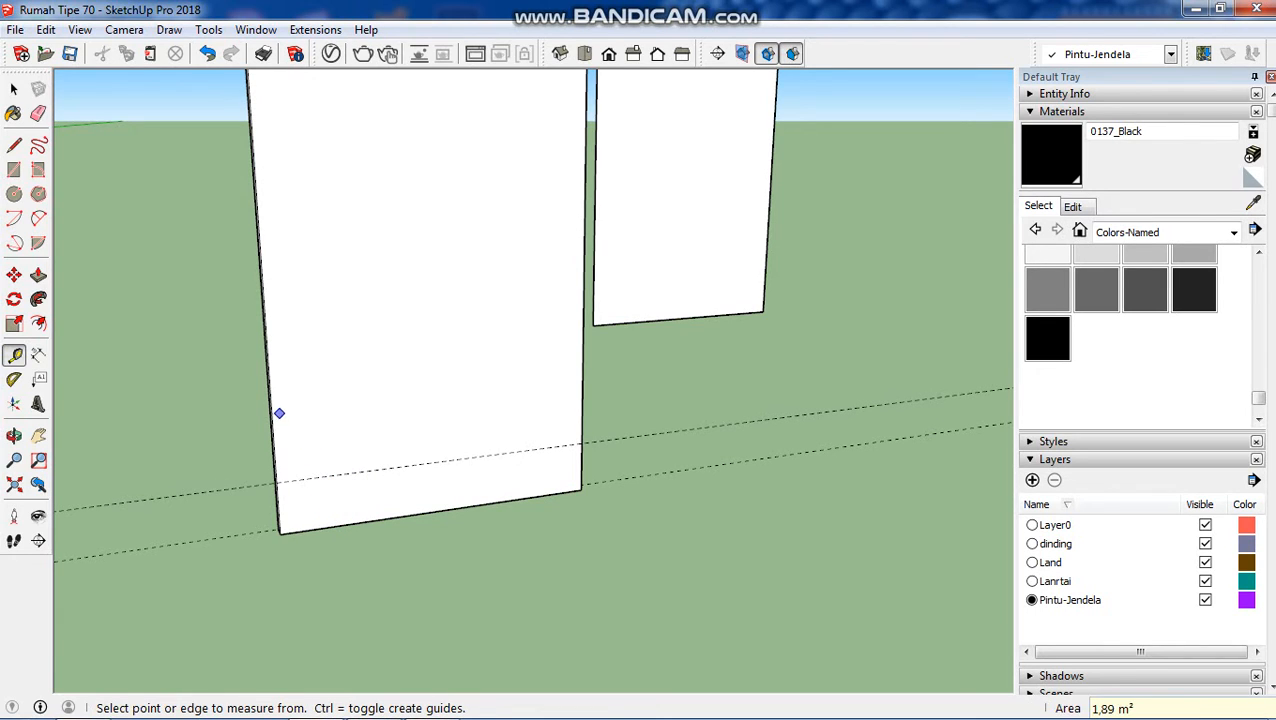
Place vertical guides 0,15 m inward from both side edges of the door leaf.
{"action": "left_click", "coordinate": [270, 404]}
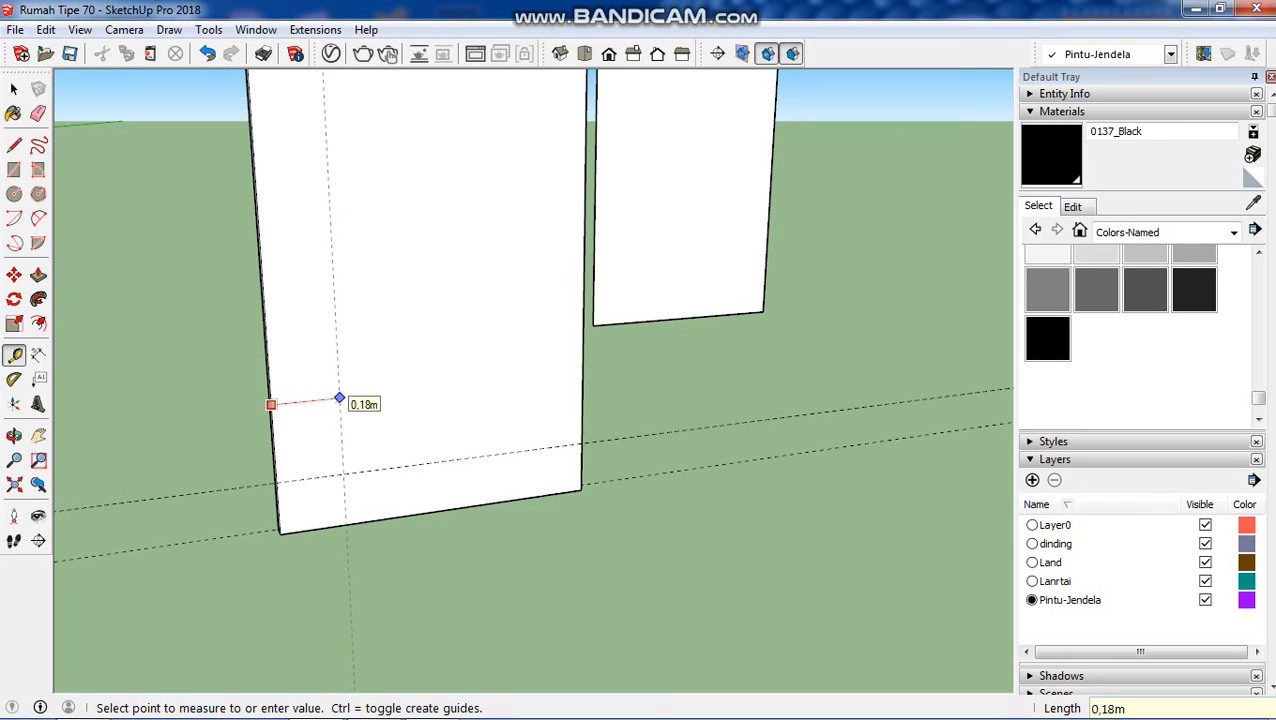
{"action": "type", "text": "0"}
{"action": "key", "text": "BackSpace"}
{"action": "key", "text": "Return"}
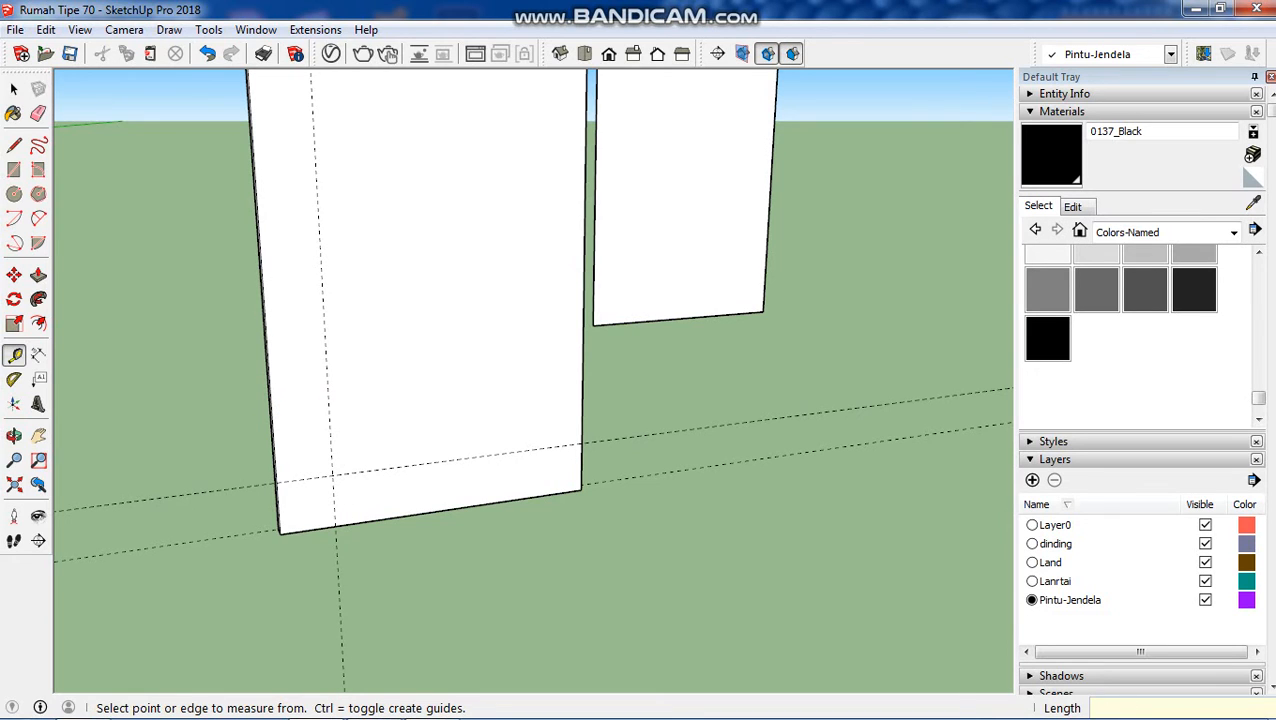
{"action": "left_click", "coordinate": [581, 412]}
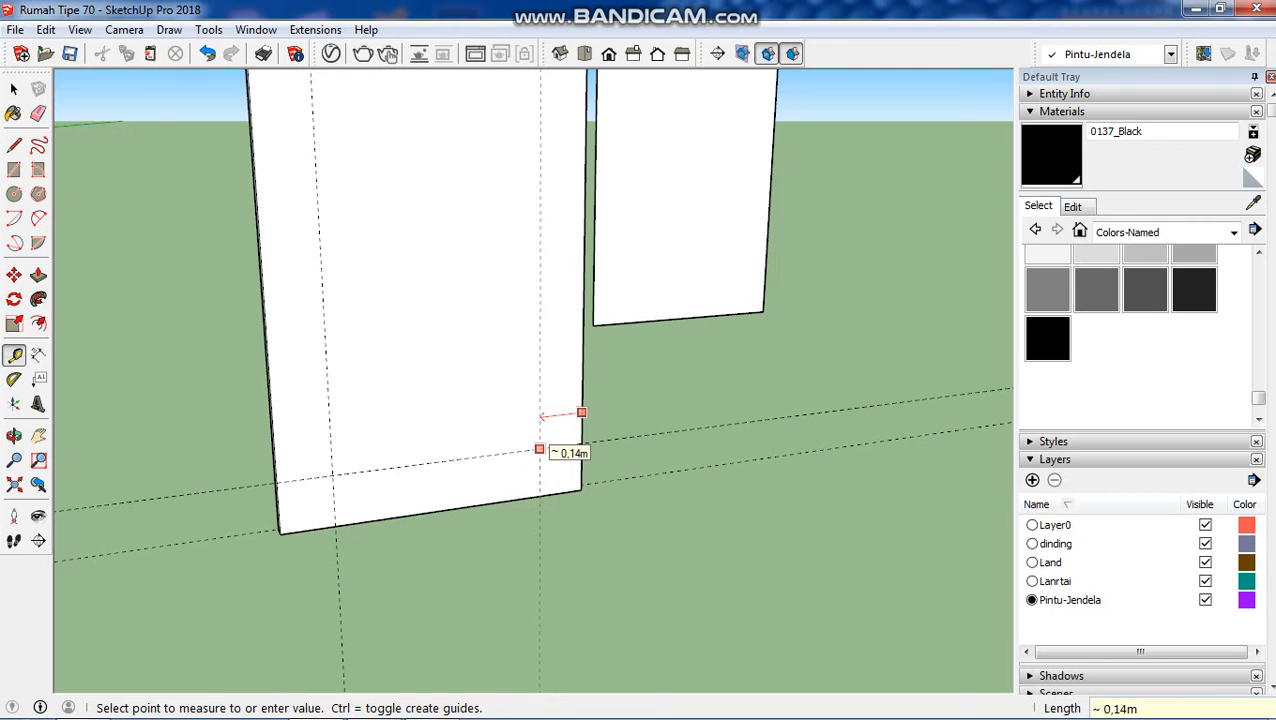
{"action": "type", "text": "0,15"}
{"action": "key", "text": "Return"}
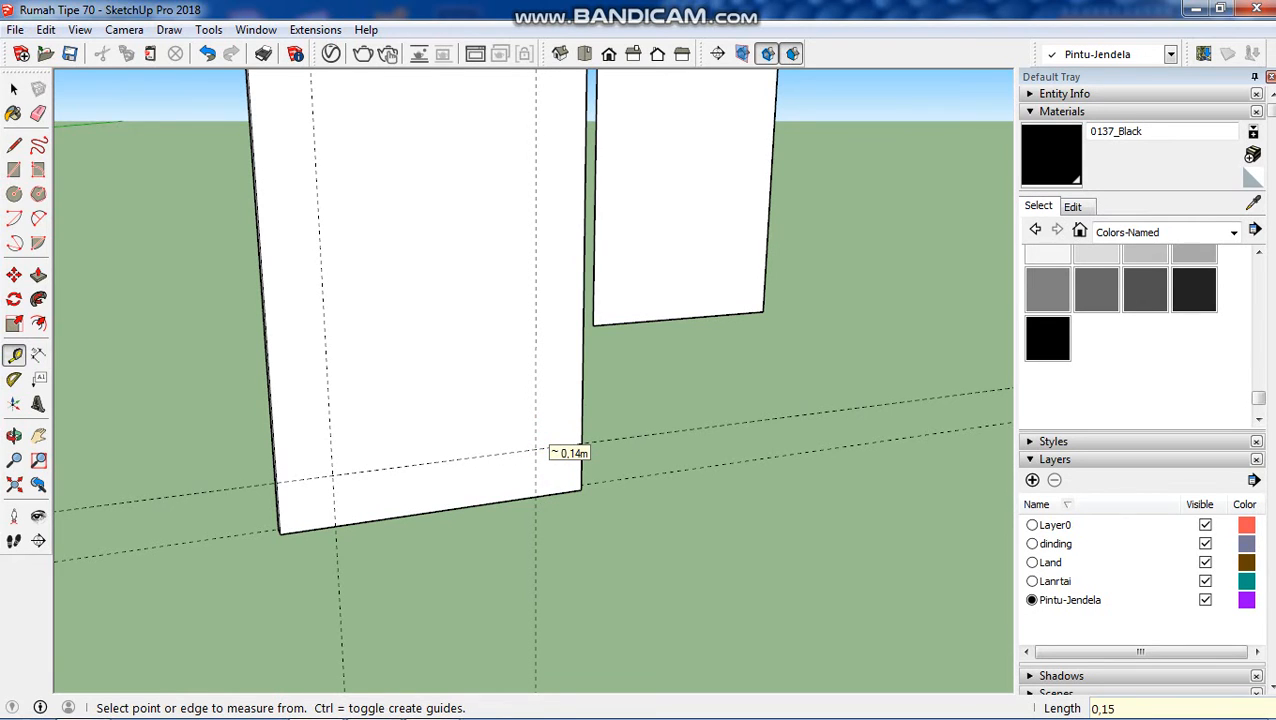
Place a guide parallel to the door leaf's top edge, 0,15 m below it.
{"action": "scroll", "coordinate": [541, 448], "scroll_direction": "down", "scroll_amount": 3}
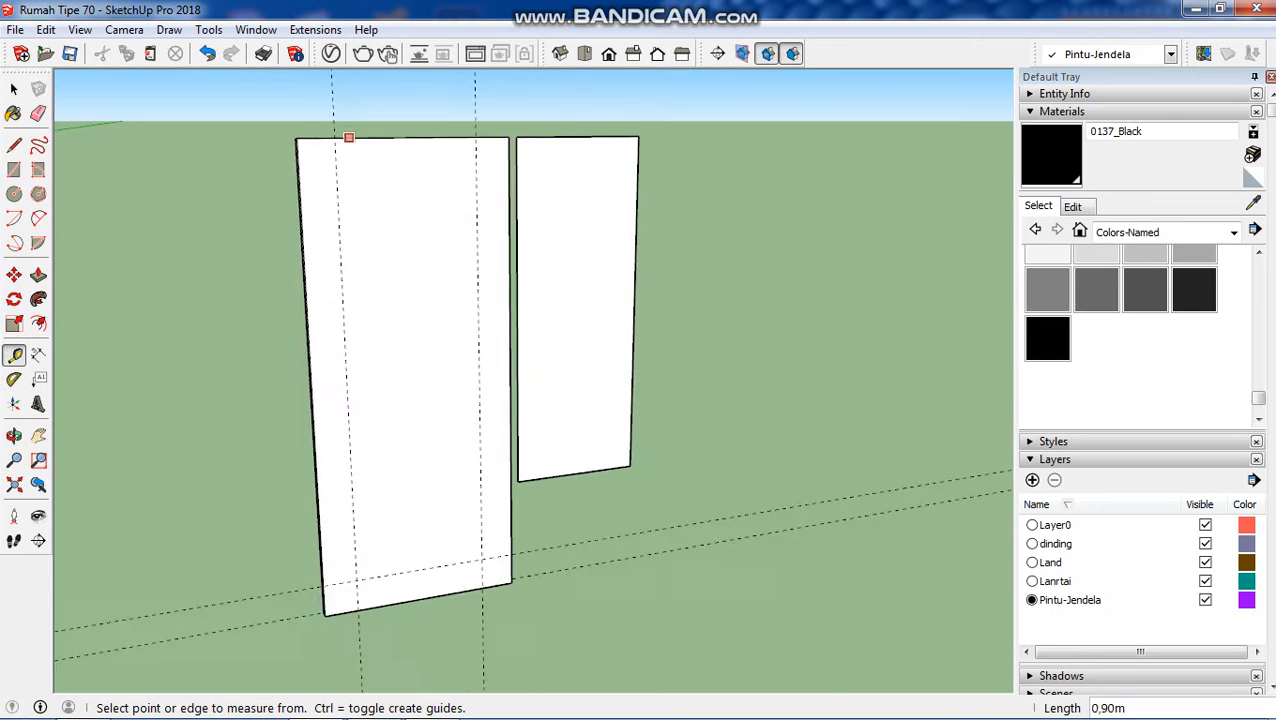
{"action": "scroll", "coordinate": [349, 137], "scroll_direction": "up", "scroll_amount": 3}
{"action": "scroll", "coordinate": [345, 145], "scroll_direction": "down", "scroll_amount": 1}
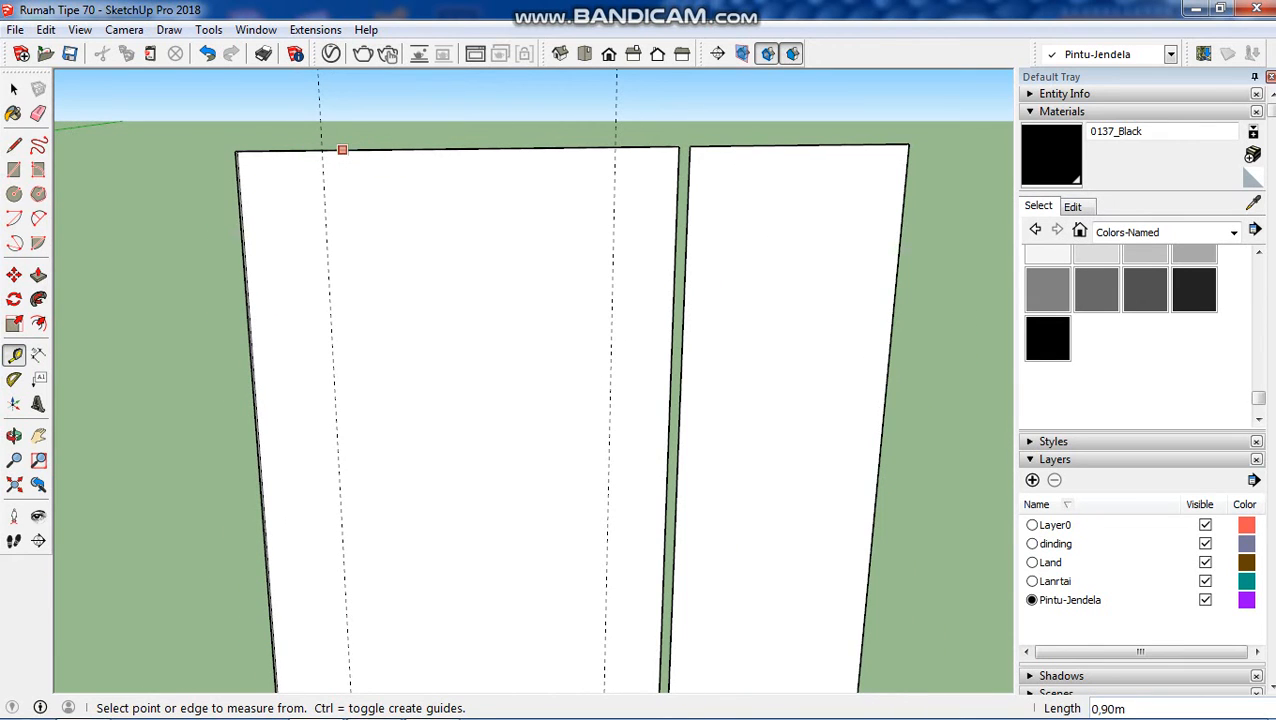
{"action": "left_click", "coordinate": [342, 150]}
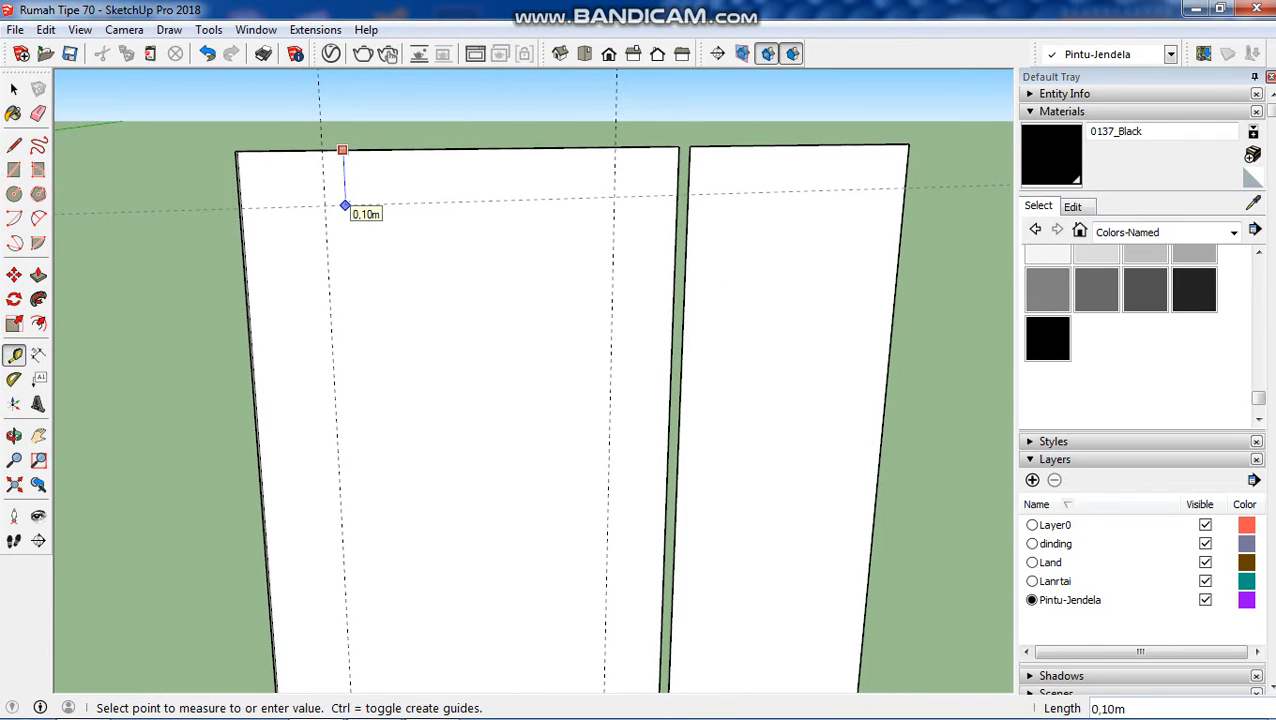
{"action": "type", "text": "0,15"}
{"action": "key", "text": "Return"}
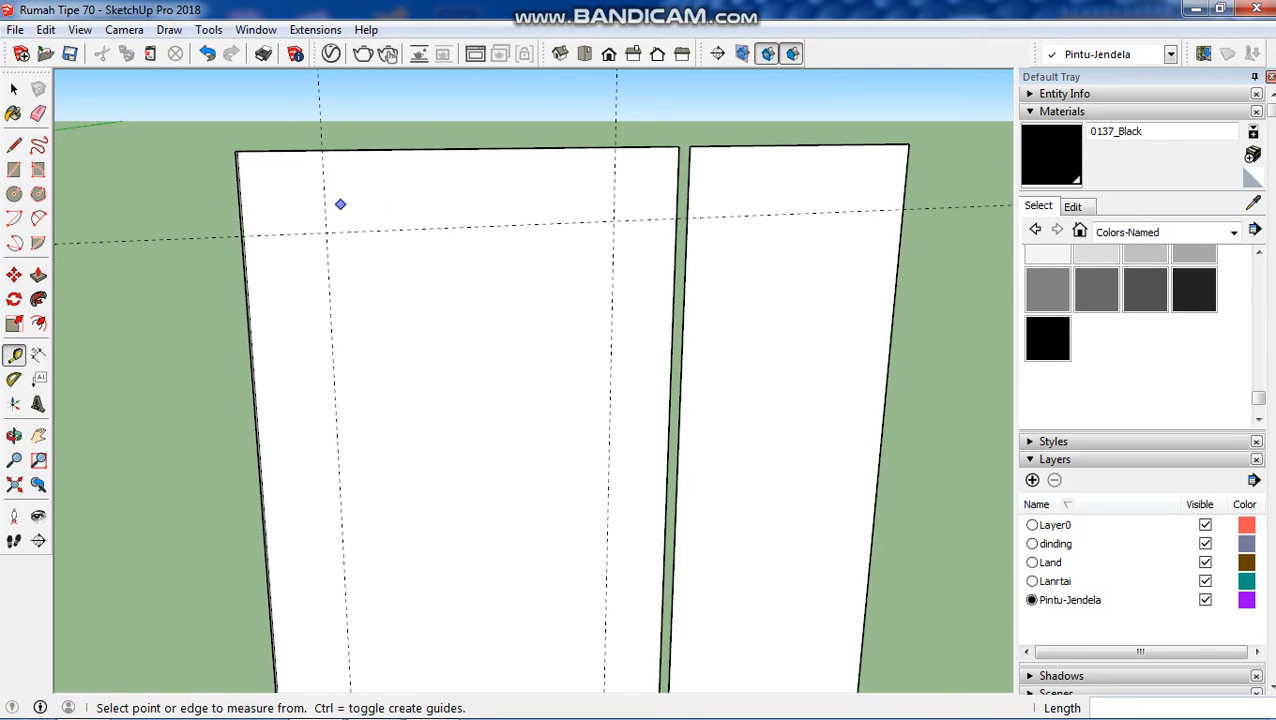
{"action": "scroll", "coordinate": [342, 202], "scroll_direction": "down", "scroll_amount": 5}
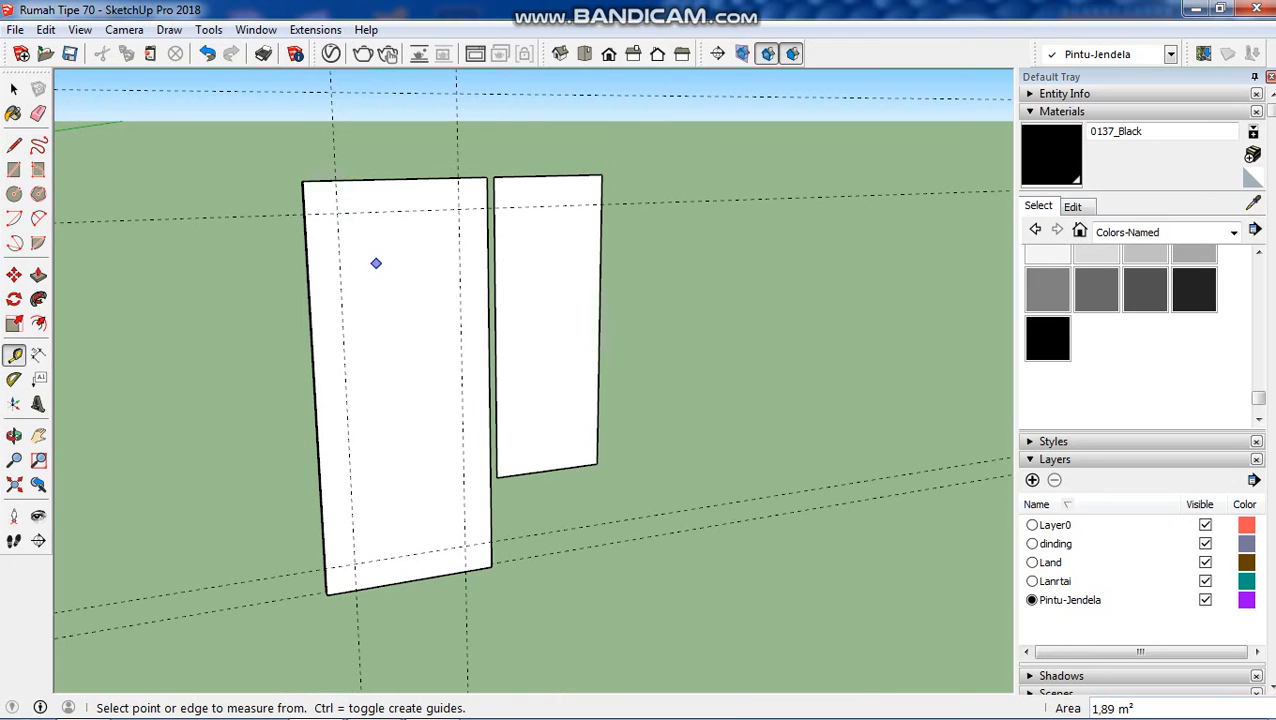
Place a horizontal guide across the door leaf near its mid-height, offset from the bottom edge.
{"action": "scroll", "coordinate": [385, 550], "scroll_direction": "up", "scroll_amount": 3}
{"action": "left_click", "coordinate": [369, 609]}
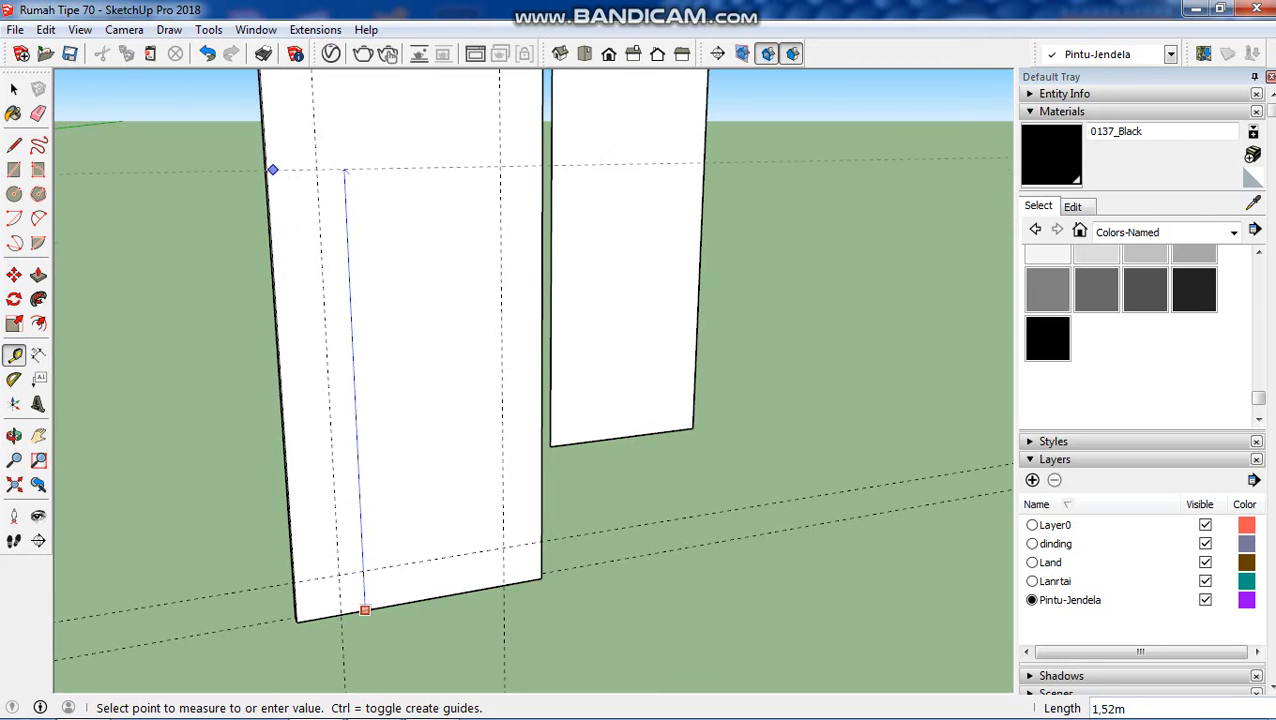
{"action": "scroll", "coordinate": [266, 160], "scroll_direction": "down", "scroll_amount": 2}
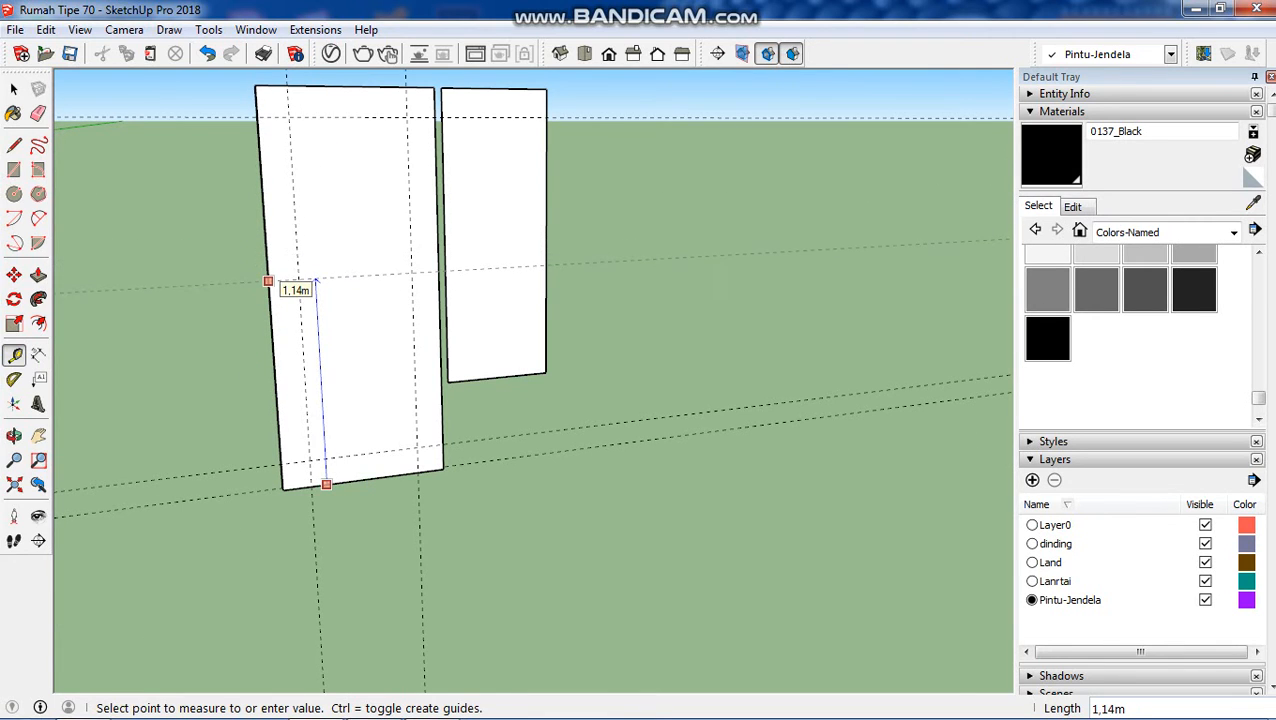
{"action": "left_click", "coordinate": [270, 296]}
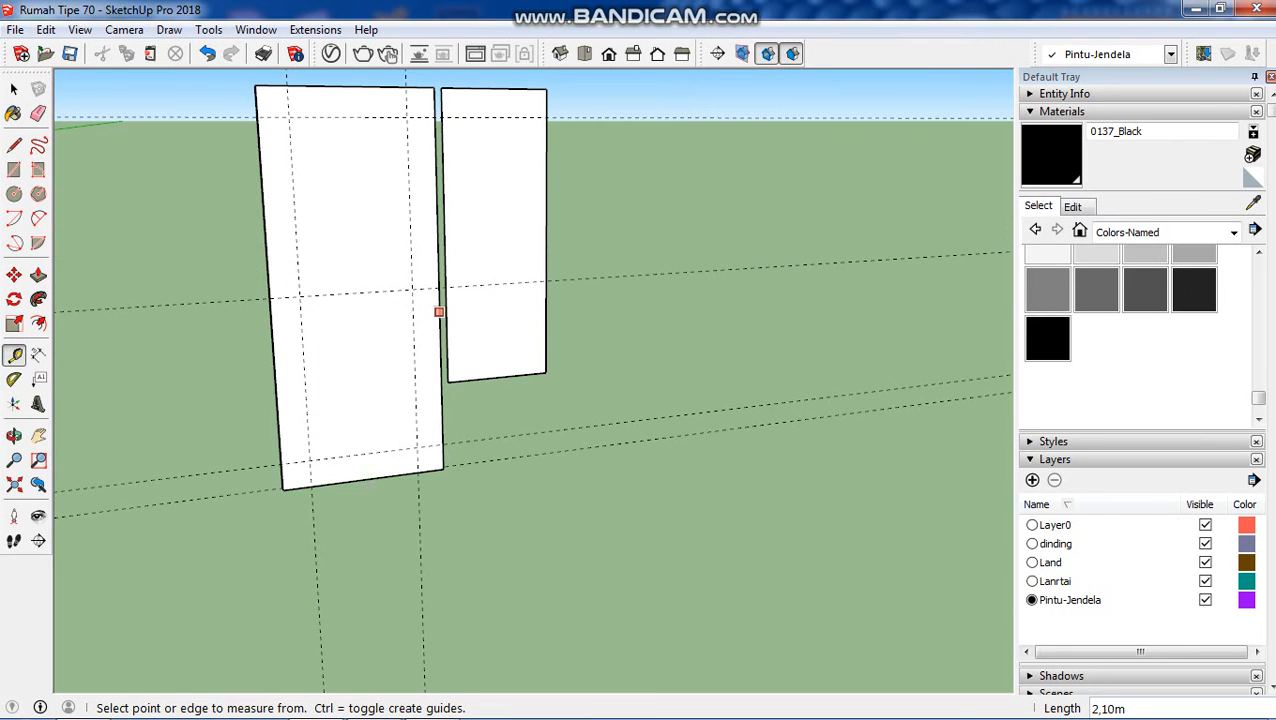
Place a second horizontal guide across the door leaf, 0,15 m above the mid-height guide.
{"action": "scroll", "coordinate": [430, 300], "scroll_direction": "up", "scroll_amount": 3}
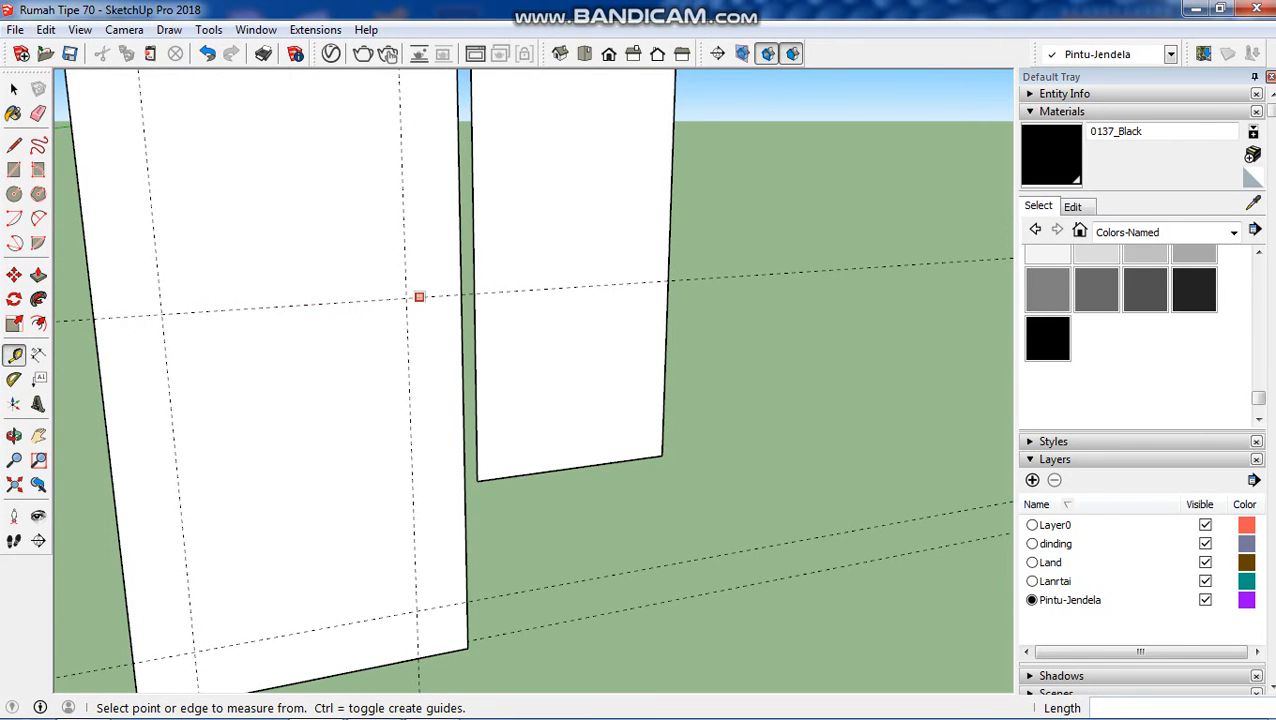
{"action": "left_click", "coordinate": [420, 297]}
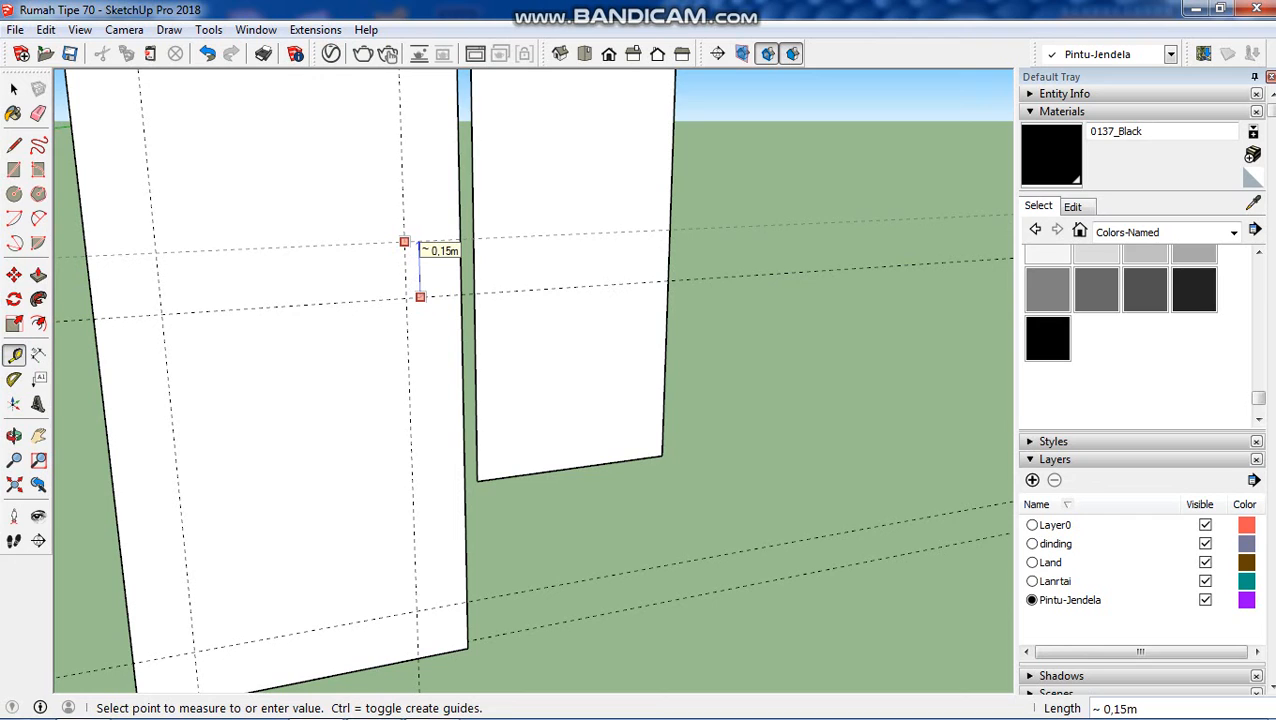
{"action": "type", "text": "0,15"}
{"action": "key", "text": "Return"}
{"action": "scroll", "coordinate": [333, 501], "scroll_direction": "down", "scroll_amount": 3}
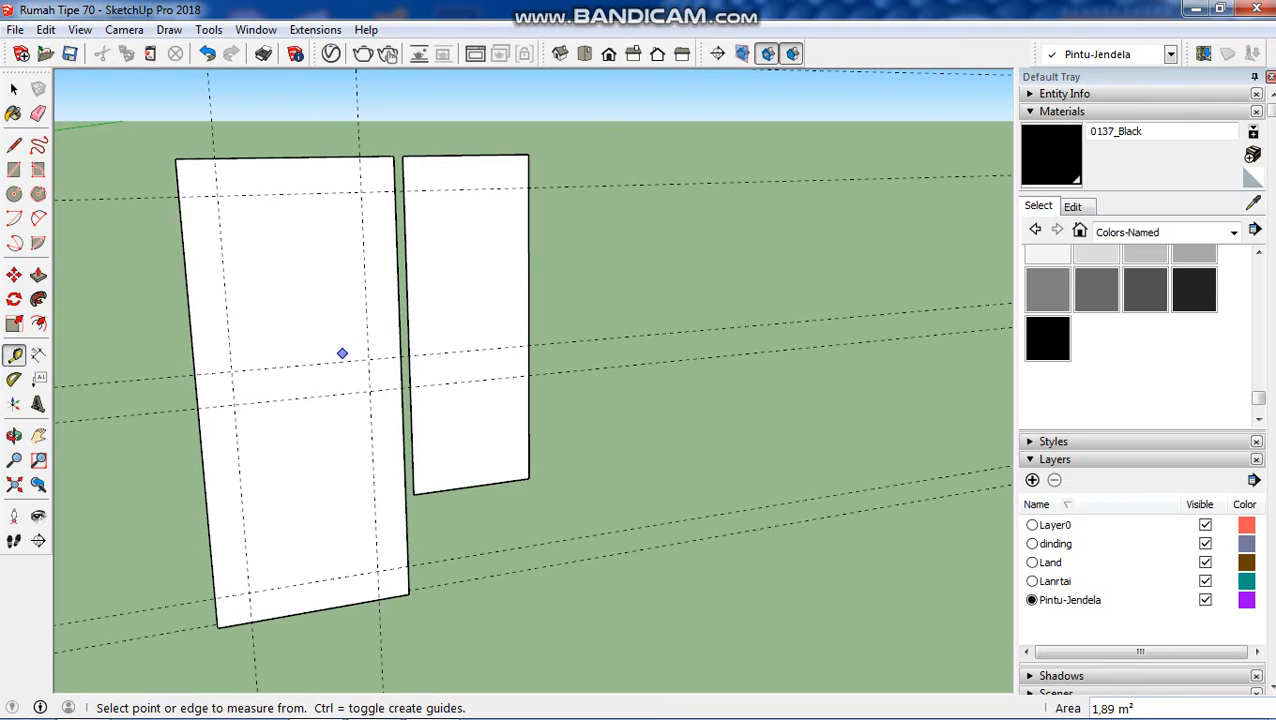
Draw two panel rectangles on the door leaf between the guides, 0,75 by 0,60 m for the upper and 0,90 by 0,60 m for the lower.
{"action": "scroll", "coordinate": [314, 378], "scroll_direction": "up", "scroll_amount": 3}
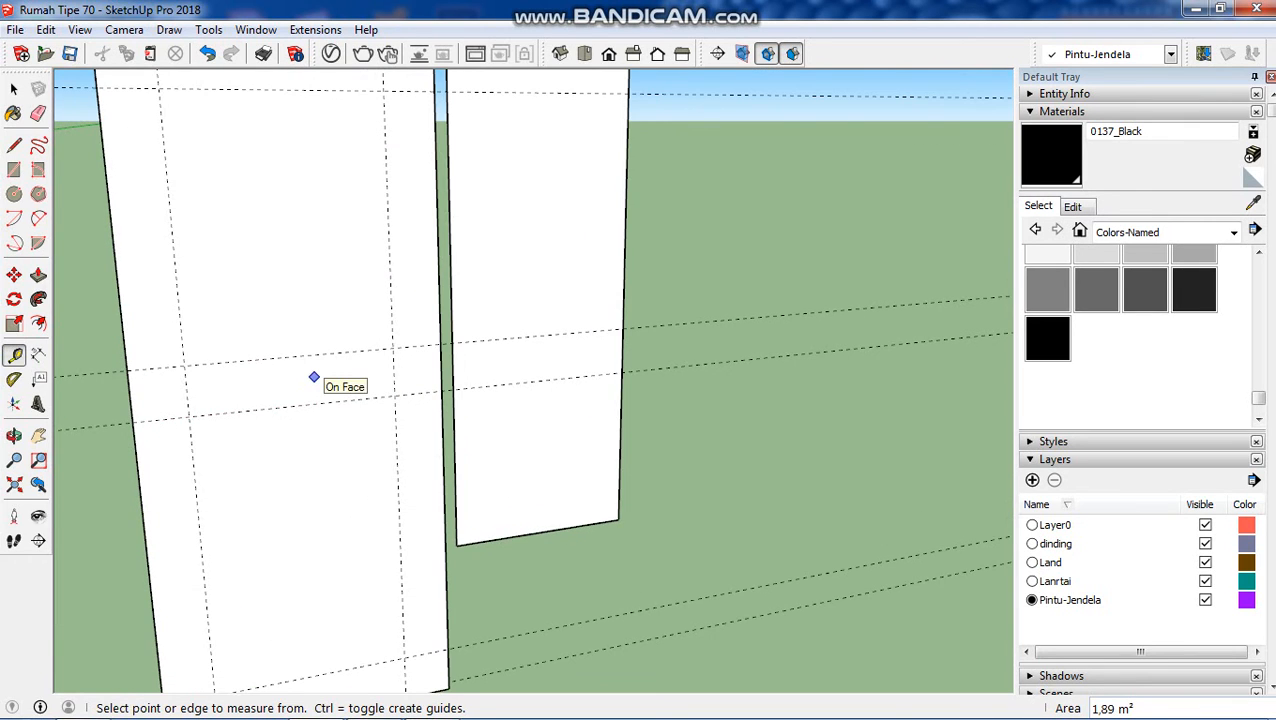
{"action": "scroll", "coordinate": [314, 378], "scroll_direction": "down", "scroll_amount": 1}
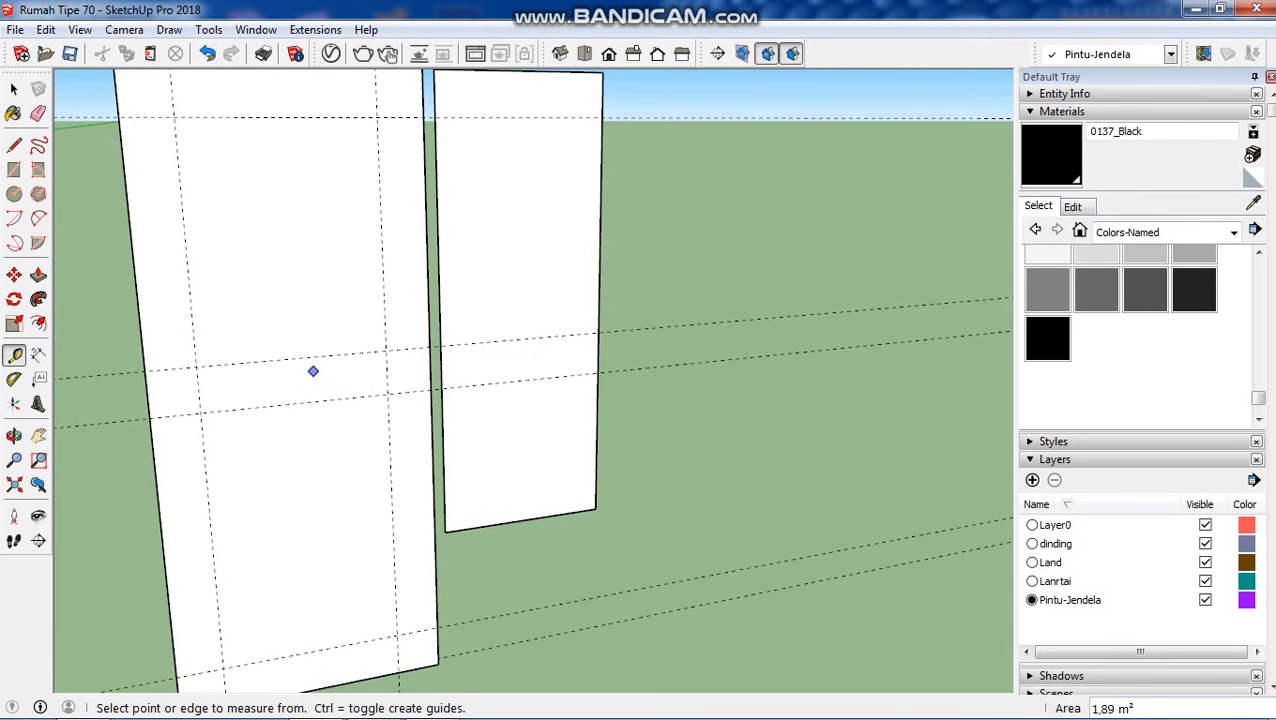
{"action": "left_click", "coordinate": [14, 170]}
{"action": "left_click", "coordinate": [173, 117]}
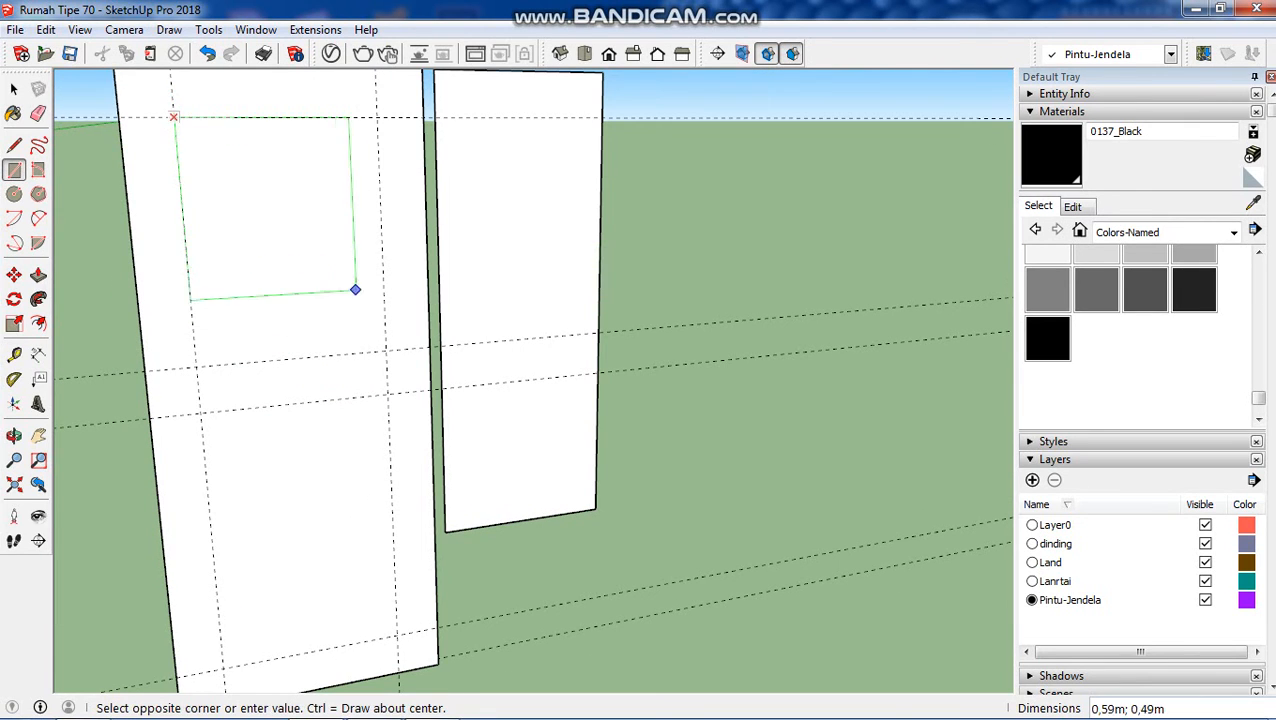
{"action": "left_click", "coordinate": [387, 352]}
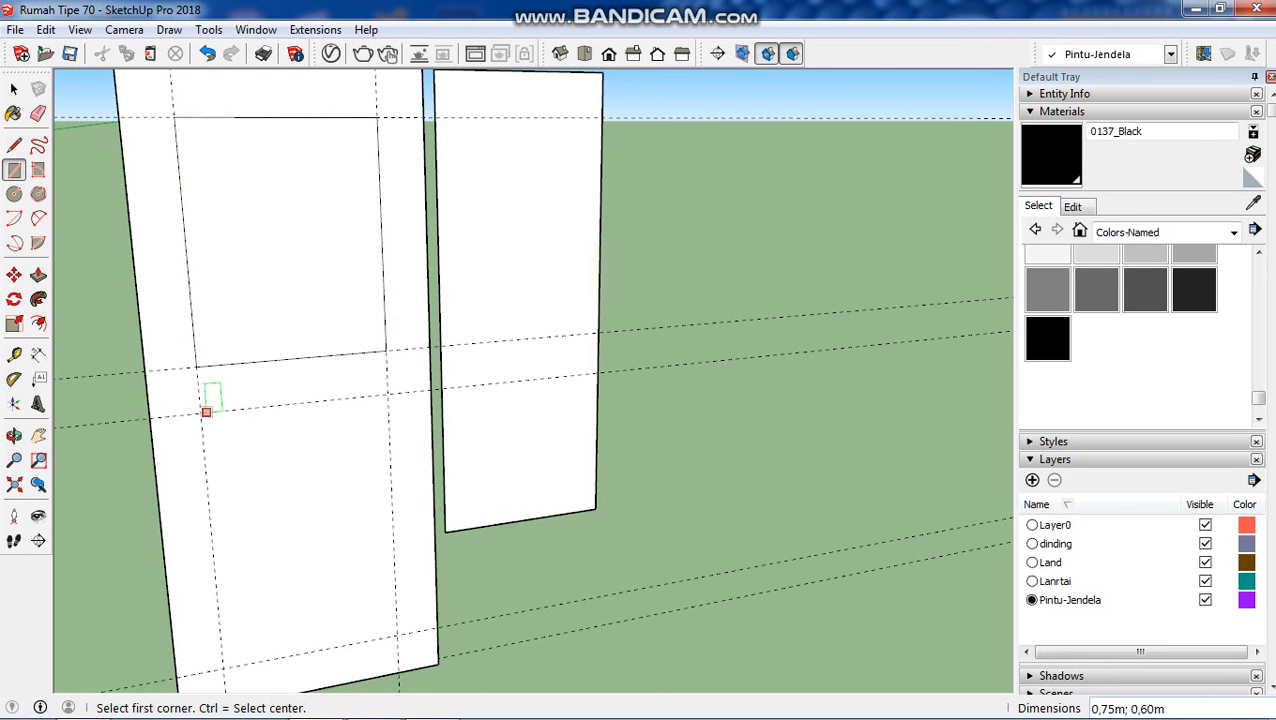
{"action": "left_click", "coordinate": [201, 412]}
{"action": "scroll", "coordinate": [201, 412], "scroll_direction": "down", "scroll_amount": 1}
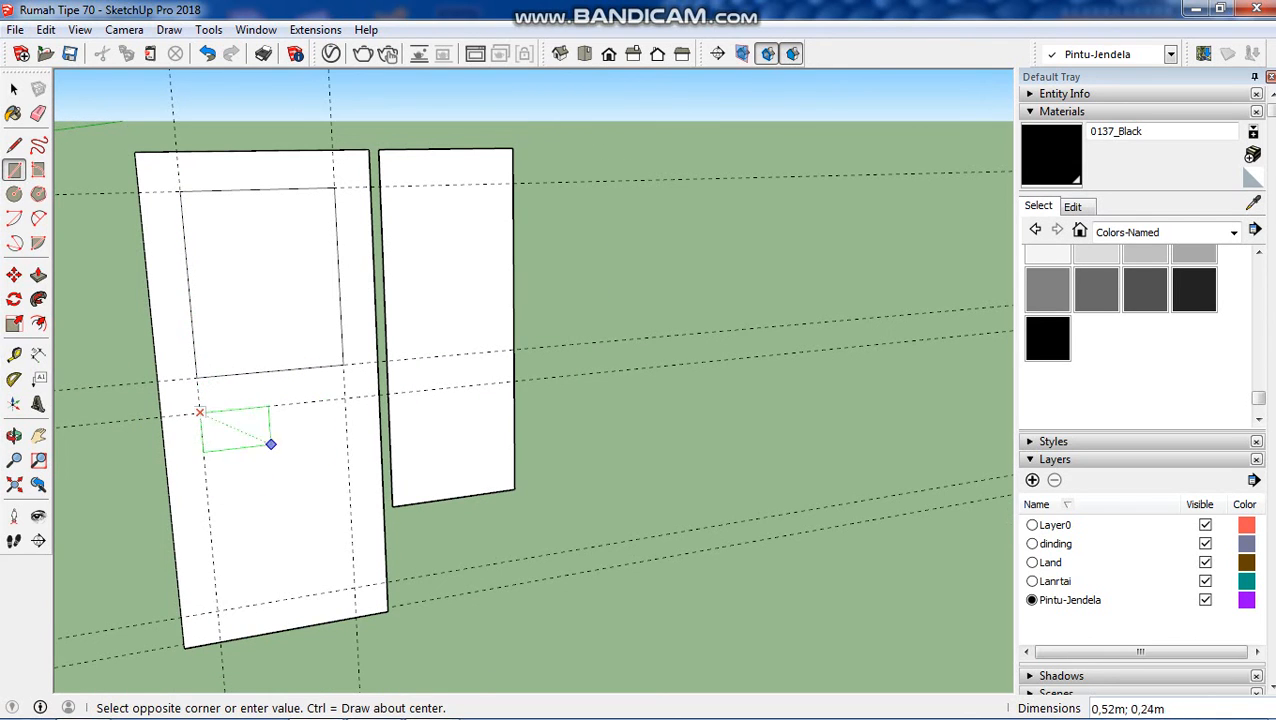
{"action": "left_click", "coordinate": [354, 588]}
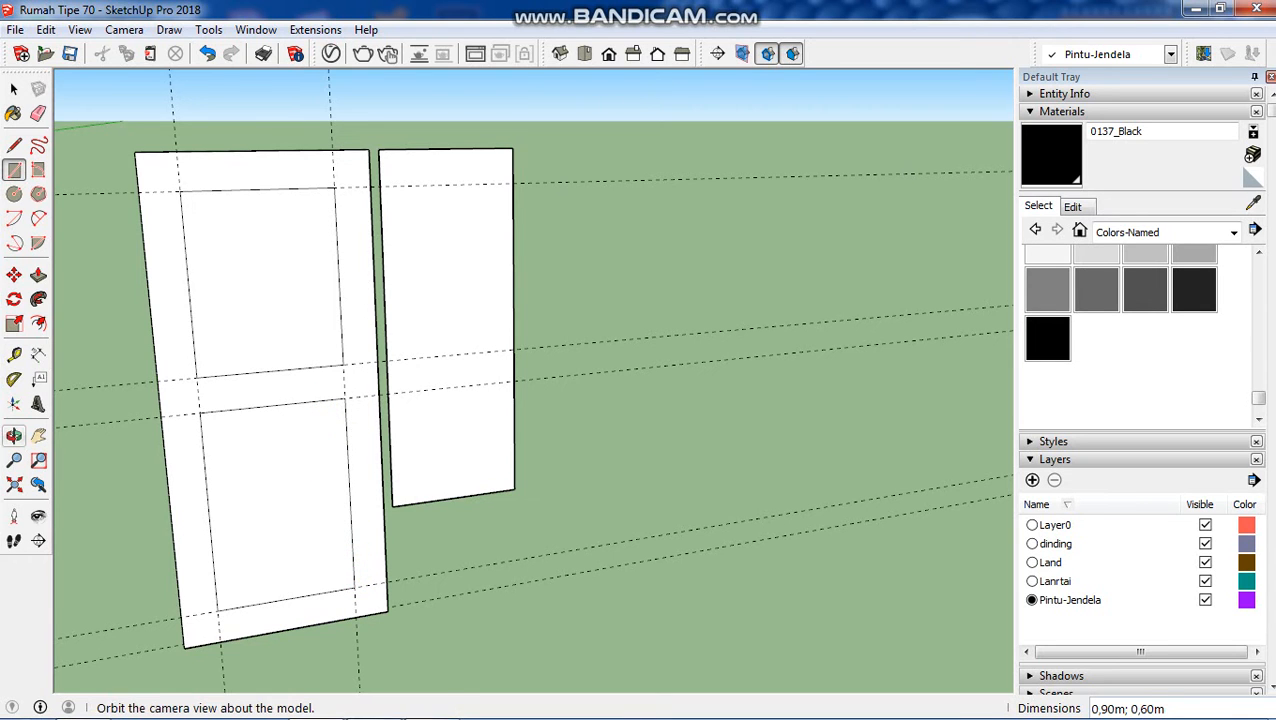
Select the door leaf's upper panel face together with its bounding edges.
{"action": "left_click", "coordinate": [14, 435]}
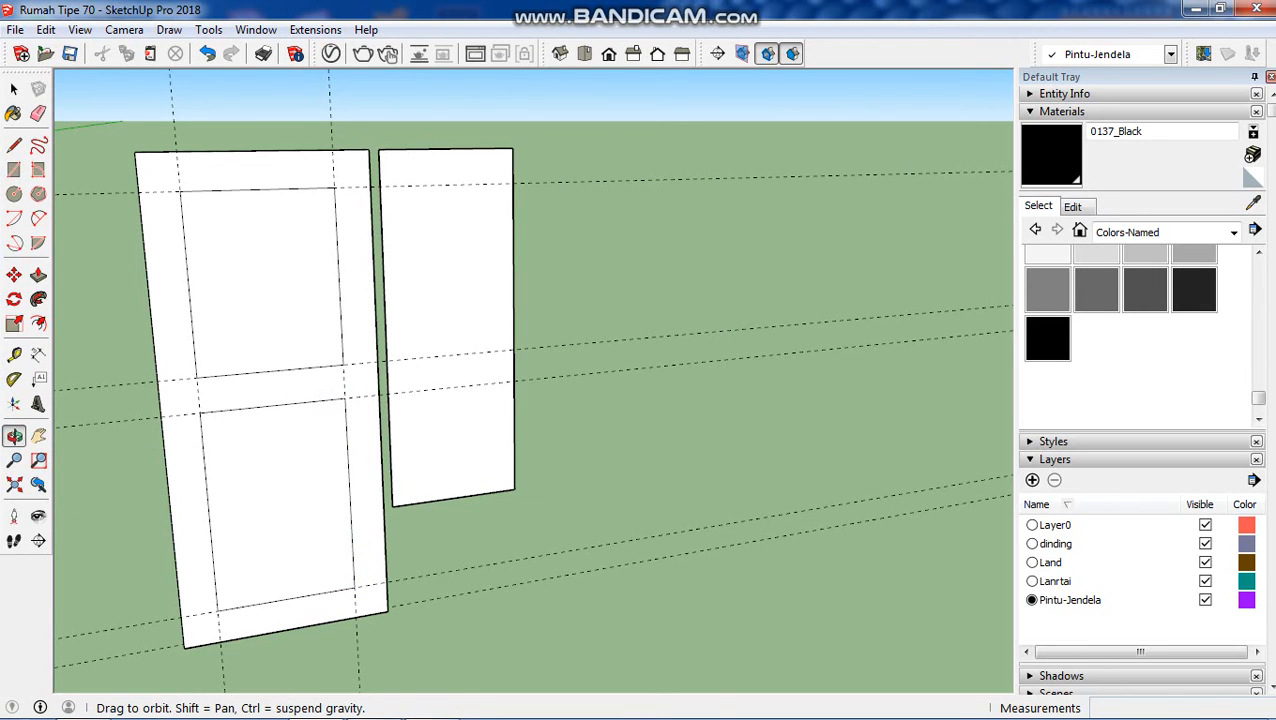
{"action": "left_click_drag", "start_coordinate": [250, 420], "coordinate": [200, 402]}
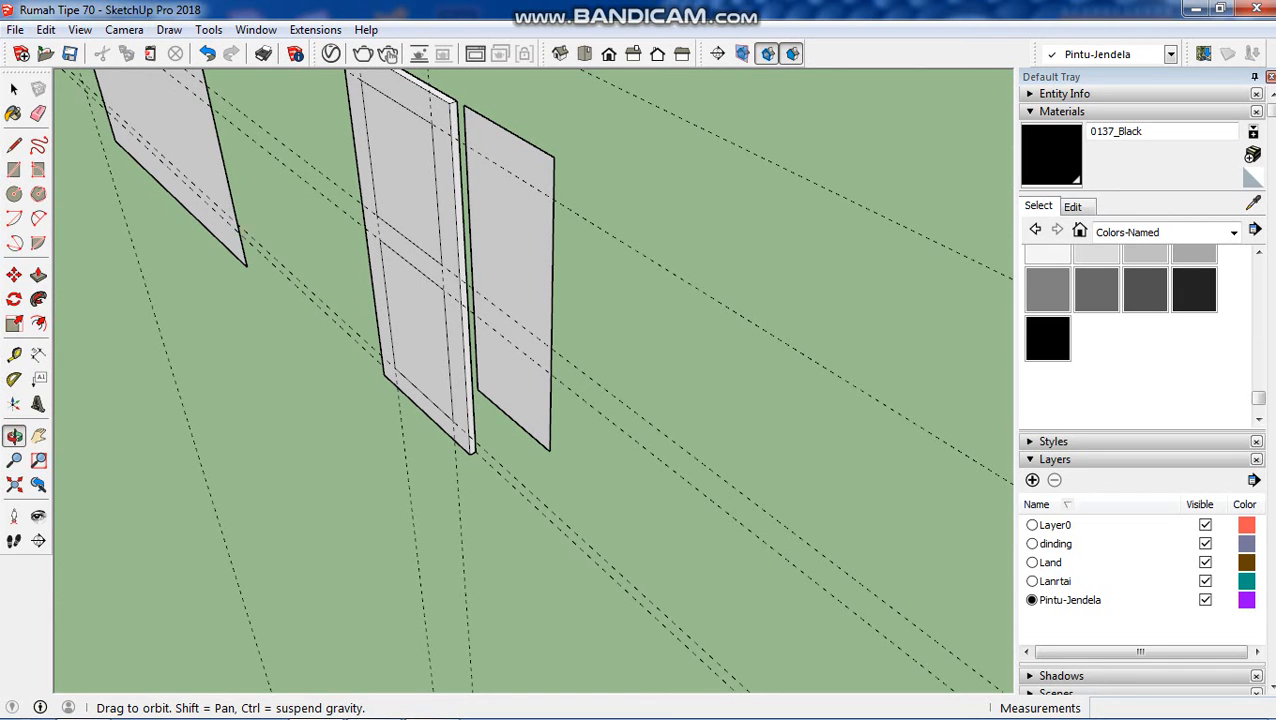
{"action": "key", "text": "space"}
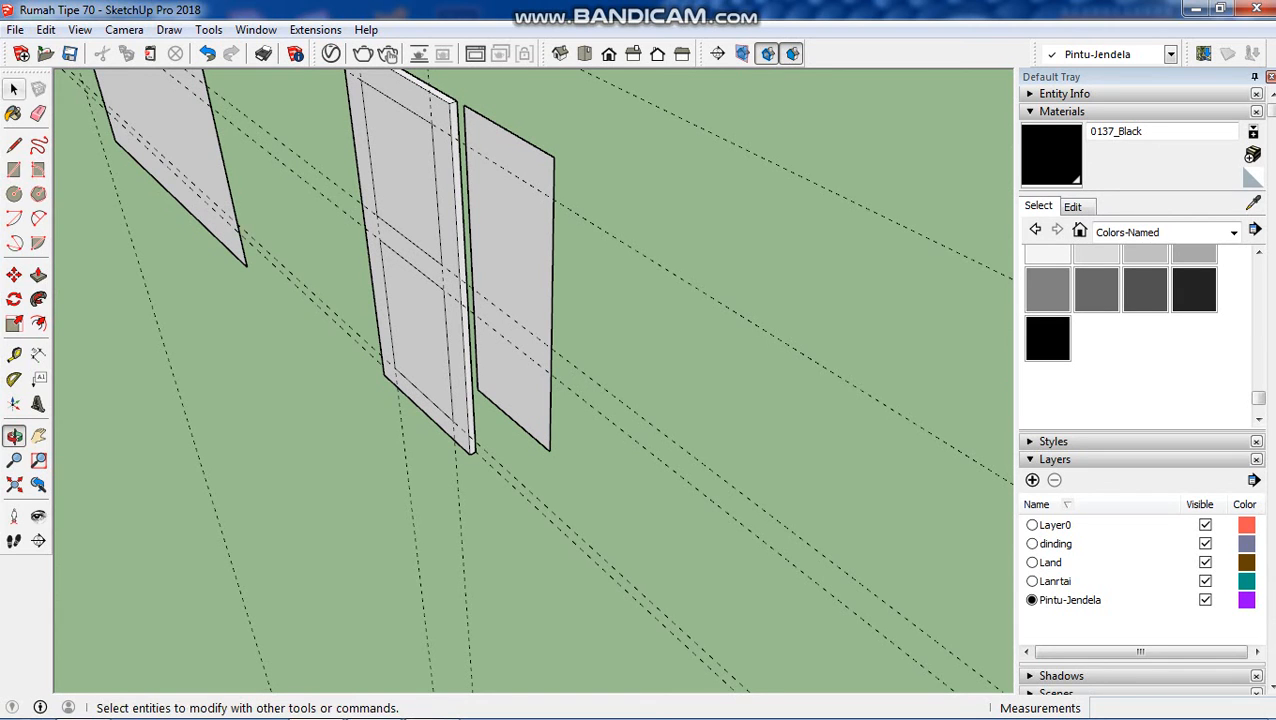
{"action": "scroll", "coordinate": [380, 220], "scroll_direction": "up", "scroll_amount": 4}
{"action": "scroll", "coordinate": [470, 400], "scroll_direction": "down", "scroll_amount": 3}
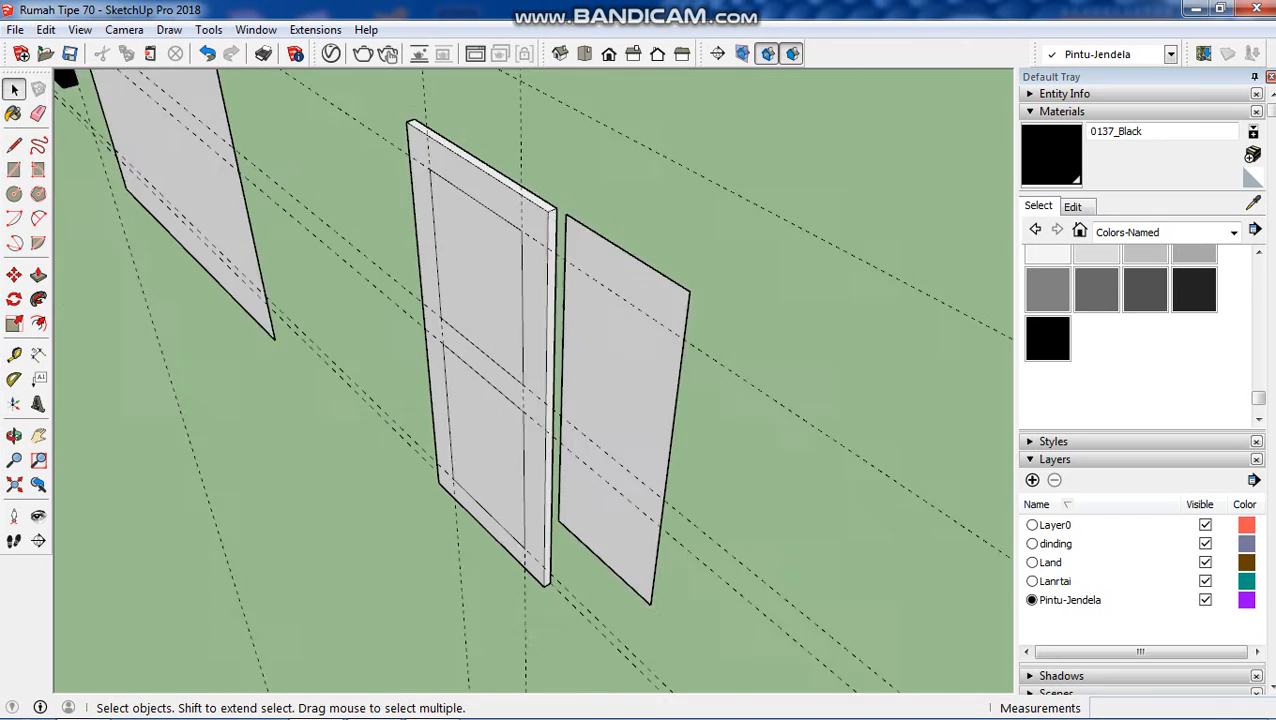
{"action": "scroll", "coordinate": [470, 400], "scroll_direction": "up", "scroll_amount": 3}
{"action": "left_click", "coordinate": [490, 280]}
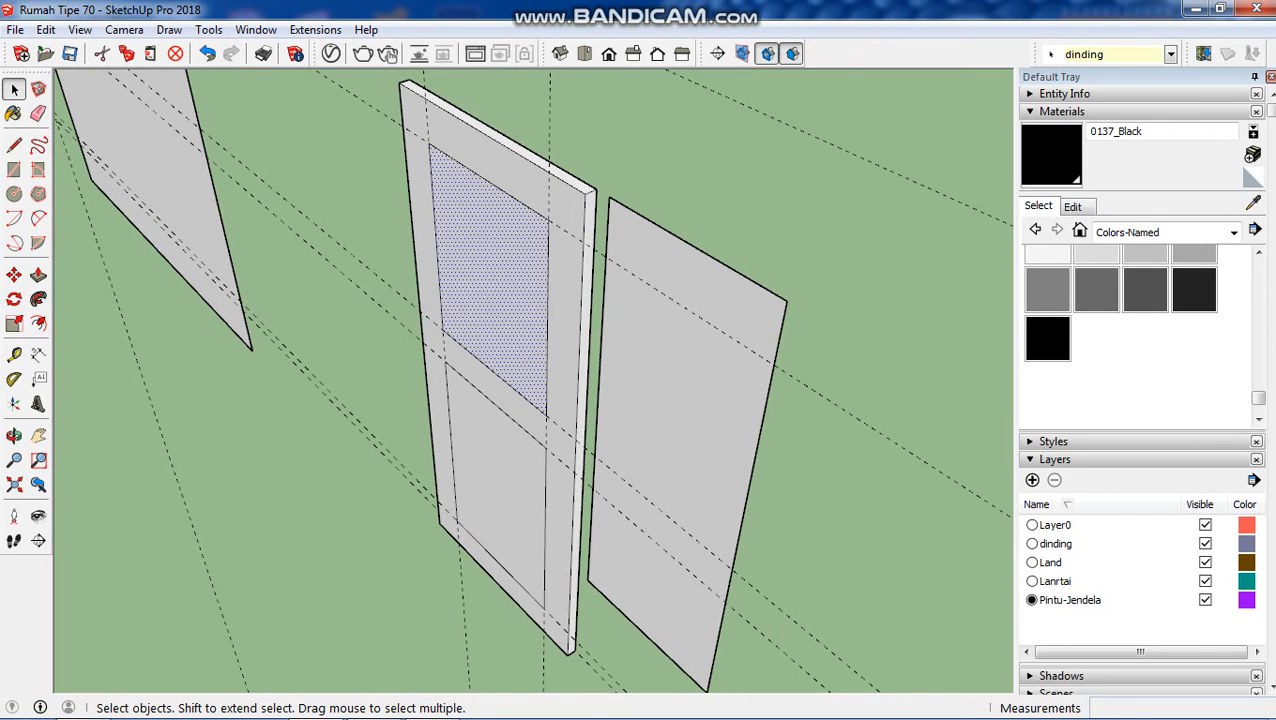
{"action": "right_click", "coordinate": [482, 290]}
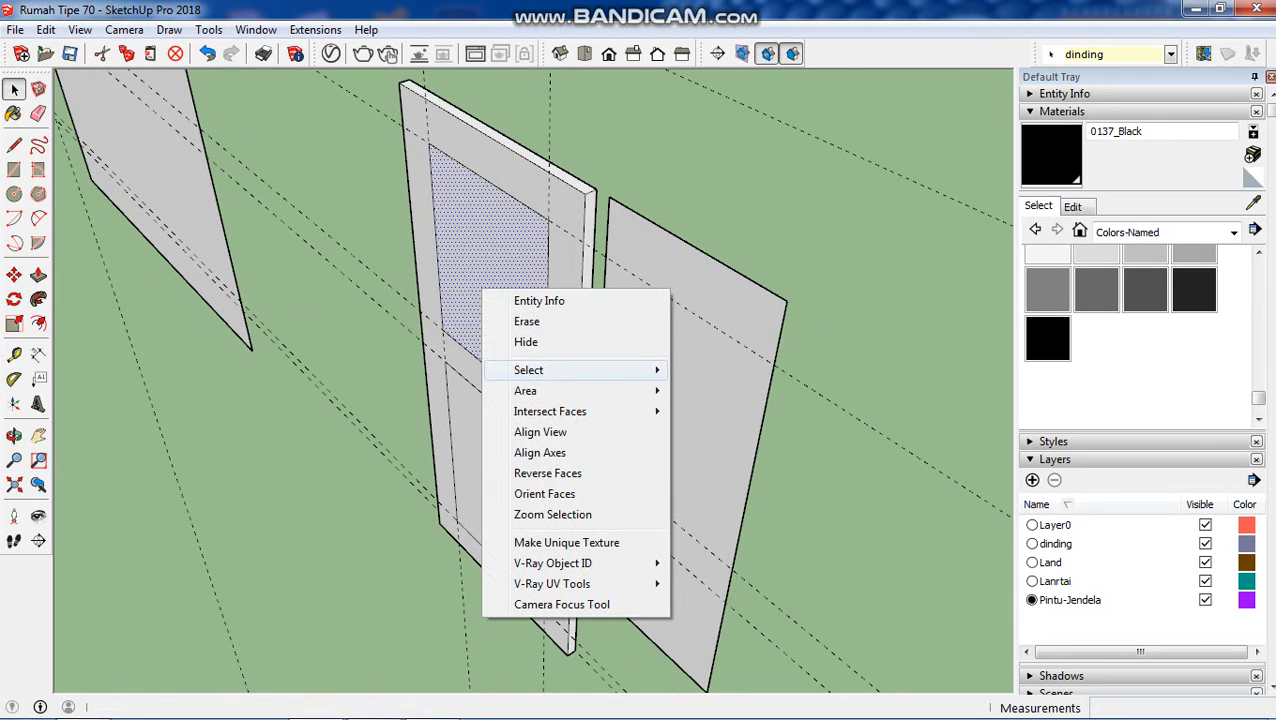
{"action": "mouse_move", "coordinate": [580, 370]}
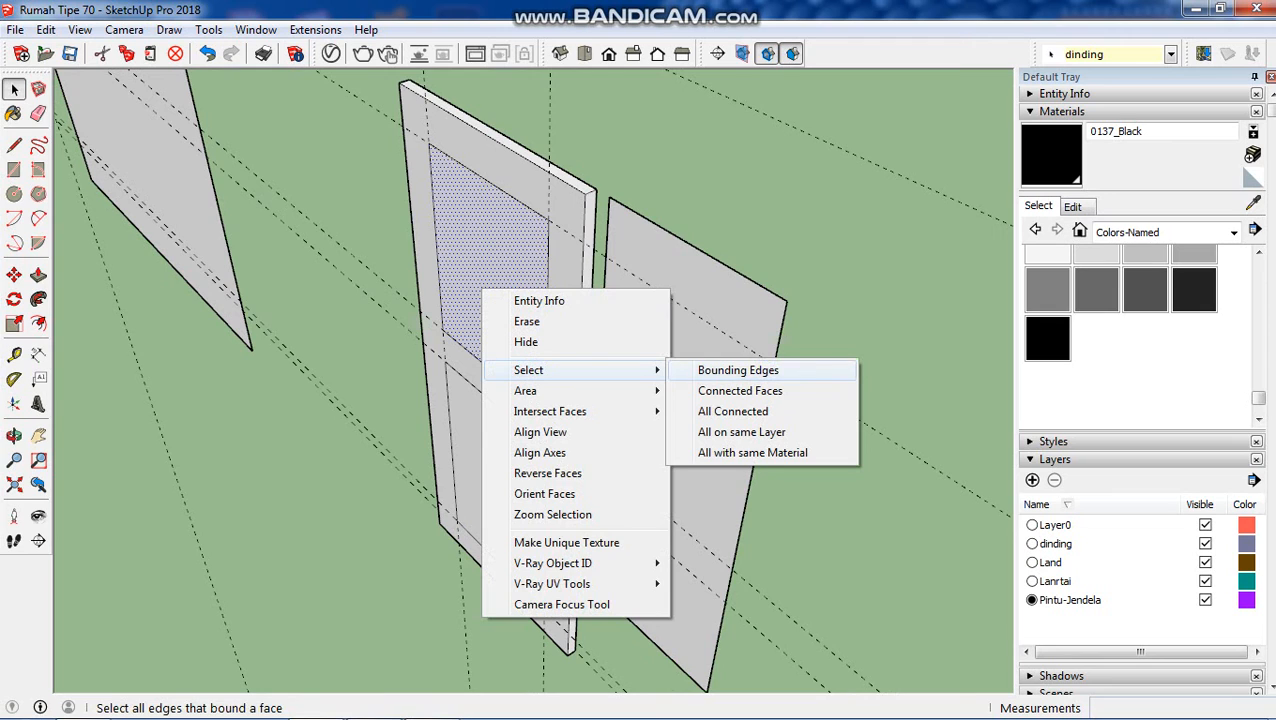
{"action": "left_click", "coordinate": [738, 370]}
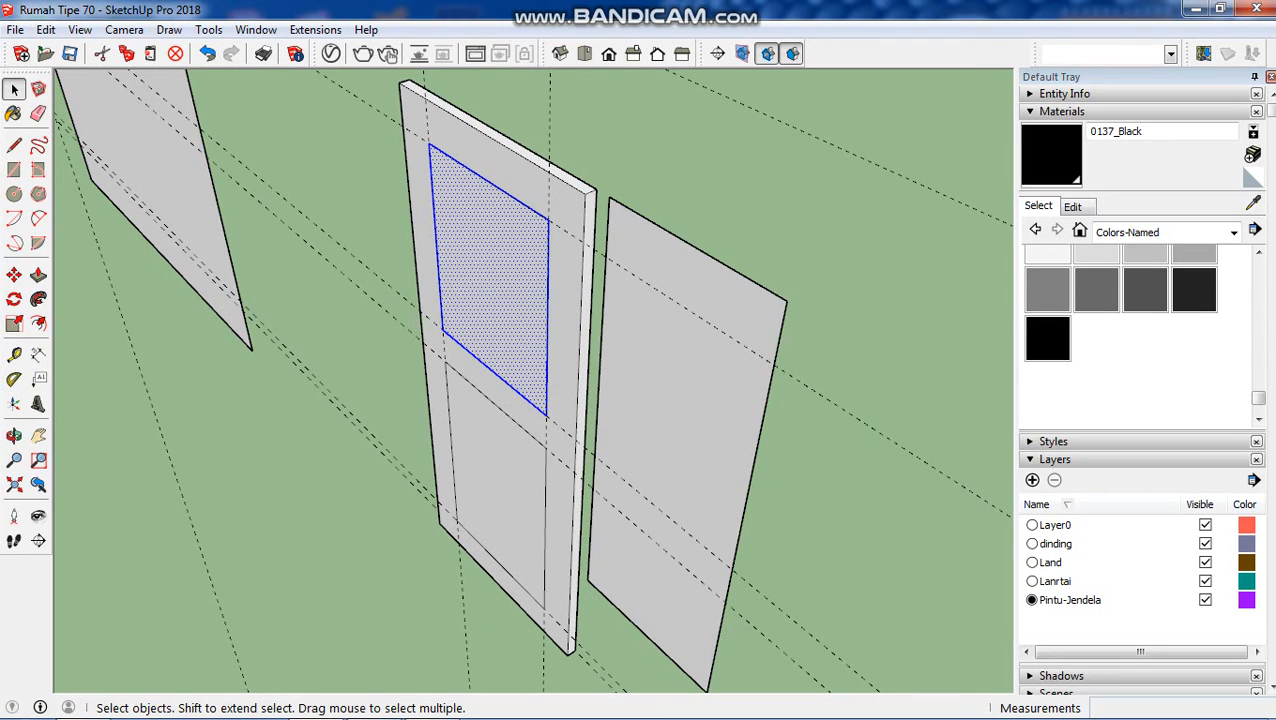
Add the lower panel face and its bounding edges to the selection.
{"action": "left_click", "coordinate": [495, 490], "text": "shift"}
{"action": "right_click", "coordinate": [498, 140]}
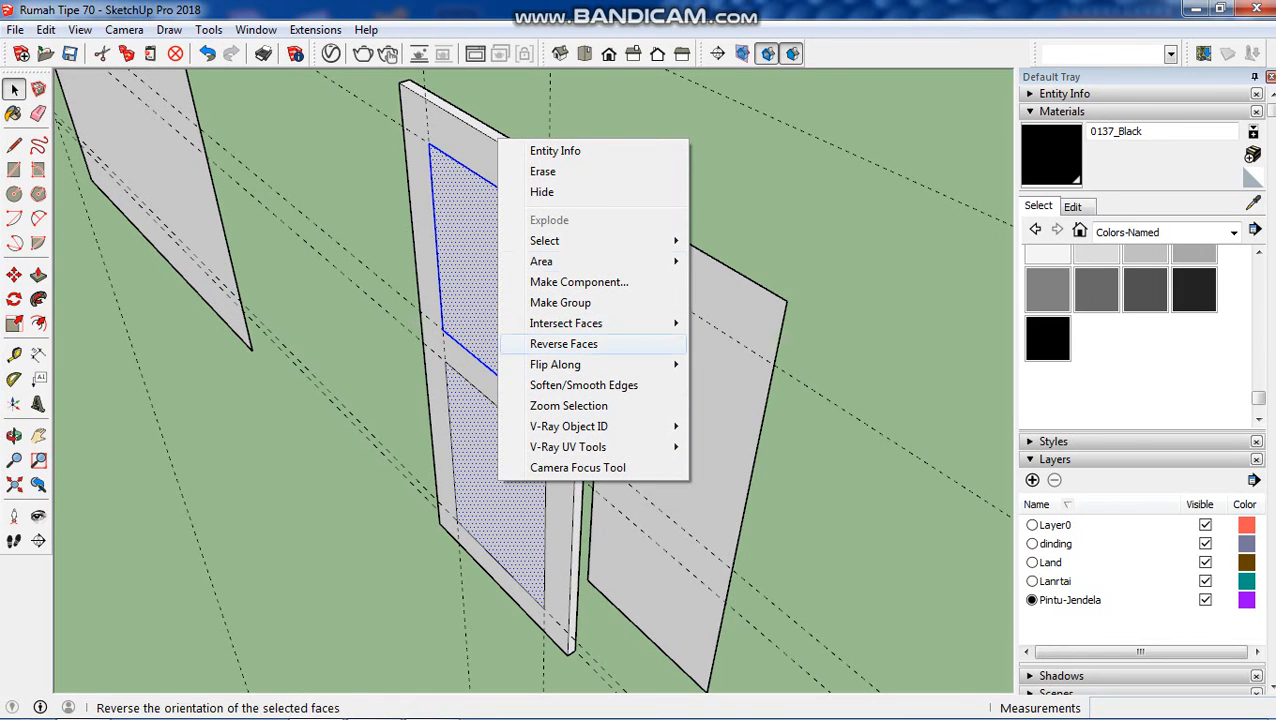
{"action": "mouse_move", "coordinate": [560, 240]}
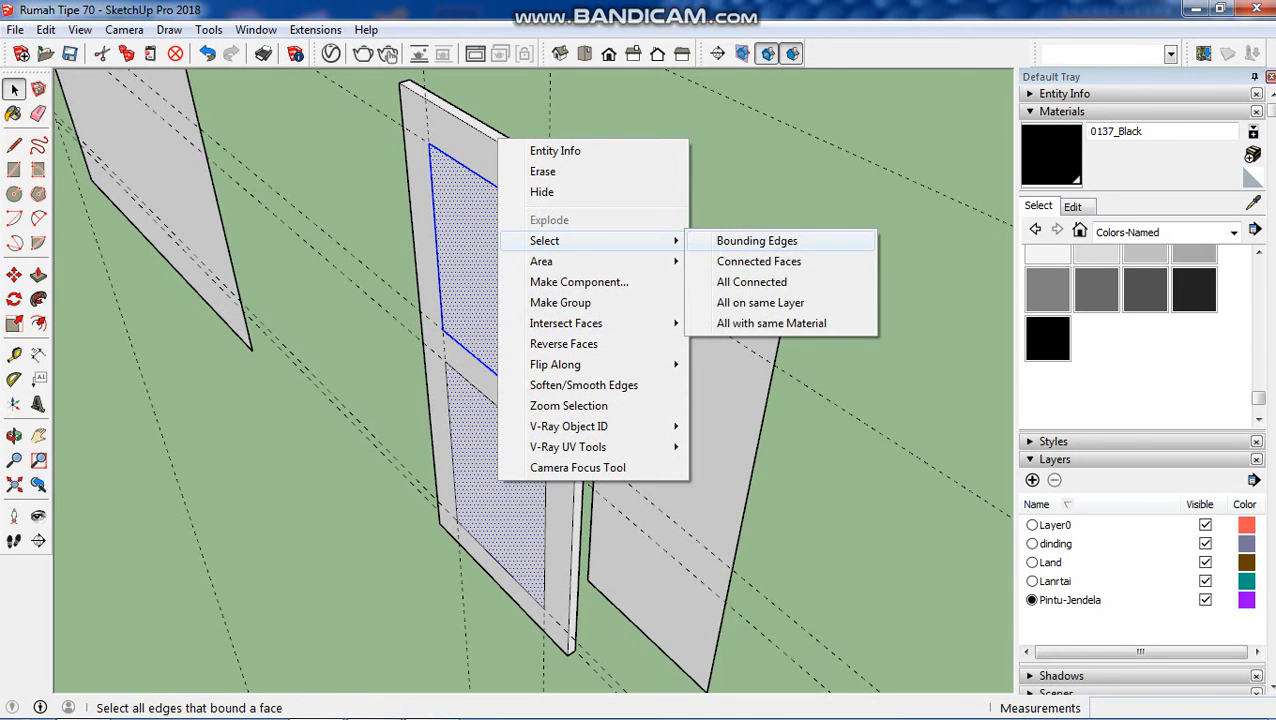
{"action": "left_click", "coordinate": [757, 241]}
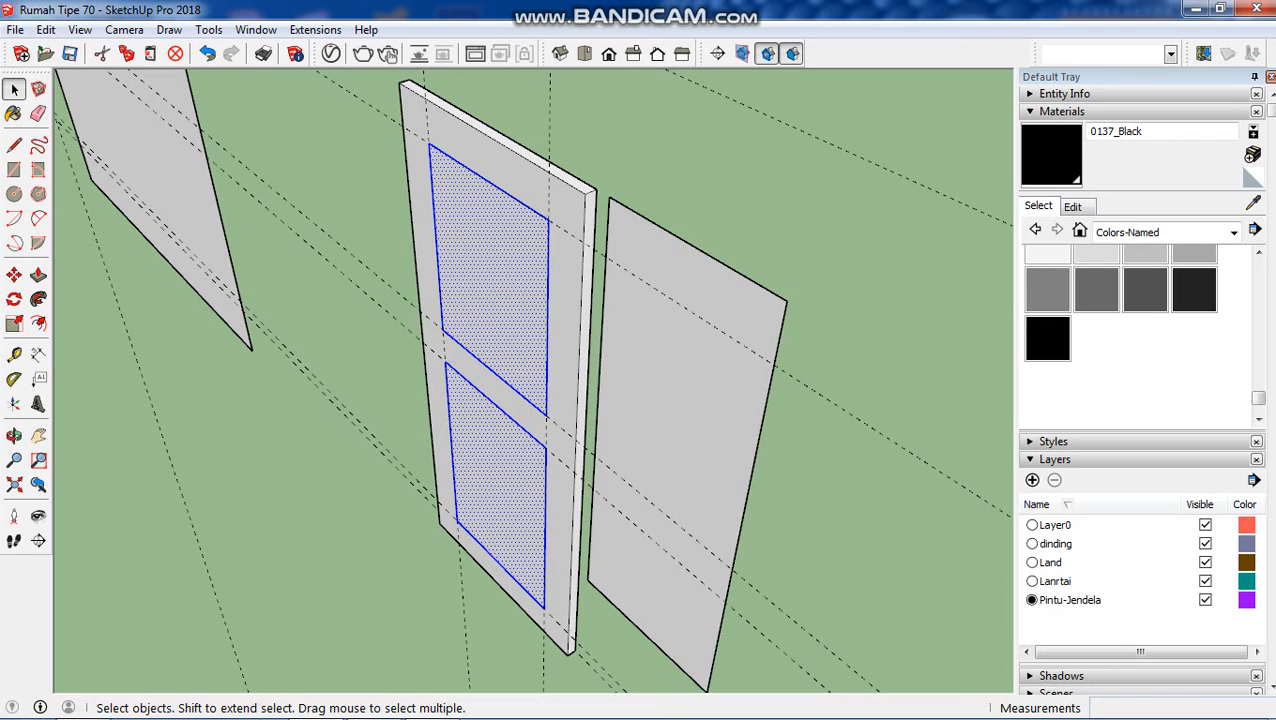
Copy both selected panels through the door leaf's thickness onto its opposite face, using the bottom corners as reference points.
{"action": "left_click", "coordinate": [14, 274]}
{"action": "scroll", "coordinate": [533, 584], "scroll_direction": "down", "scroll_amount": 2}
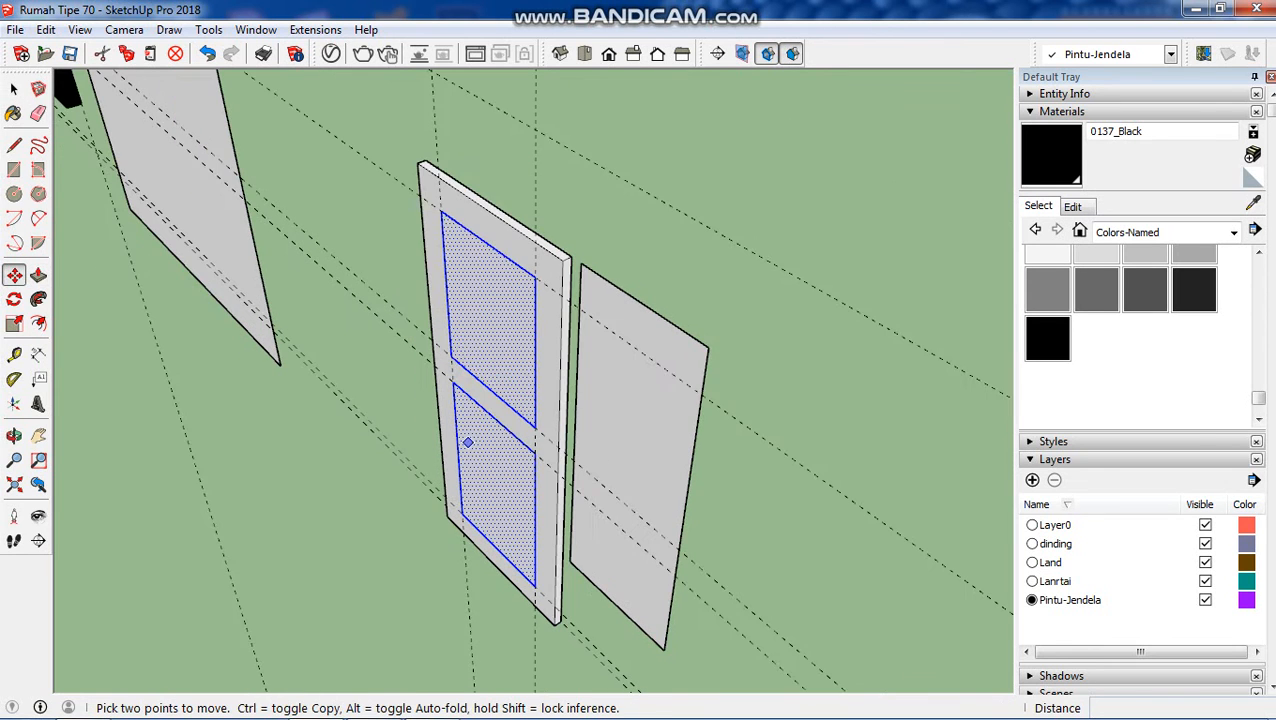
{"action": "scroll", "coordinate": [503, 587], "scroll_direction": "up", "scroll_amount": 6}
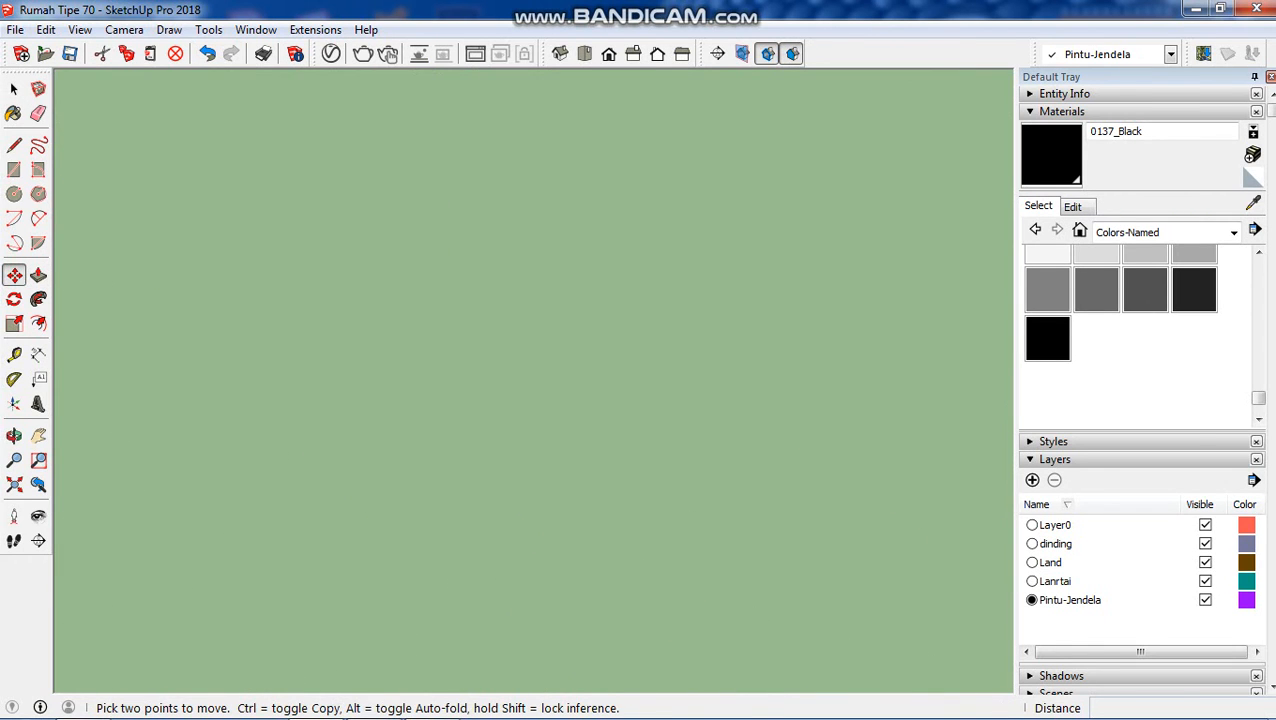
{"action": "left_click", "coordinate": [254, 429]}
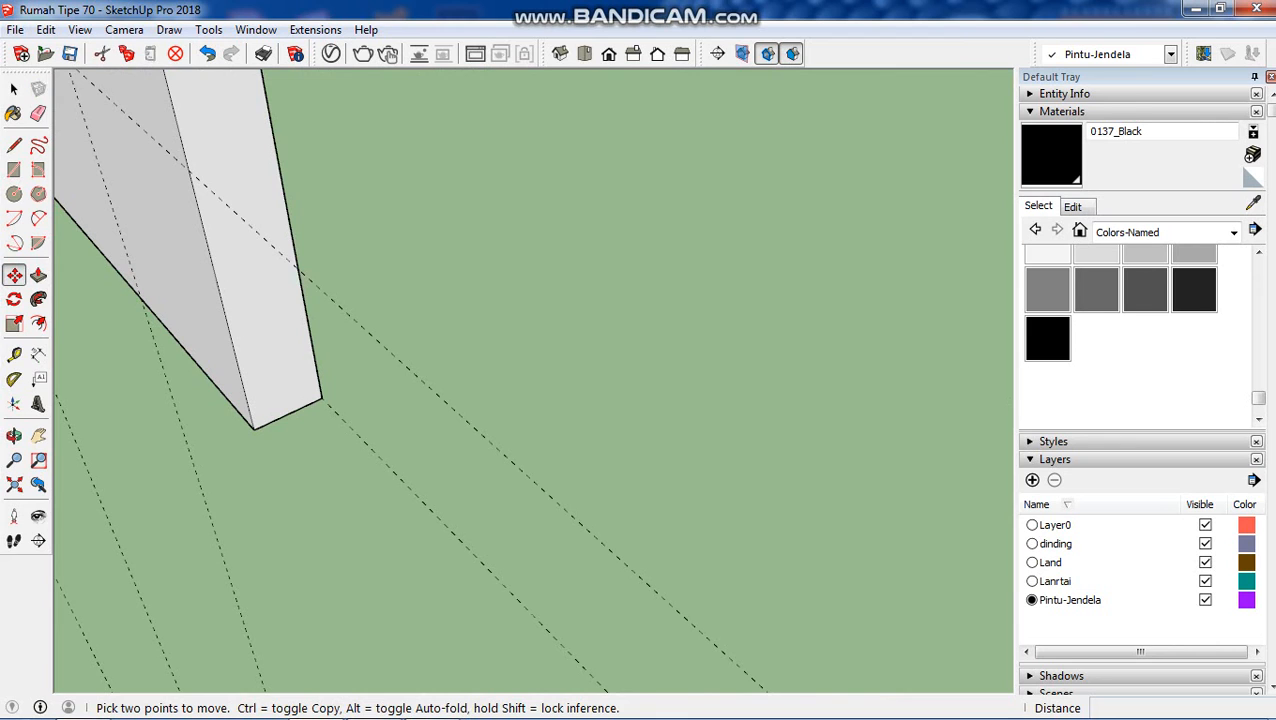
{"action": "key", "text": "ctrl"}
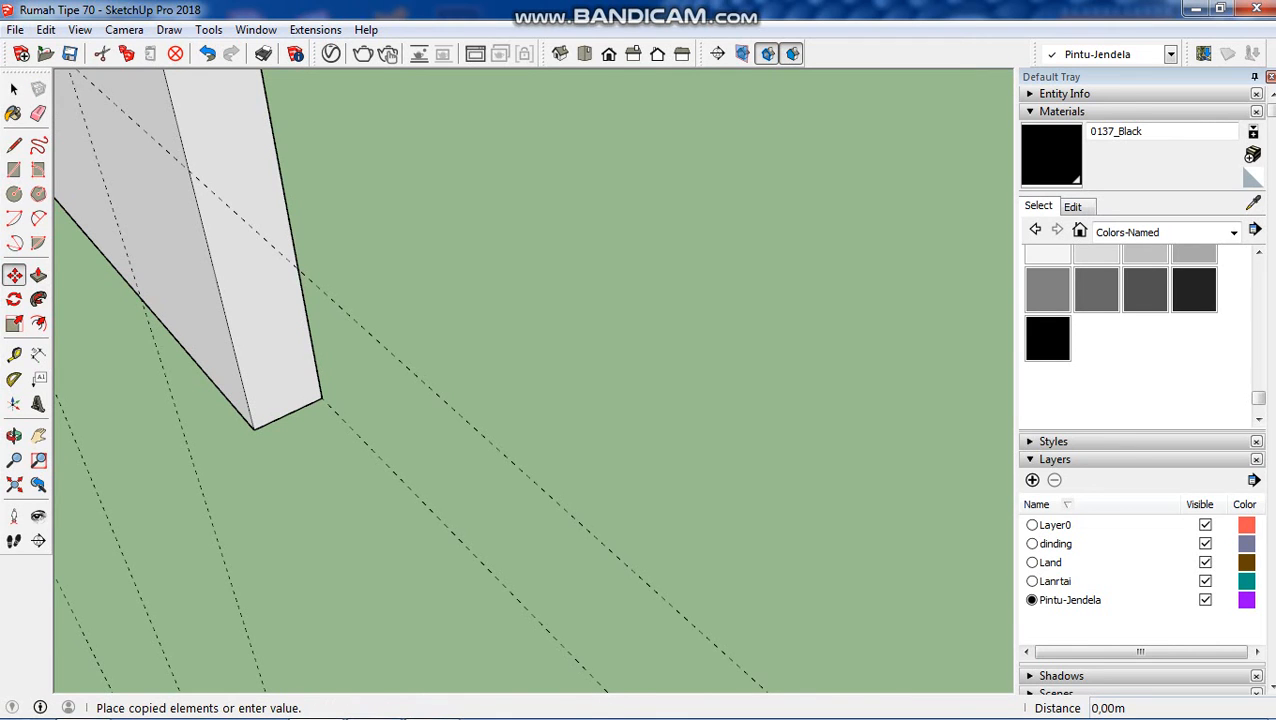
{"action": "left_click", "coordinate": [320, 400]}
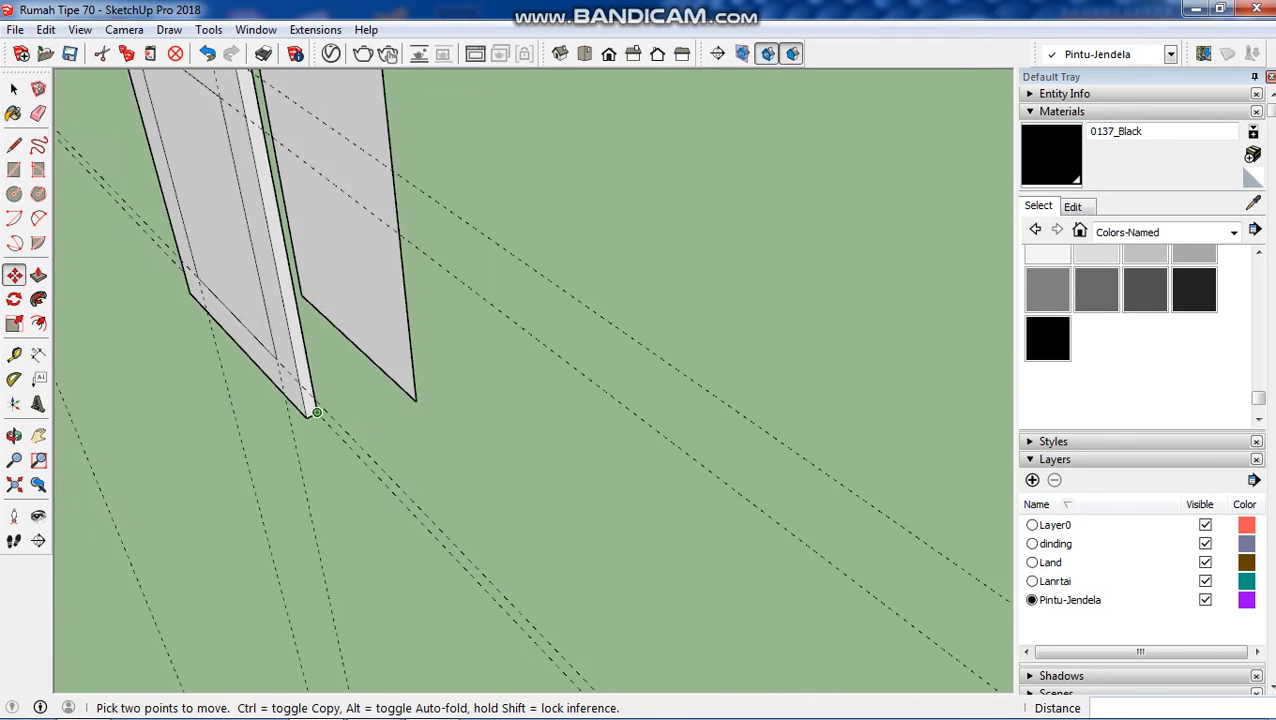
Push the copied upper panel face 0,01 m into the door leaf on the opposite side.
{"action": "scroll", "coordinate": [317, 412], "scroll_direction": "down", "scroll_amount": 1}
{"action": "scroll", "coordinate": [282, 368], "scroll_direction": "down", "scroll_amount": 1}
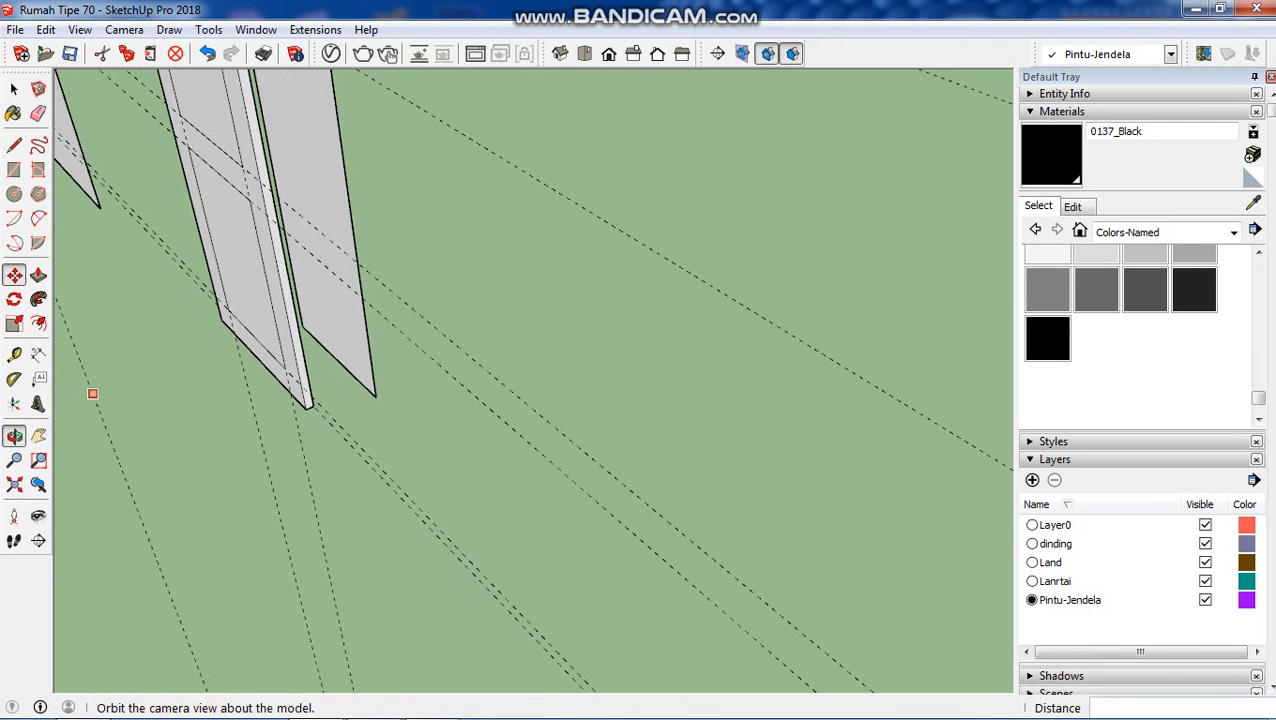
{"action": "left_click", "coordinate": [14, 436]}
{"action": "left_click_drag", "start_coordinate": [400, 400], "coordinate": [438, 398]}
{"action": "left_click", "coordinate": [14, 89]}
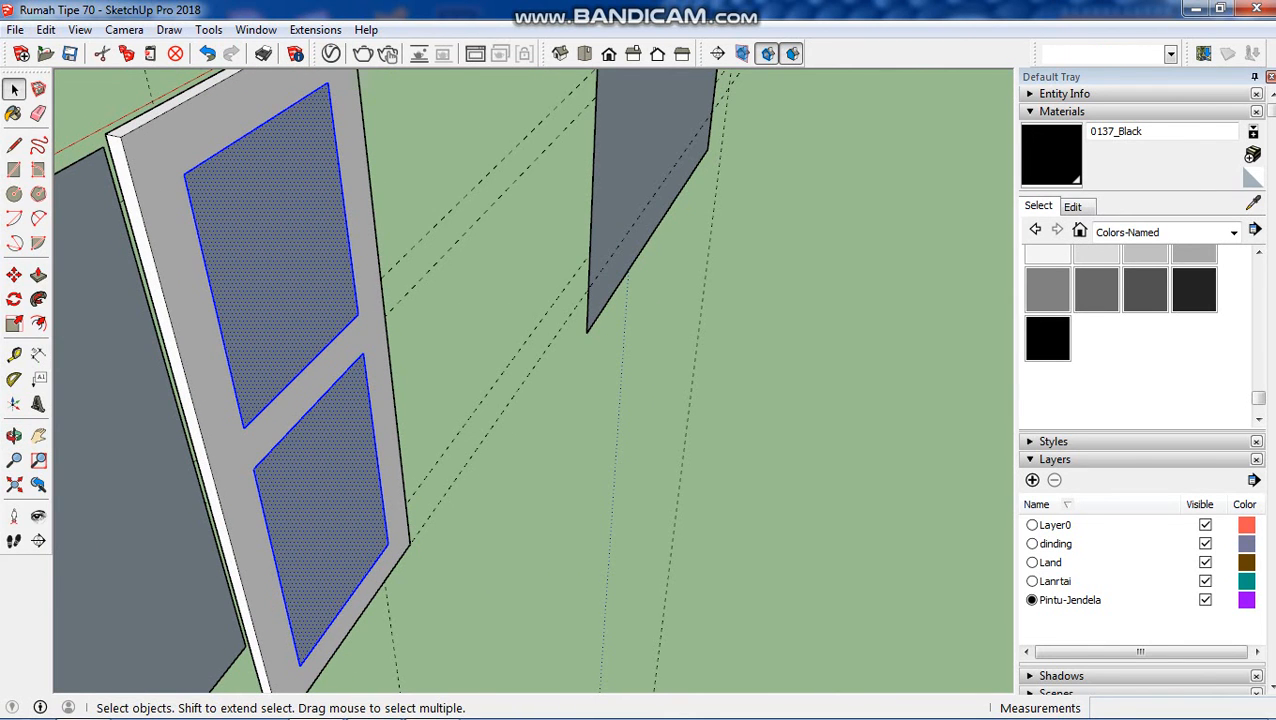
{"action": "left_click", "coordinate": [280, 270]}
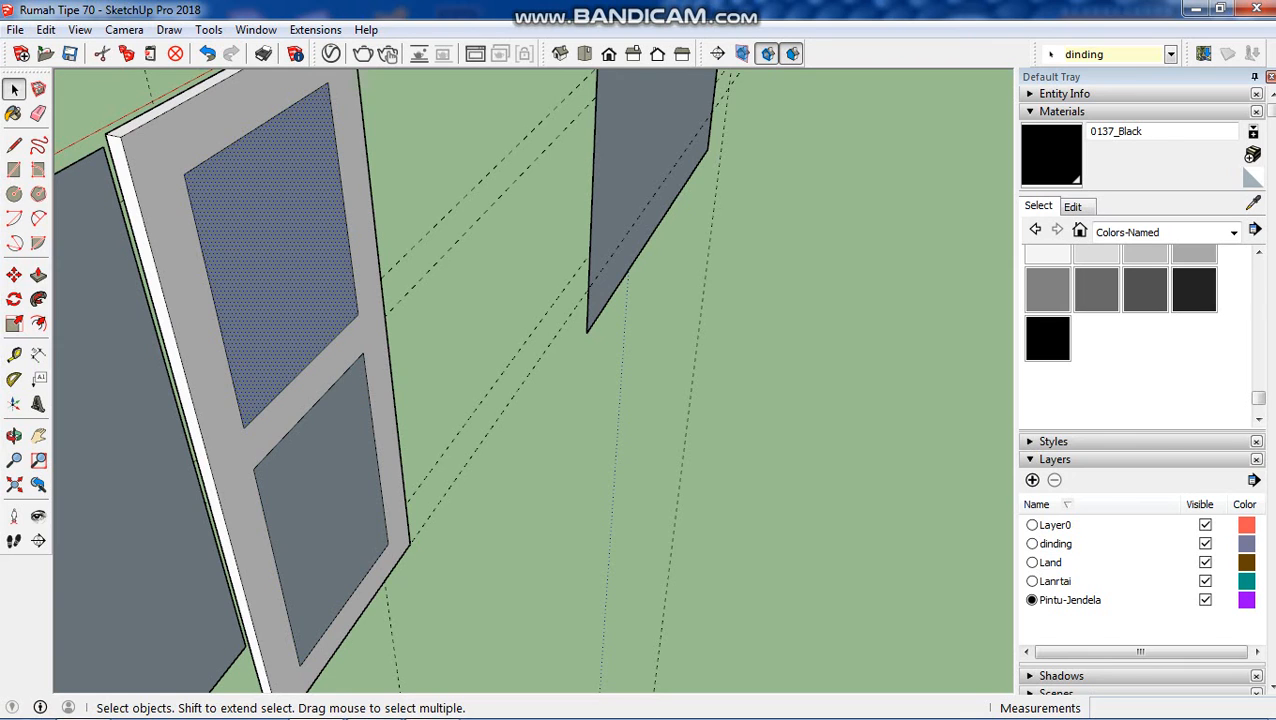
{"action": "scroll", "coordinate": [234, 309], "scroll_direction": "up", "scroll_amount": 3}
{"action": "scroll", "coordinate": [236, 311], "scroll_direction": "down", "scroll_amount": 1}
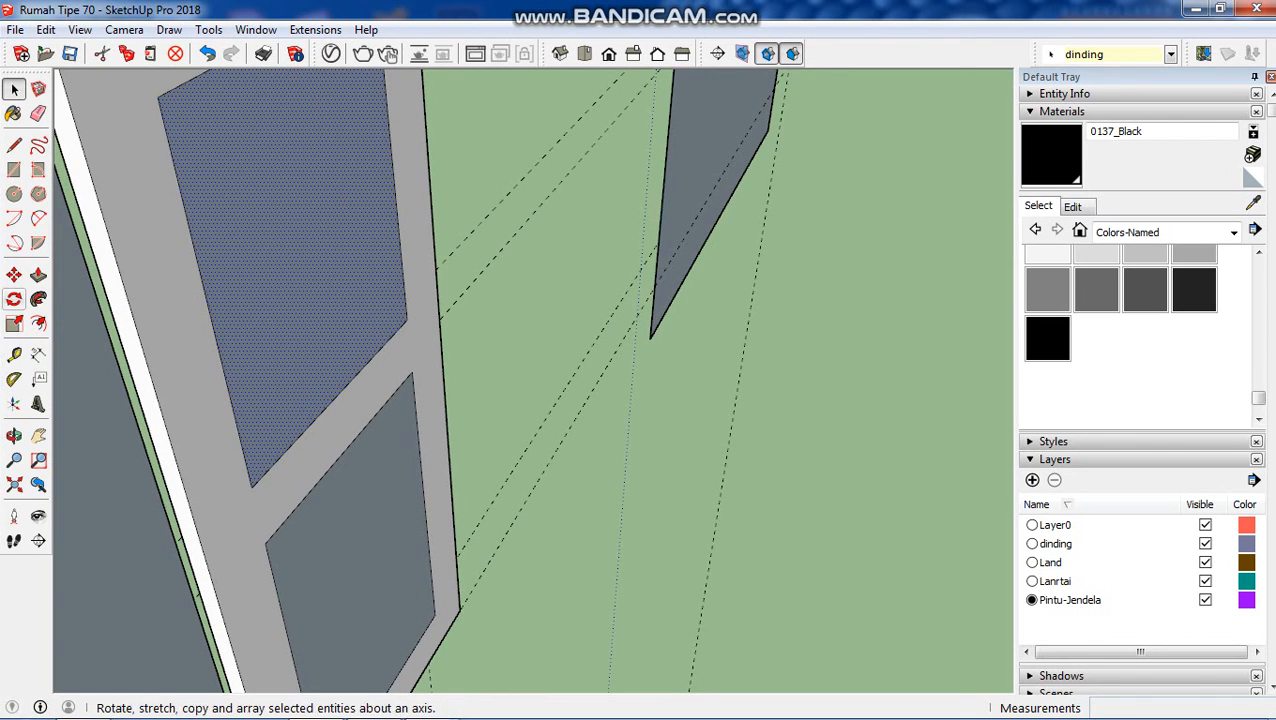
{"action": "left_click", "coordinate": [38, 274]}
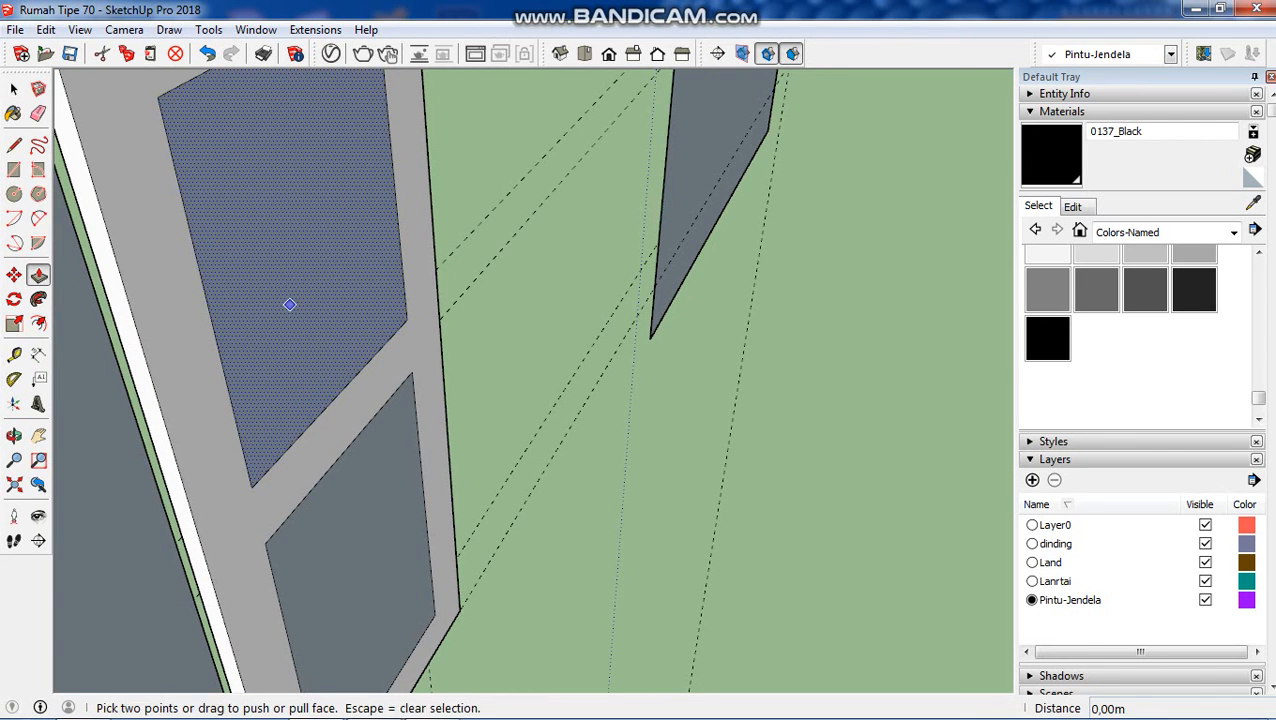
{"action": "left_click", "coordinate": [289, 304]}
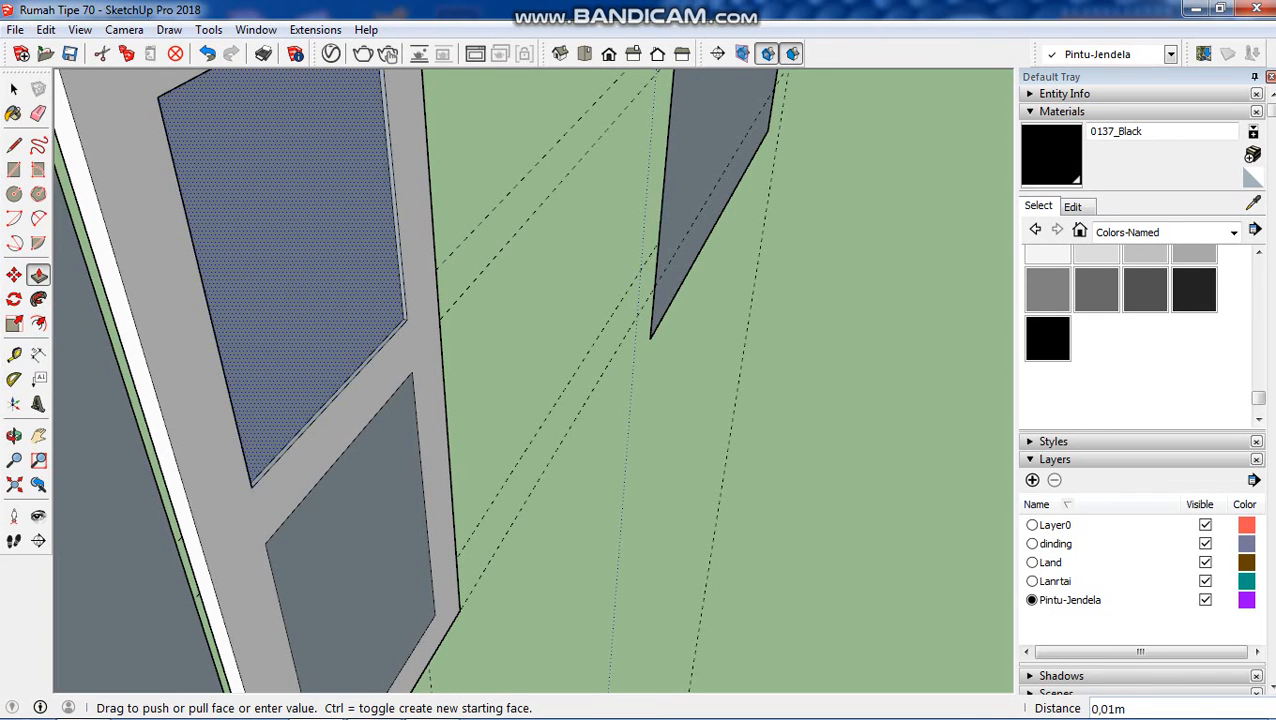
{"action": "key", "text": "Return"}
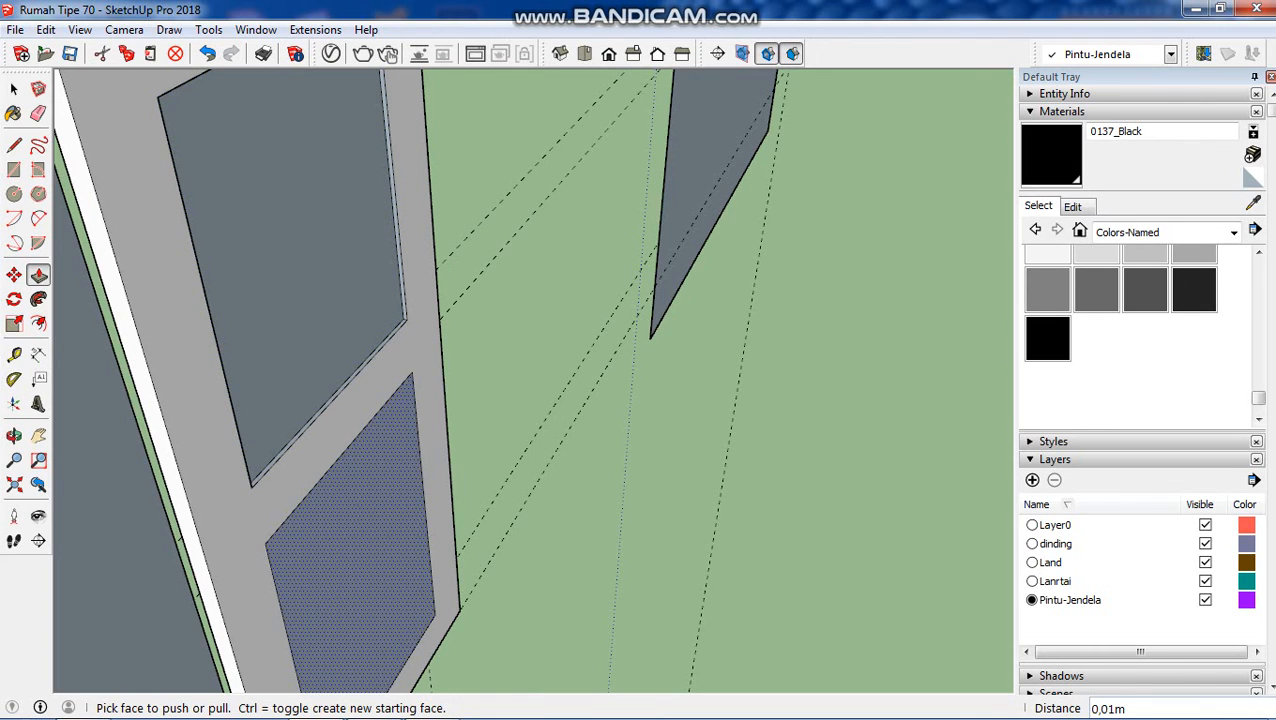
Recess the copied lower panel by the same 0,01 m as the upper one, and push its face in again by 0,01 m.
{"action": "double_click", "coordinate": [354, 545]}
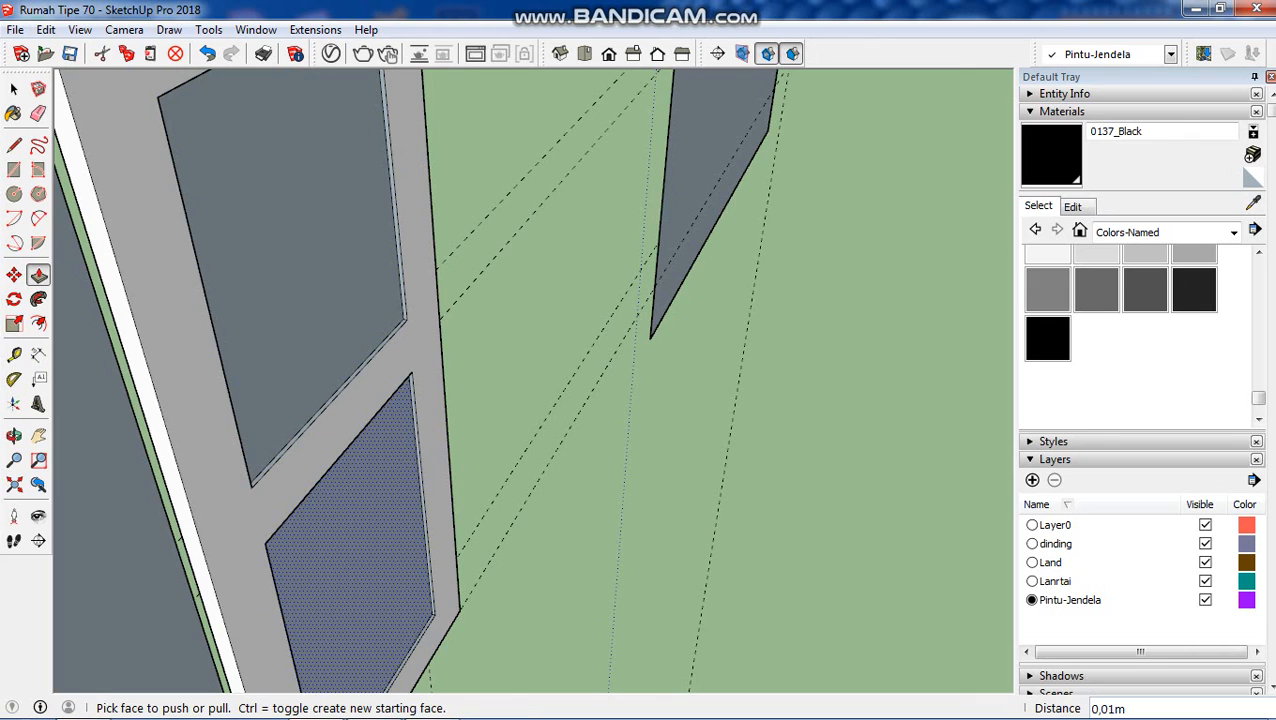
{"action": "left_click", "coordinate": [354, 545]}
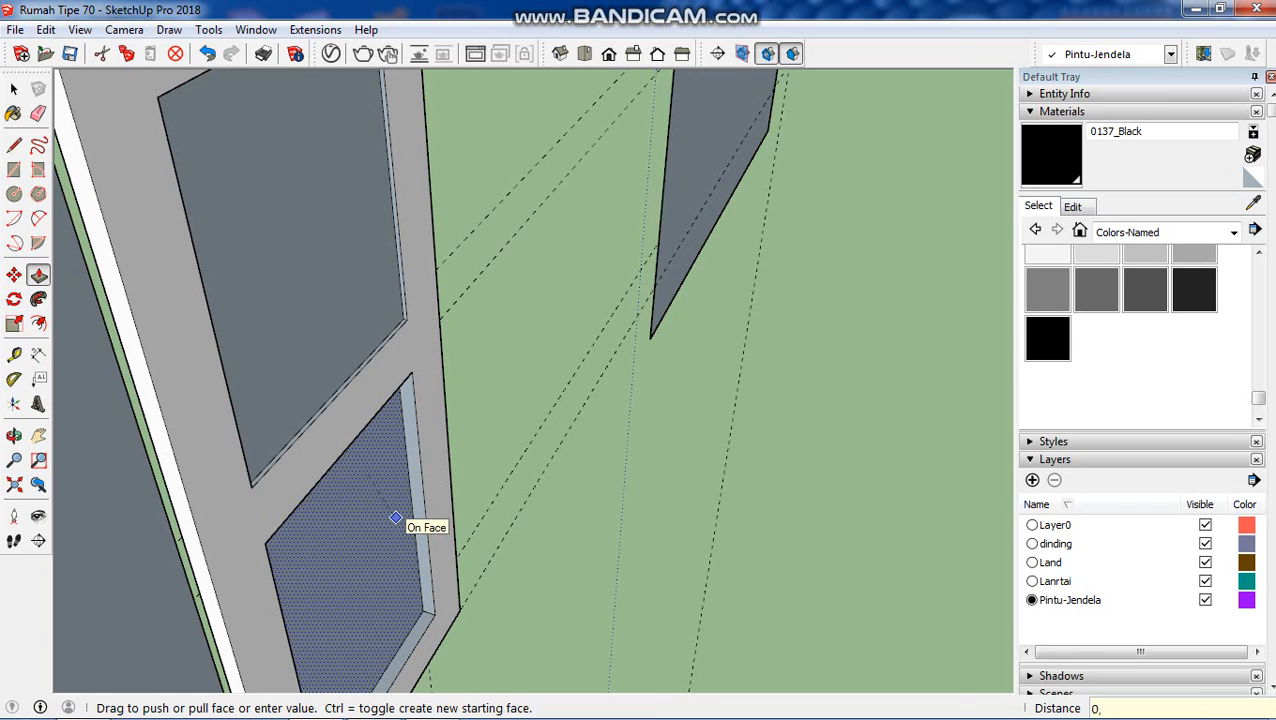
{"action": "key", "text": "Return"}
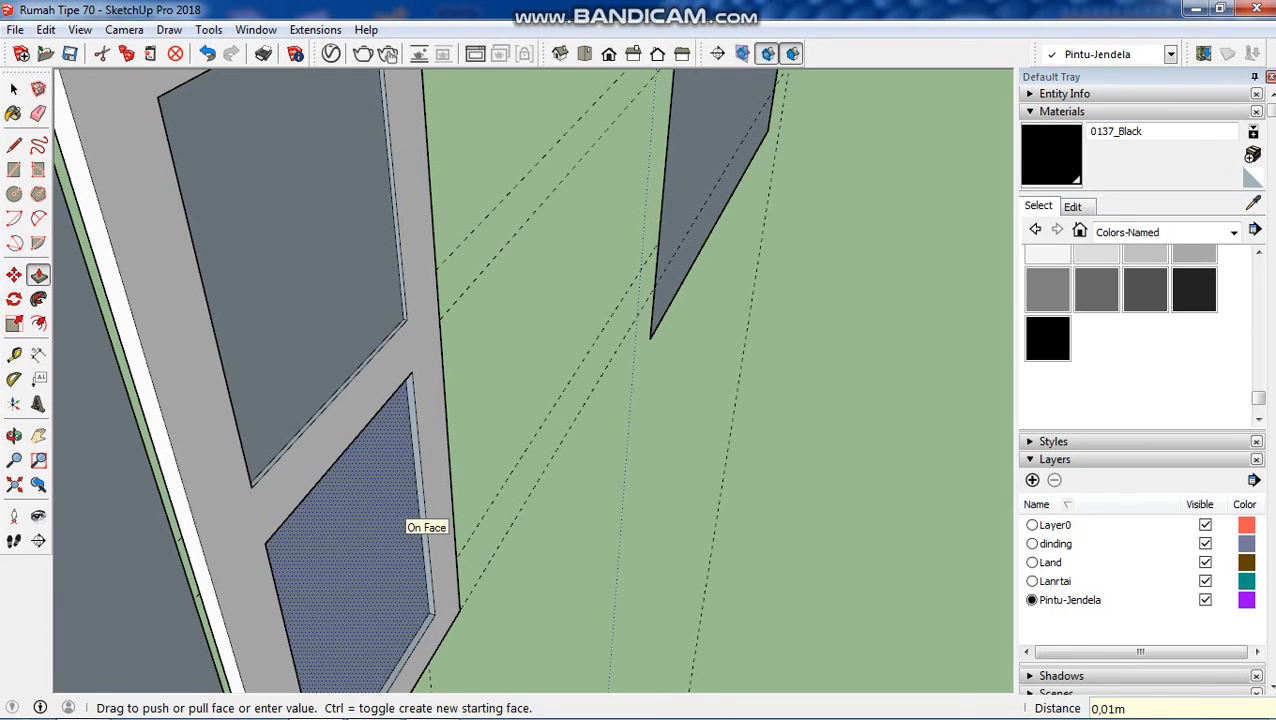
Push the upper panel face on the other side of the door leaf 0,01 m inward.
{"action": "left_click", "coordinate": [14, 436]}
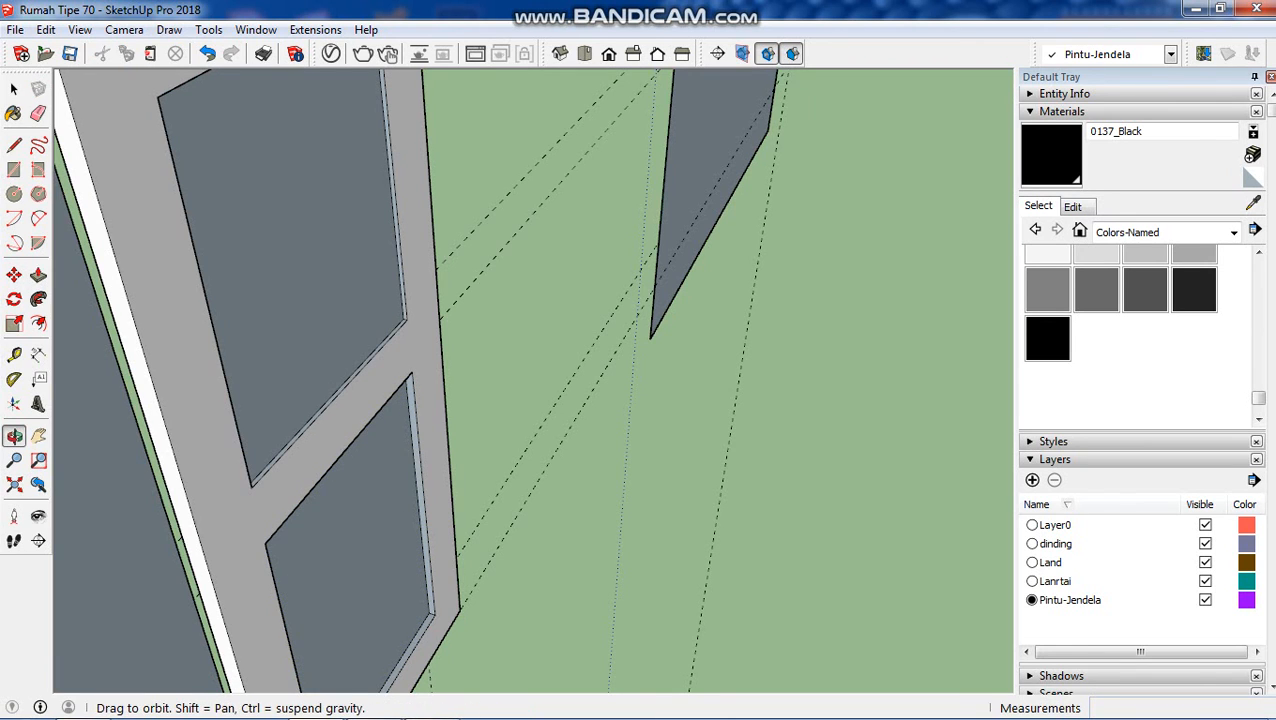
{"action": "left_click_drag", "start_coordinate": [160, 430], "coordinate": [535, 440]}
{"action": "scroll", "coordinate": [535, 440], "scroll_direction": "down", "scroll_amount": 2}
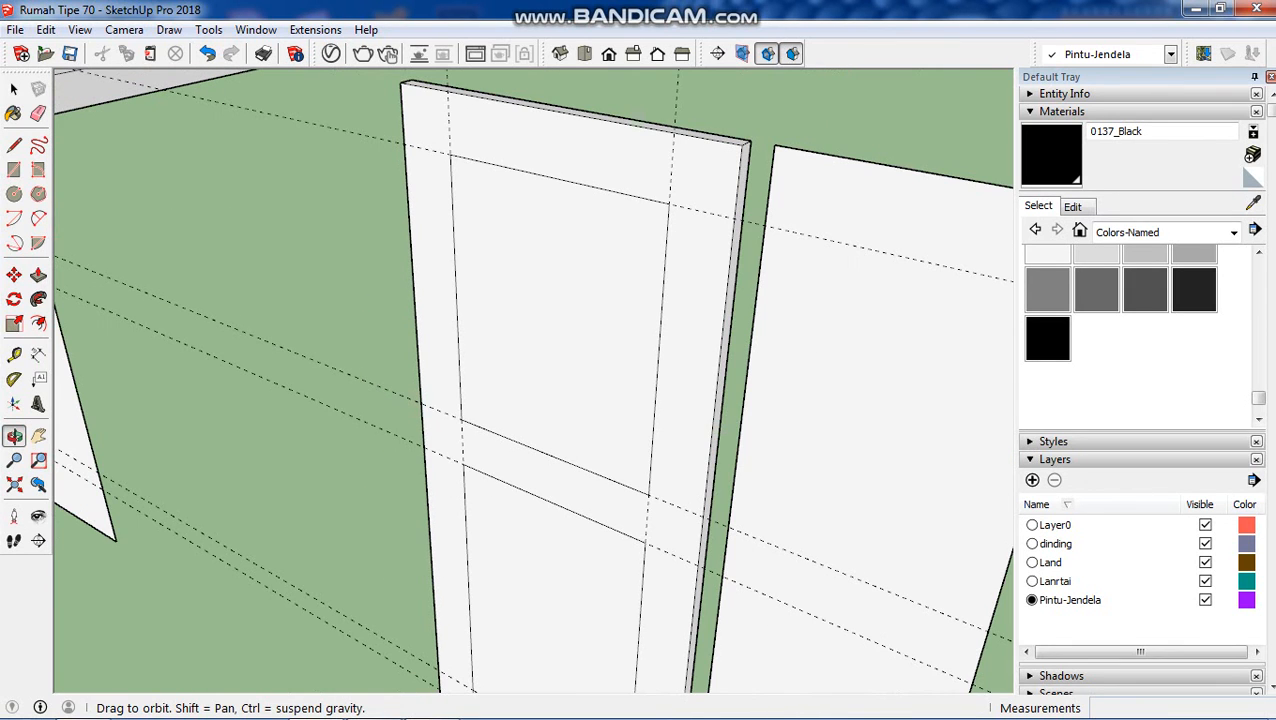
{"action": "left_click", "coordinate": [38, 275]}
{"action": "left_click", "coordinate": [560, 320]}
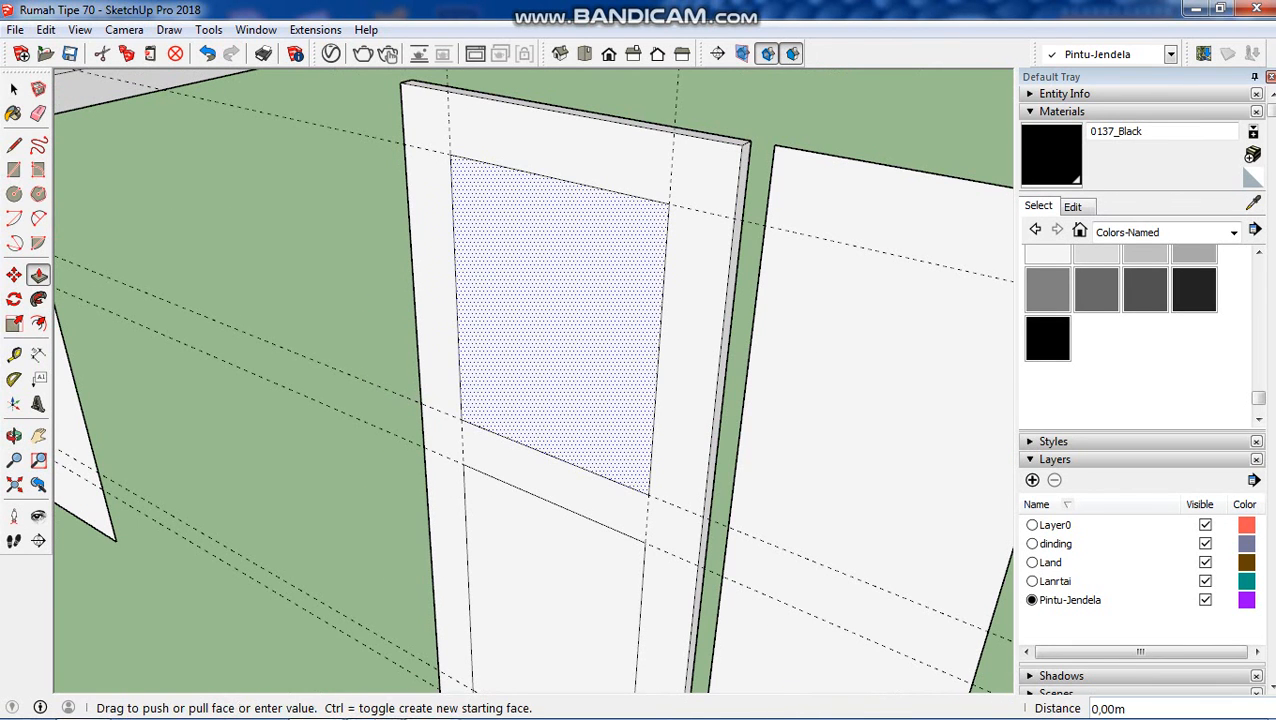
{"action": "type", "text": "0,"}
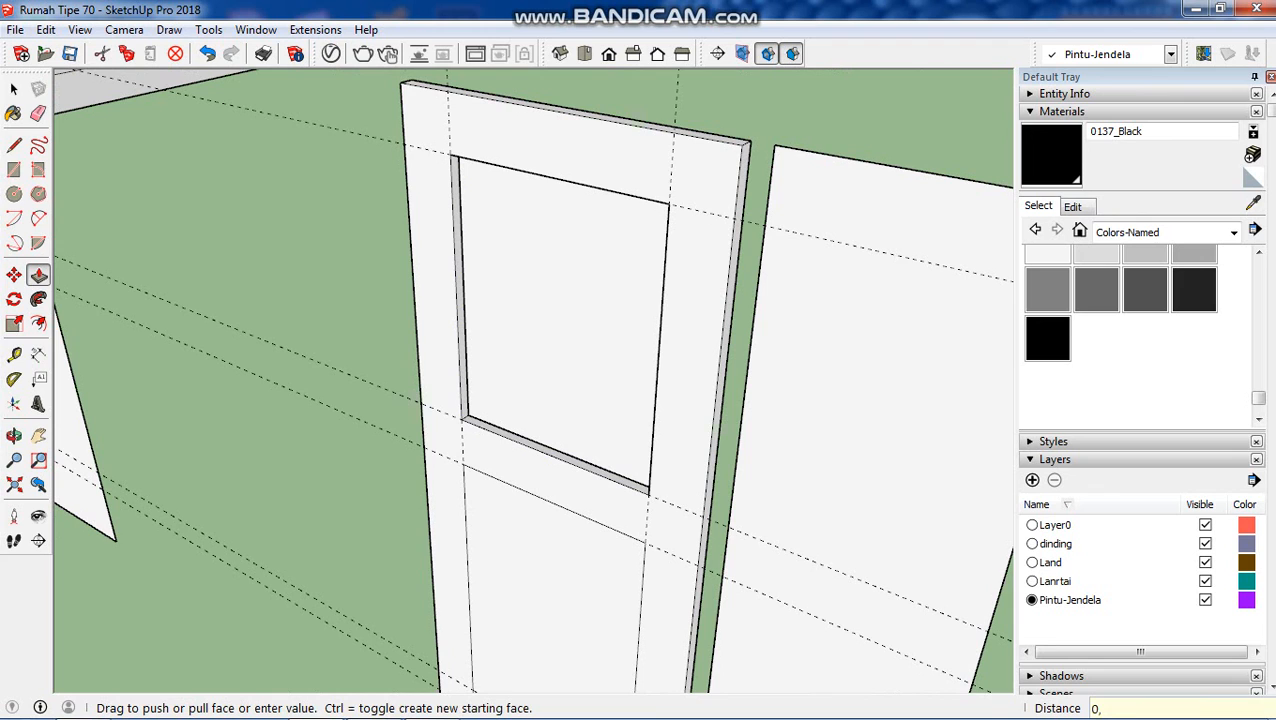
{"action": "type", "text": "01m"}
{"action": "key", "text": "Return"}
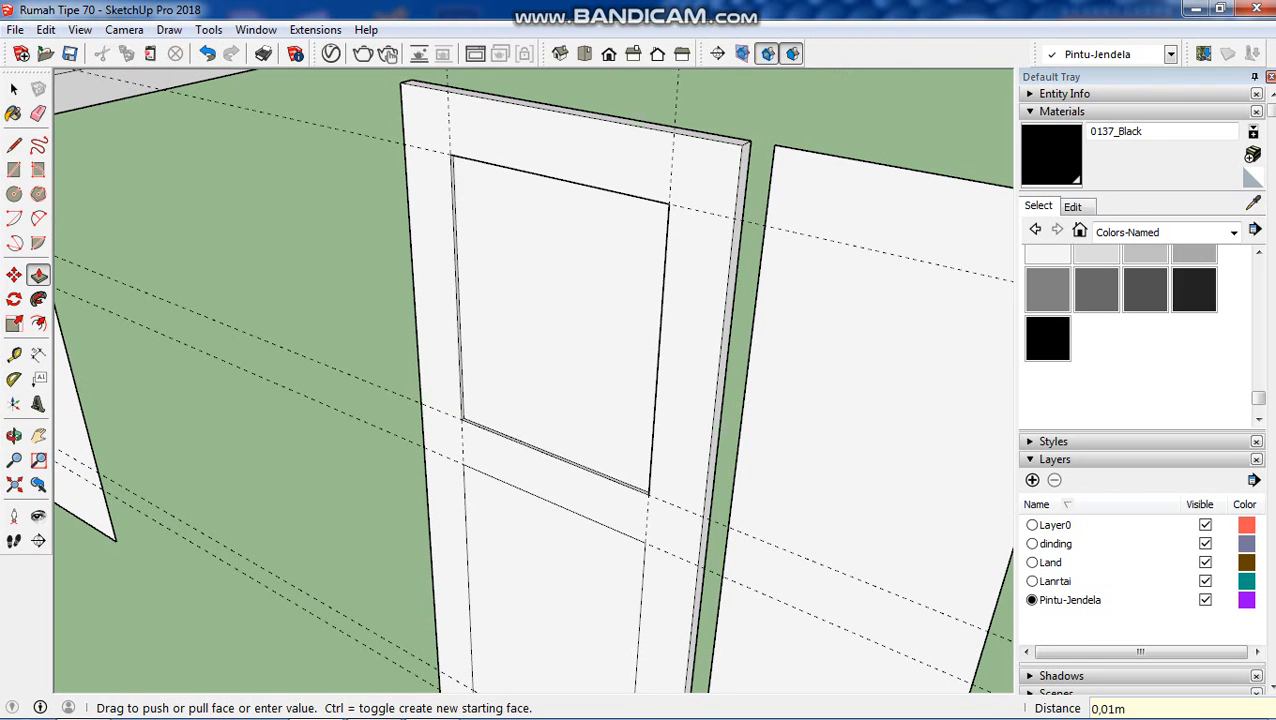
Recess the lower panel on the same side of the door leaf by the same 0,01 m.
{"action": "double_click", "coordinate": [560, 585]}
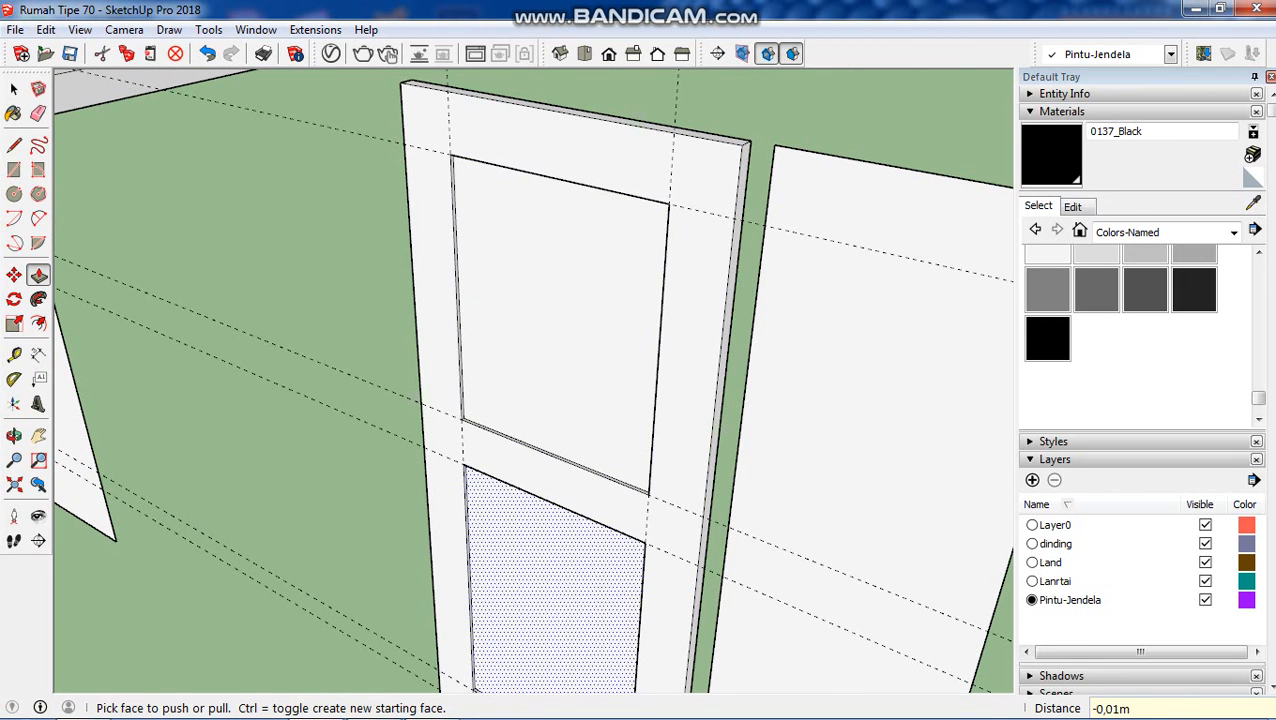
{"action": "left_click", "coordinate": [560, 585]}
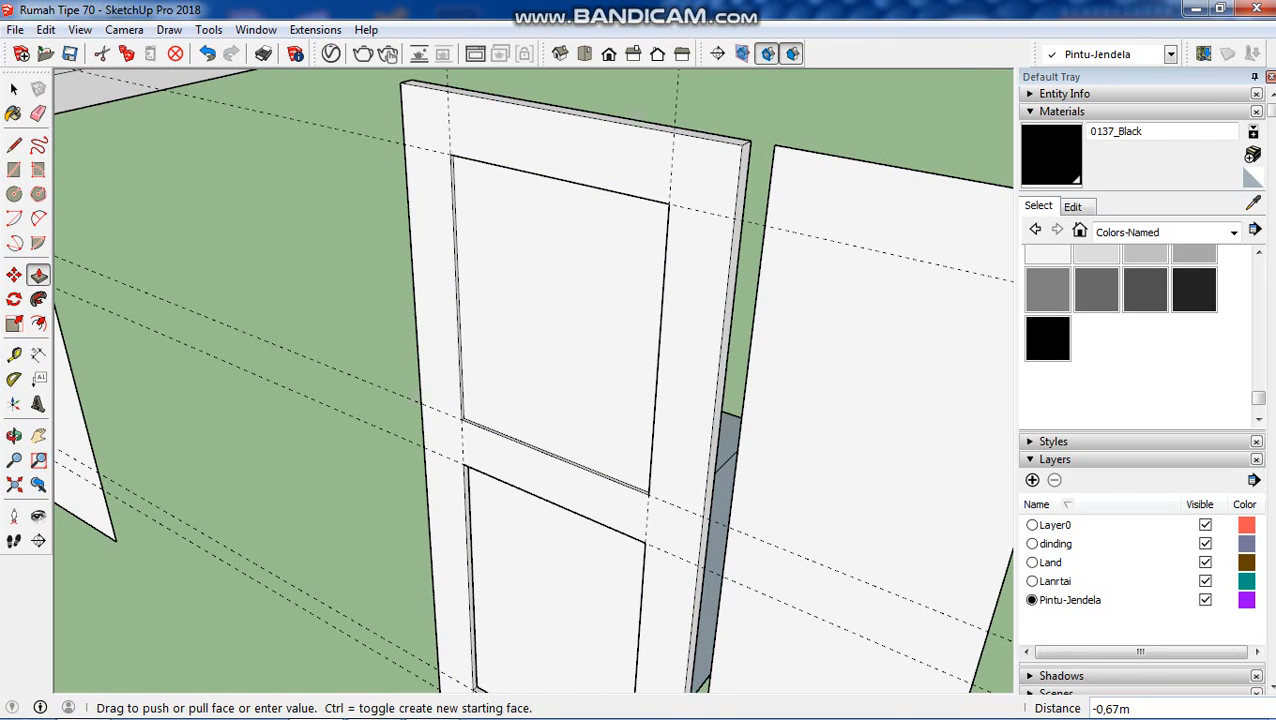
{"action": "key", "text": "Escape"}
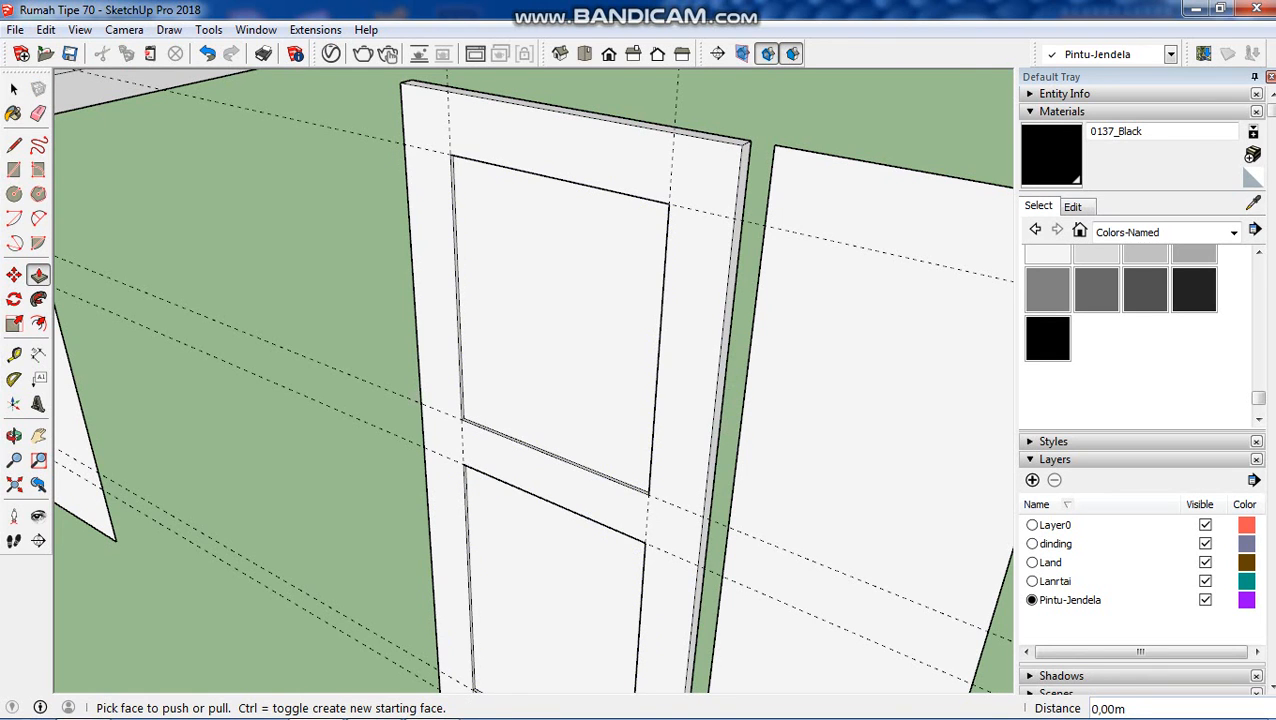
{"action": "left_click", "coordinate": [14, 89]}
Copy the plain rectangular face beside the door leaf, with its bounding edges, about 1,16 m away from the door, using its lower corner nearest the leaf.
{"action": "scroll", "coordinate": [513, 170], "scroll_direction": "down", "scroll_amount": 3}
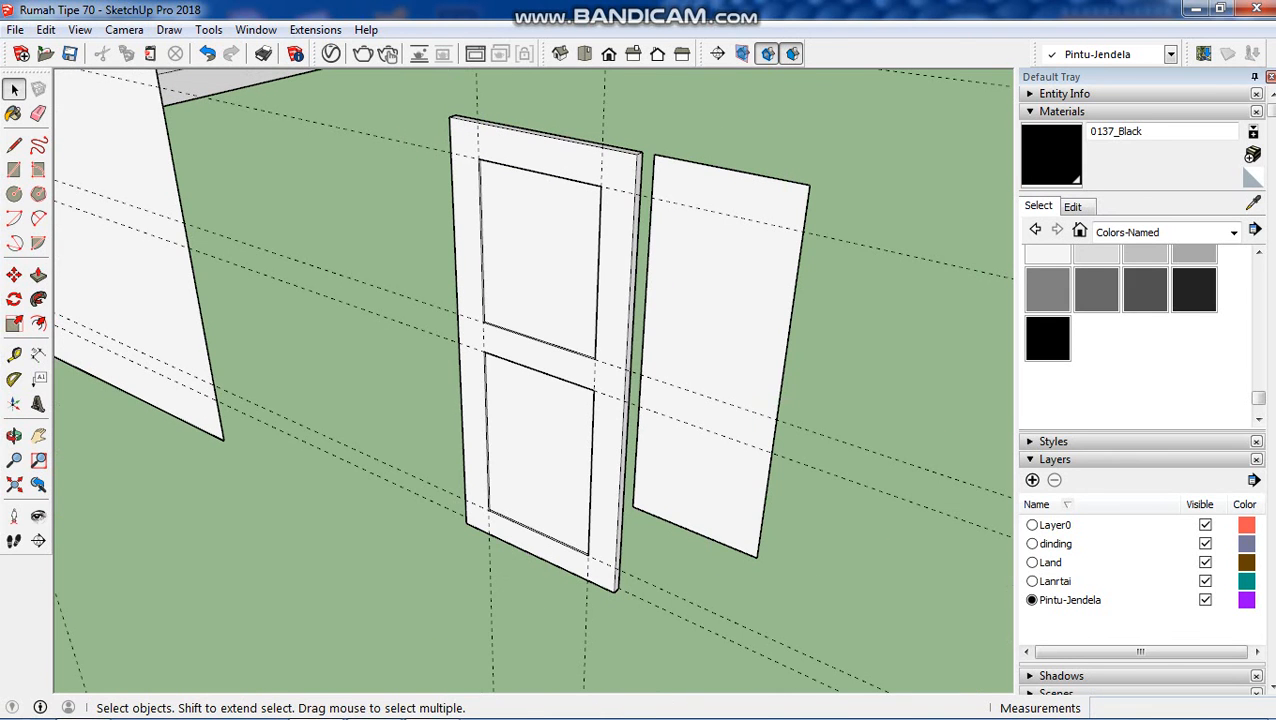
{"action": "left_click", "coordinate": [14, 435]}
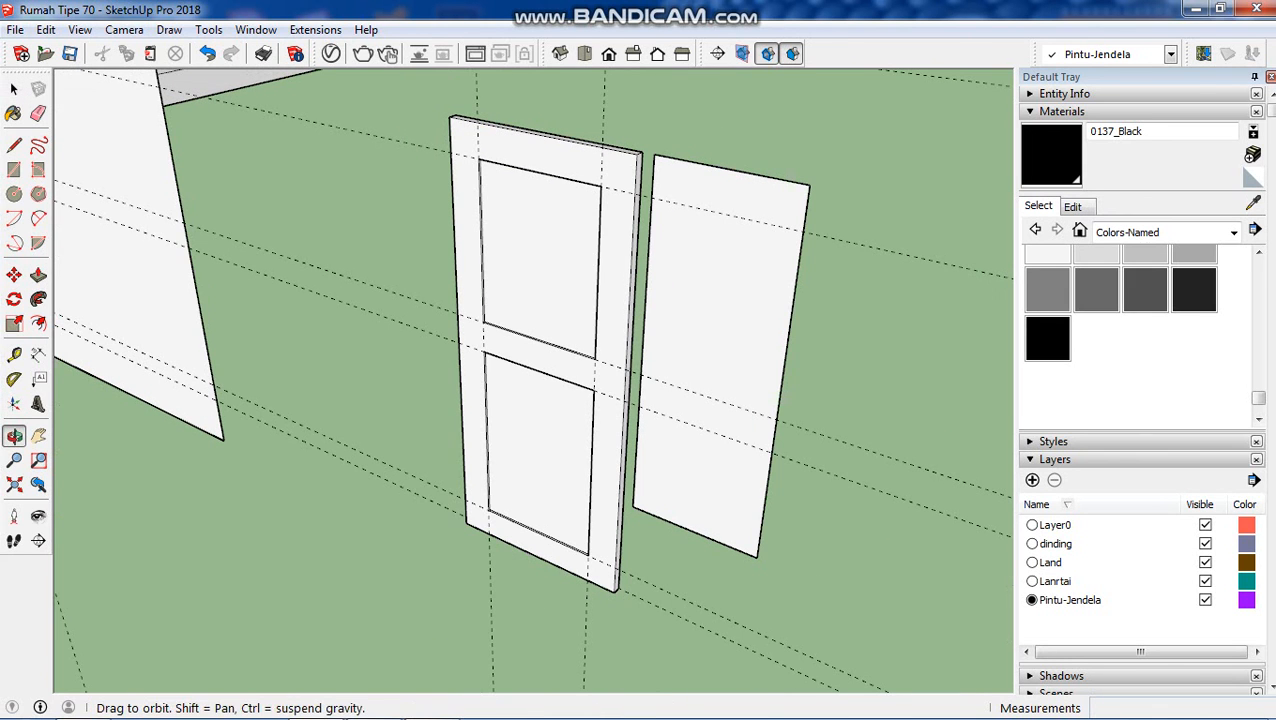
{"action": "middle_click_drag", "start_coordinate": [540, 400], "coordinate": [592, 296]}
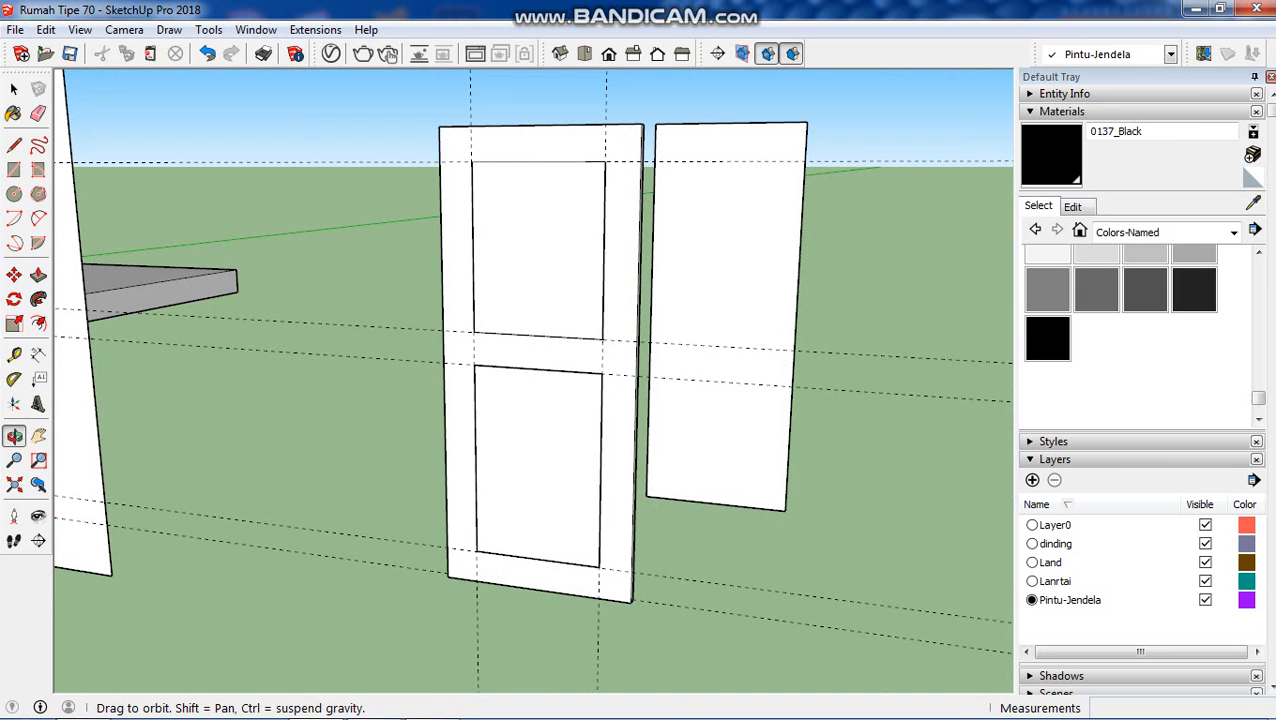
{"action": "left_click", "coordinate": [14, 89]}
{"action": "left_click", "coordinate": [725, 220]}
{"action": "right_click", "coordinate": [718, 252]}
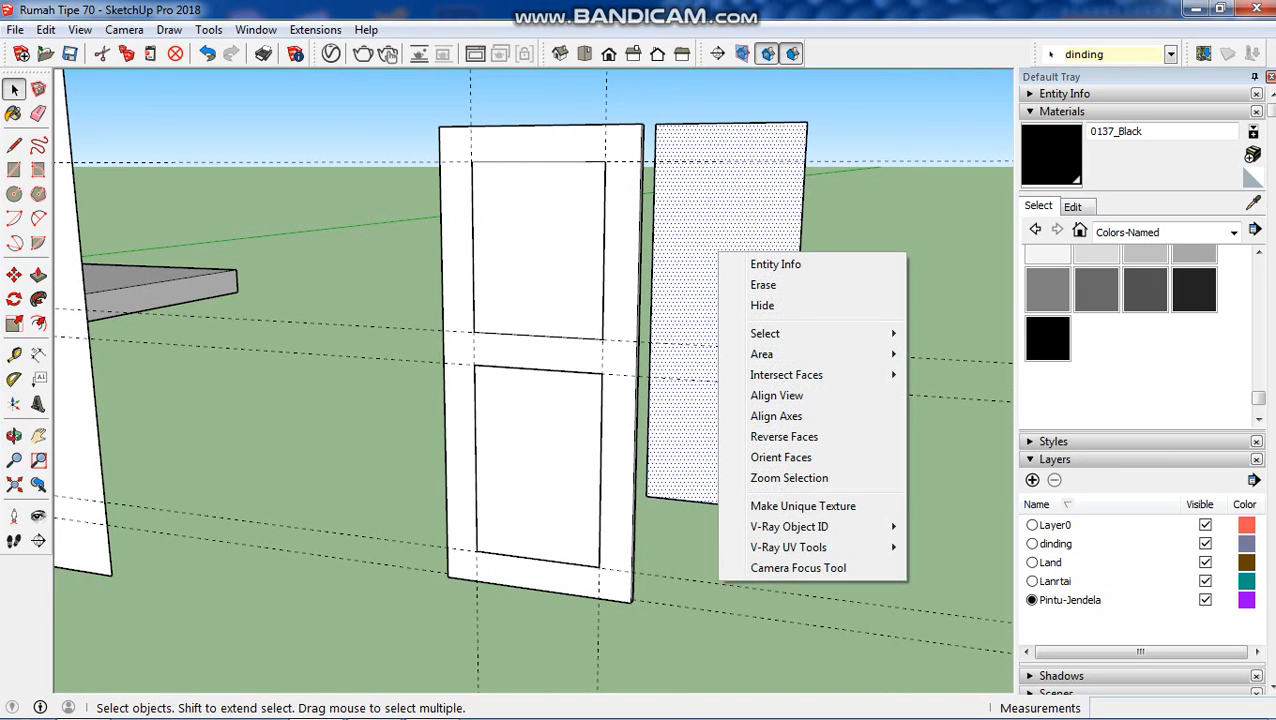
{"action": "mouse_move", "coordinate": [765, 333]}
{"action": "left_click", "coordinate": [930, 333]}
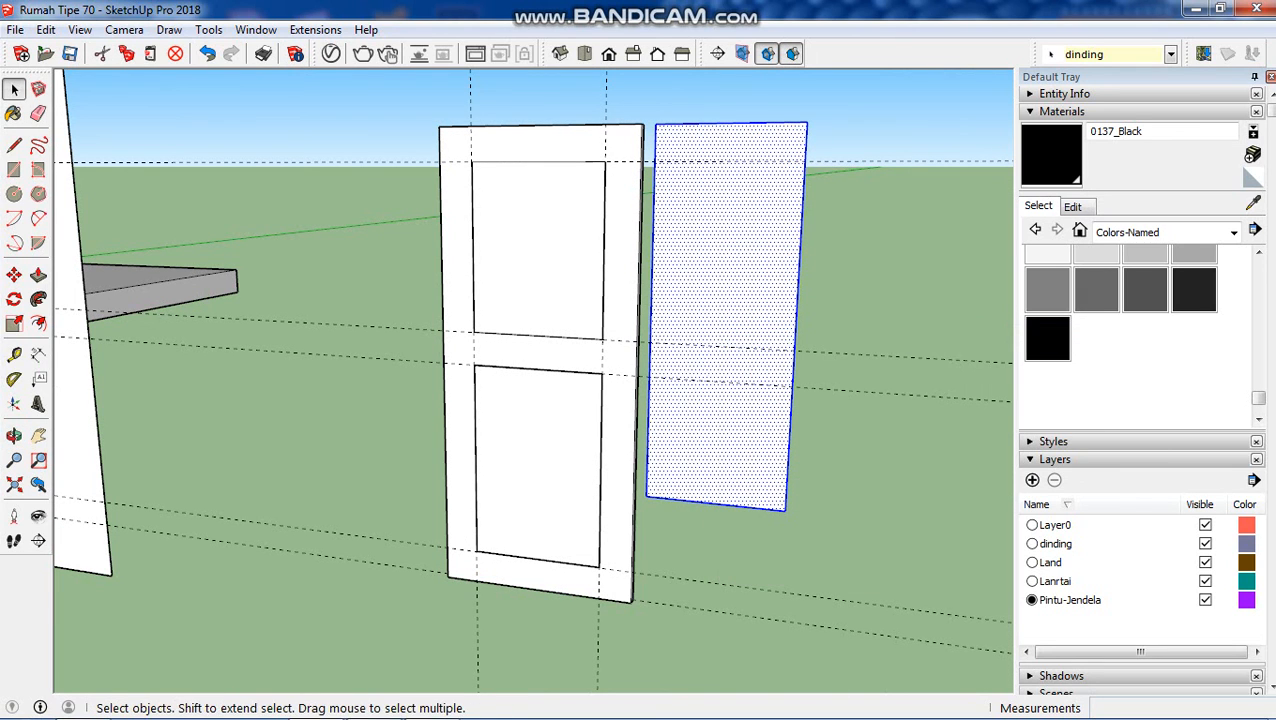
{"action": "left_click", "coordinate": [14, 274]}
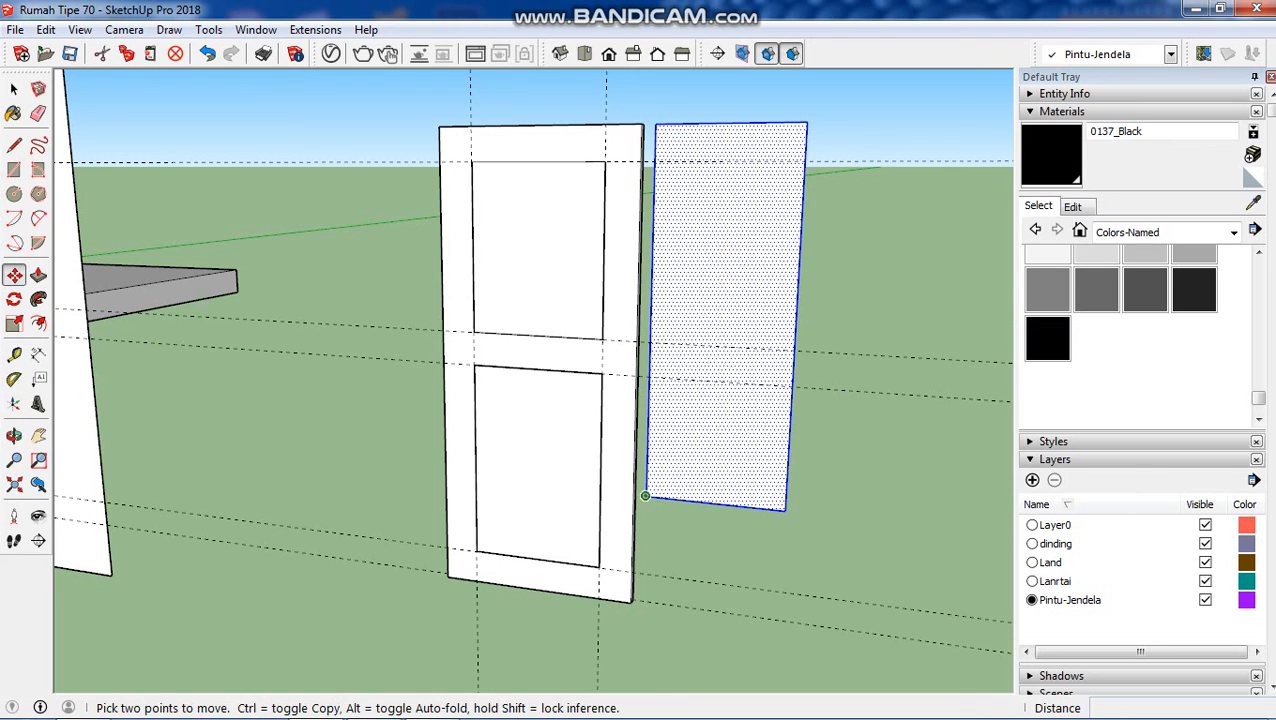
{"action": "left_click", "coordinate": [645, 496]}
{"action": "key", "text": "ctrl"}
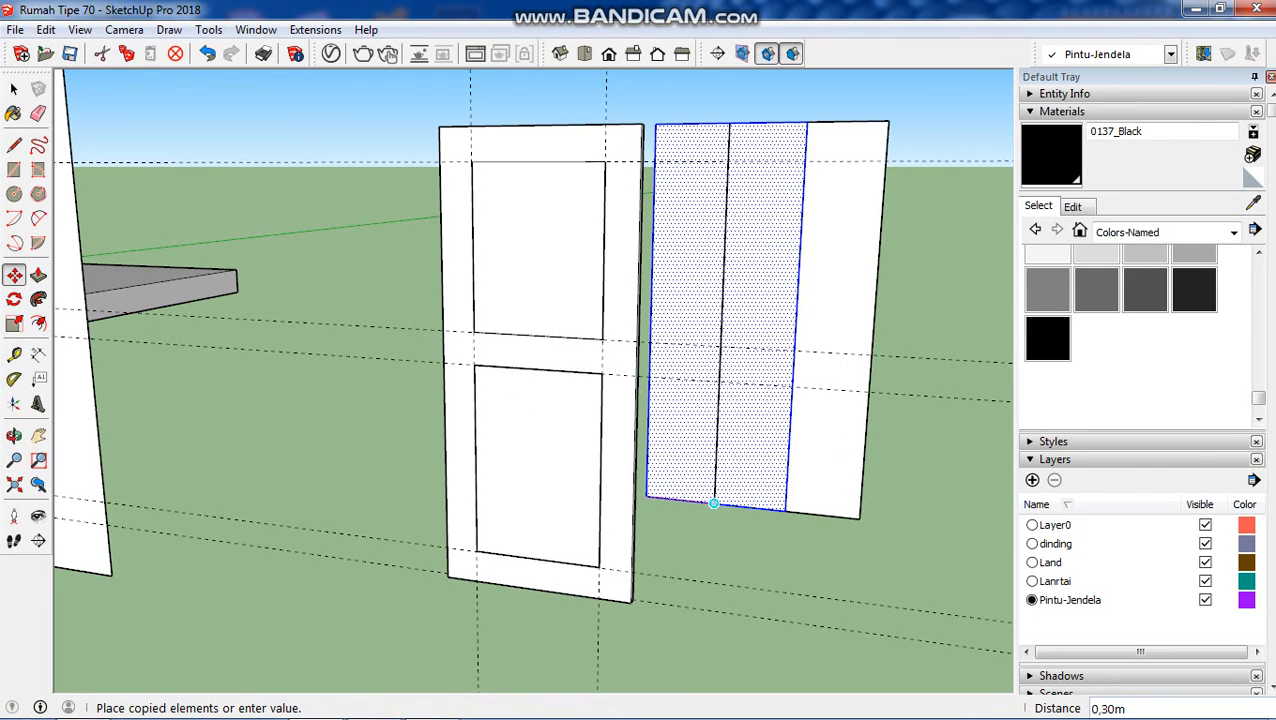
{"action": "left_click", "coordinate": [927, 526]}
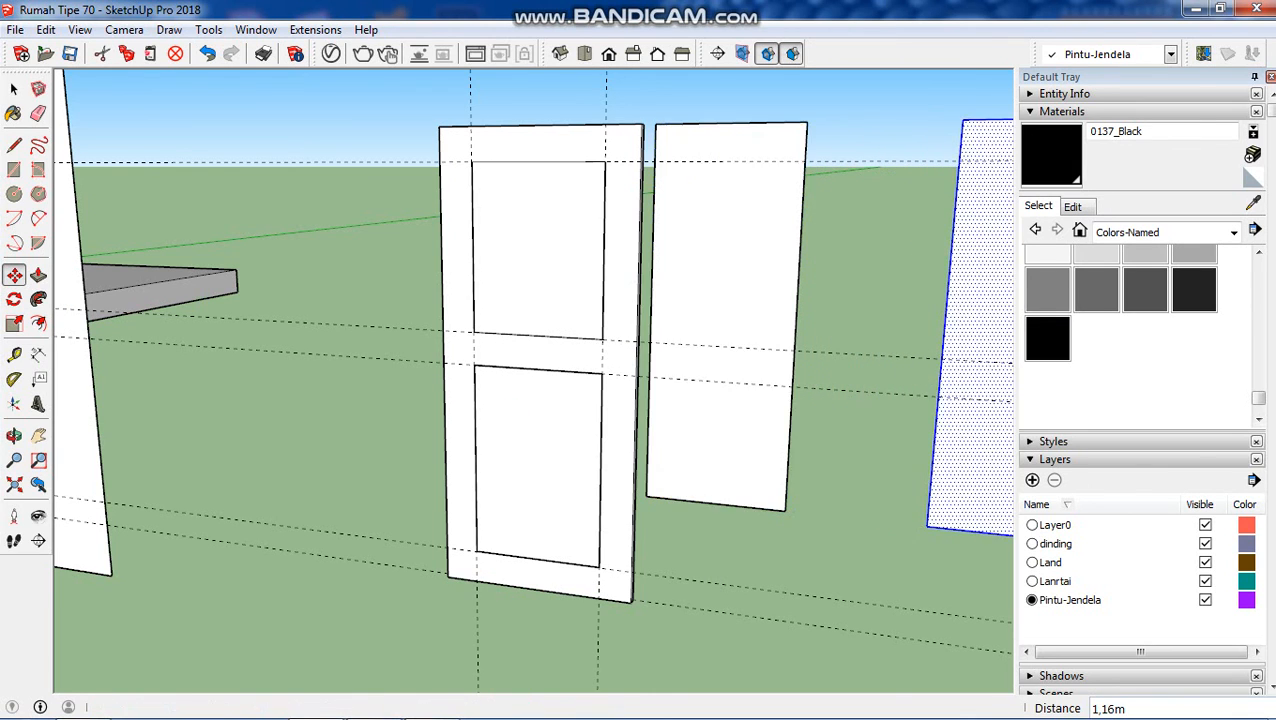